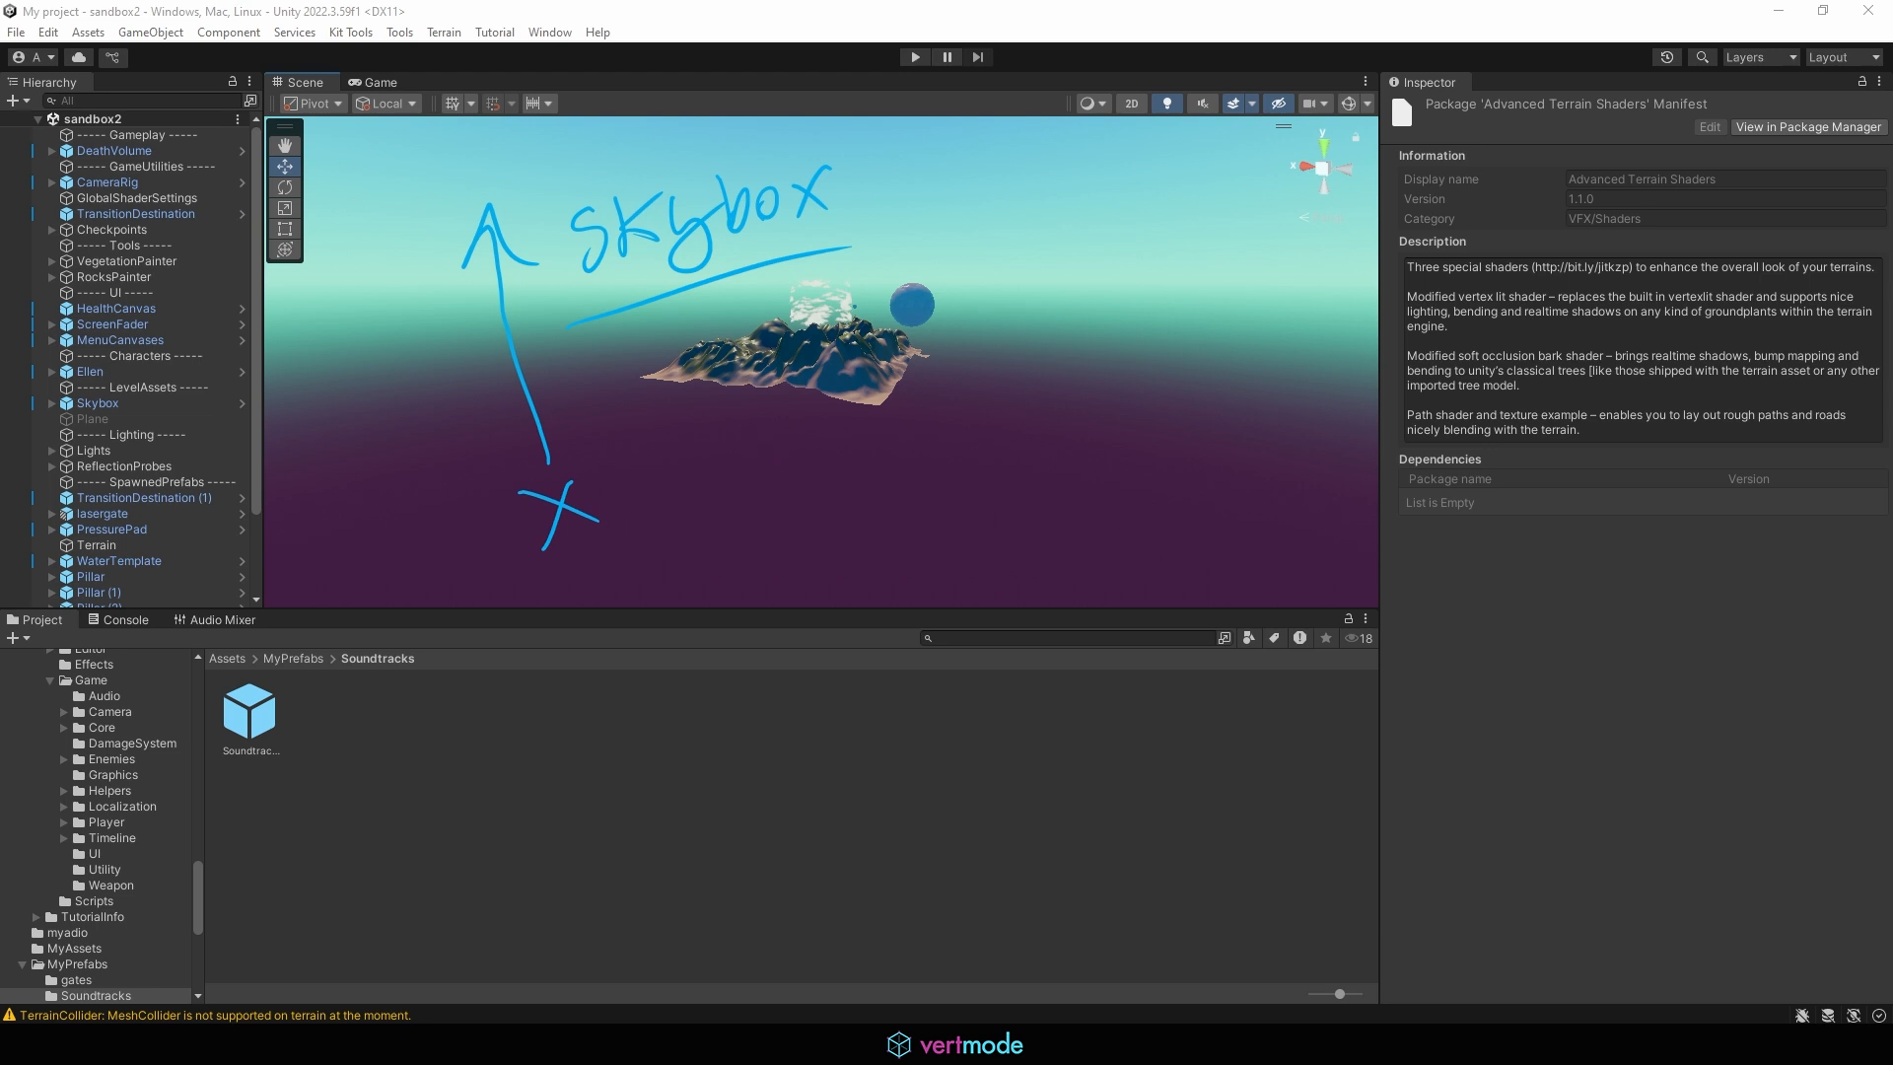
Create a new scene from the Basic (Built-in) template
{"action": "key", "text": "Escape"}
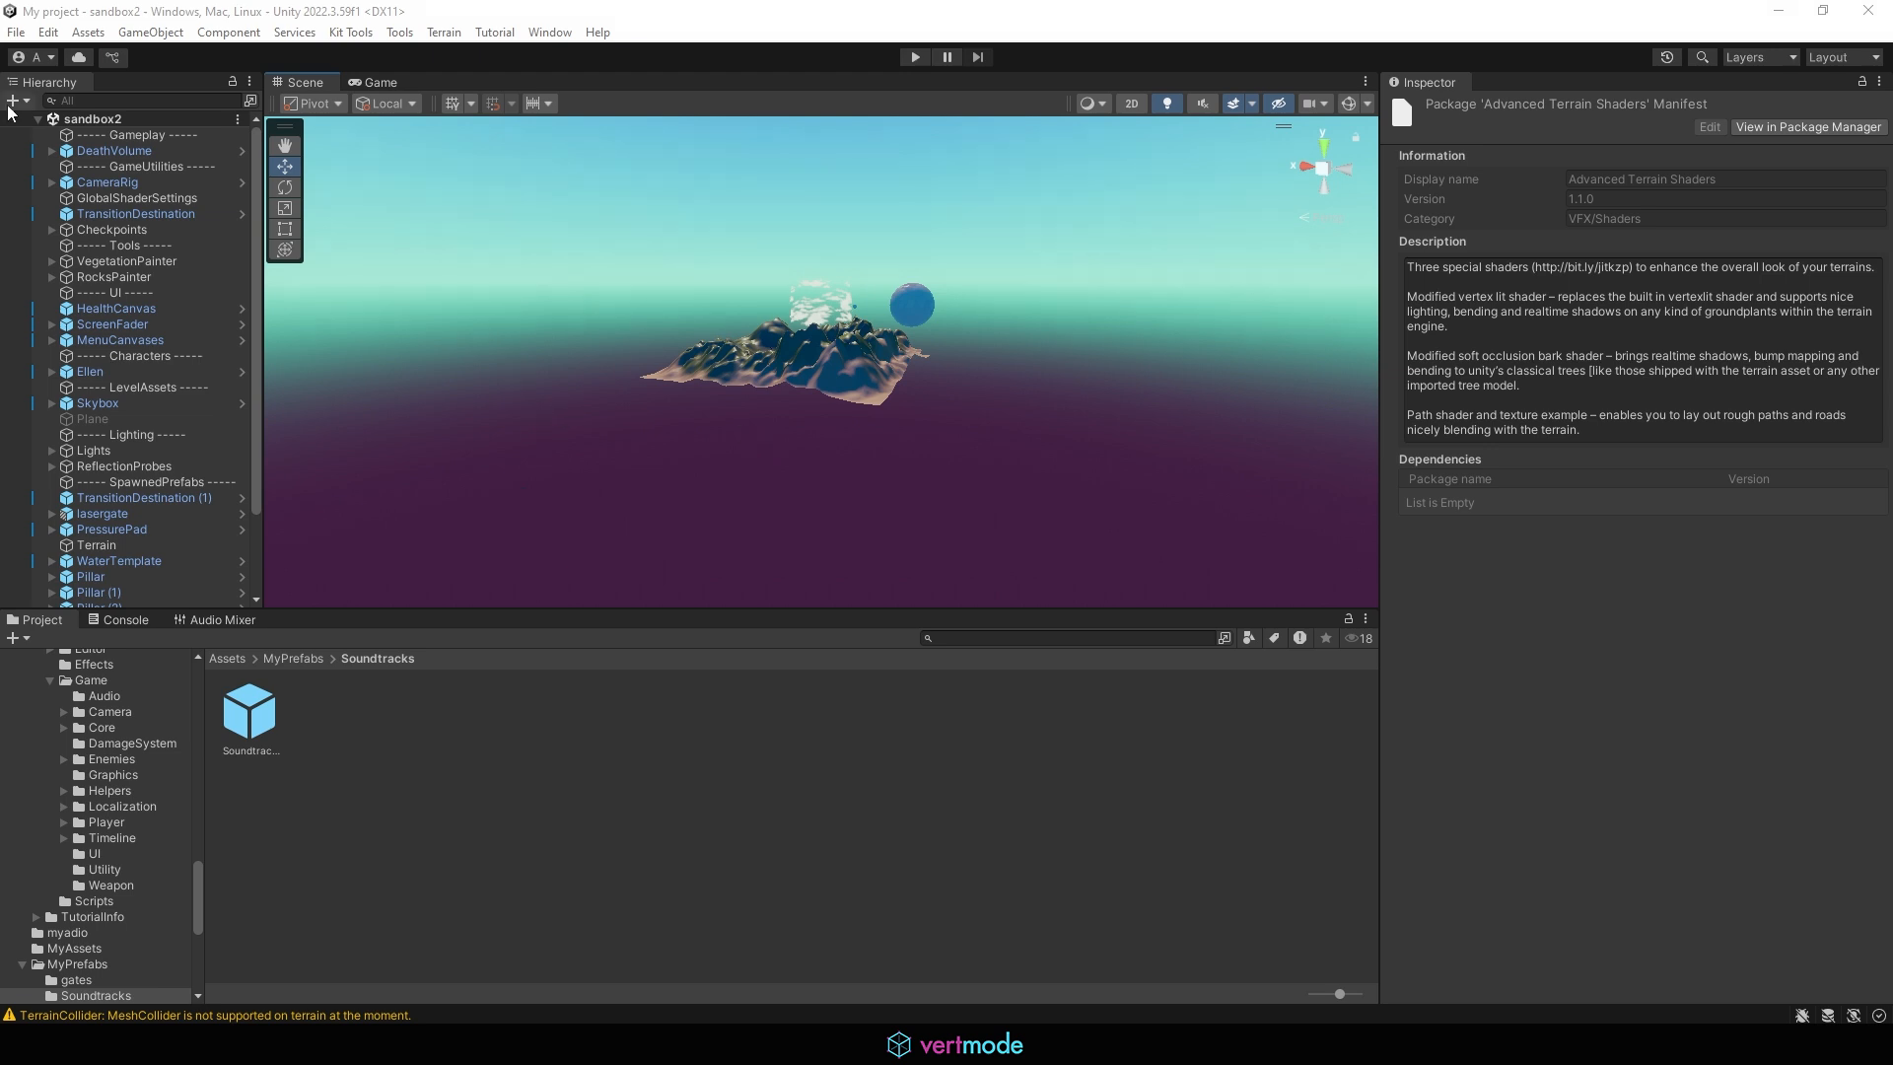
{"action": "left_click", "coordinate": [16, 32]}
{"action": "left_click", "coordinate": [32, 54]}
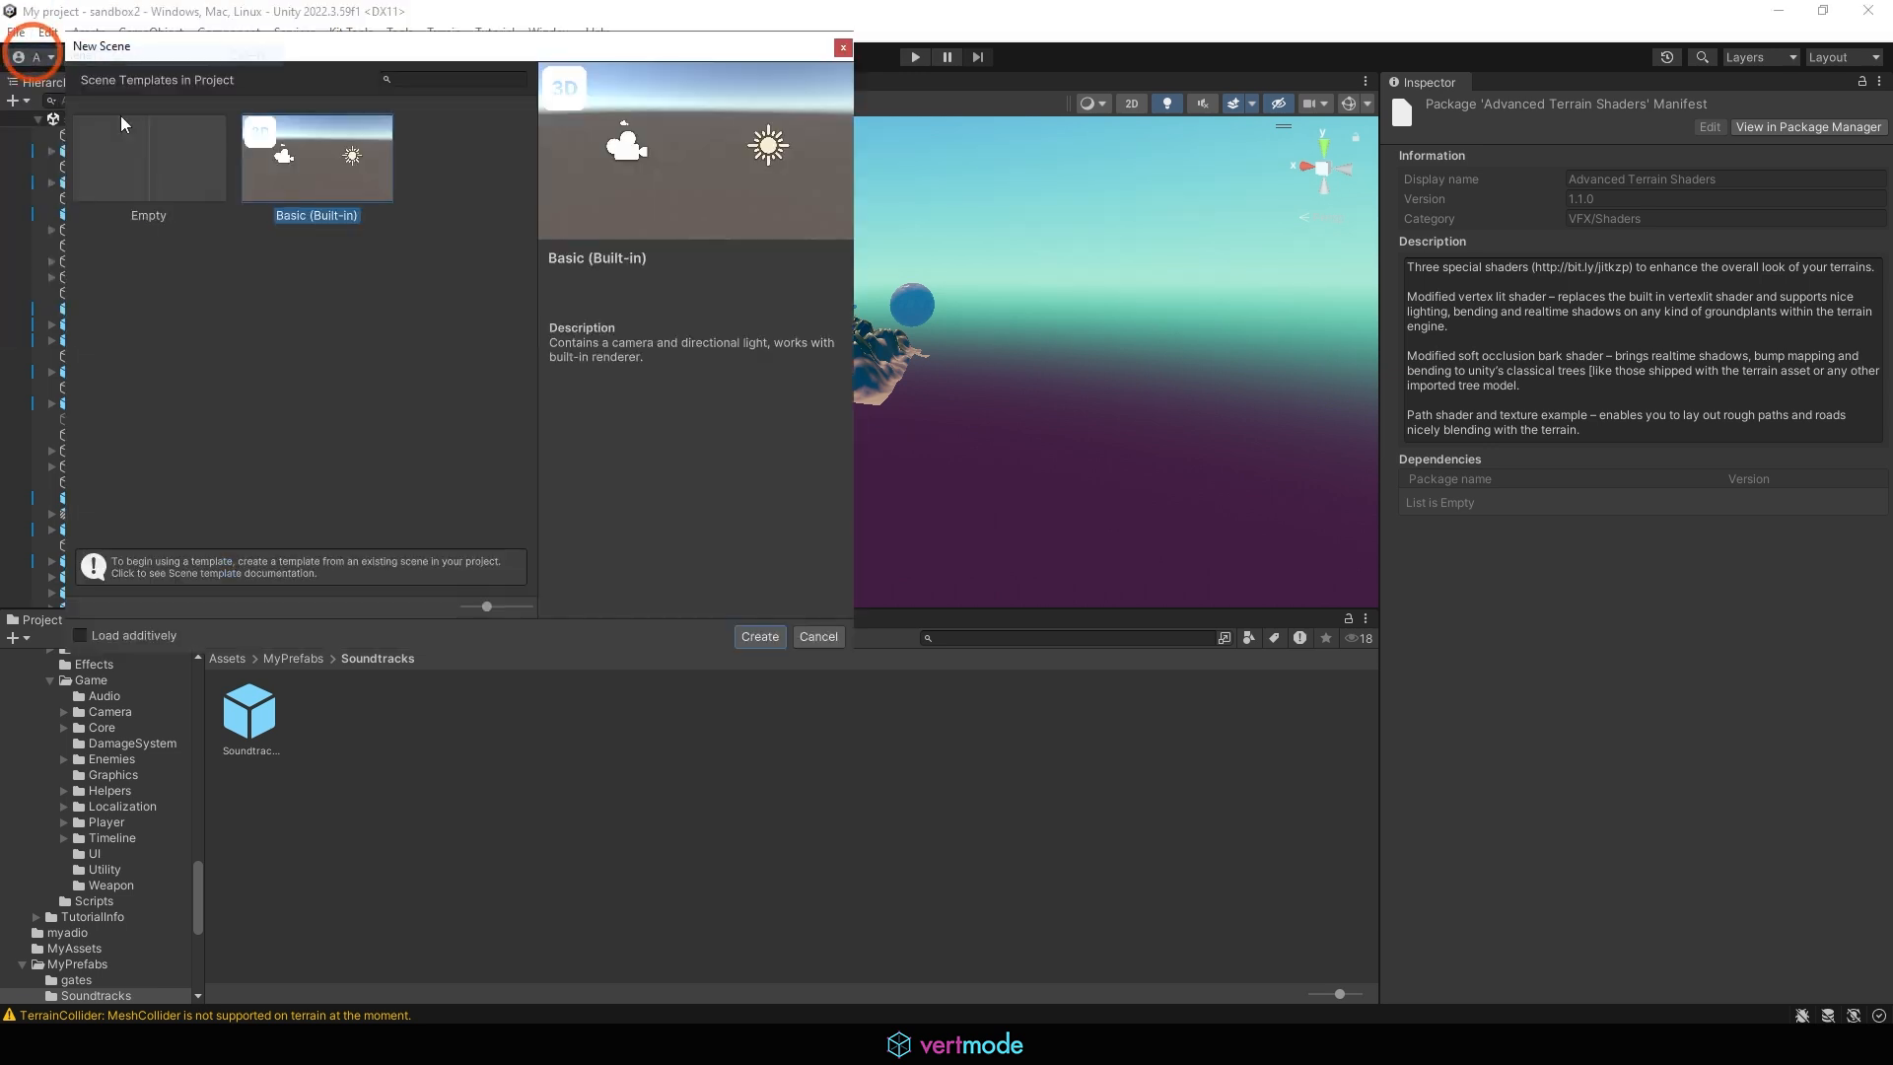
{"action": "double_click", "coordinate": [334, 187]}
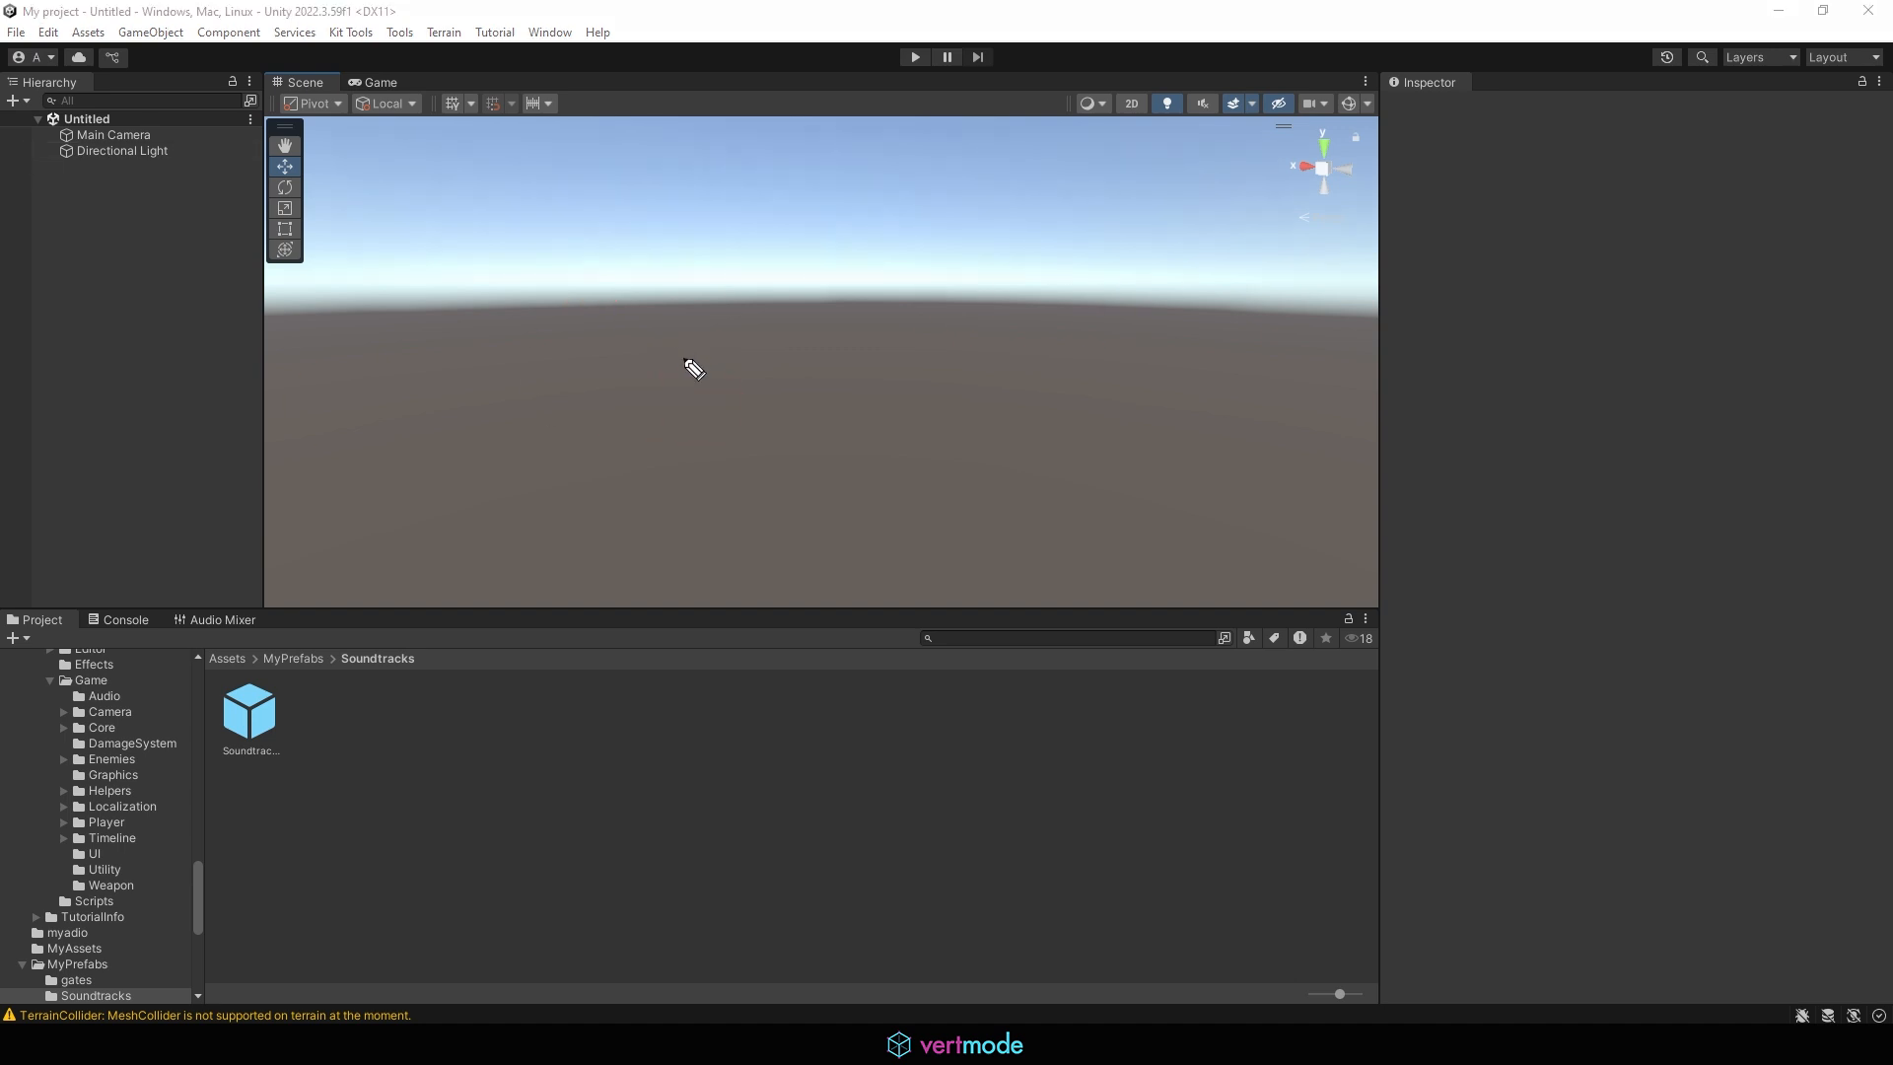
{"action": "left_click_drag", "start_coordinate": [674, 349], "coordinate": [760, 407]}
{"action": "mouse_move", "coordinate": [722, 342]}
{"action": "left_mouse_down"}
{"action": "mouse_move", "coordinate": [680, 428]}
{"action": "mouse_move", "coordinate": [773, 346]}
{"action": "mouse_move", "coordinate": [779, 392]}
{"action": "mouse_move", "coordinate": [799, 191]}
{"action": "mouse_move", "coordinate": [848, 239]}
{"action": "left_mouse_up"}
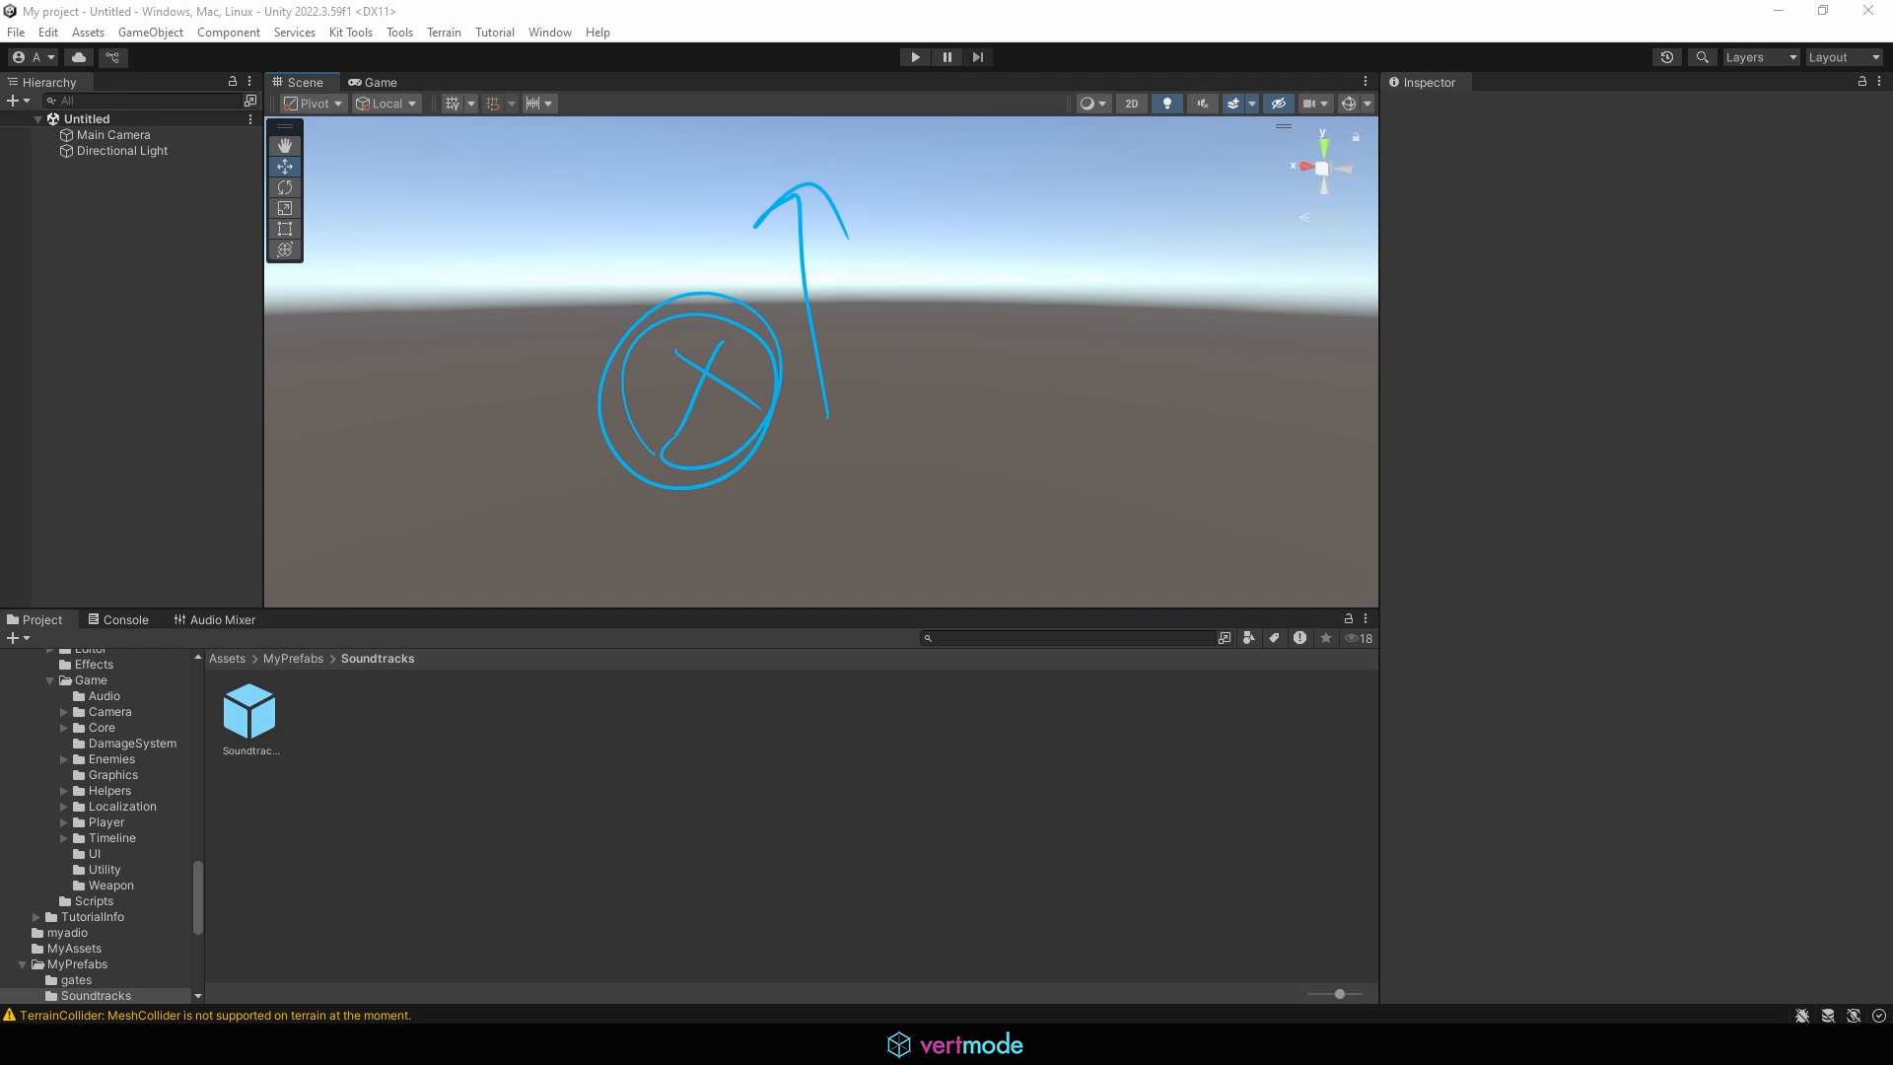
{"action": "key", "text": "Escape"}
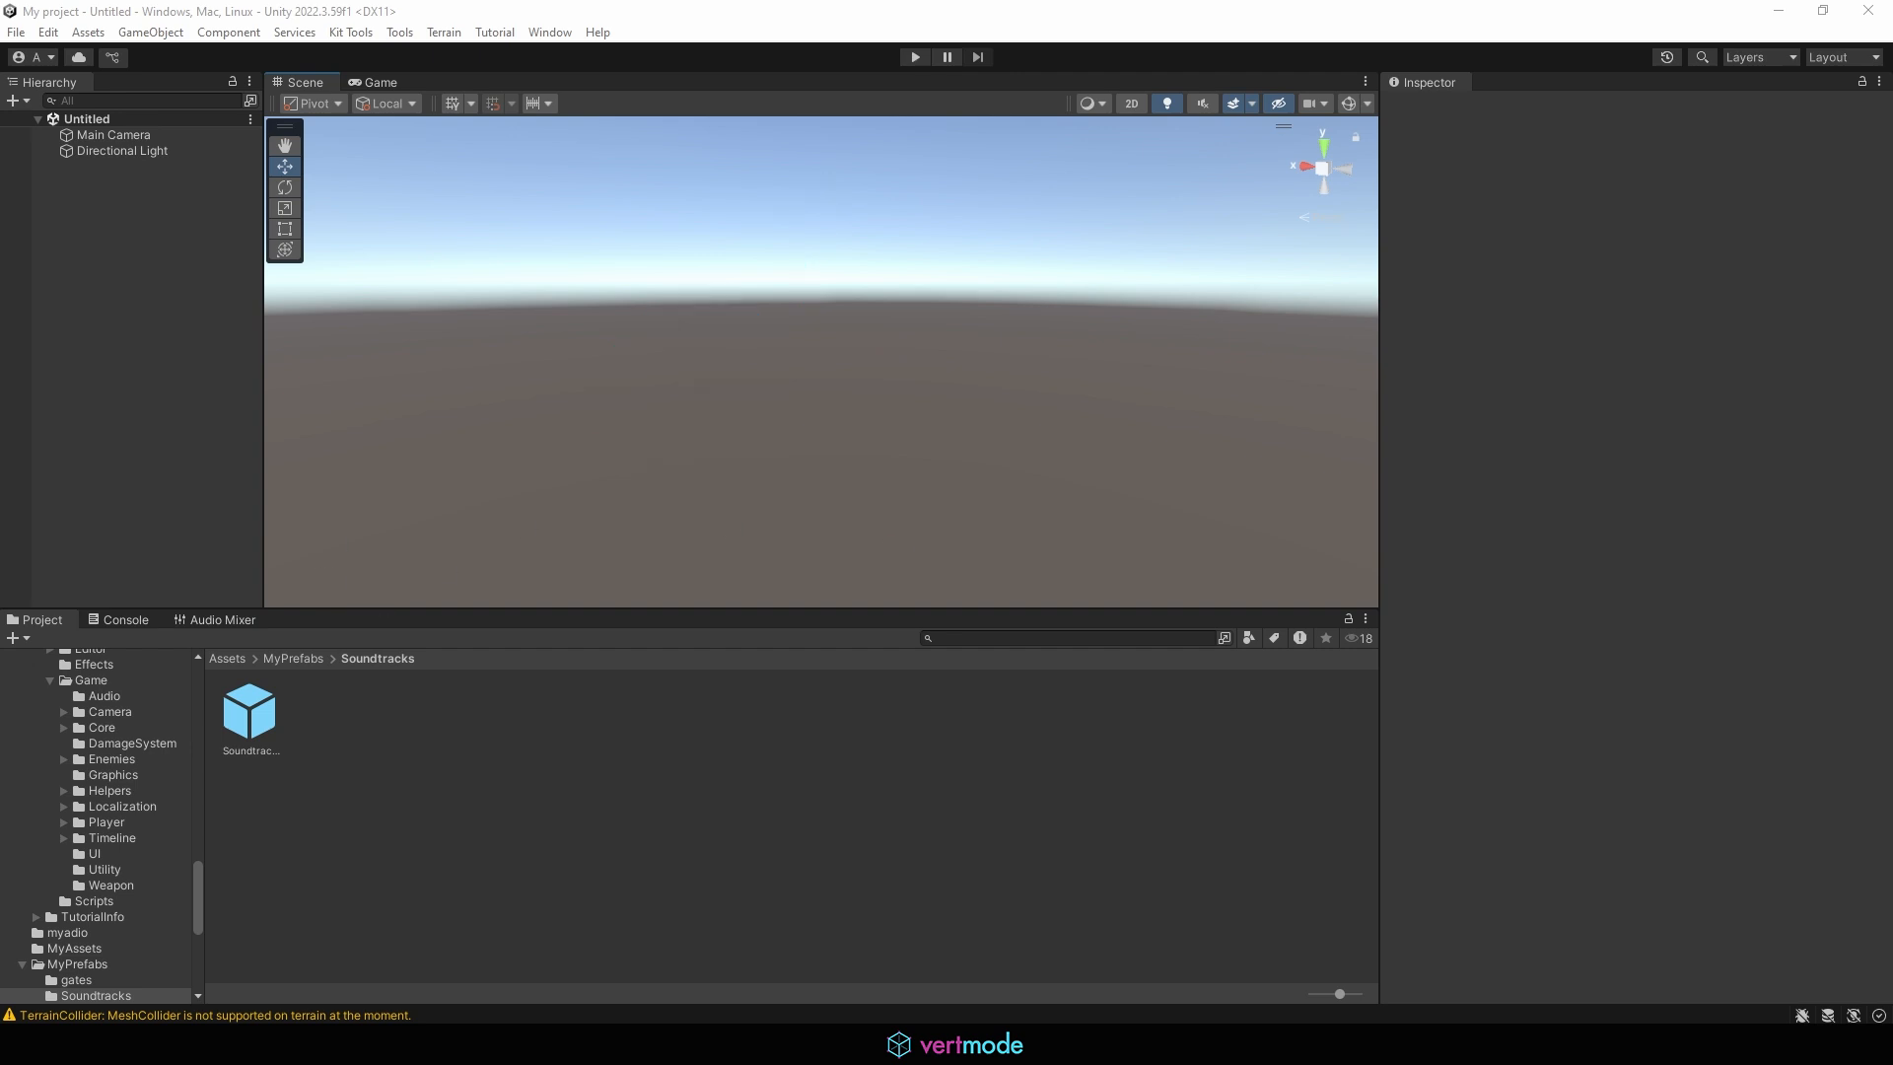
Open the scene's environment lighting settings, where the skybox material is assigned
{"action": "left_click", "coordinate": [538, 33]}
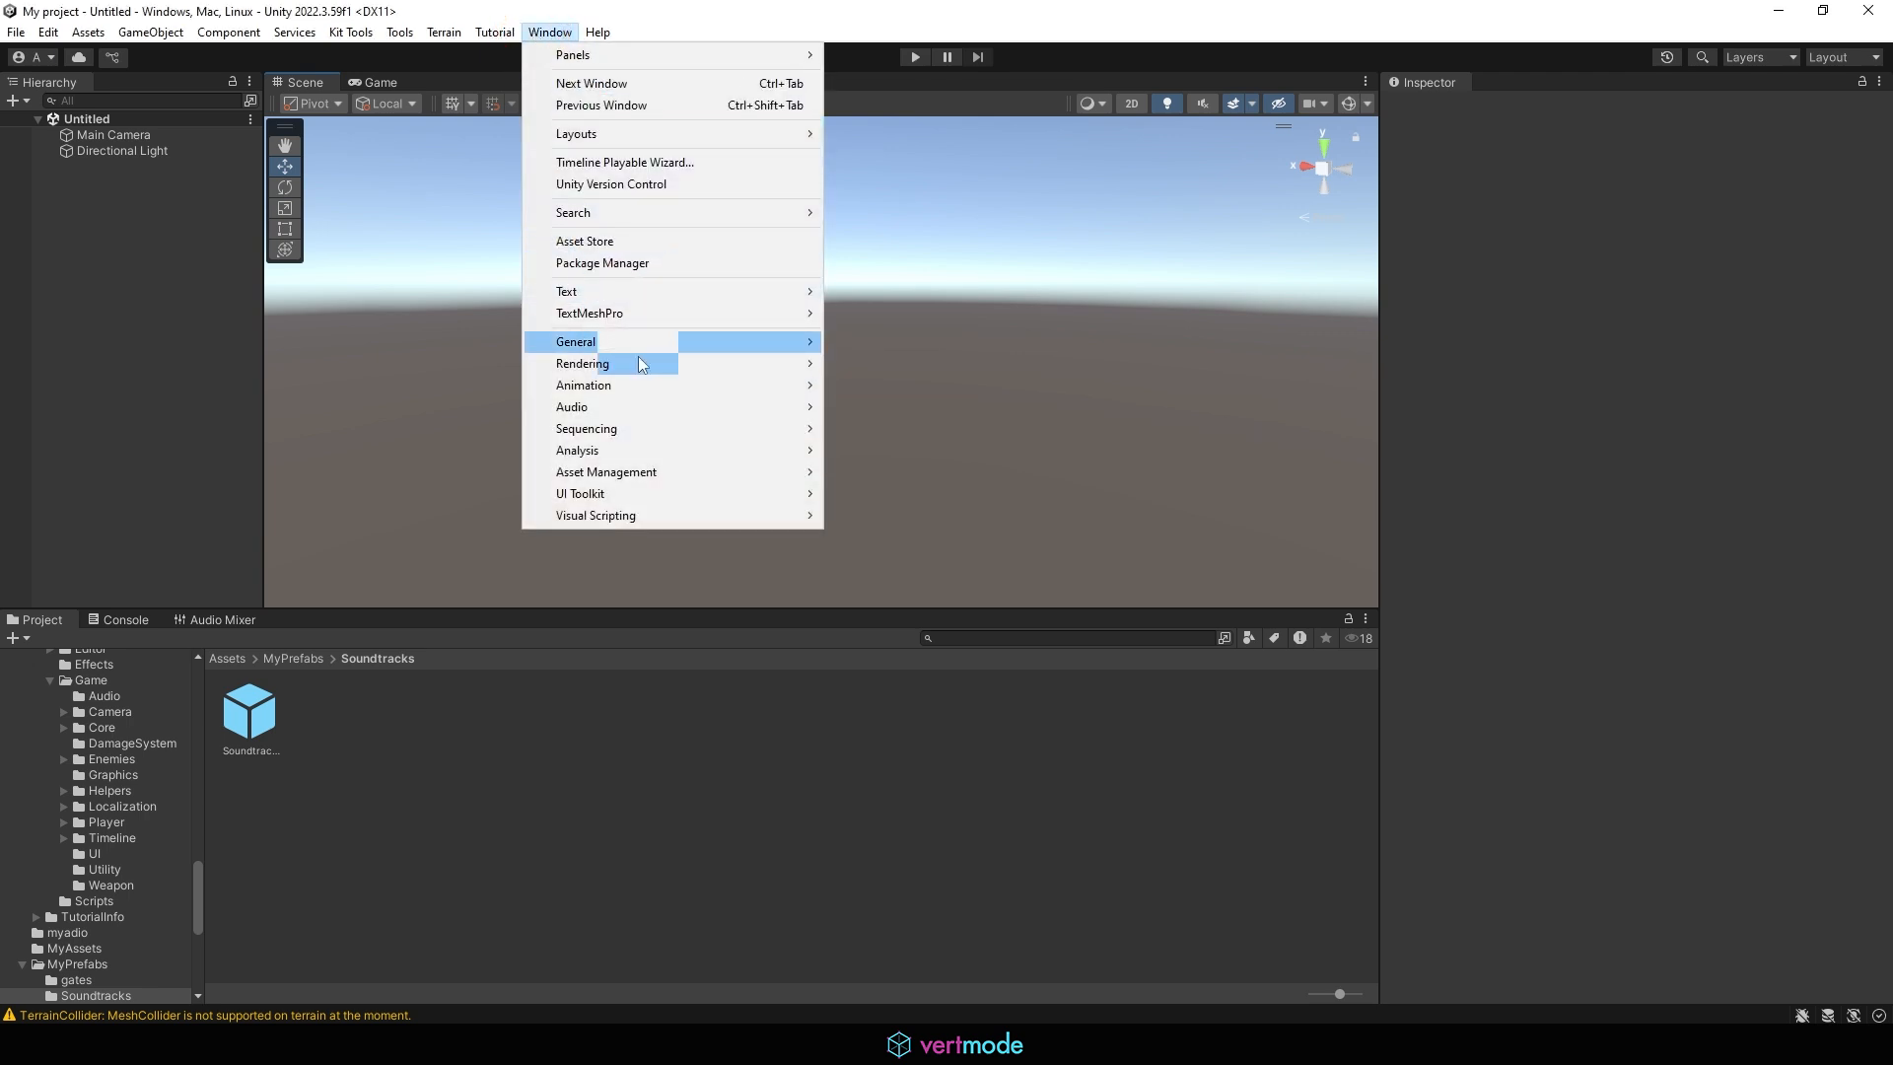
{"action": "mouse_move", "coordinate": [647, 363]}
{"action": "left_click", "coordinate": [923, 363]}
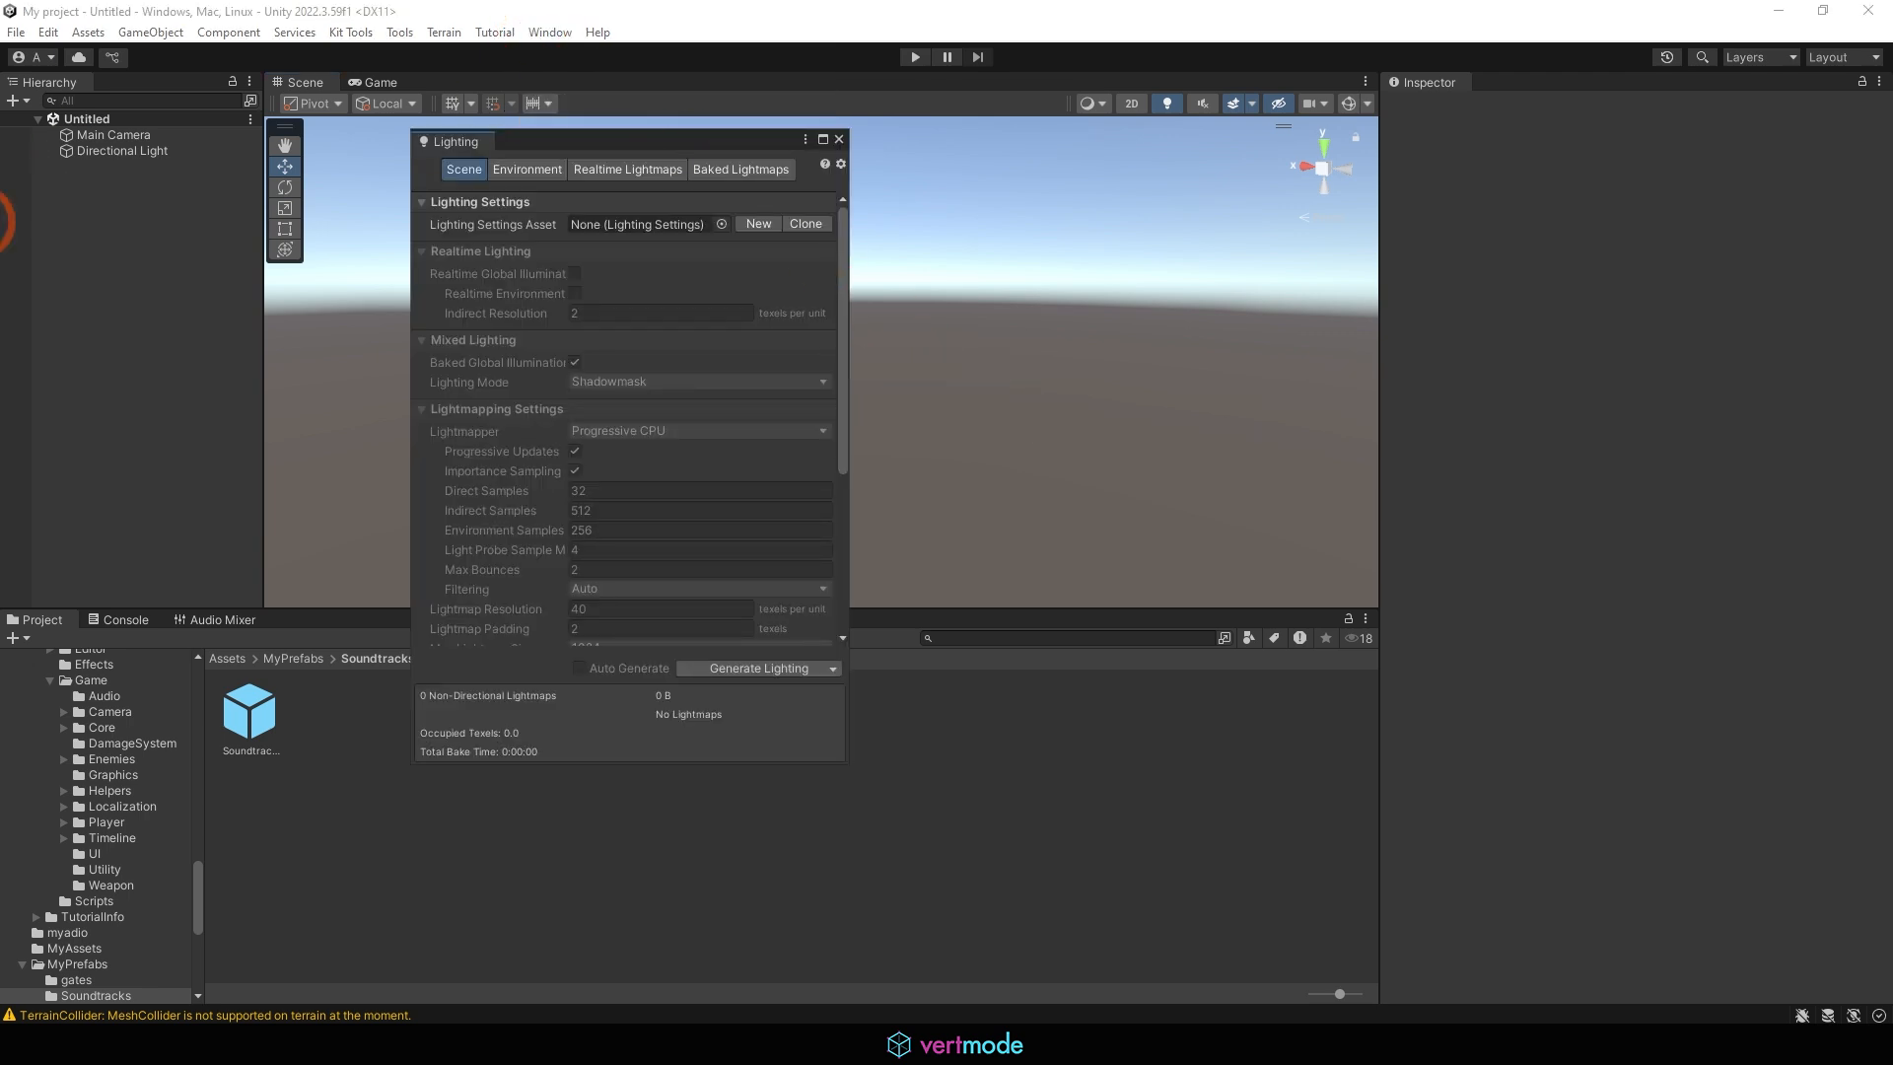
{"action": "left_click", "coordinate": [528, 169]}
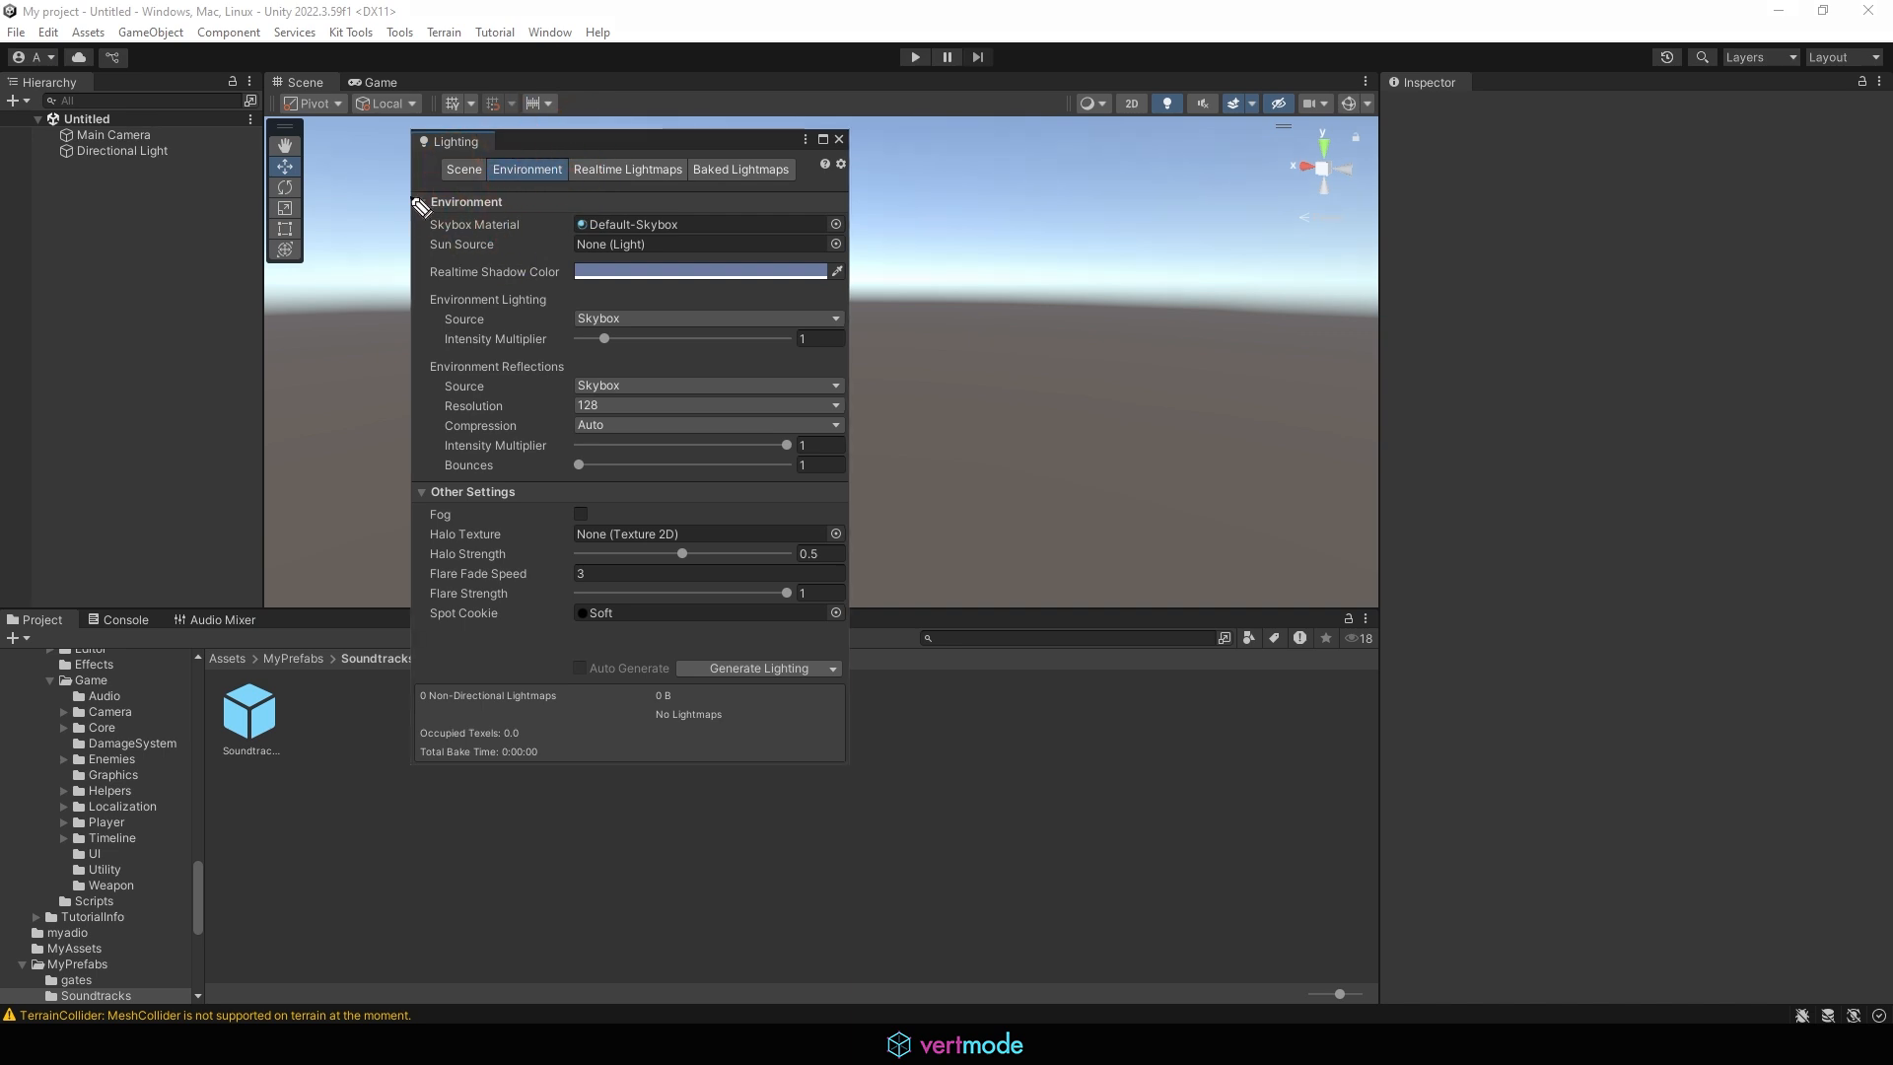
{"action": "mouse_move", "coordinate": [420, 197]}
{"action": "left_mouse_down"}
{"action": "mouse_move", "coordinate": [463, 247]}
{"action": "mouse_move", "coordinate": [759, 246]}
{"action": "mouse_move", "coordinate": [843, 209]}
{"action": "mouse_move", "coordinate": [557, 183]}
{"action": "mouse_move", "coordinate": [422, 207]}
{"action": "left_mouse_up"}
{"action": "mouse_move", "coordinate": [660, 251]}
{"action": "left_mouse_down"}
{"action": "mouse_move", "coordinate": [592, 179]}
{"action": "mouse_move", "coordinate": [682, 224]}
{"action": "mouse_move", "coordinate": [668, 232]}
{"action": "left_mouse_up"}
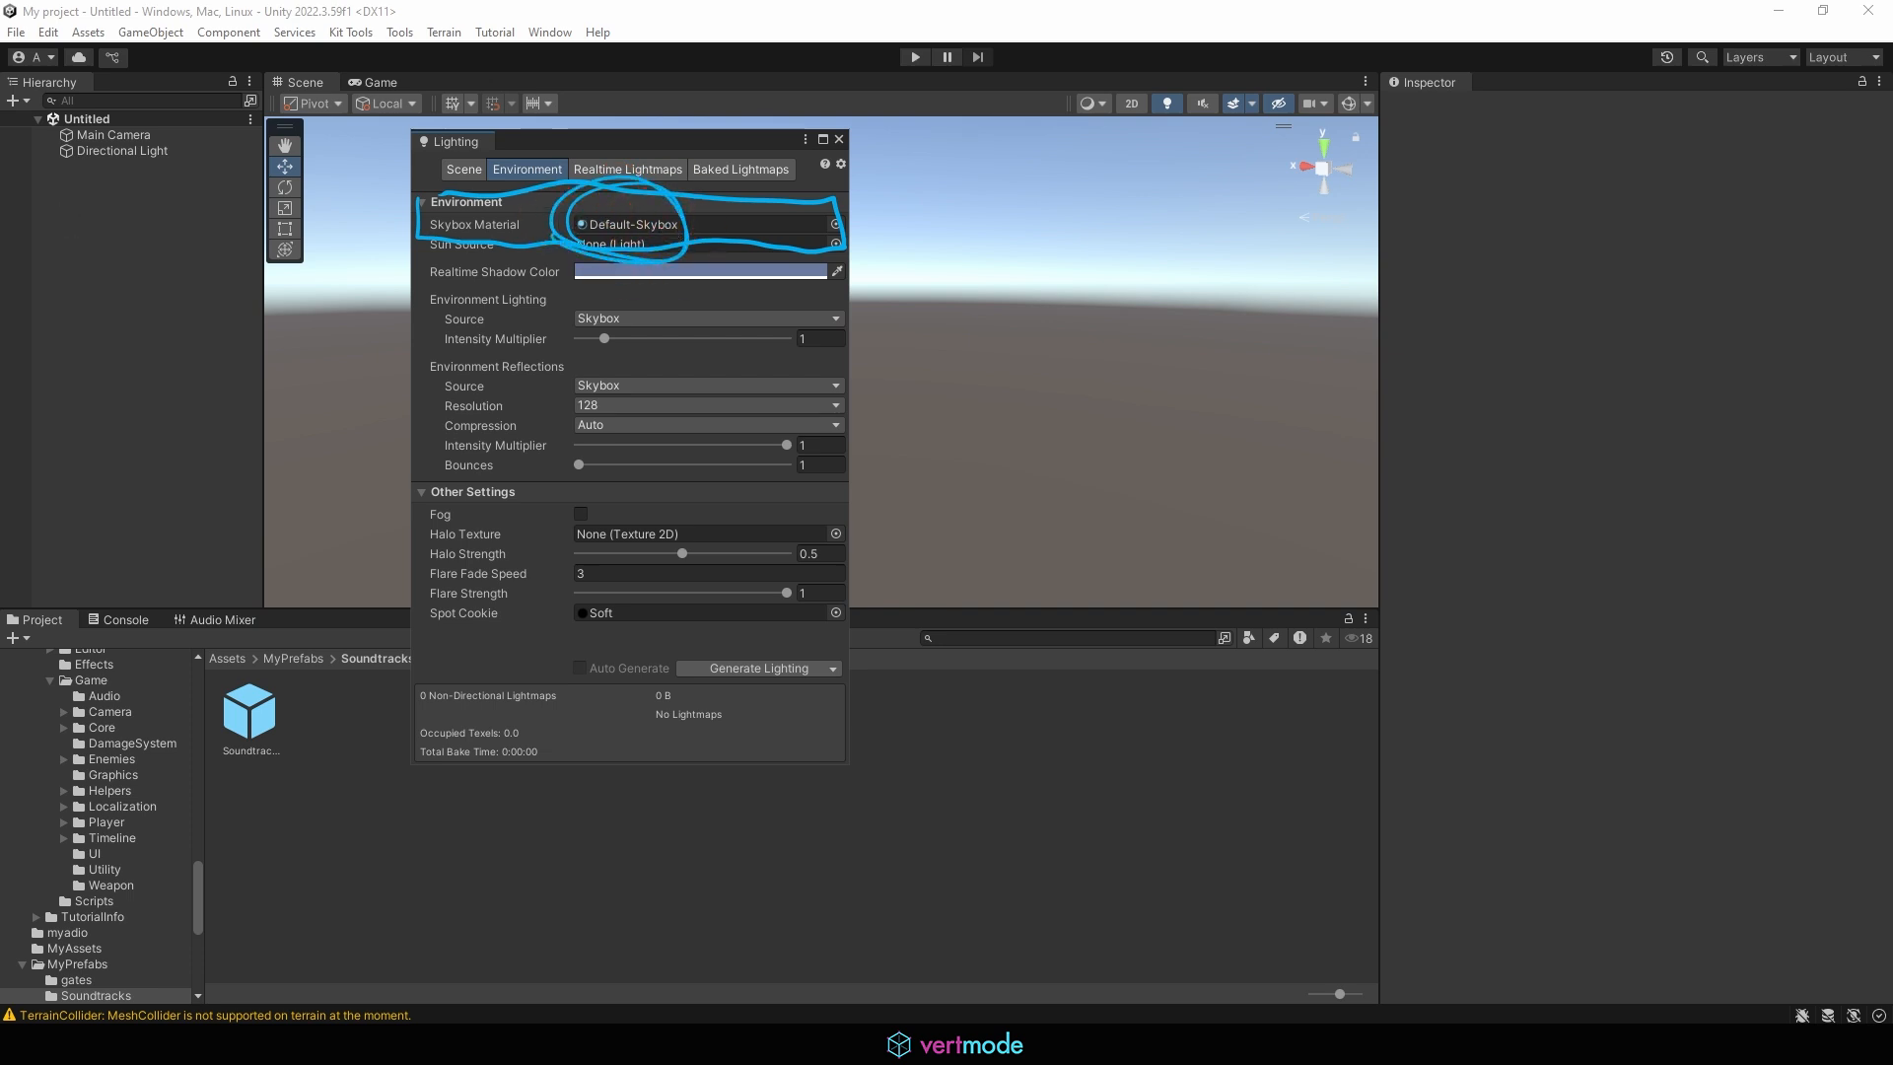
Try several non-sky materials as the skybox, including Water_Fog_03_Mat, and switch back to Default-Skybox
{"action": "left_click", "coordinate": [835, 224]}
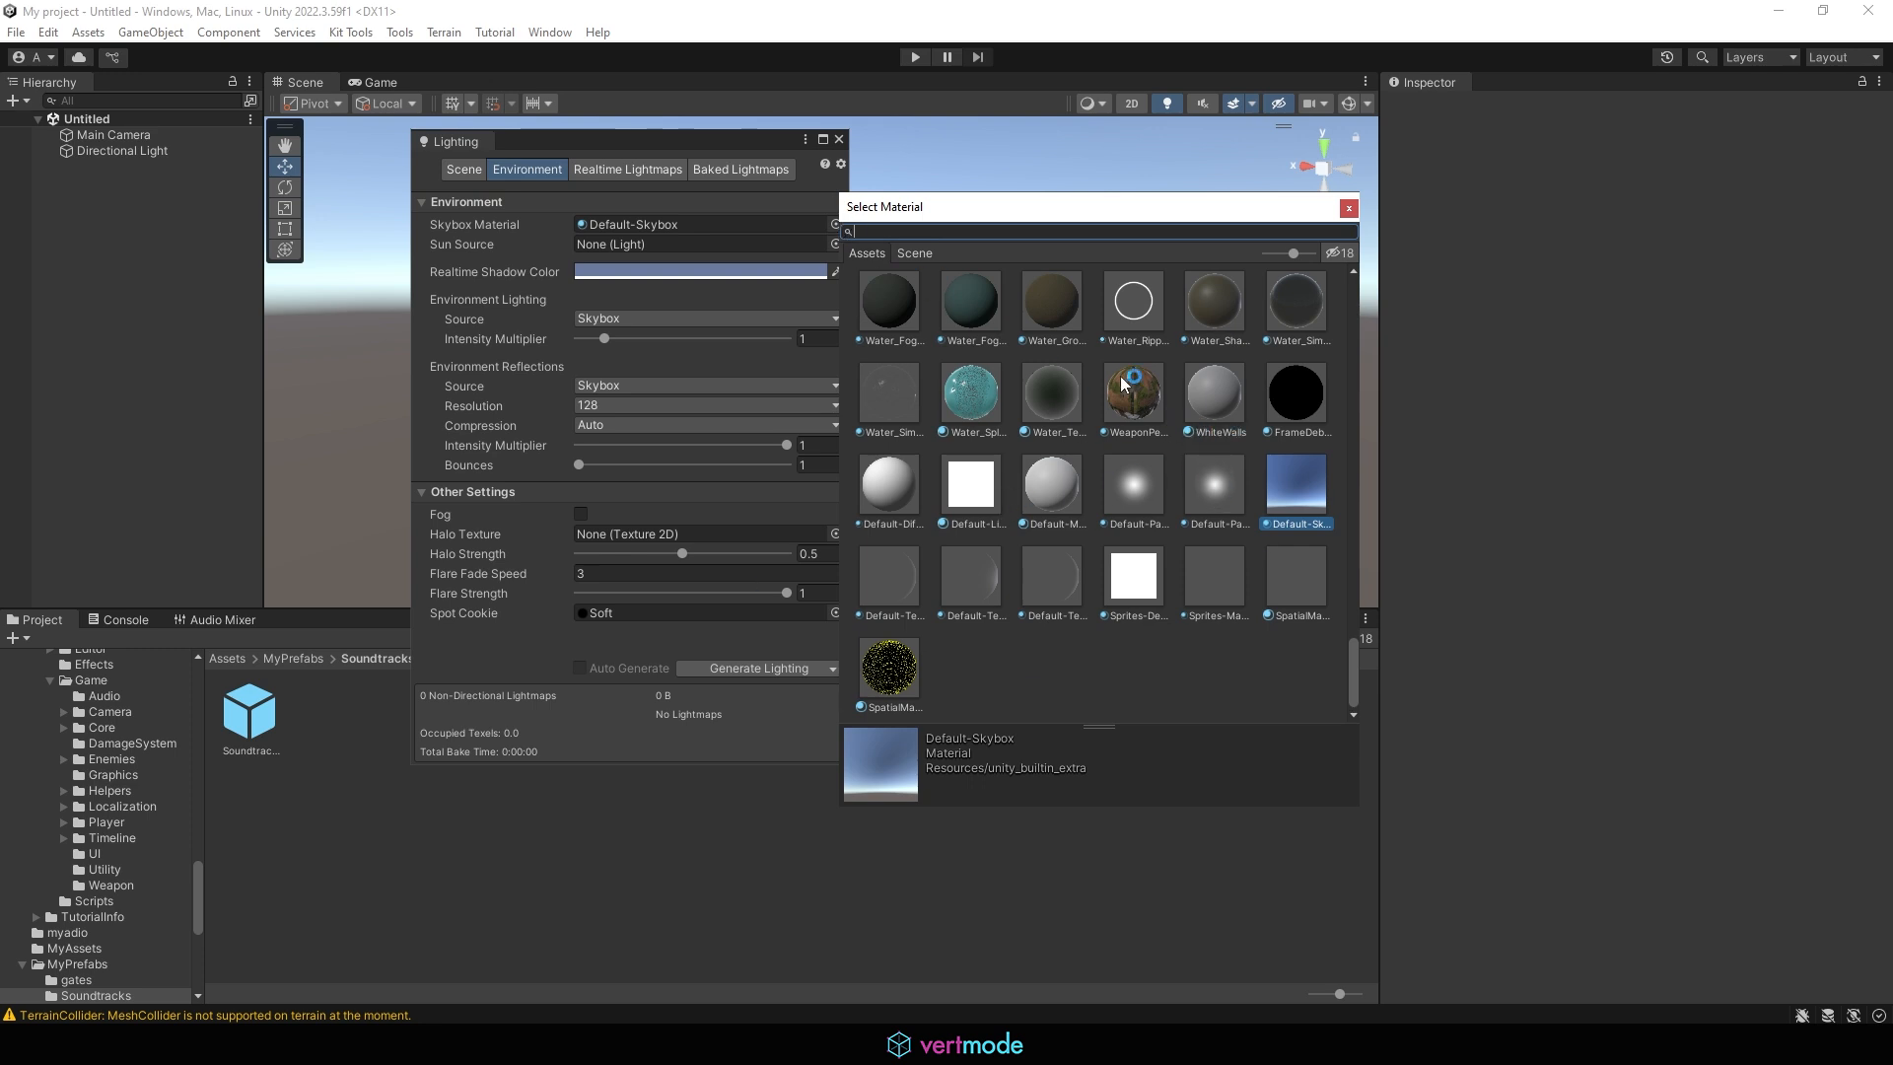
{"action": "left_click", "coordinate": [1056, 396]}
{"action": "left_click", "coordinate": [1134, 334]}
{"action": "left_click", "coordinate": [963, 302]}
{"action": "left_click", "coordinate": [1038, 320]}
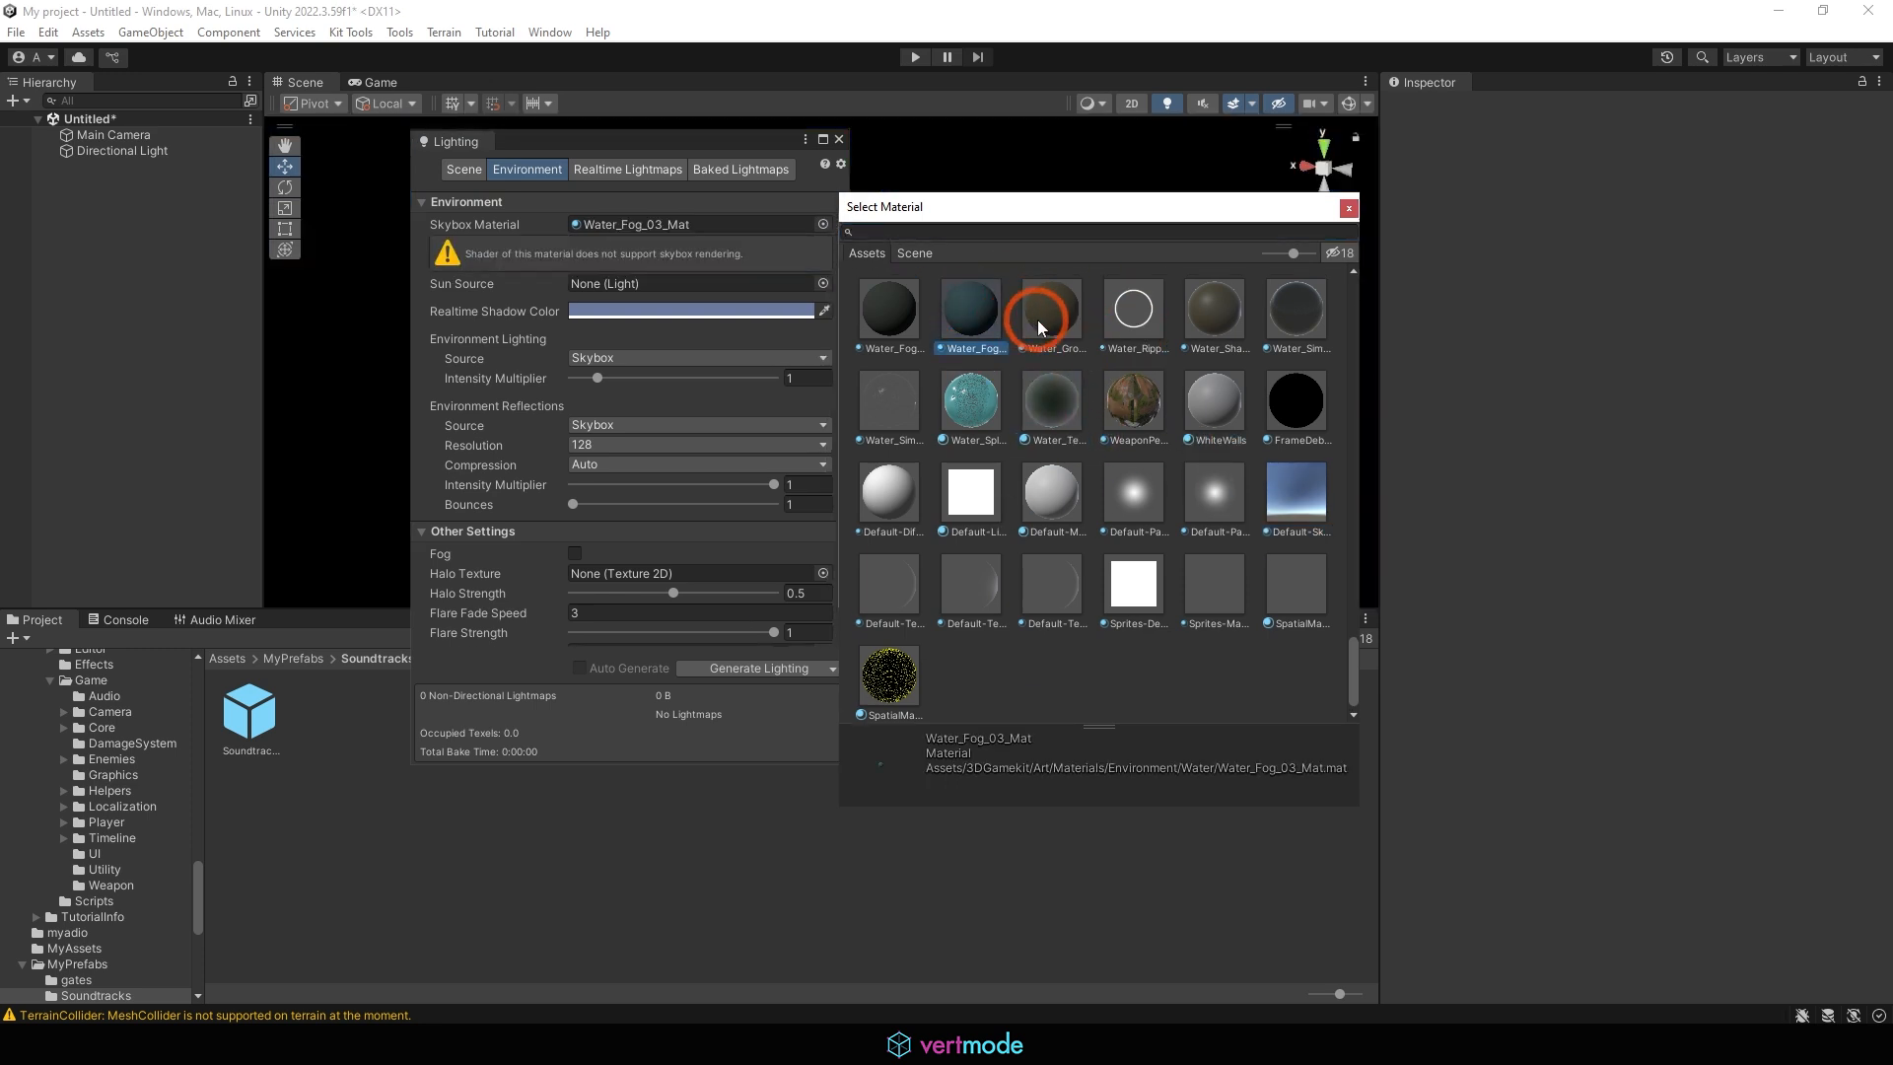
{"action": "left_click", "coordinate": [1307, 483]}
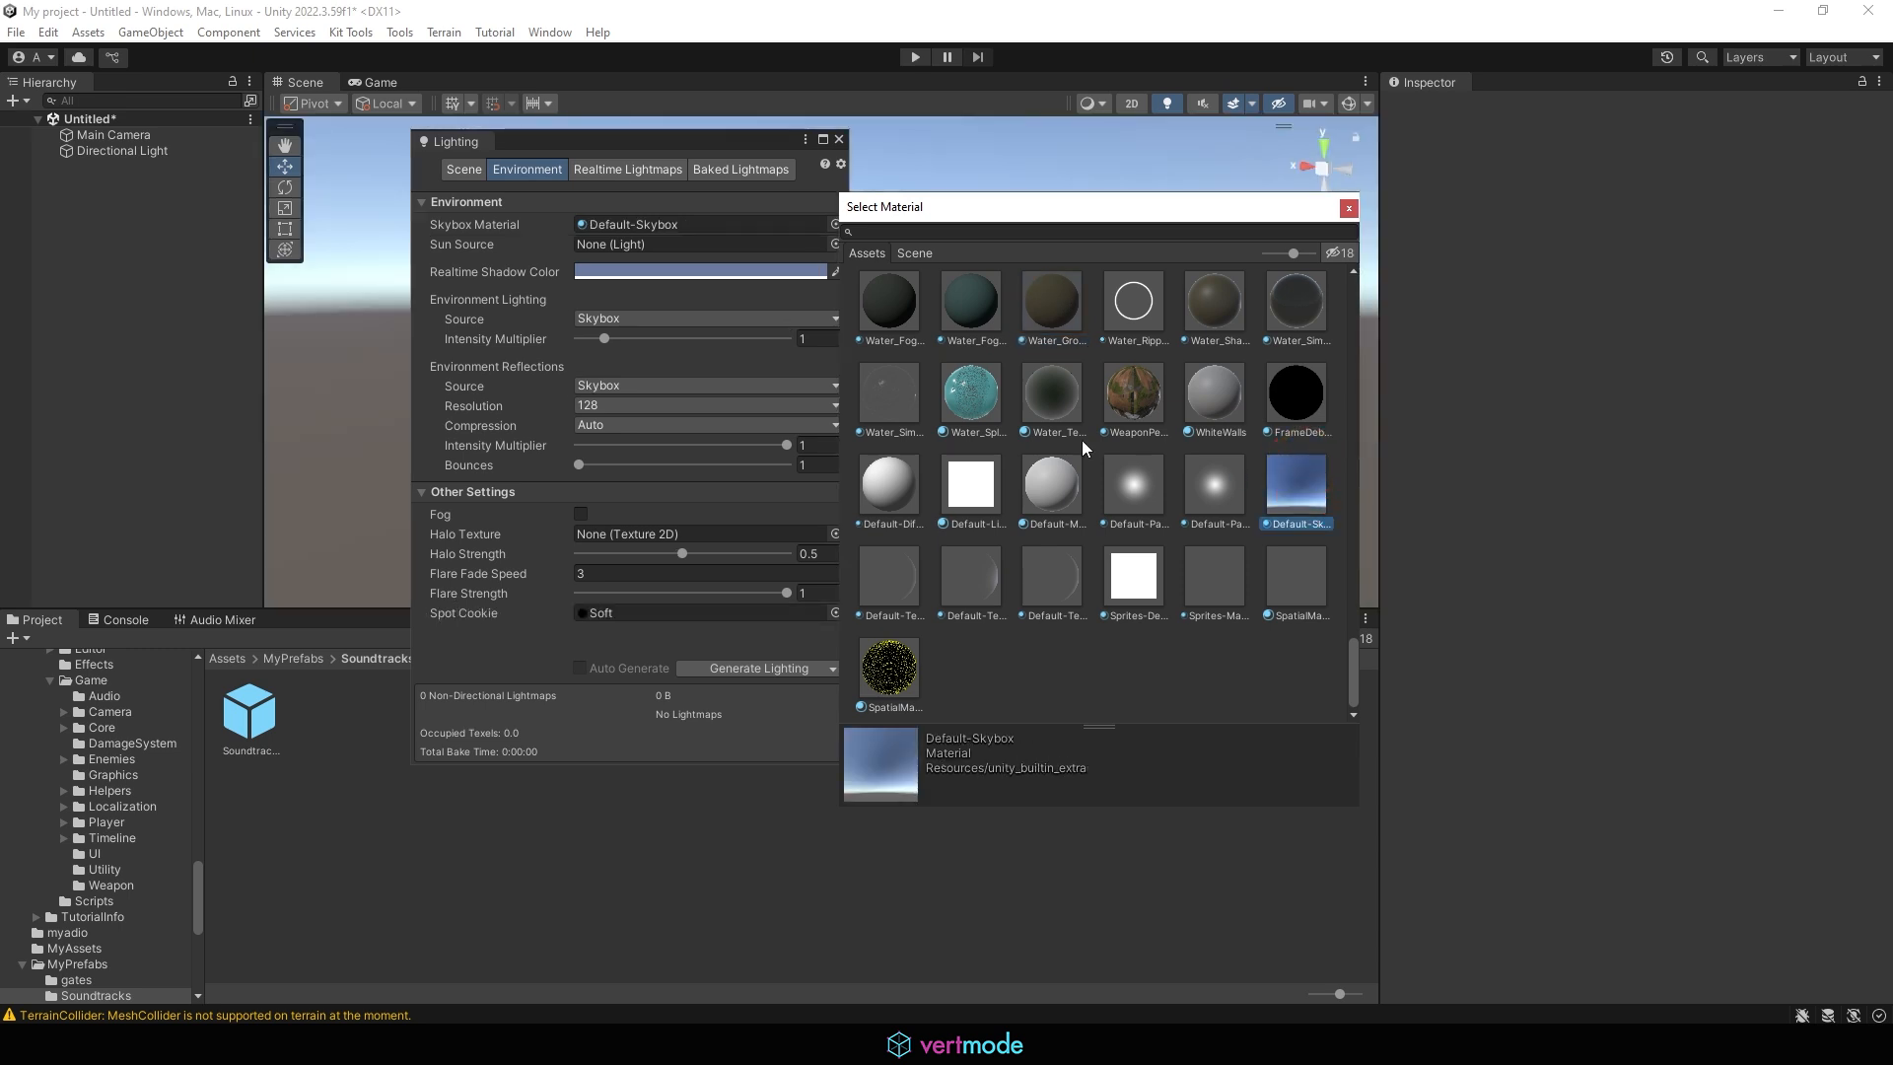
Try the Skybox_Level materials as the scene's skybox, ending with Skybox_Level02_Mat, and inspect the sky from different angles
{"action": "scroll", "coordinate": [1084, 447], "scroll_direction": "up", "scroll_amount": 10}
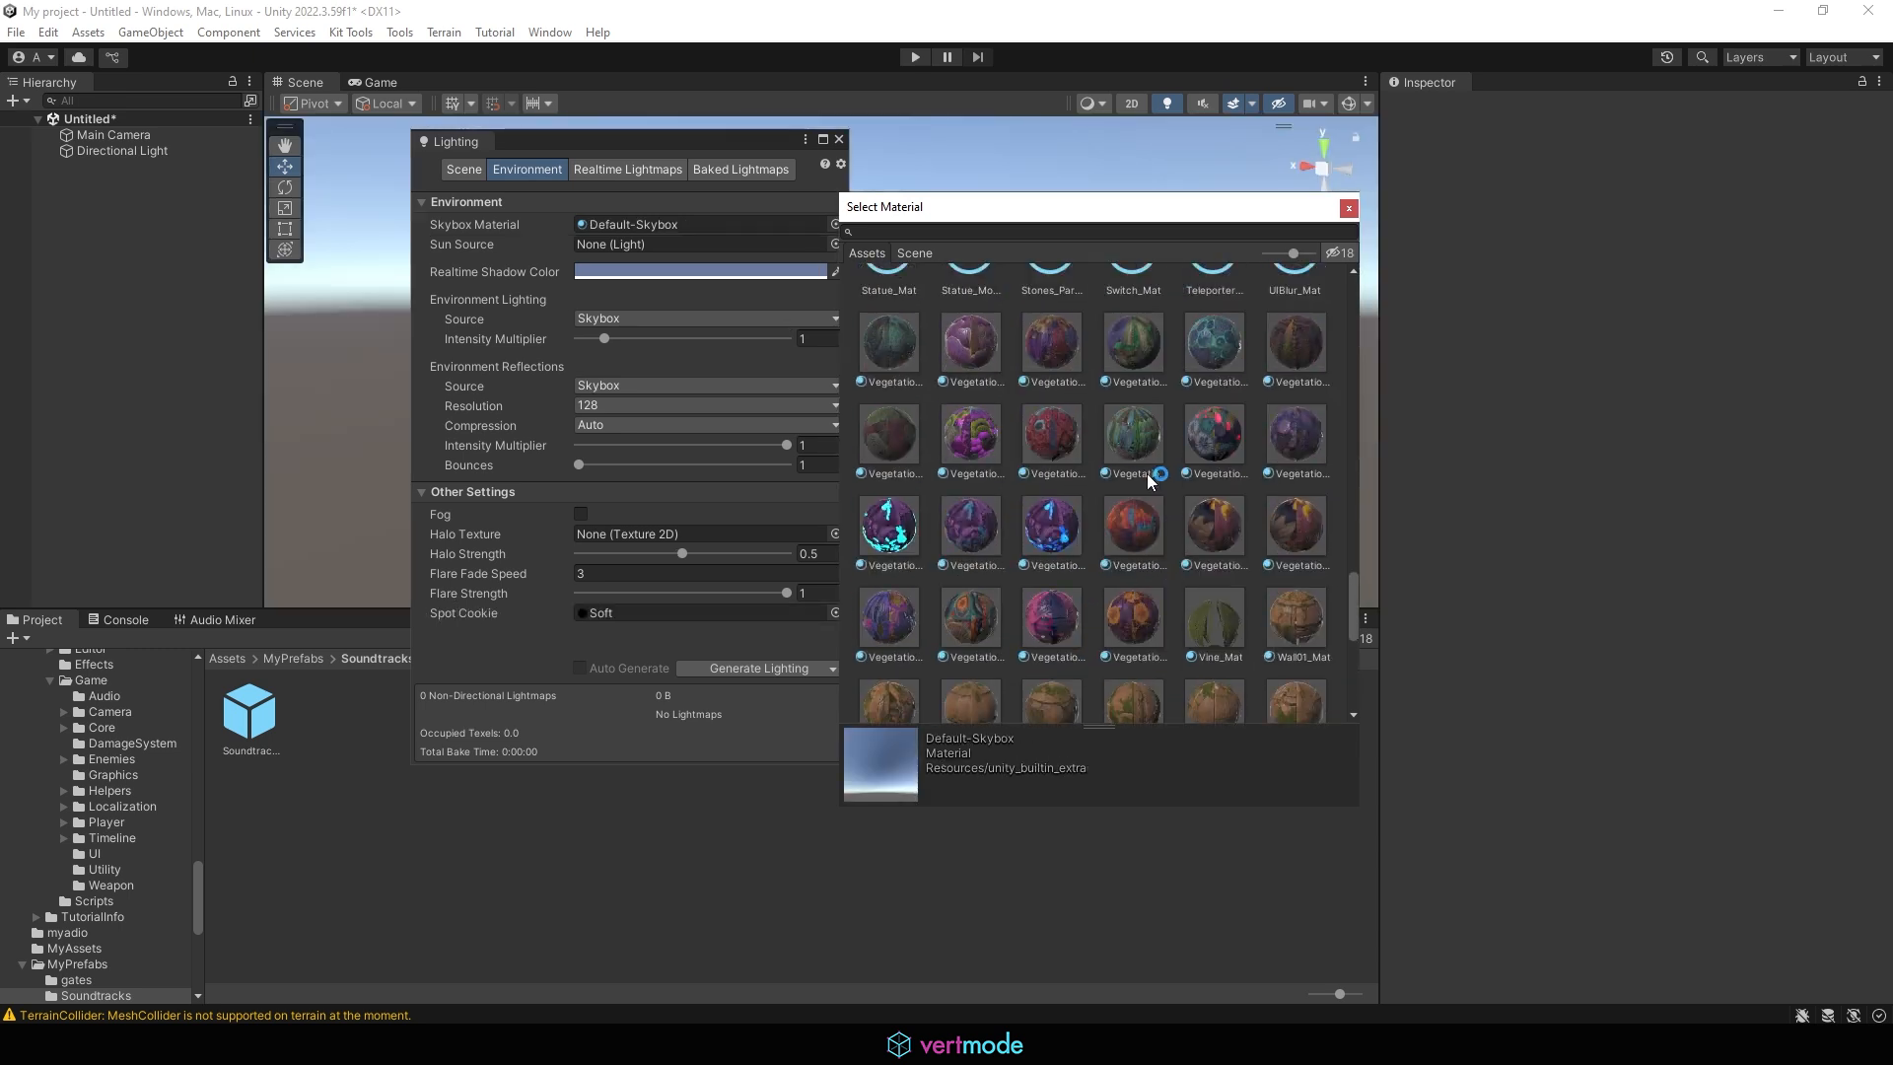
{"action": "scroll", "coordinate": [1149, 480], "scroll_direction": "up", "scroll_amount": 6}
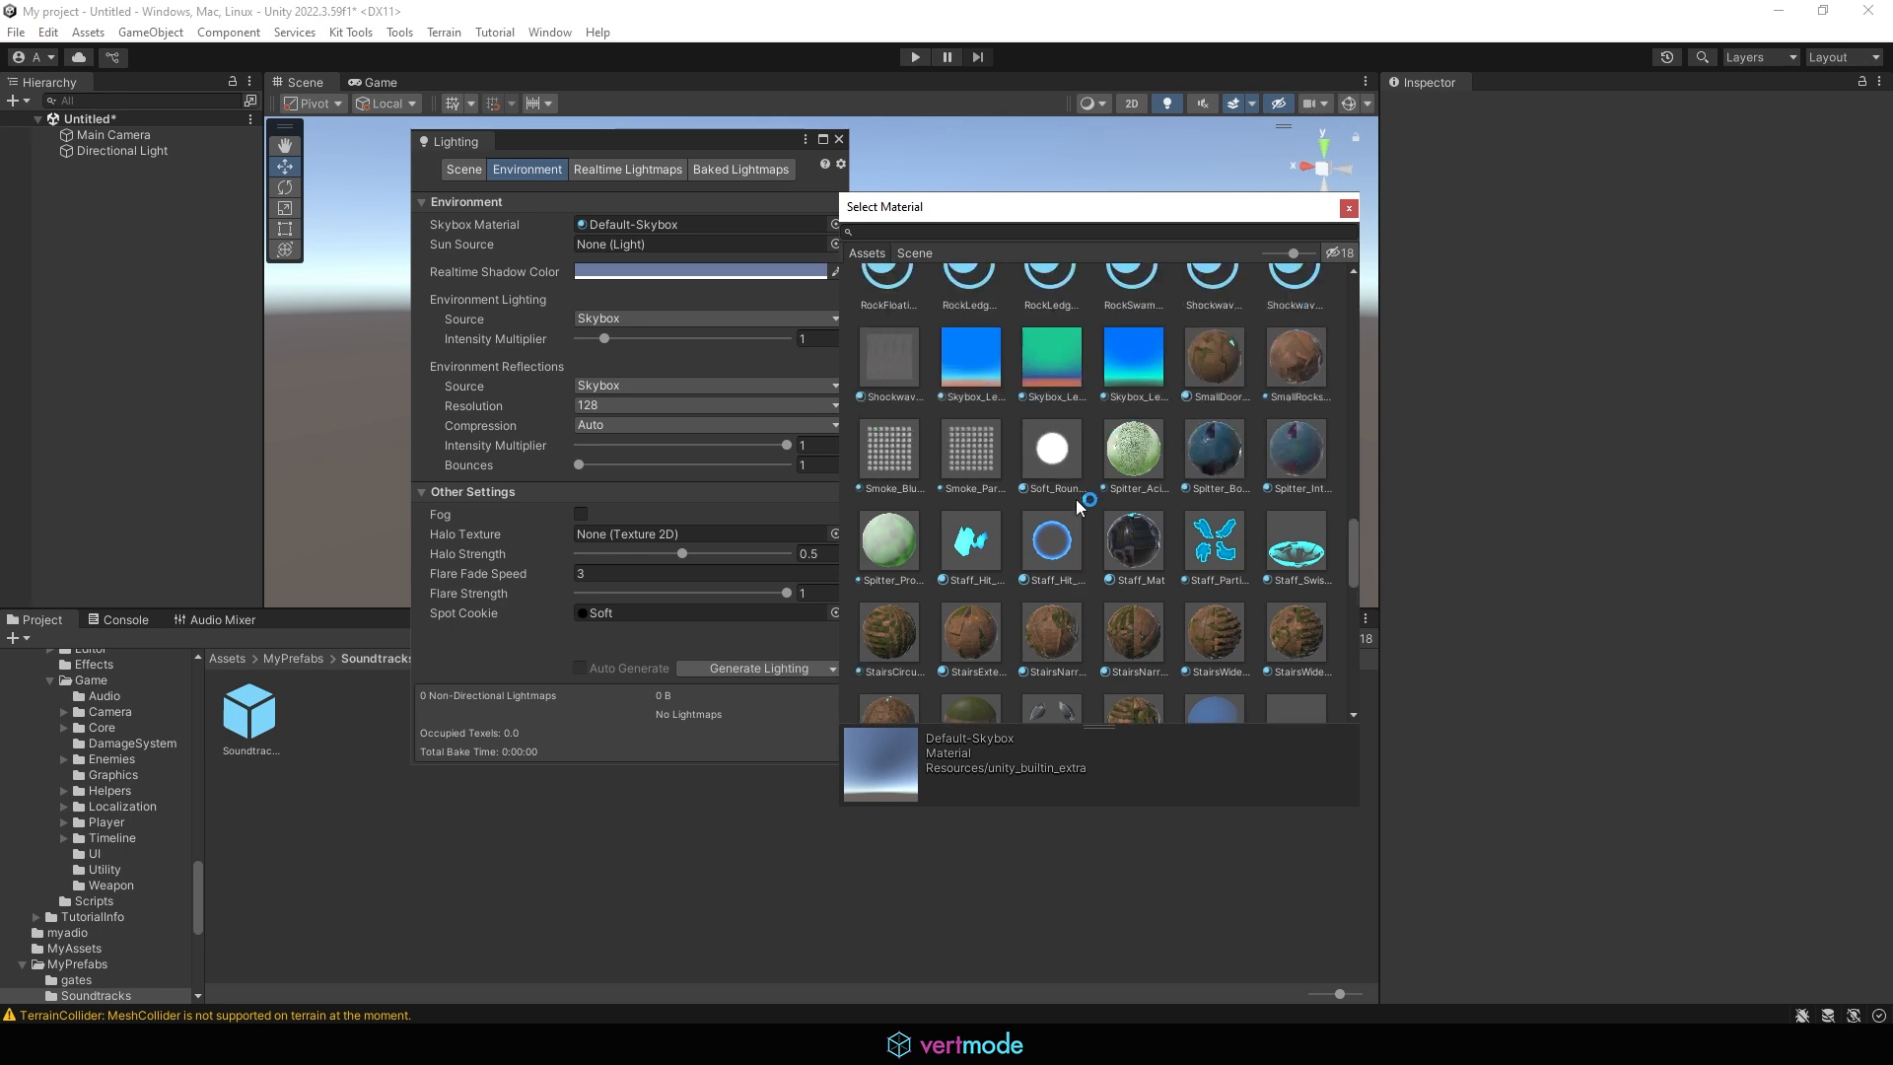
{"action": "scroll", "coordinate": [1081, 510], "scroll_direction": "up", "scroll_amount": 3}
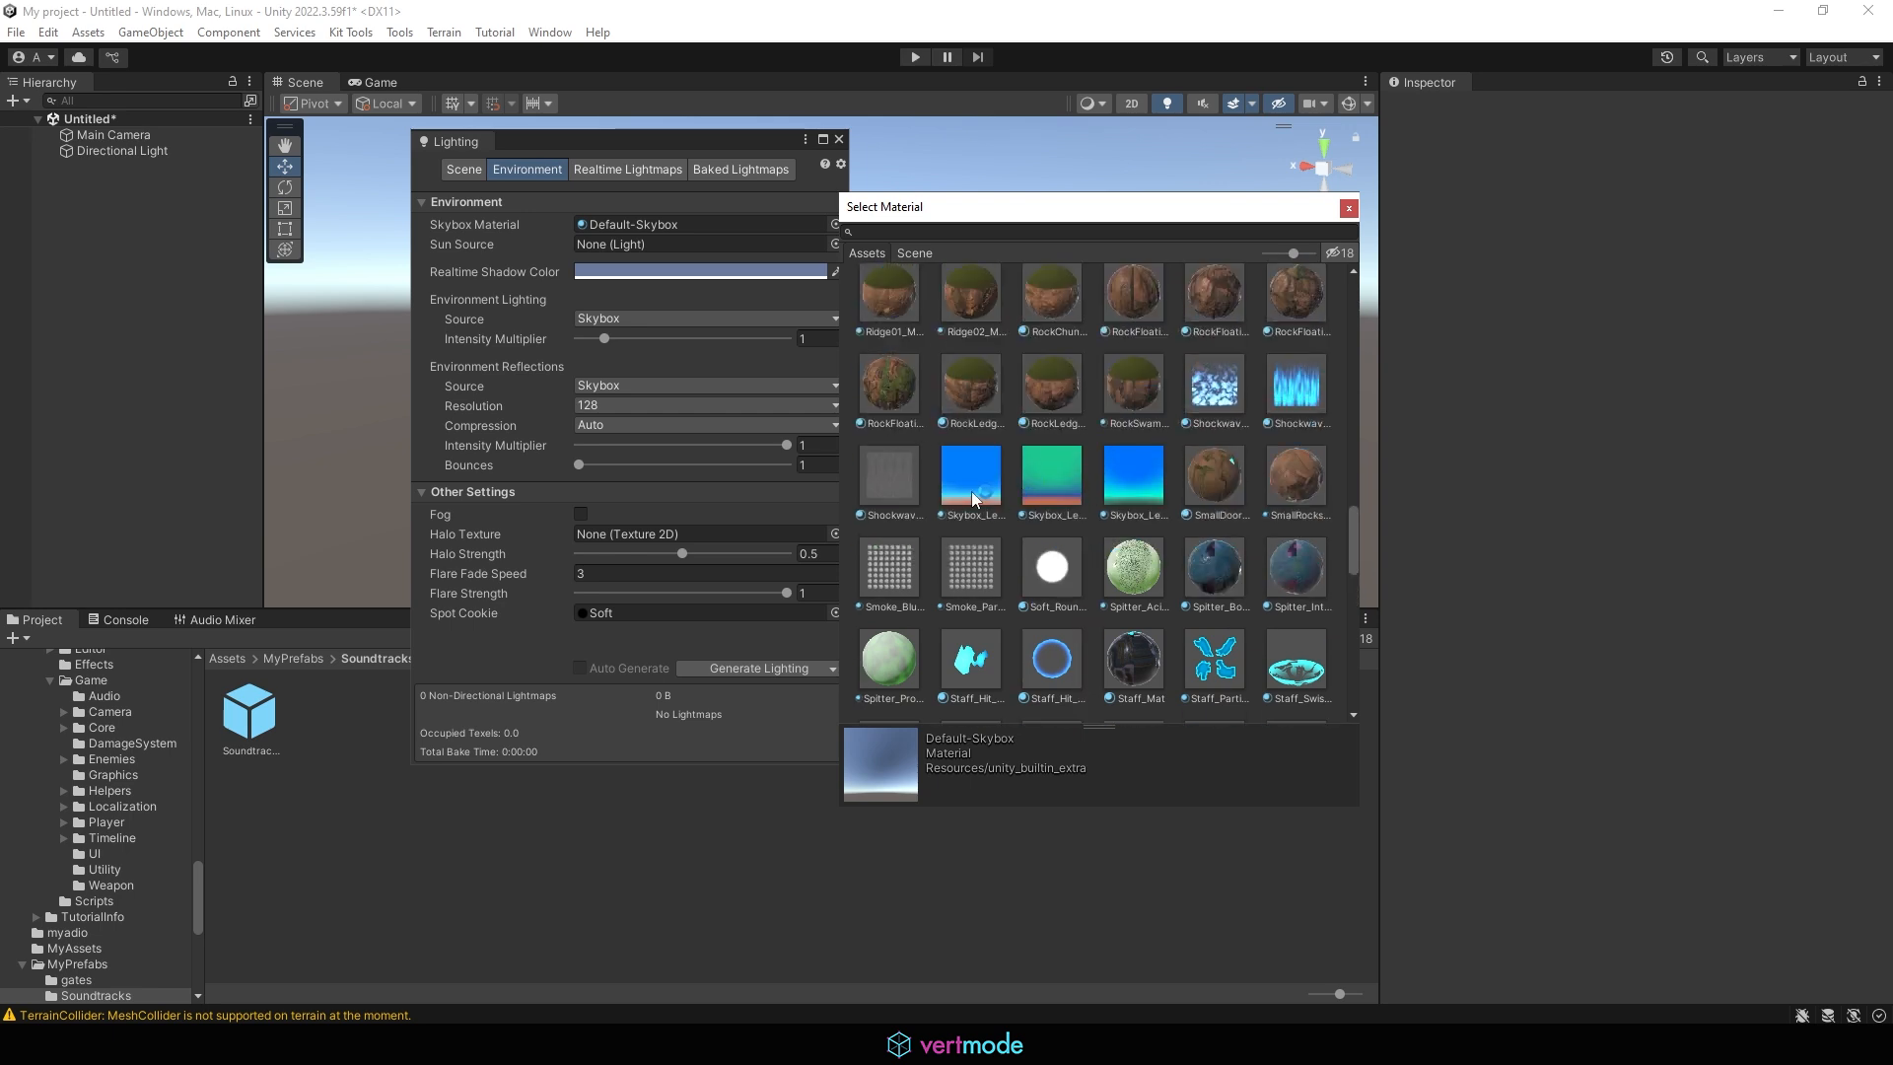
{"action": "left_click", "coordinate": [973, 488]}
{"action": "left_click", "coordinate": [1050, 488]}
{"action": "left_click", "coordinate": [1148, 480]}
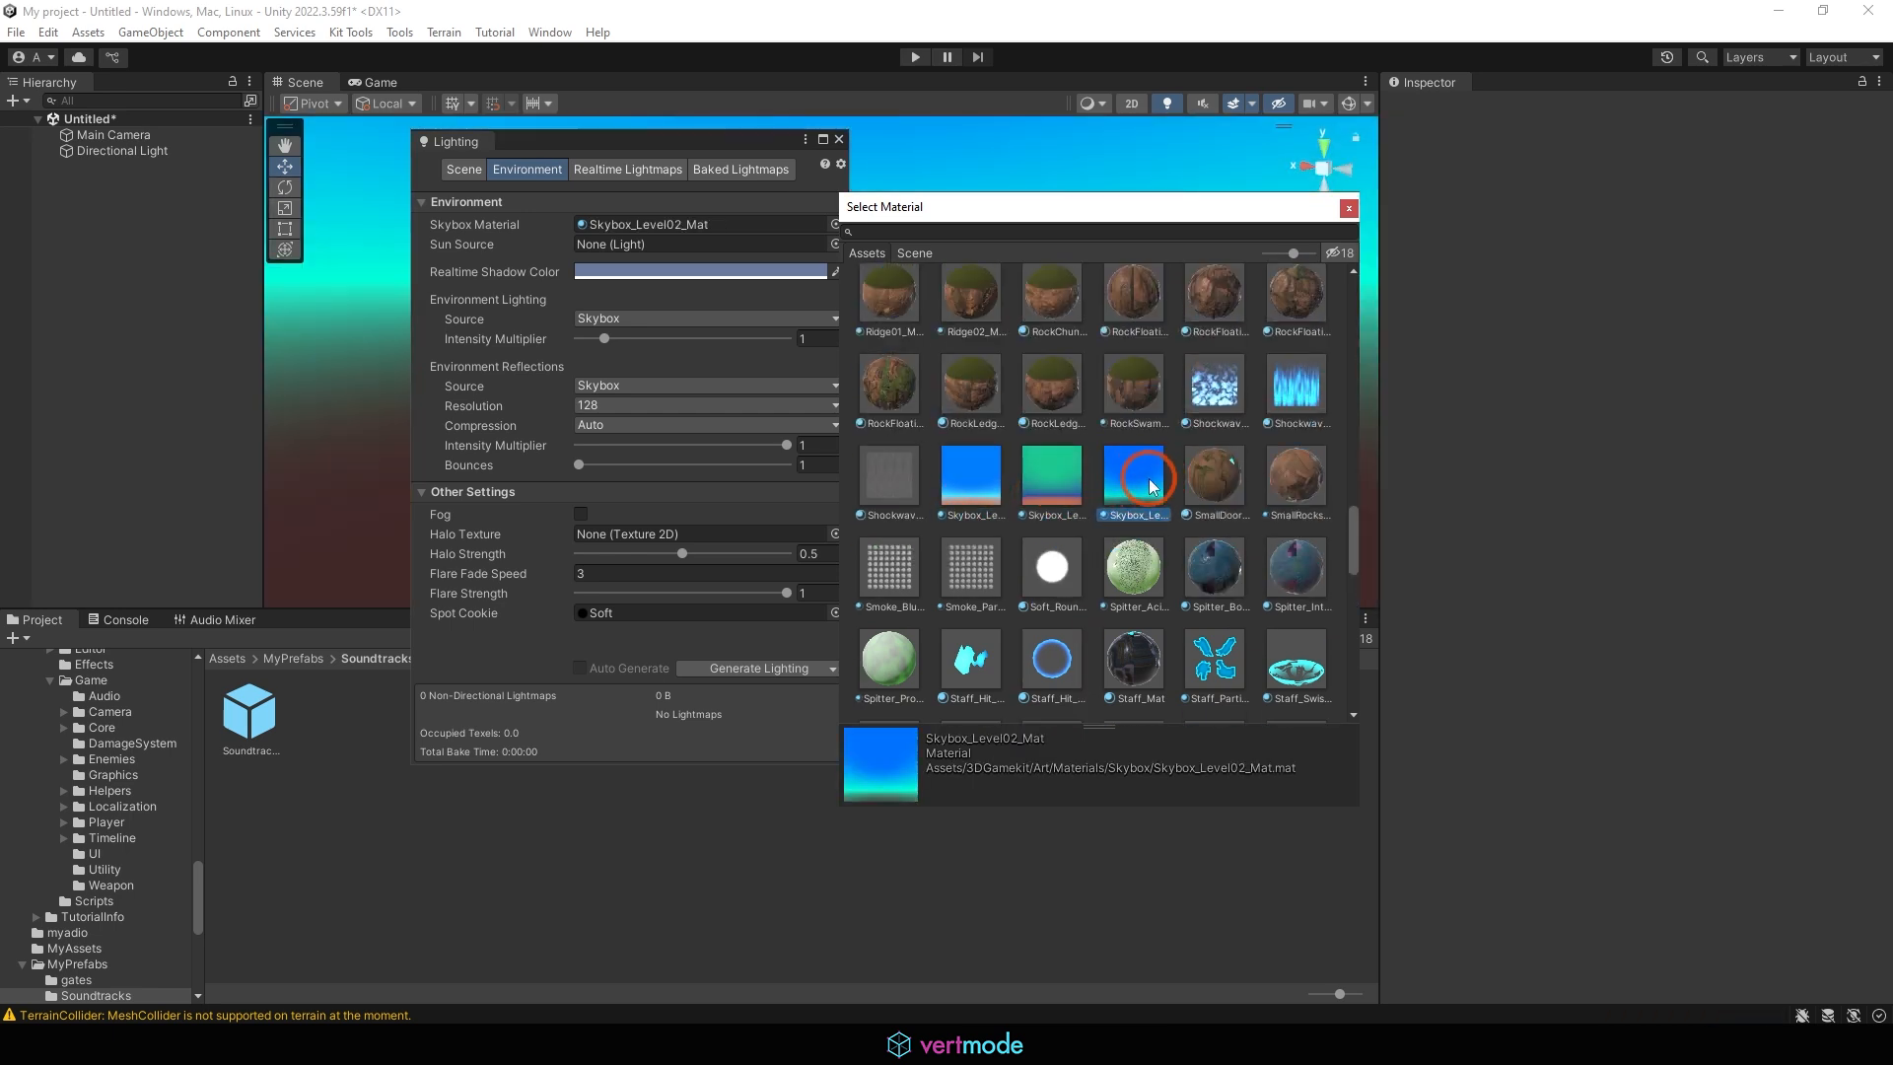
{"action": "left_click_drag", "start_coordinate": [712, 144], "coordinate": [287, 142]}
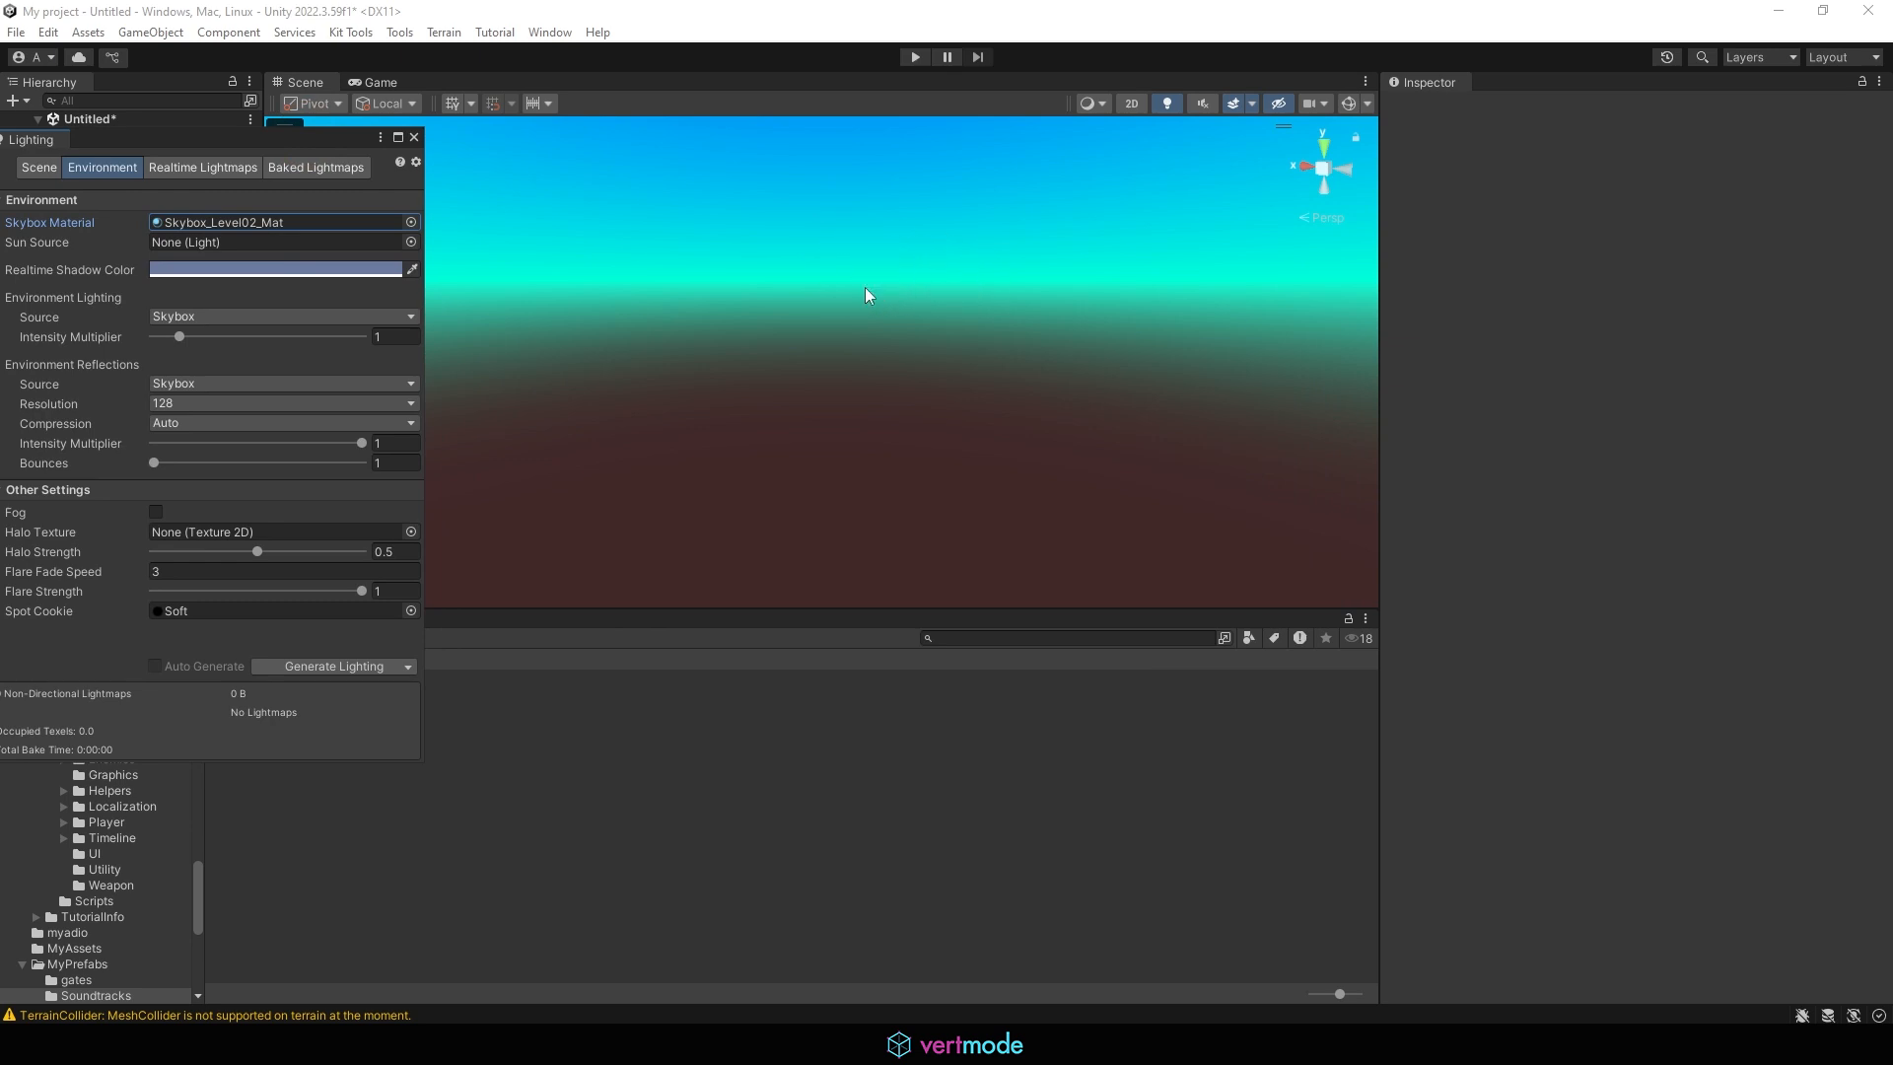
{"action": "mouse_move", "coordinate": [955, 381]}
{"action": "right_mouse_down"}
{"action": "mouse_move", "coordinate": [947, 354]}
{"action": "mouse_move", "coordinate": [719, 243]}
{"action": "right_mouse_up"}
{"action": "mouse_move", "coordinate": [942, 320]}
{"action": "right_mouse_down"}
{"action": "mouse_move", "coordinate": [755, 181]}
{"action": "mouse_move", "coordinate": [900, 351]}
{"action": "right_mouse_up"}
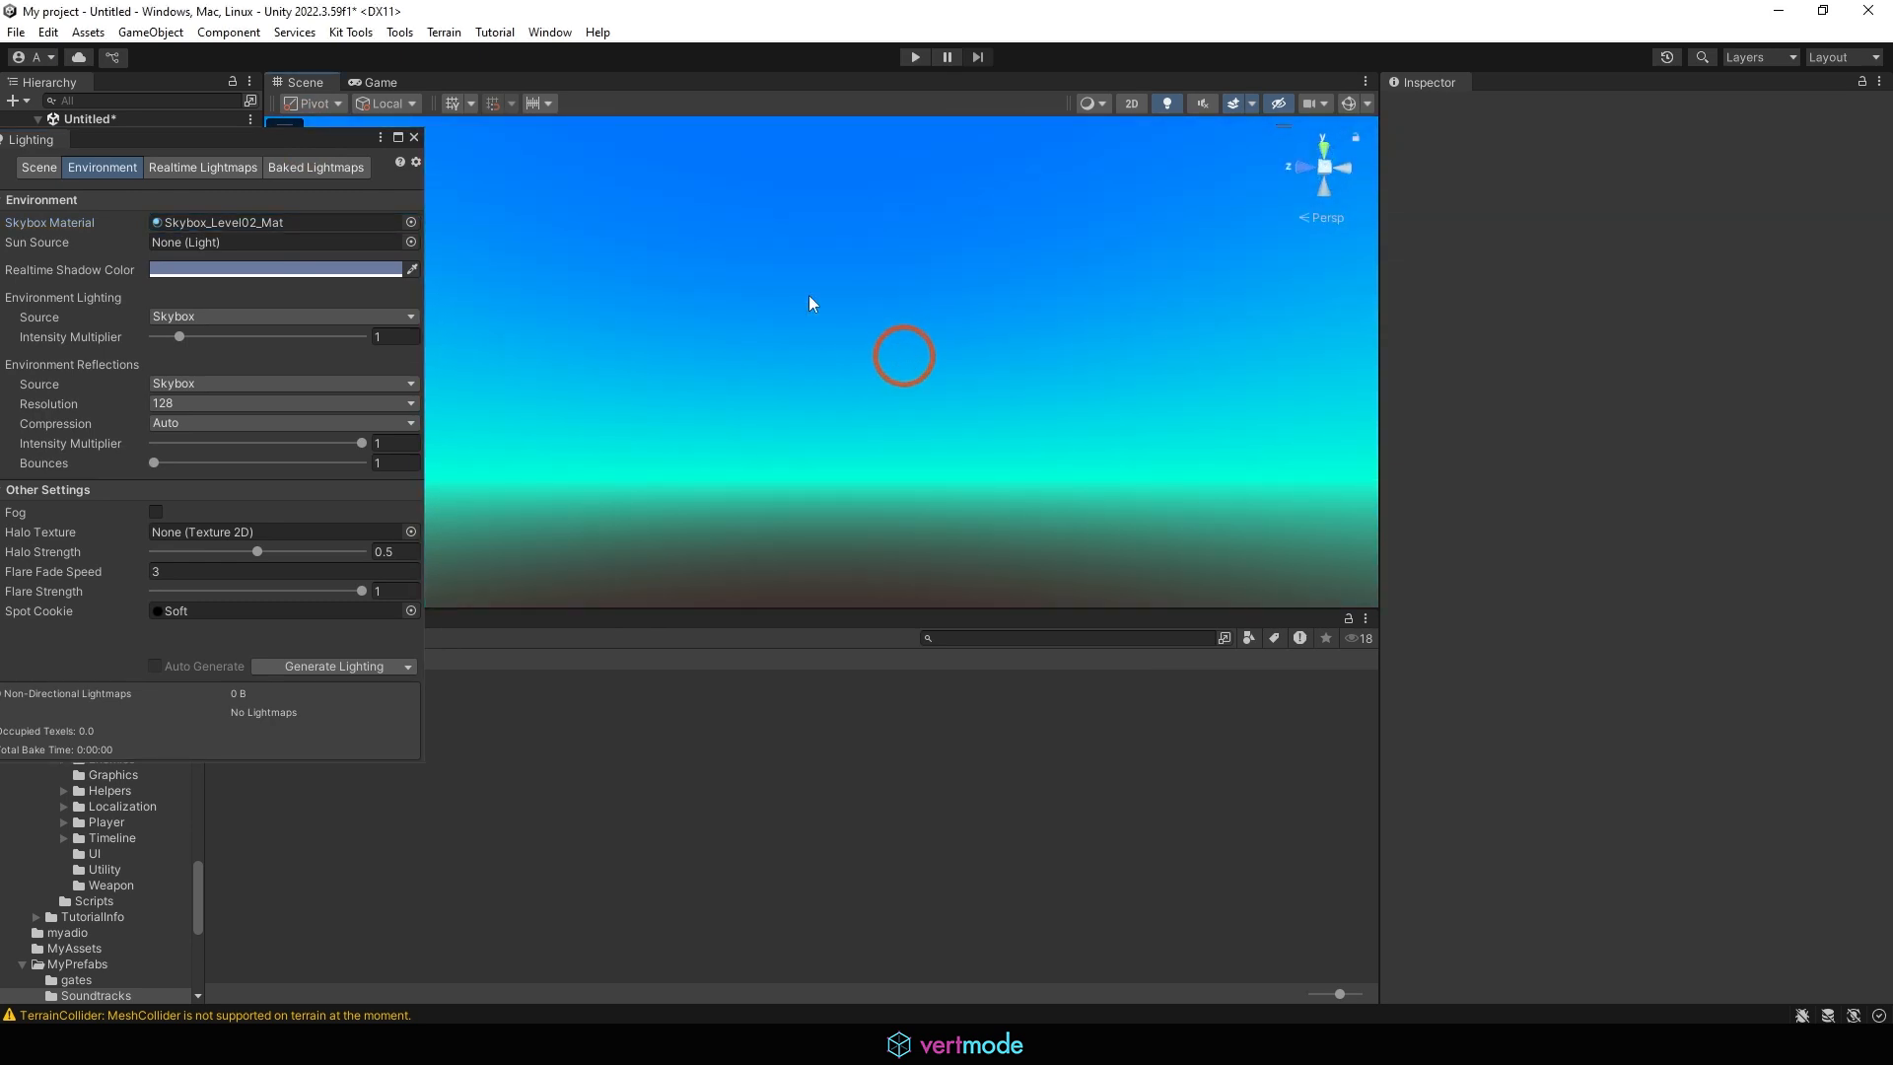
Set the skybox material back to Default-Skybox and close the lighting settings
{"action": "left_click", "coordinate": [411, 221]}
{"action": "scroll", "coordinate": [766, 464], "scroll_direction": "down", "scroll_amount": 6}
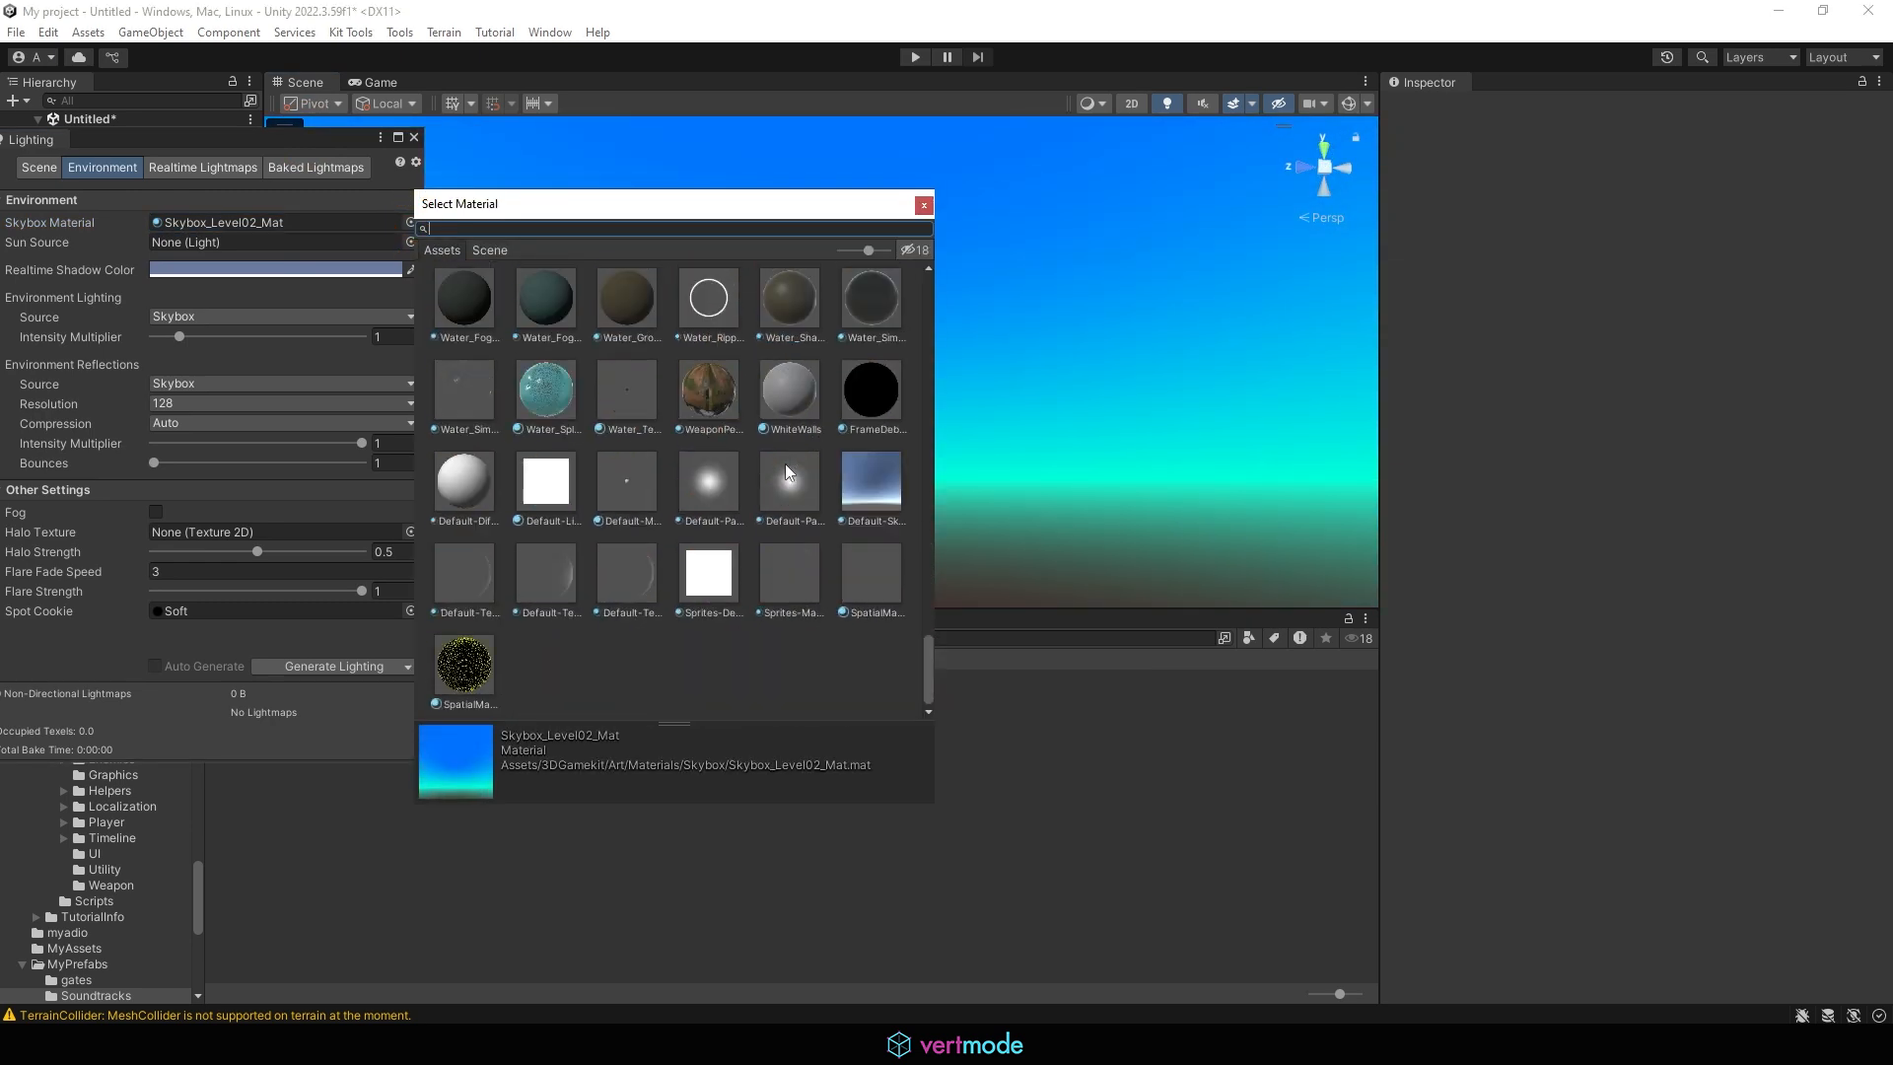
{"action": "left_click", "coordinate": [871, 481]}
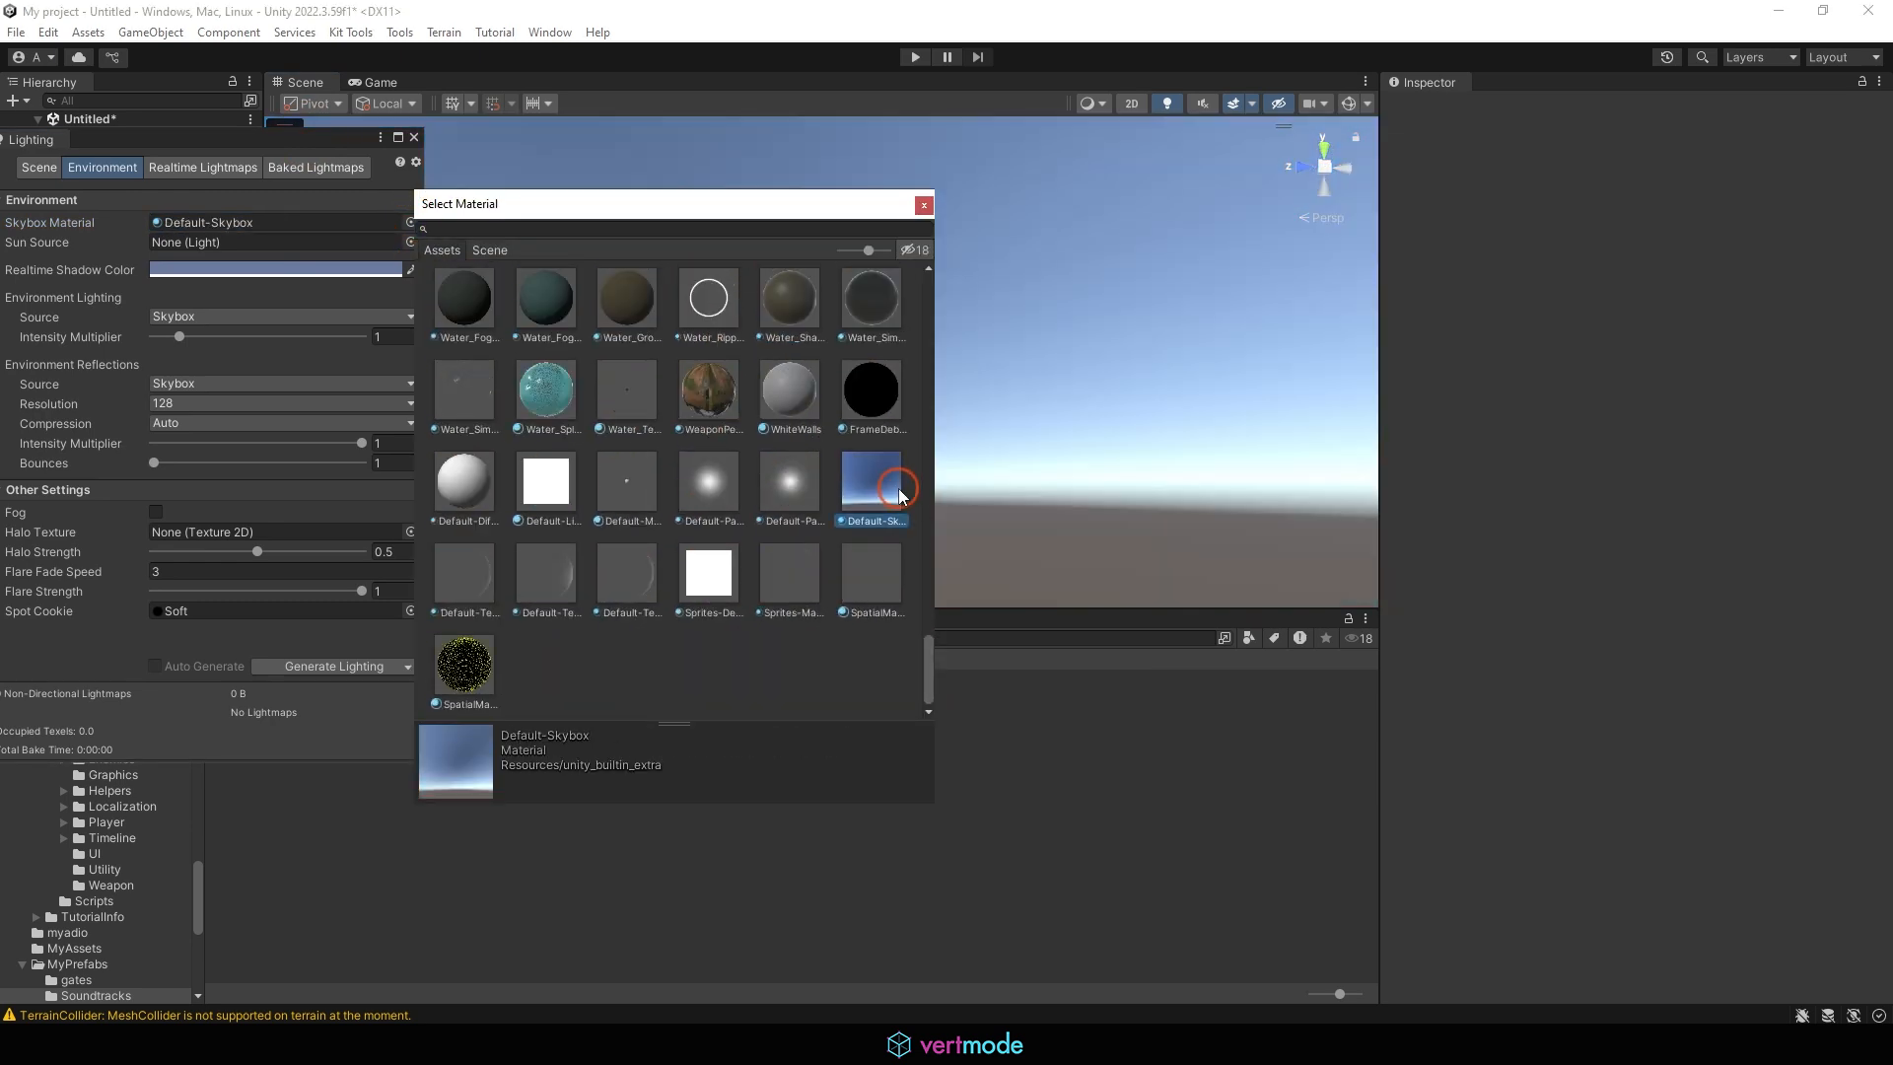
{"action": "left_click", "coordinate": [924, 204]}
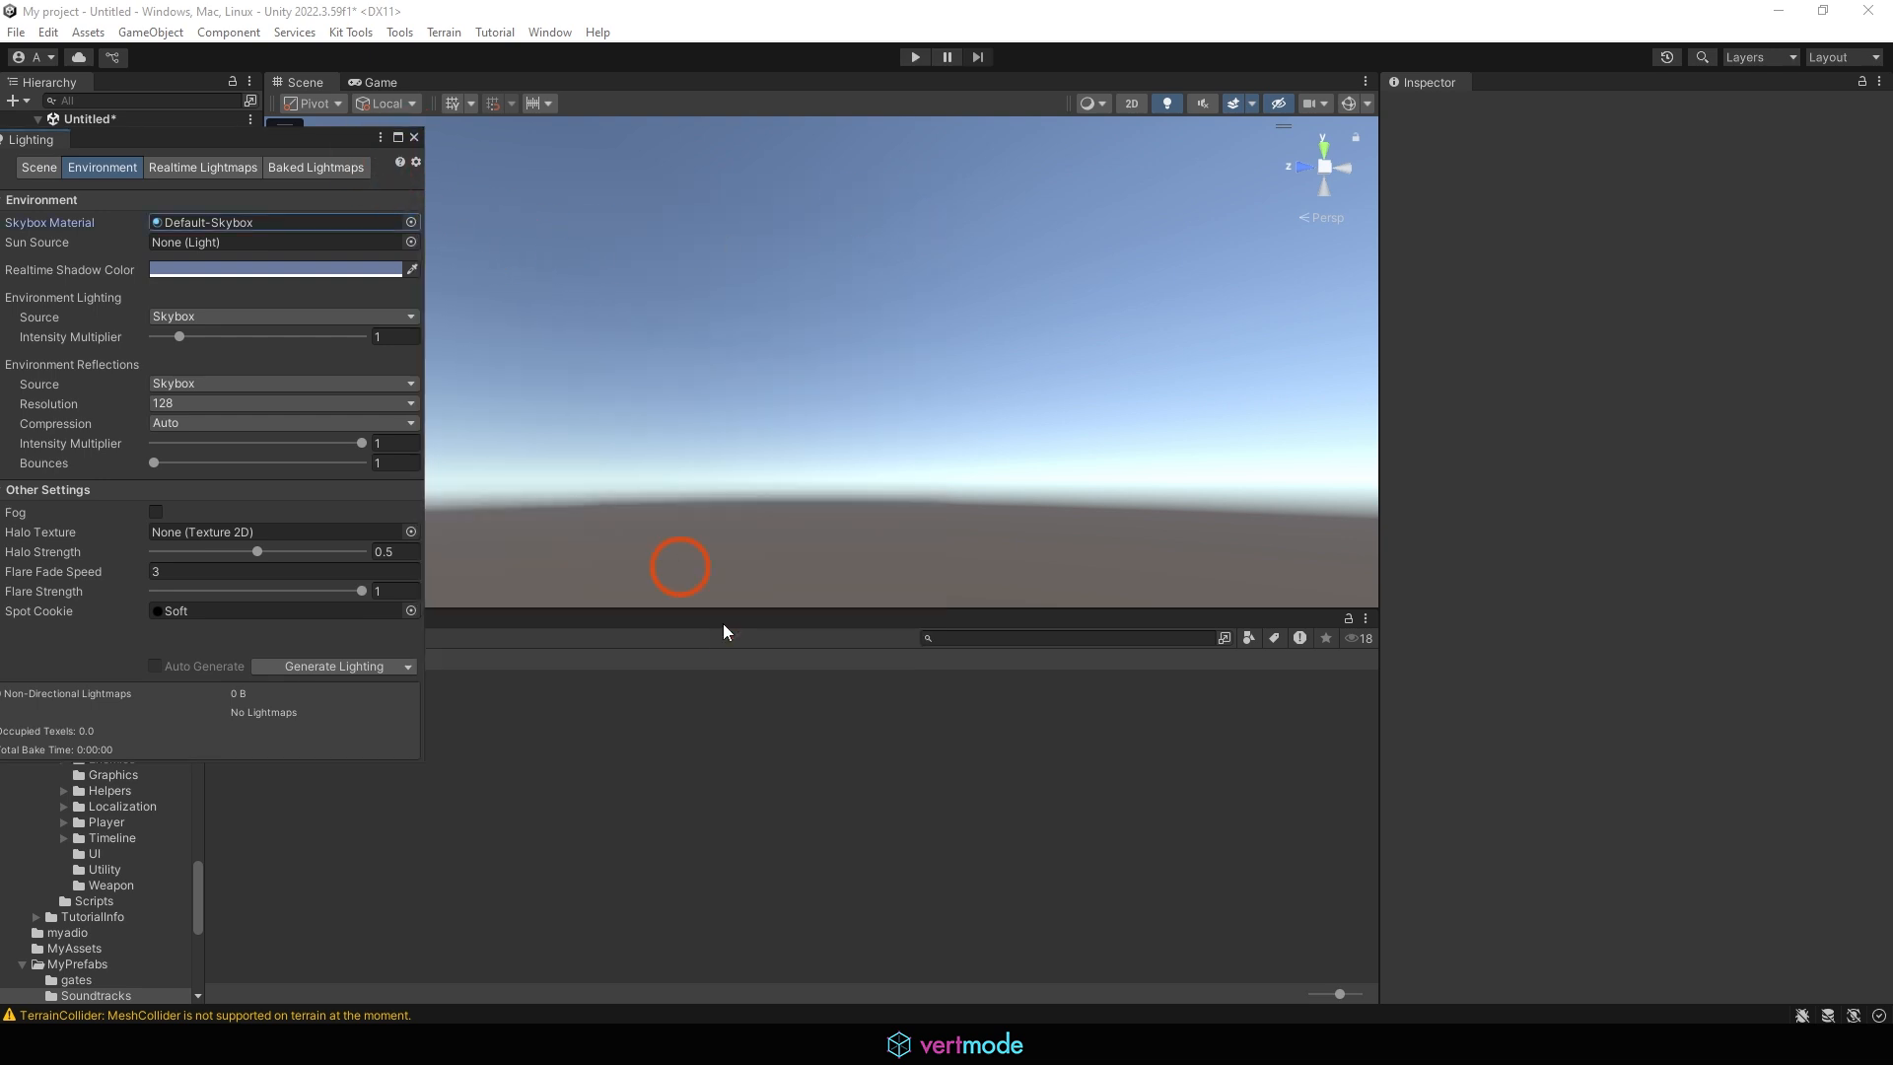
{"action": "left_click", "coordinate": [414, 137]}
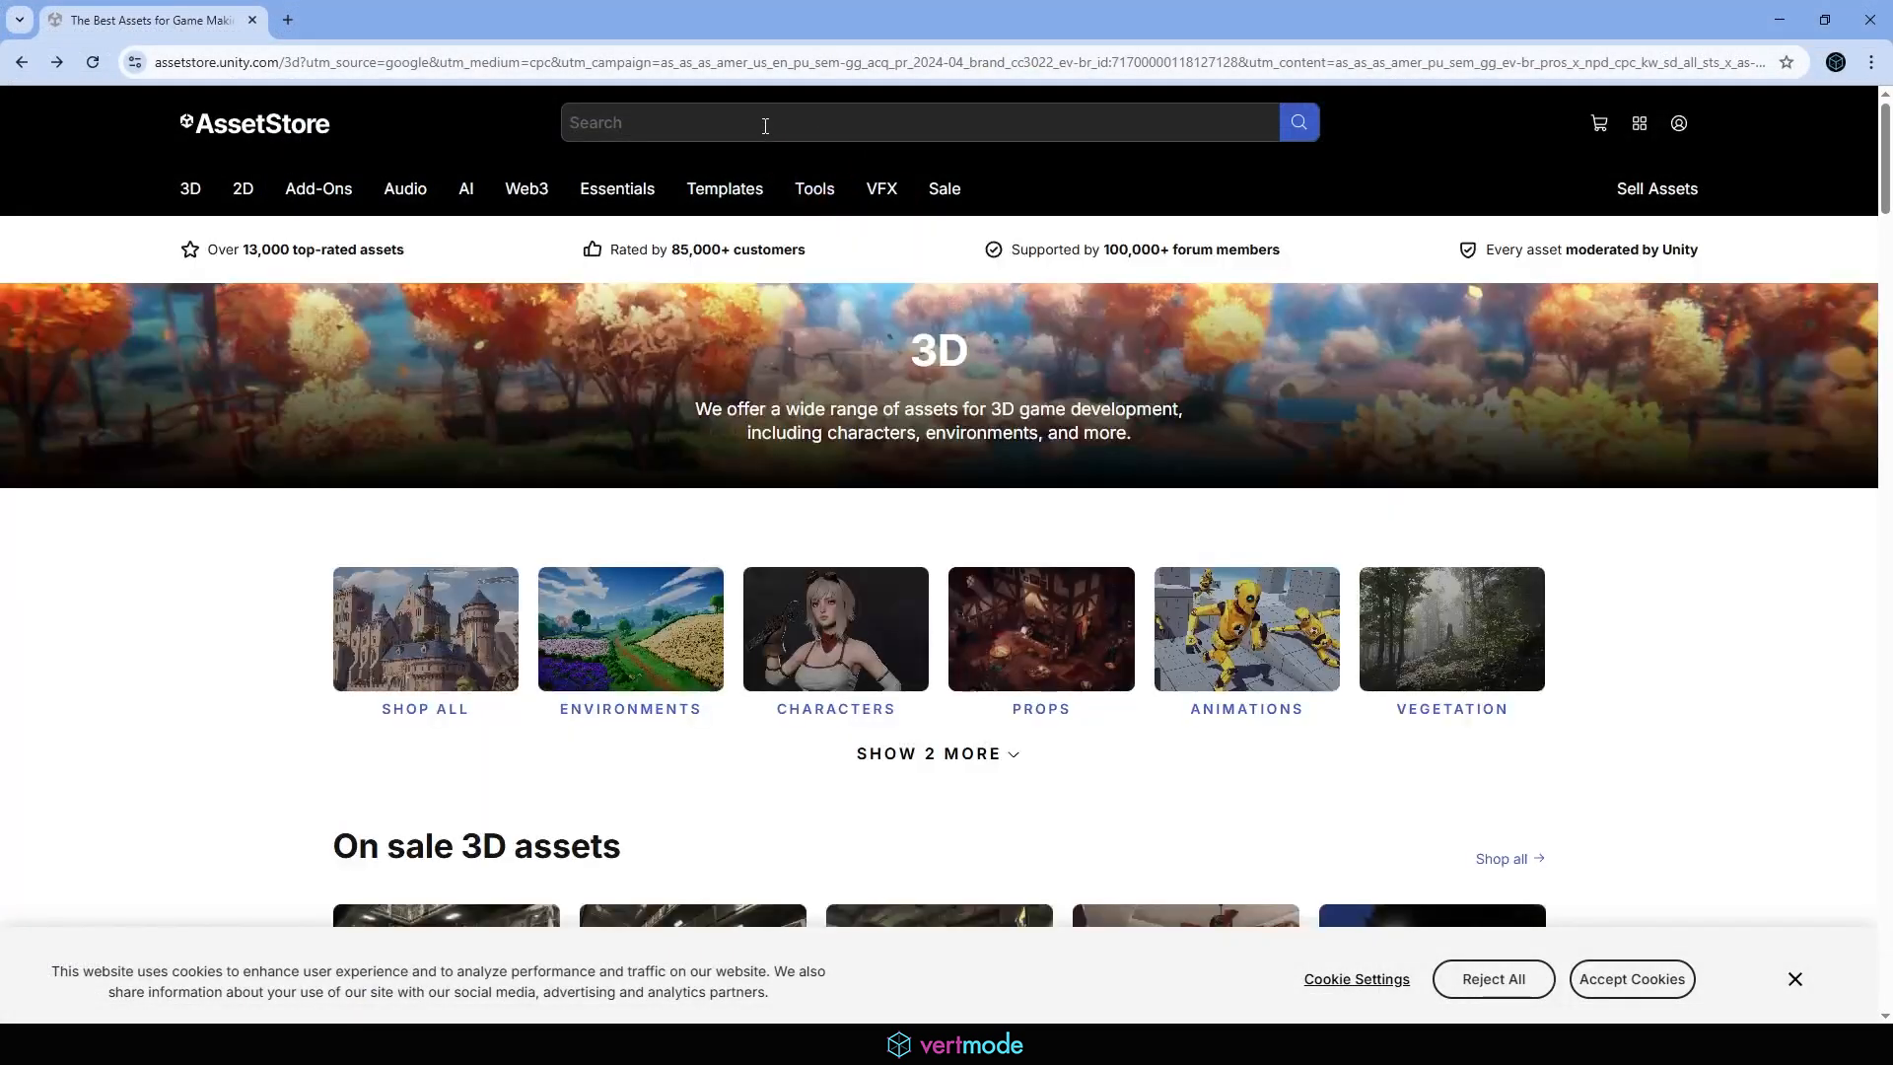
Switch to the Unity Asset Store in the browser, search for allsky, and open the AllSky Free - 10 Sky / Skybox Set page
{"action": "left_click", "coordinate": [751, 119]}
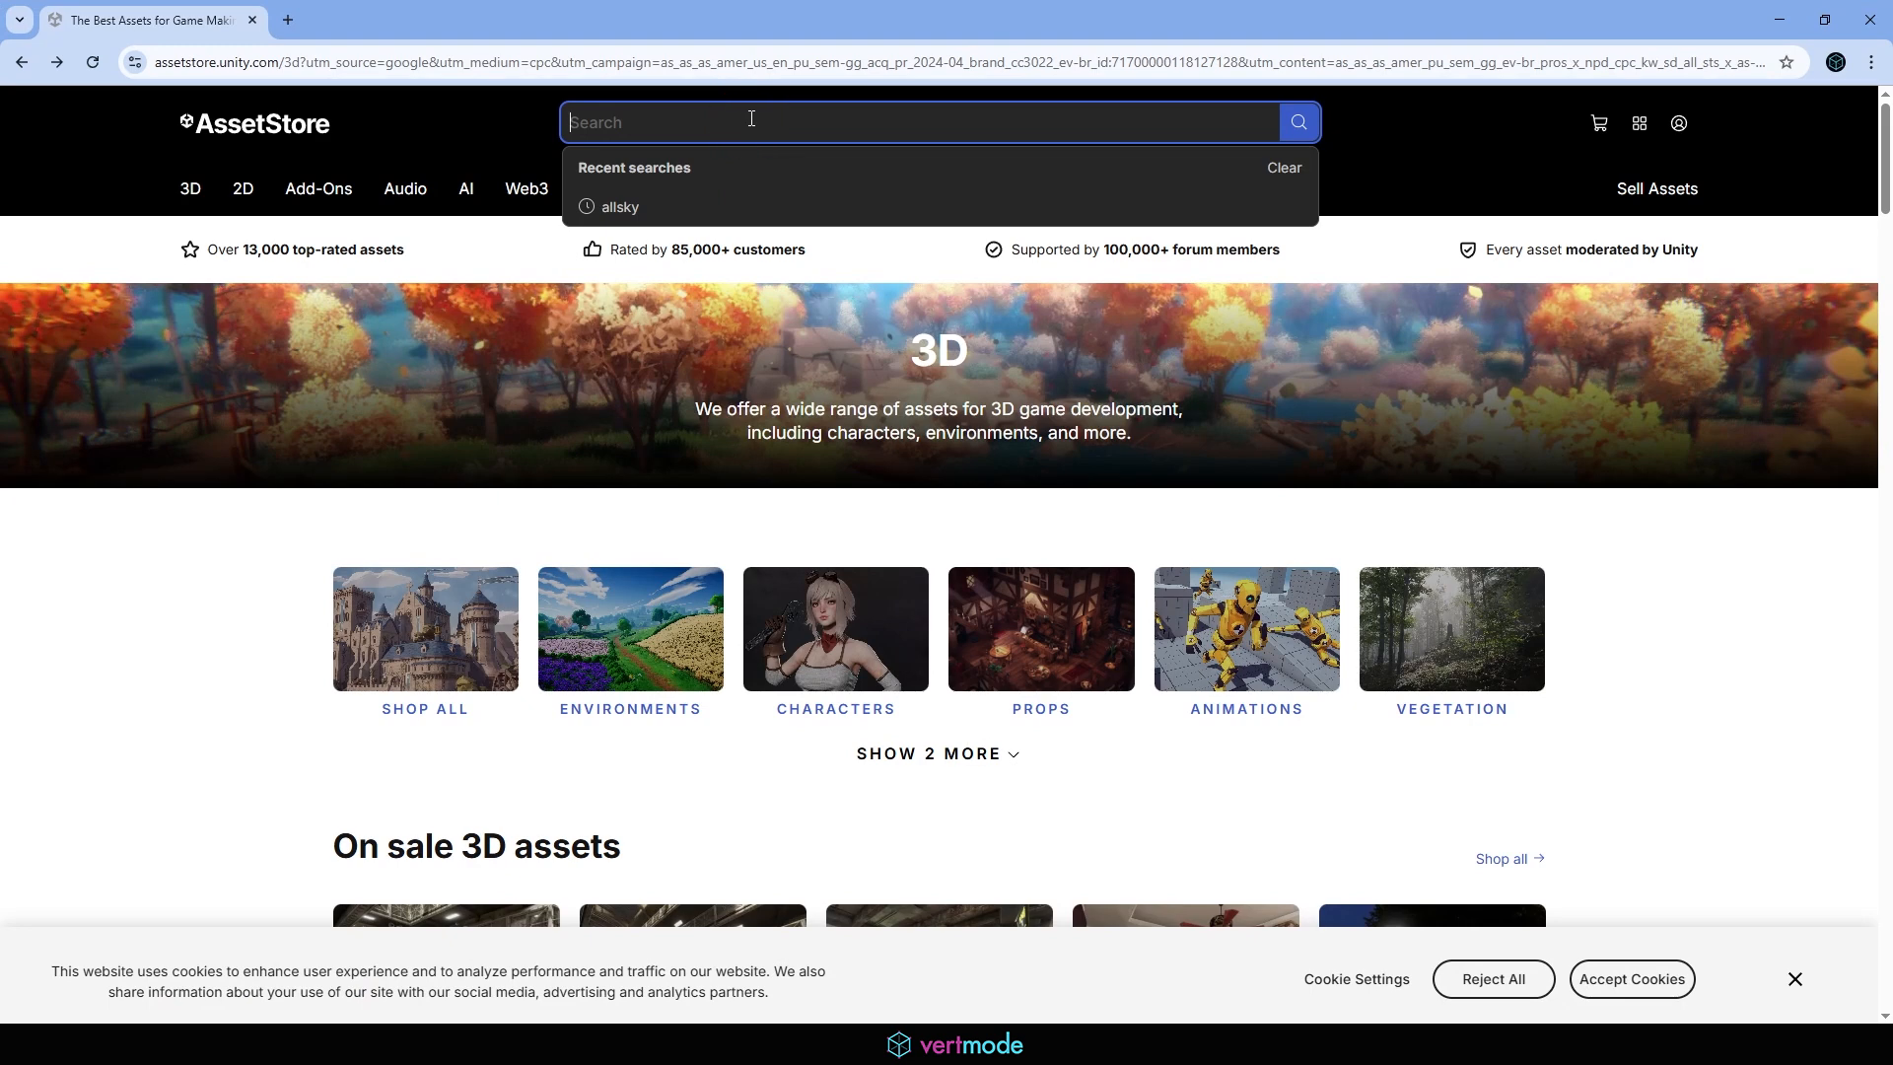
{"action": "left_click", "coordinate": [672, 205]}
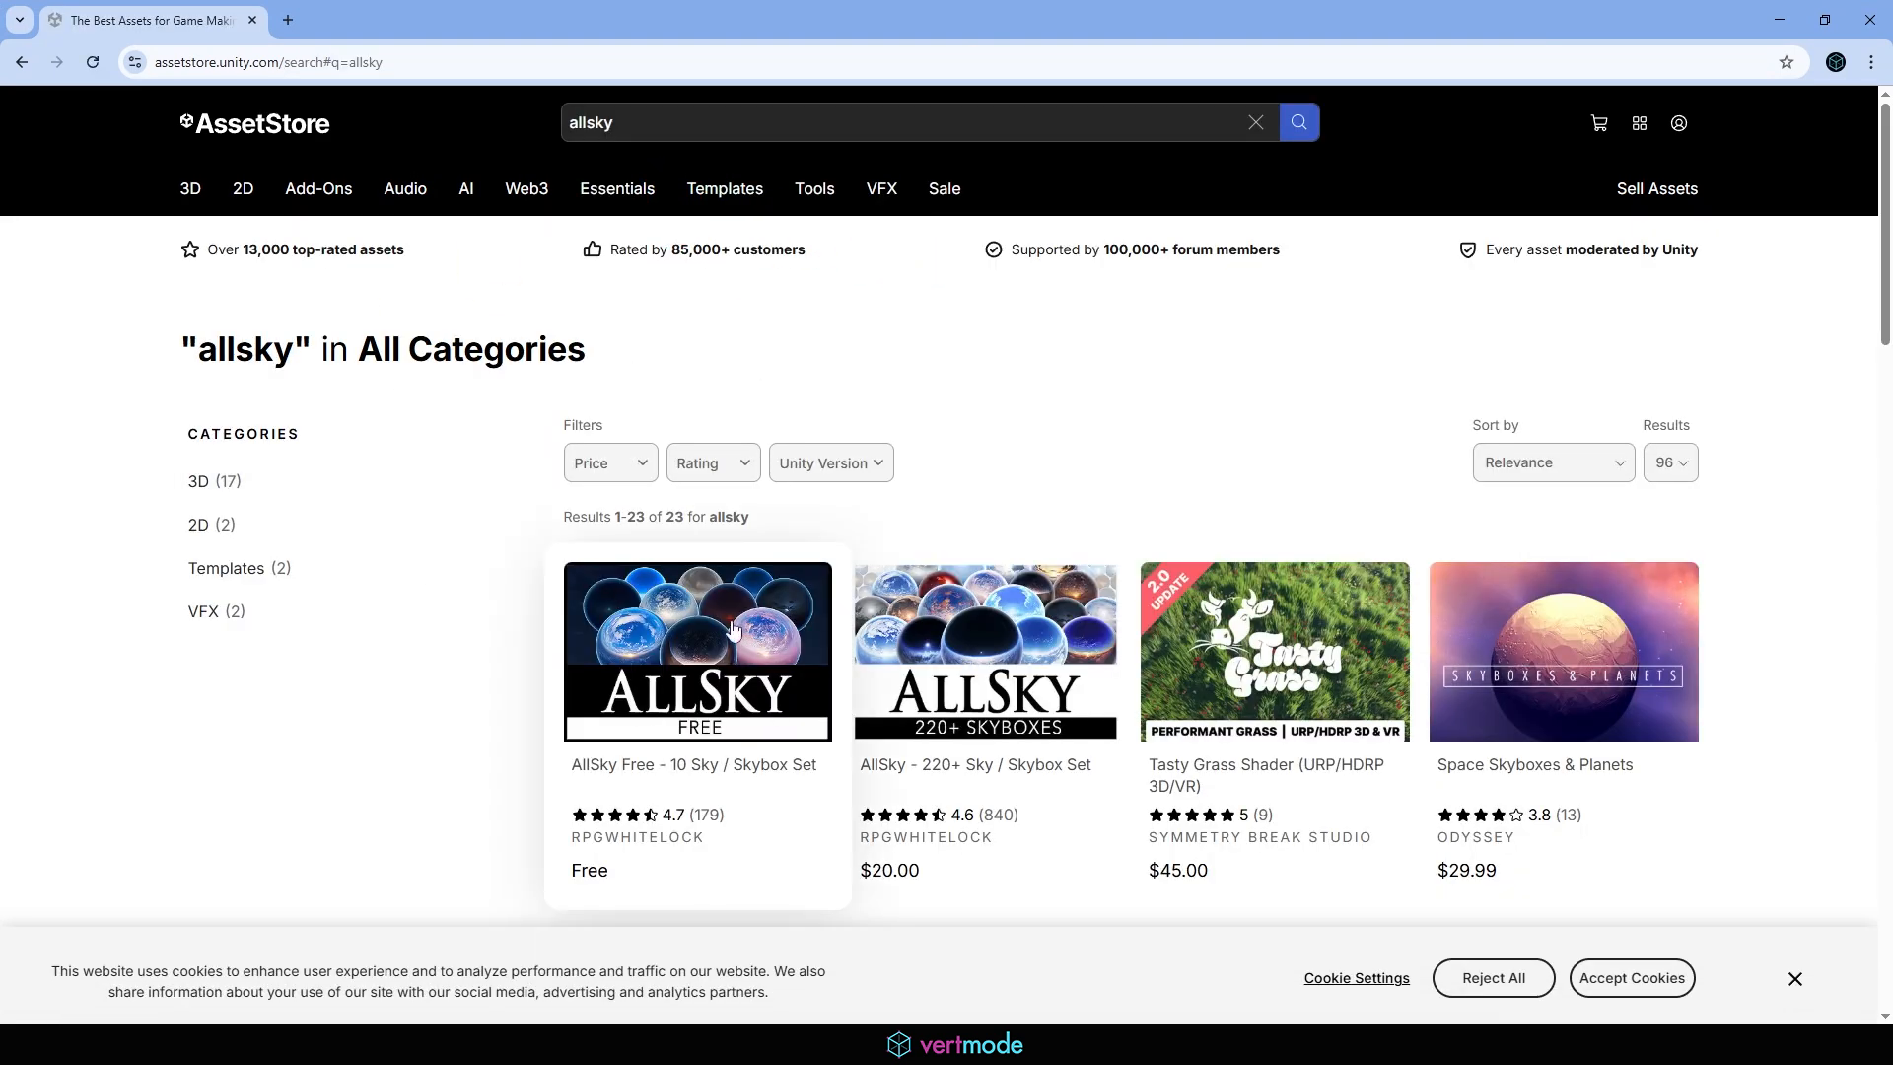
{"action": "scroll", "coordinate": [661, 614], "scroll_direction": "down", "scroll_amount": 2}
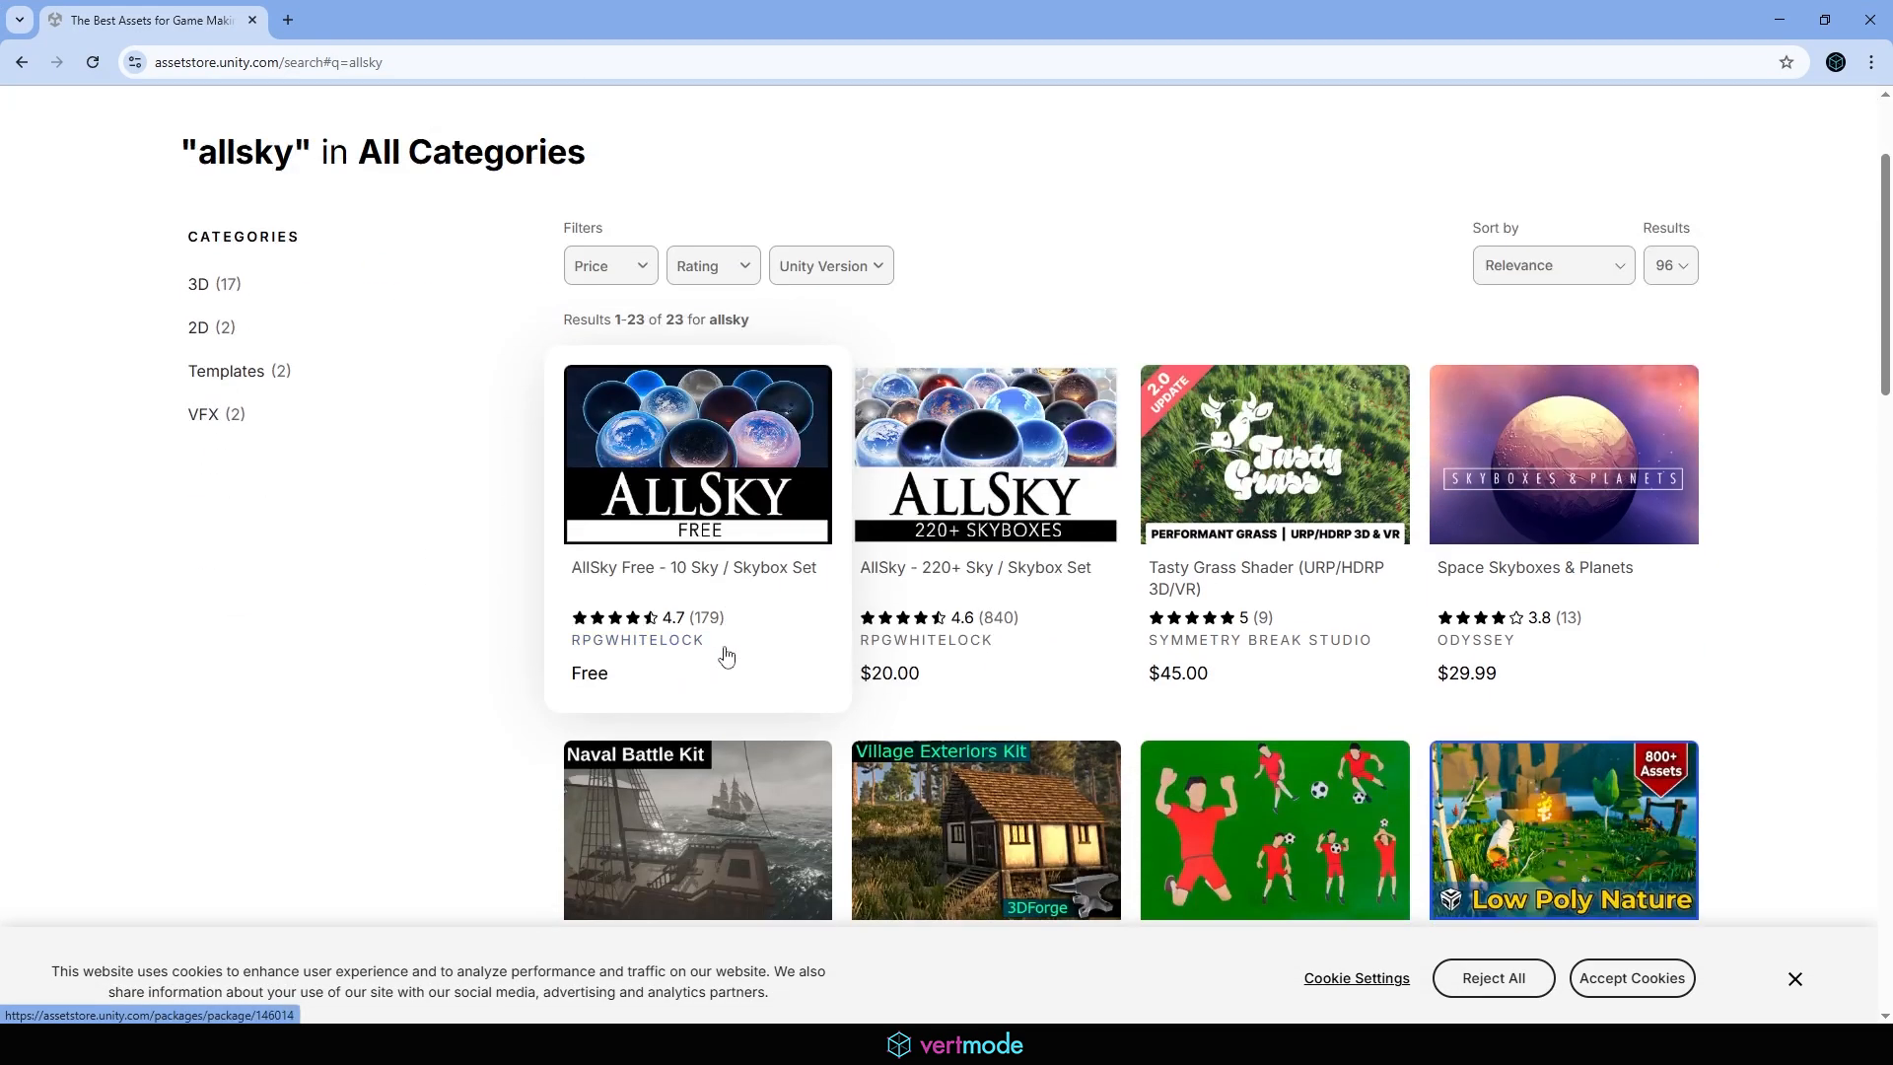
{"action": "left_click", "coordinate": [659, 442]}
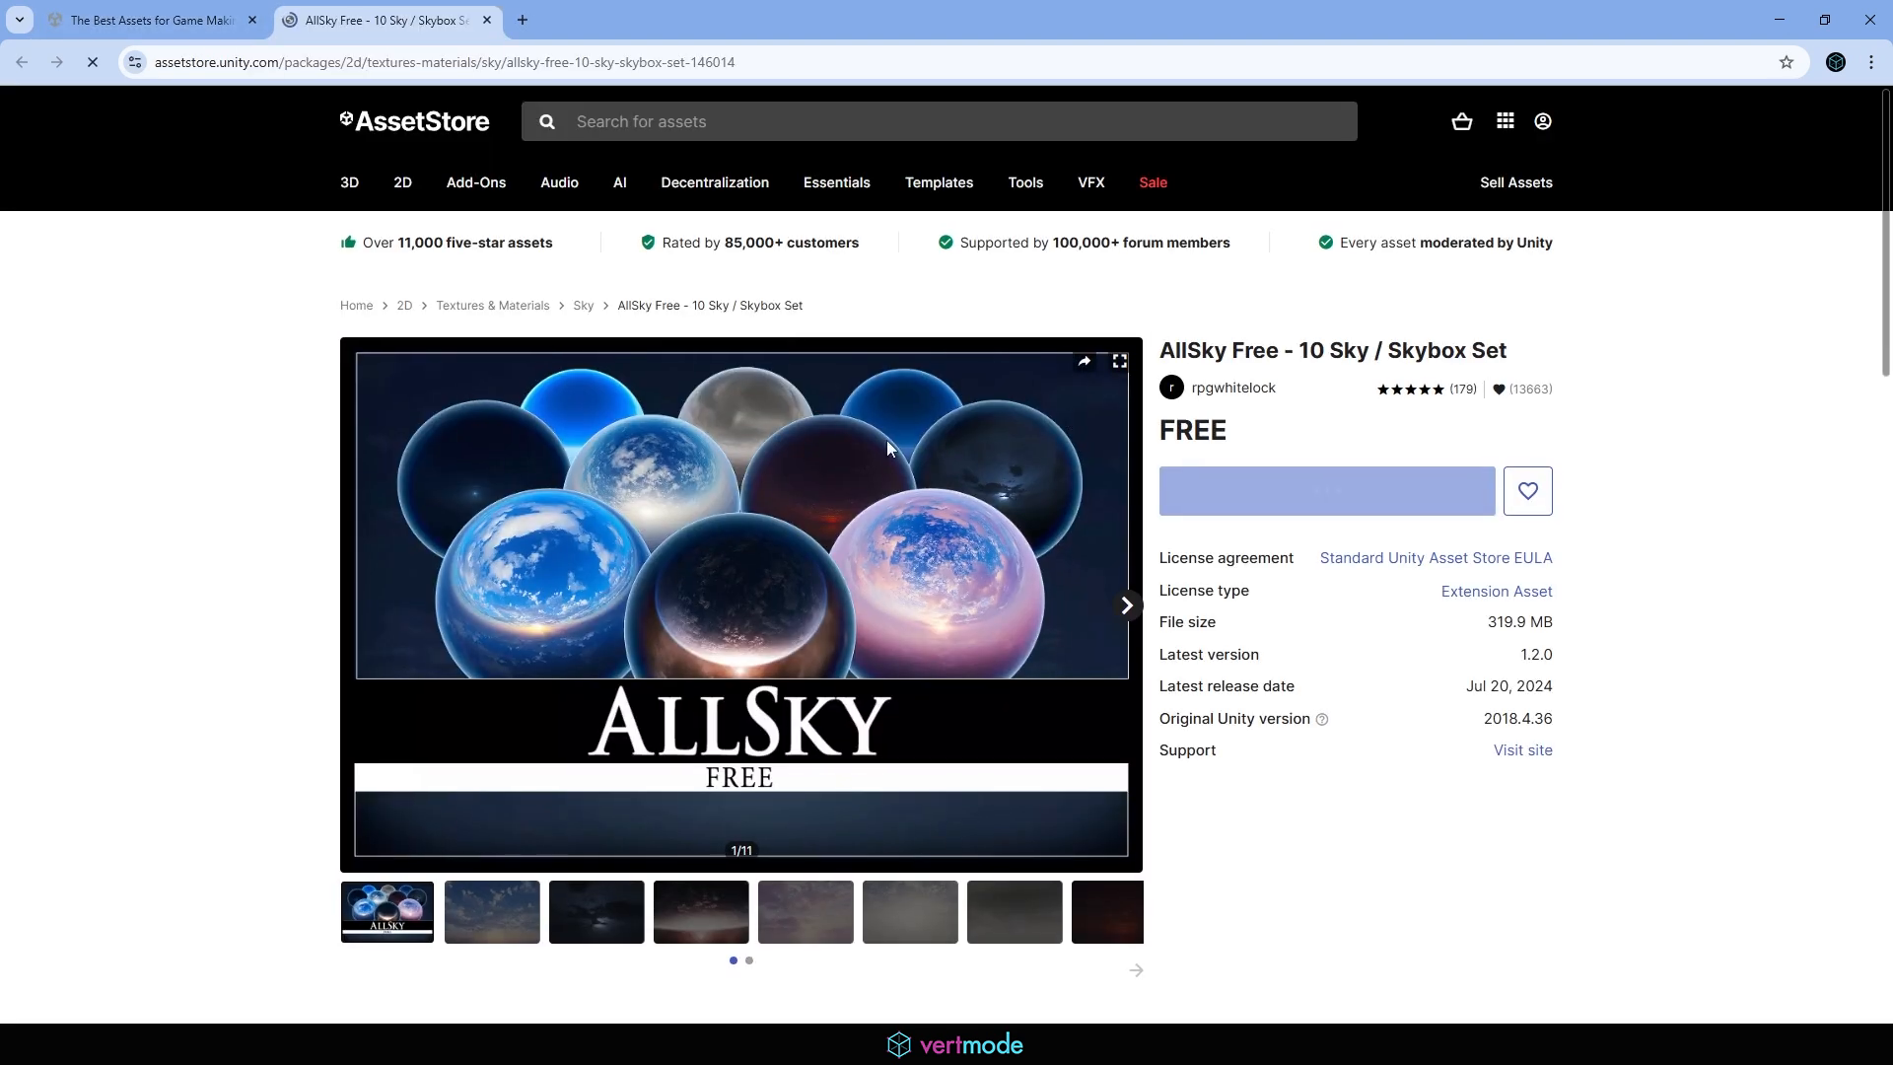
Examine the preview images of the different skies in the AllSky Free set
{"action": "scroll", "coordinate": [677, 405], "scroll_direction": "down", "scroll_amount": 3}
{"action": "left_click", "coordinate": [486, 519]}
{"action": "scroll", "coordinate": [592, 572], "scroll_direction": "up", "scroll_amount": 2}
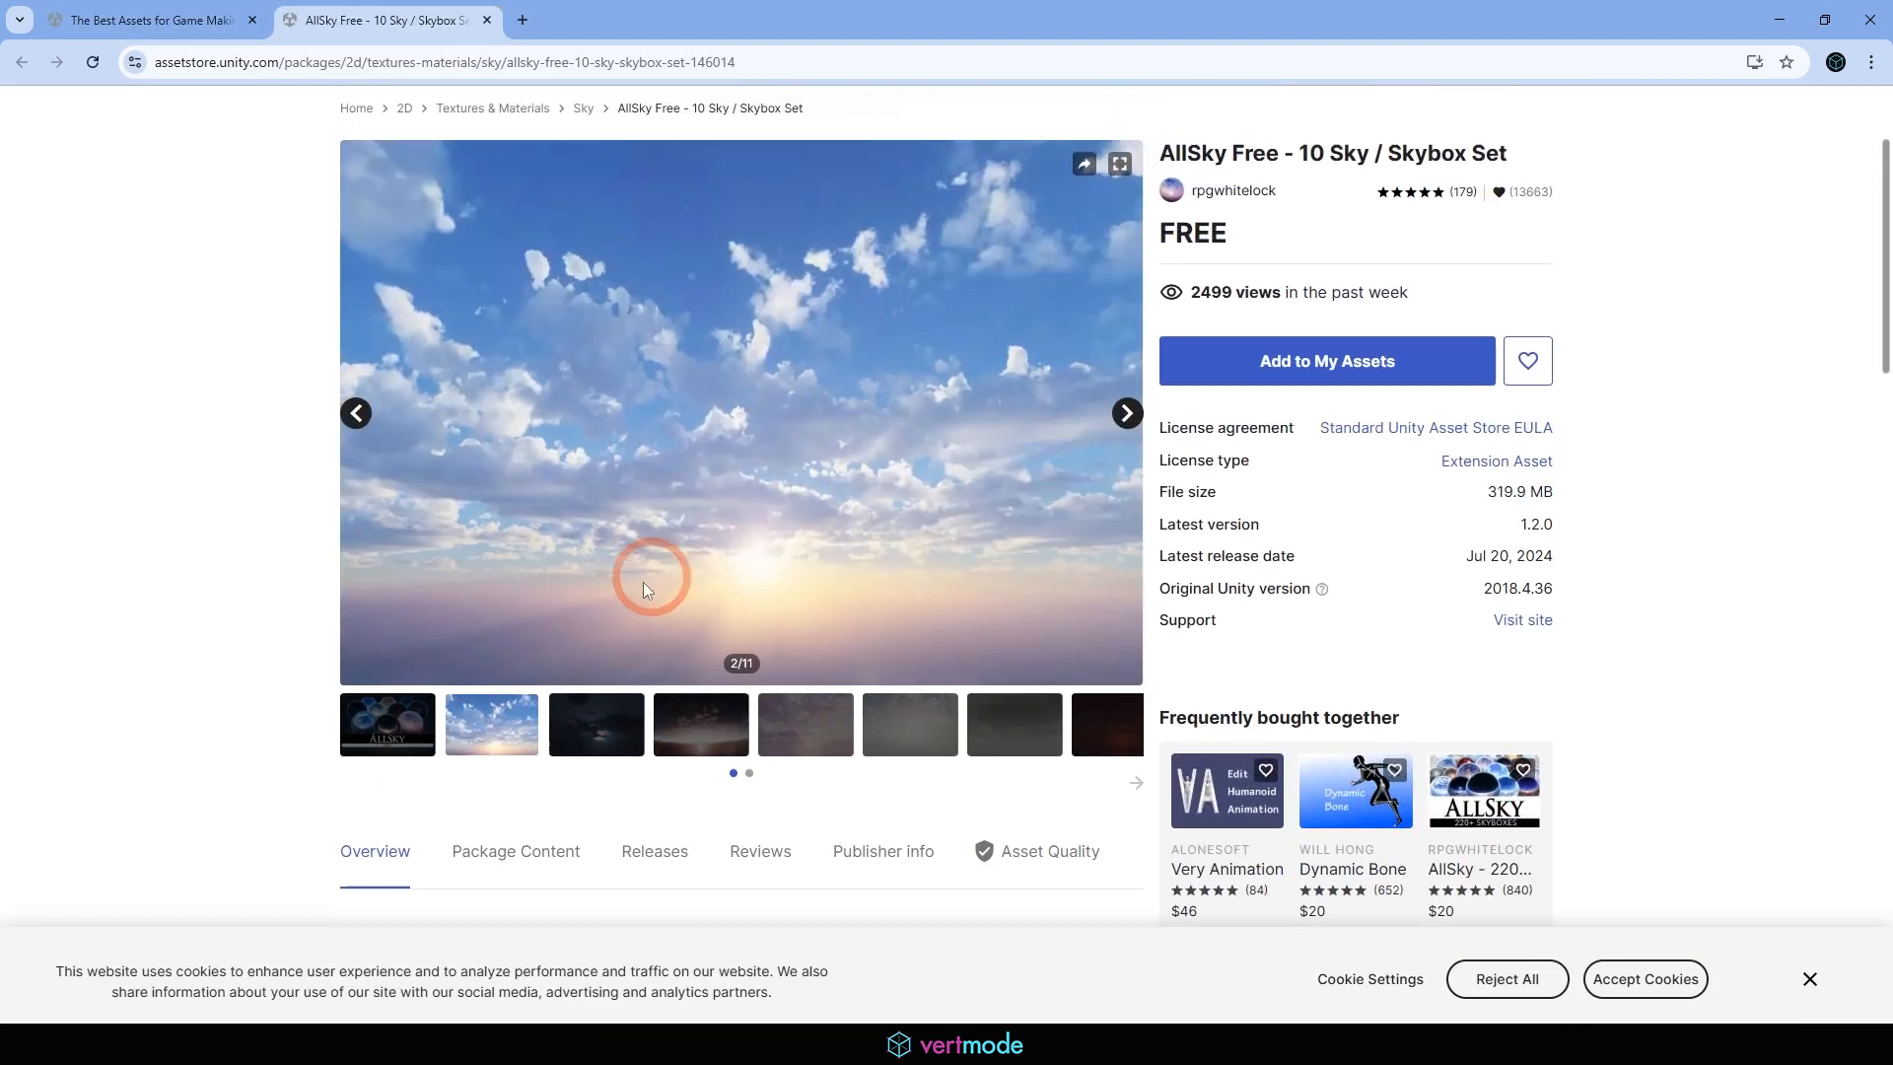
{"action": "left_click", "coordinate": [624, 741]}
{"action": "left_click", "coordinate": [735, 735]}
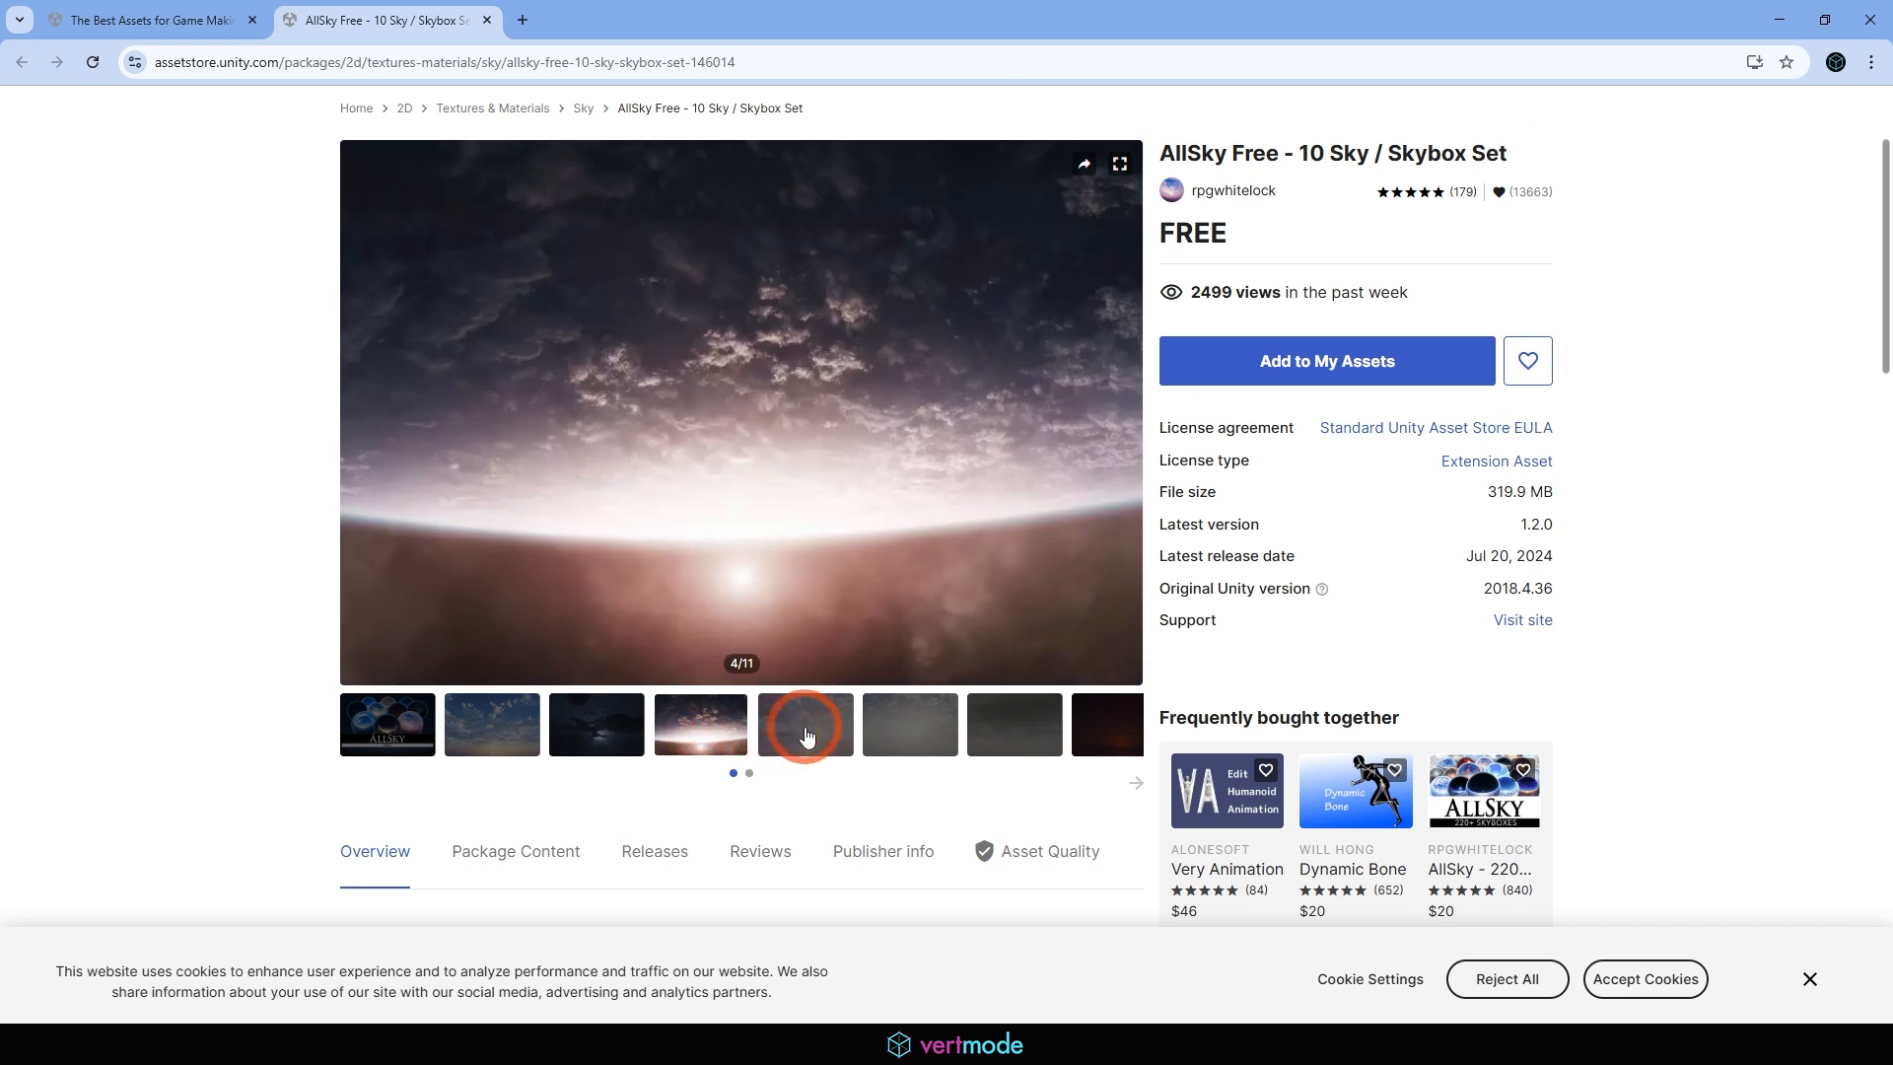
{"action": "left_click", "coordinate": [803, 737]}
{"action": "left_click", "coordinate": [900, 734]}
{"action": "left_click", "coordinate": [1015, 744]}
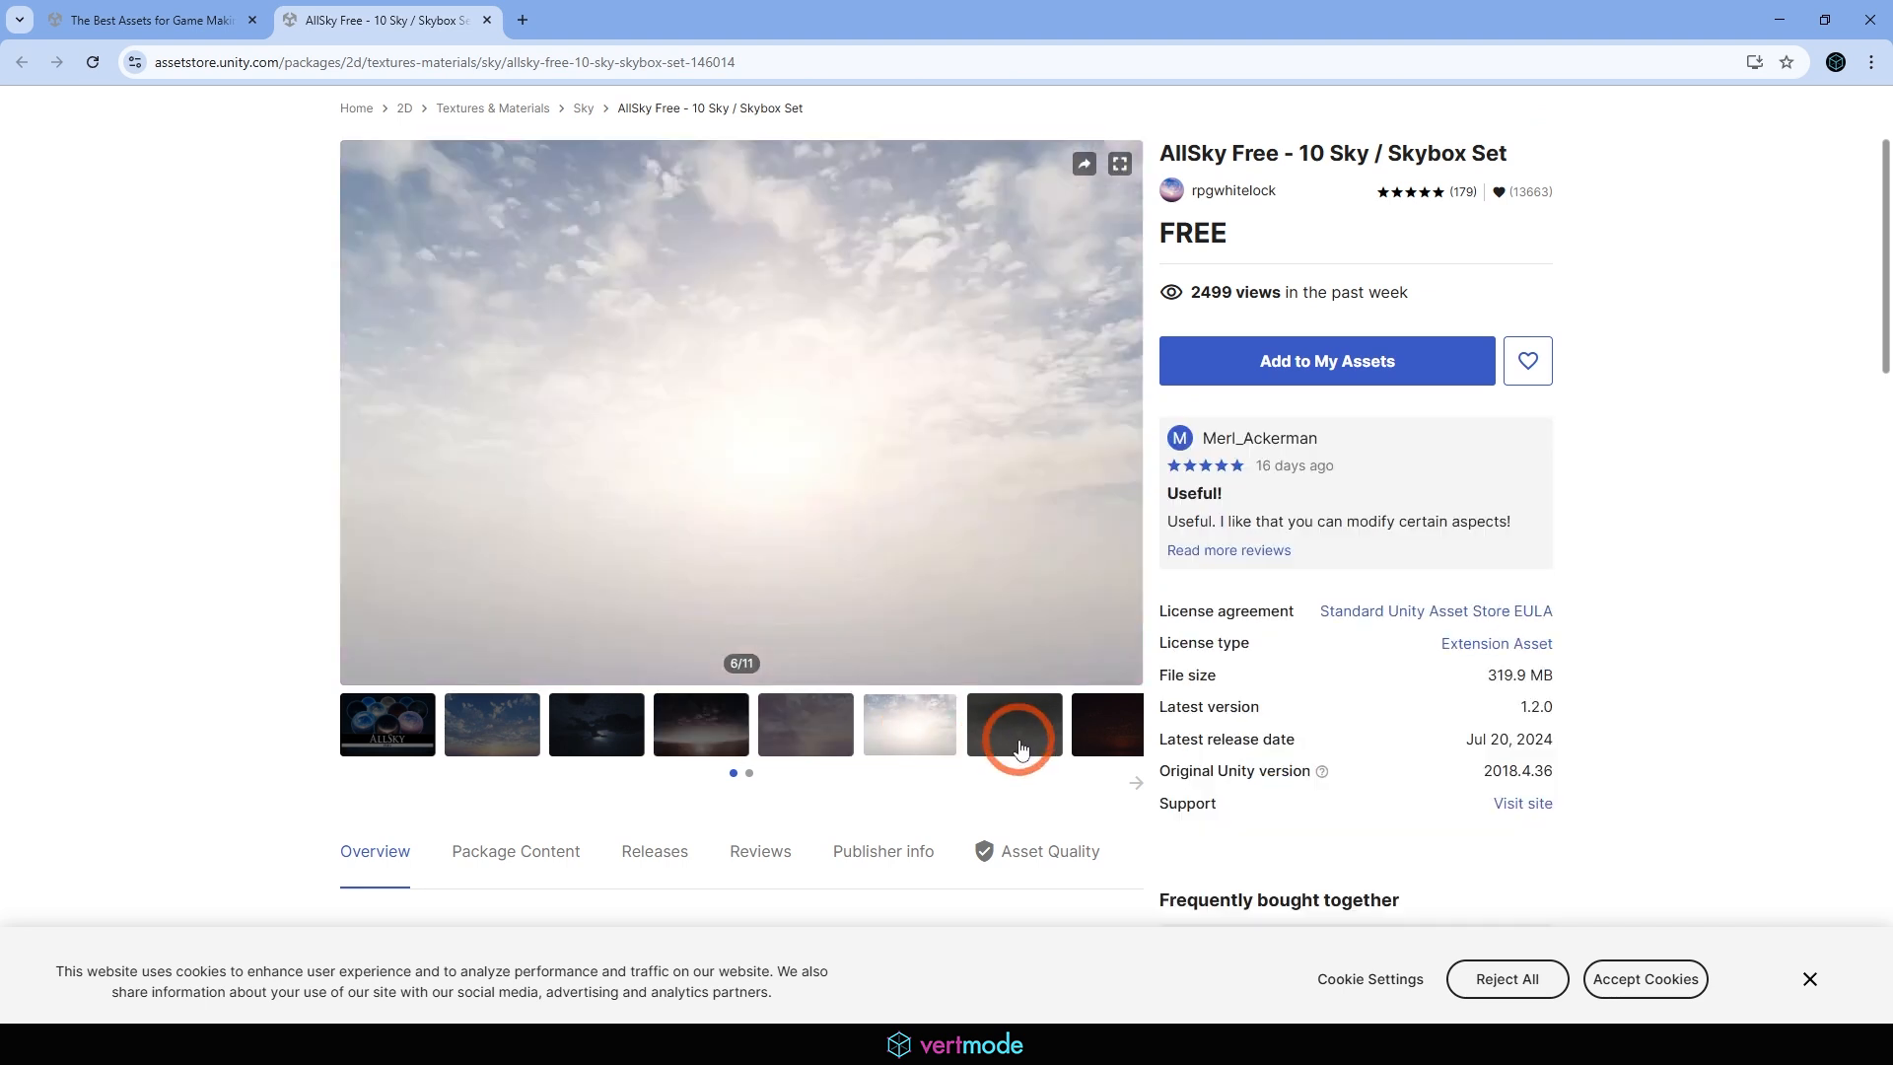
{"action": "left_click", "coordinate": [1104, 739]}
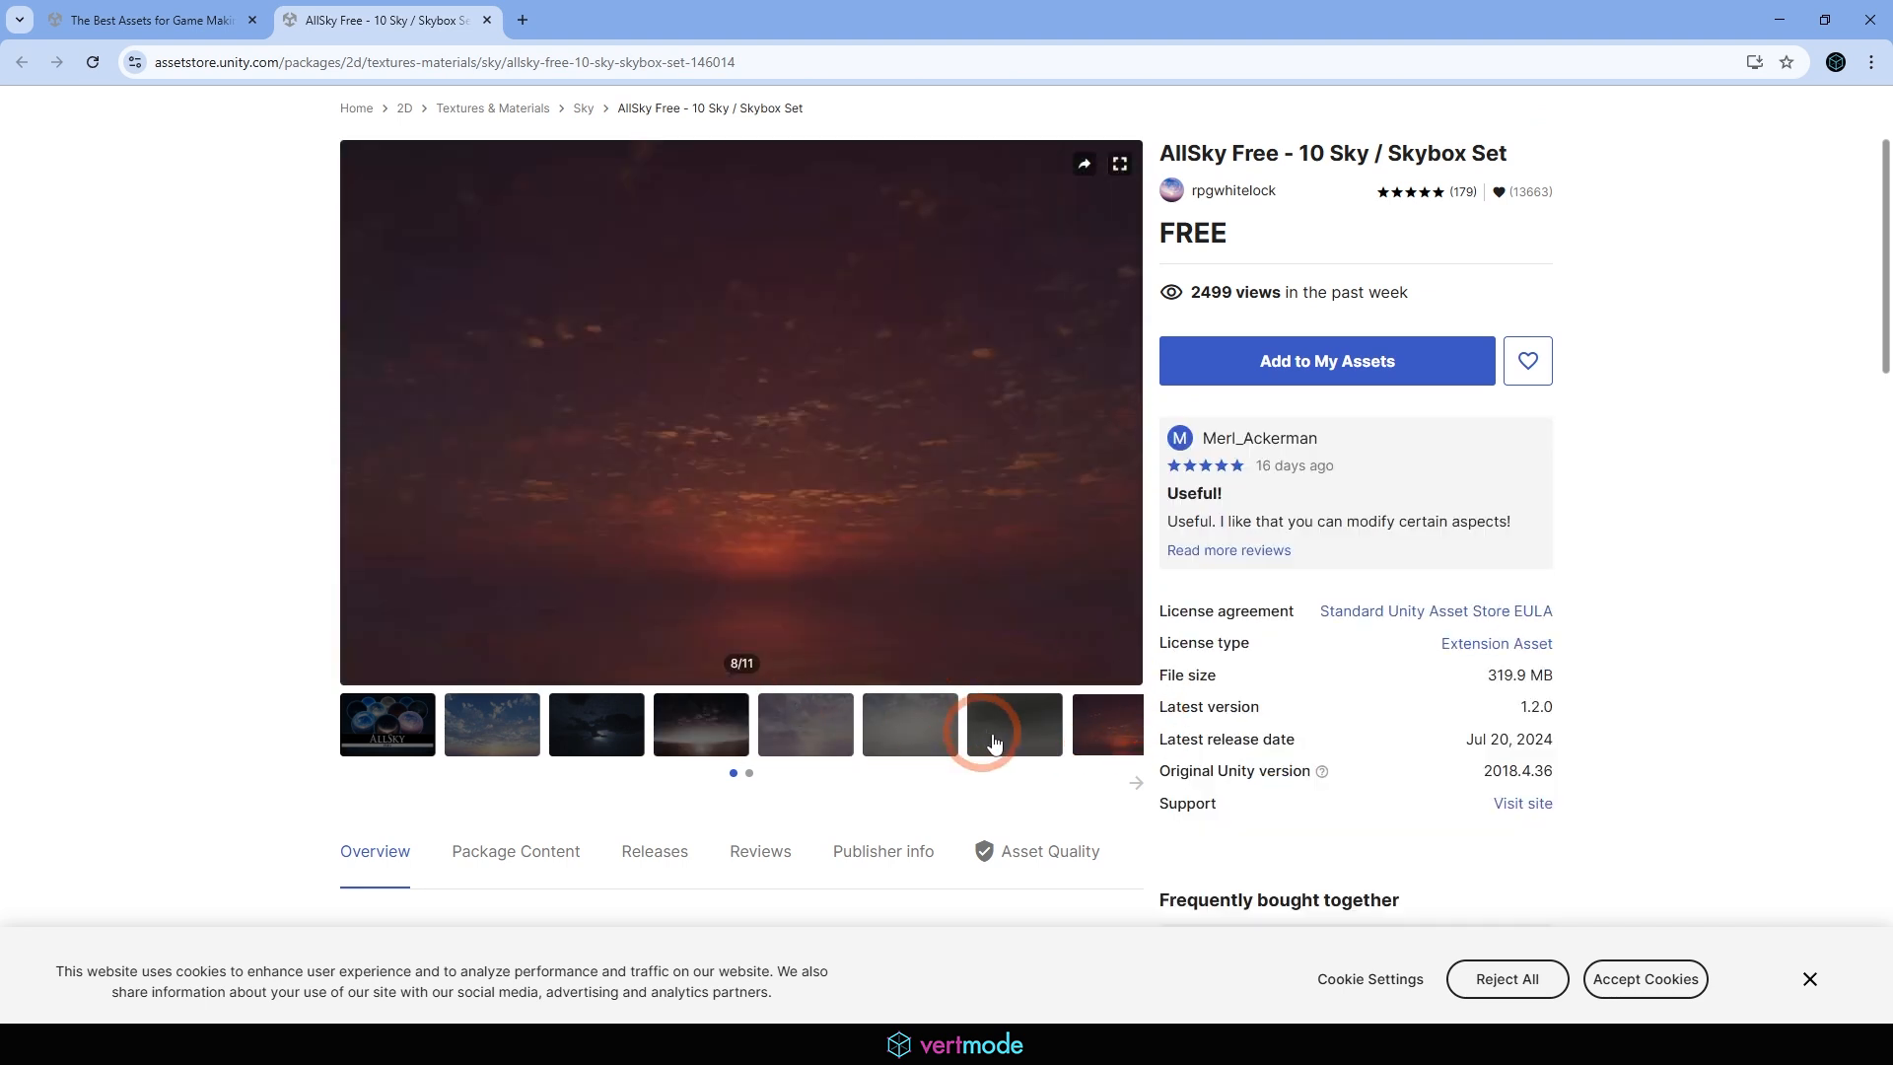
{"action": "left_click", "coordinate": [1135, 782]}
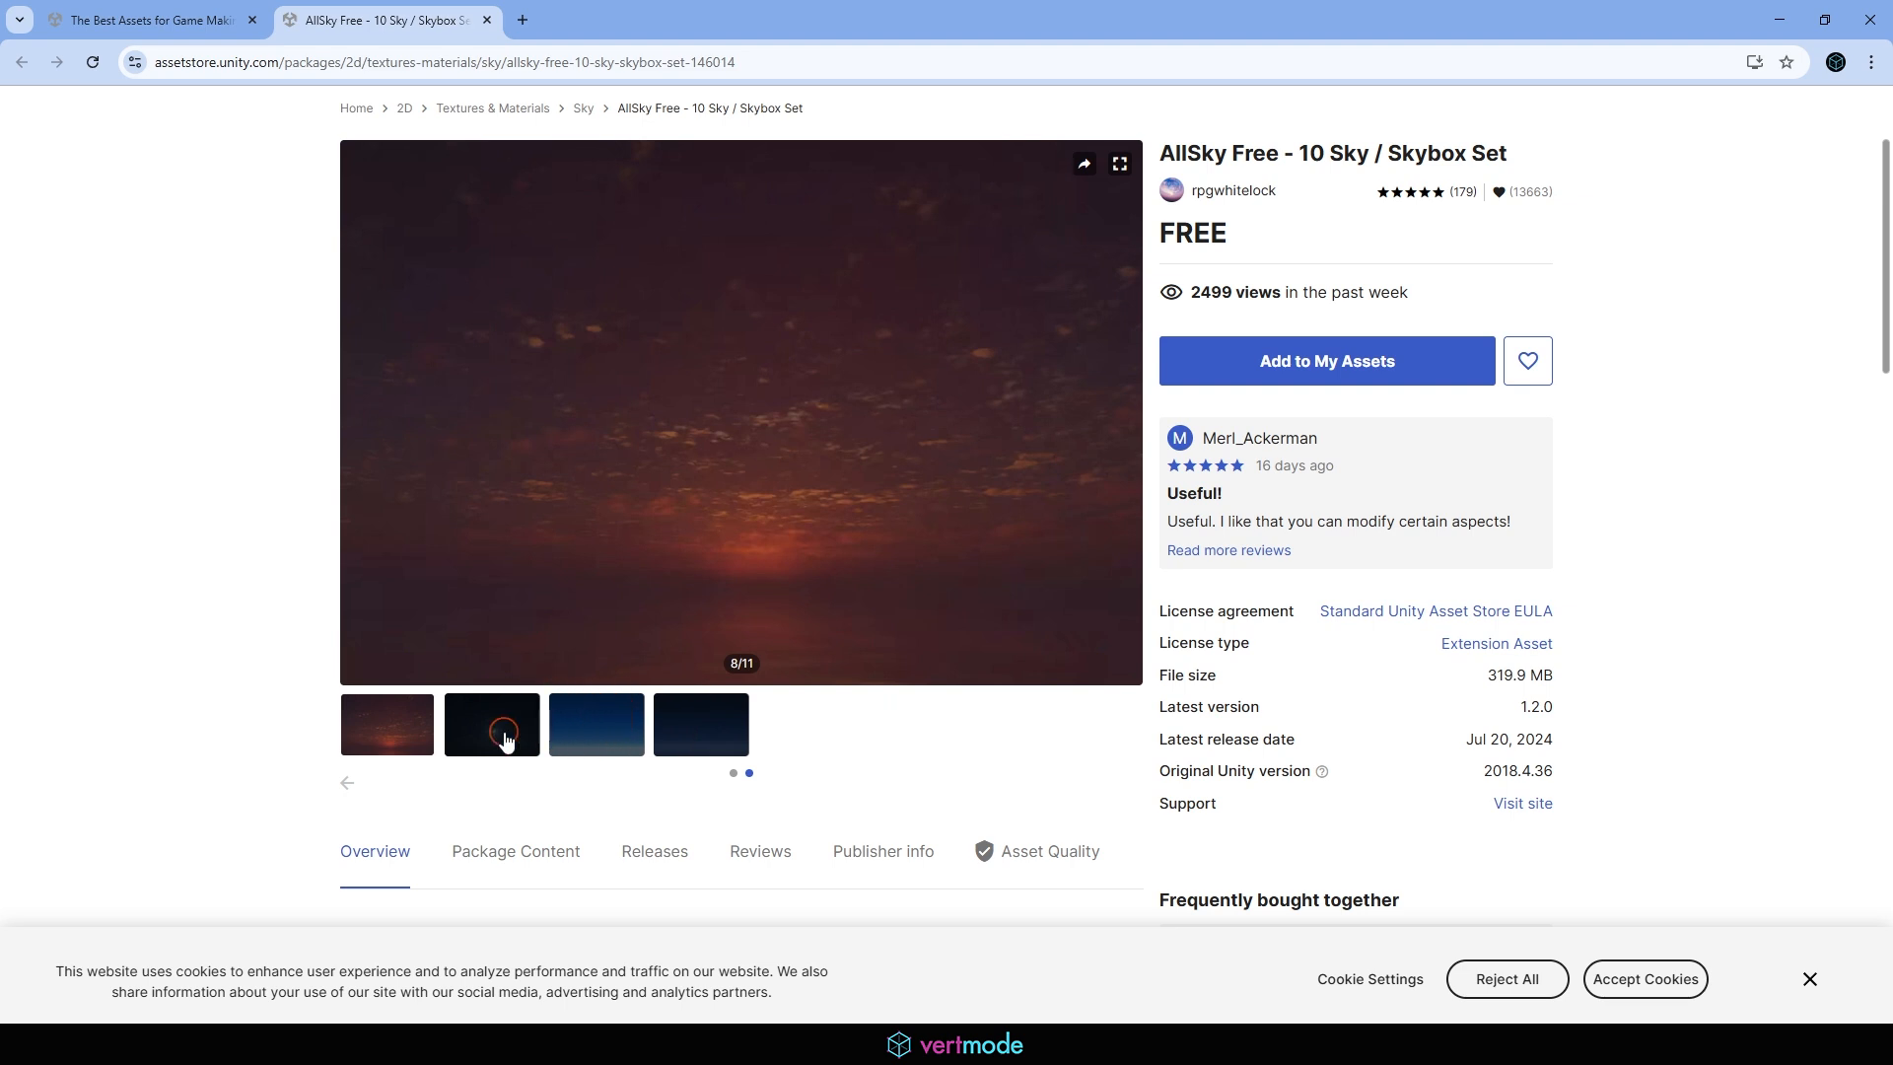
{"action": "left_click", "coordinate": [588, 738]}
{"action": "left_click", "coordinate": [702, 726]}
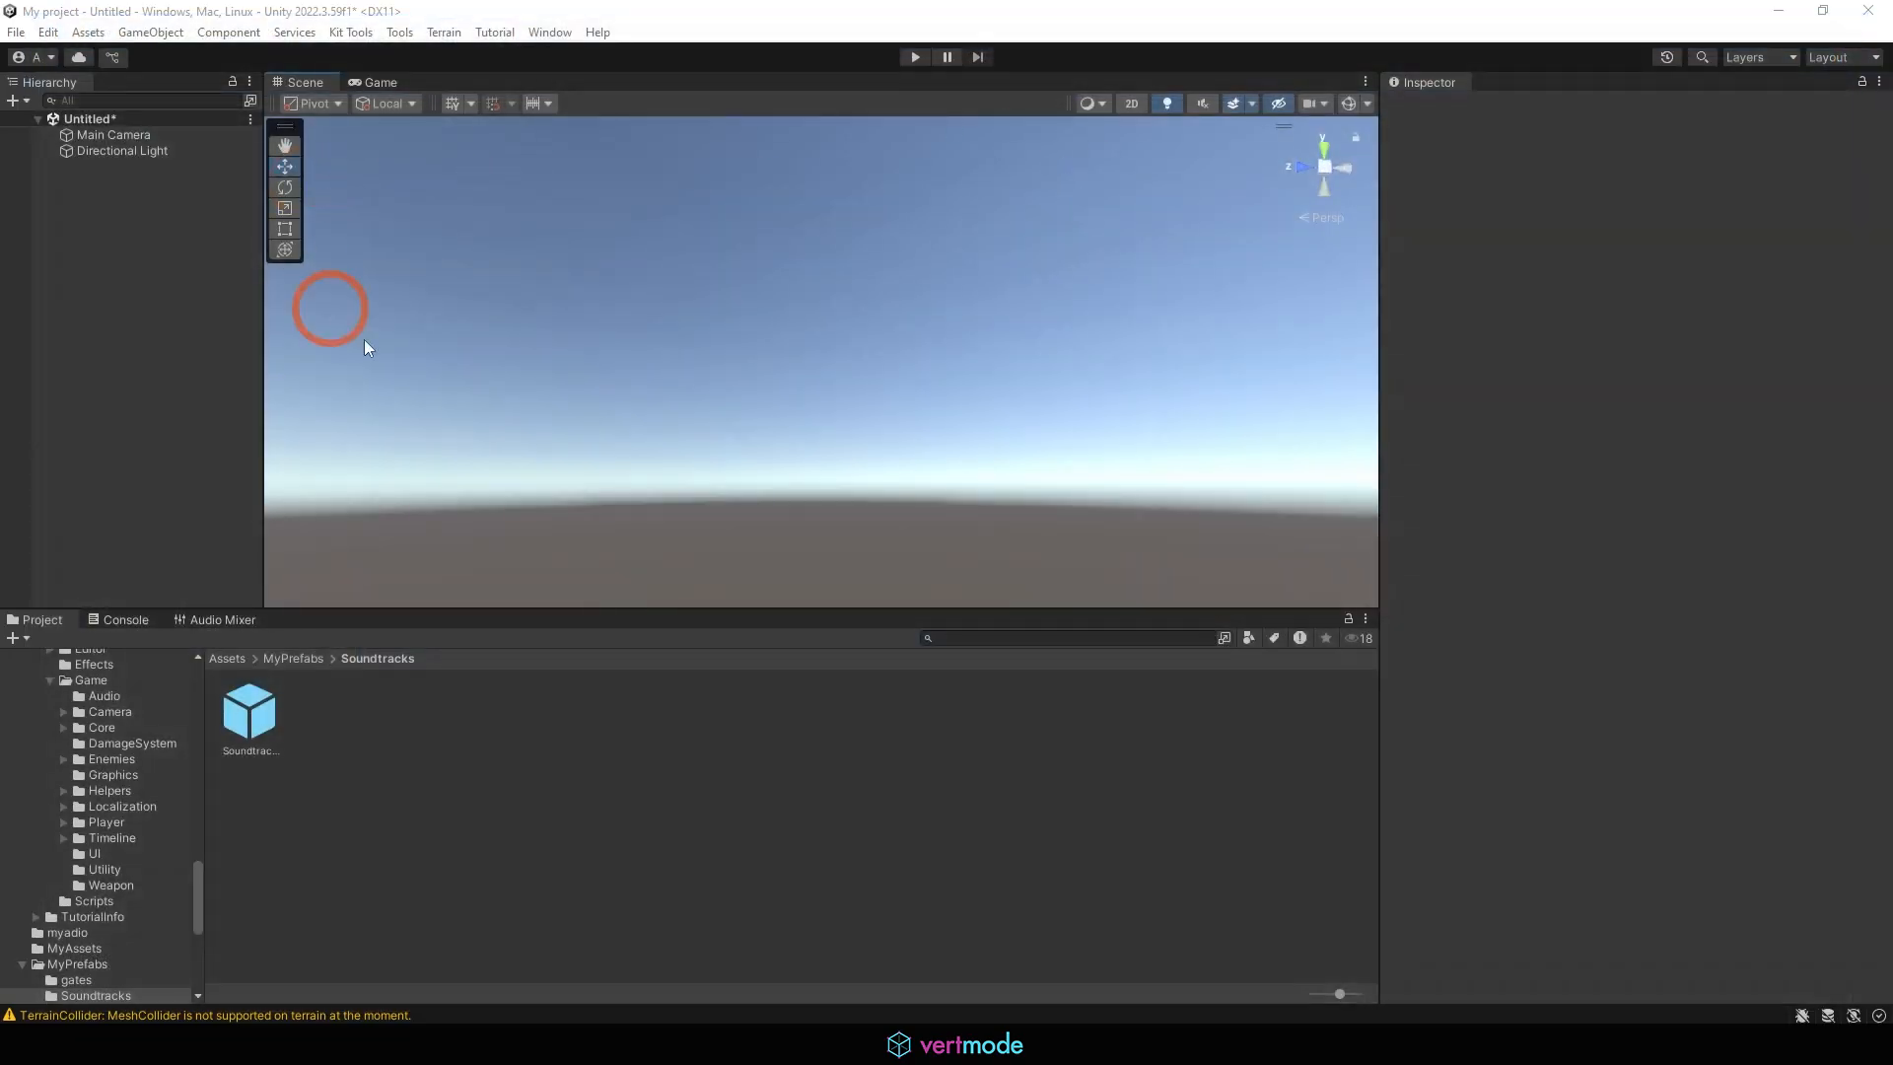
Open the Package Manager, list My Assets, and download the AllSky Free - 10 Sky / Skybox Set package
{"action": "left_click", "coordinate": [549, 32]}
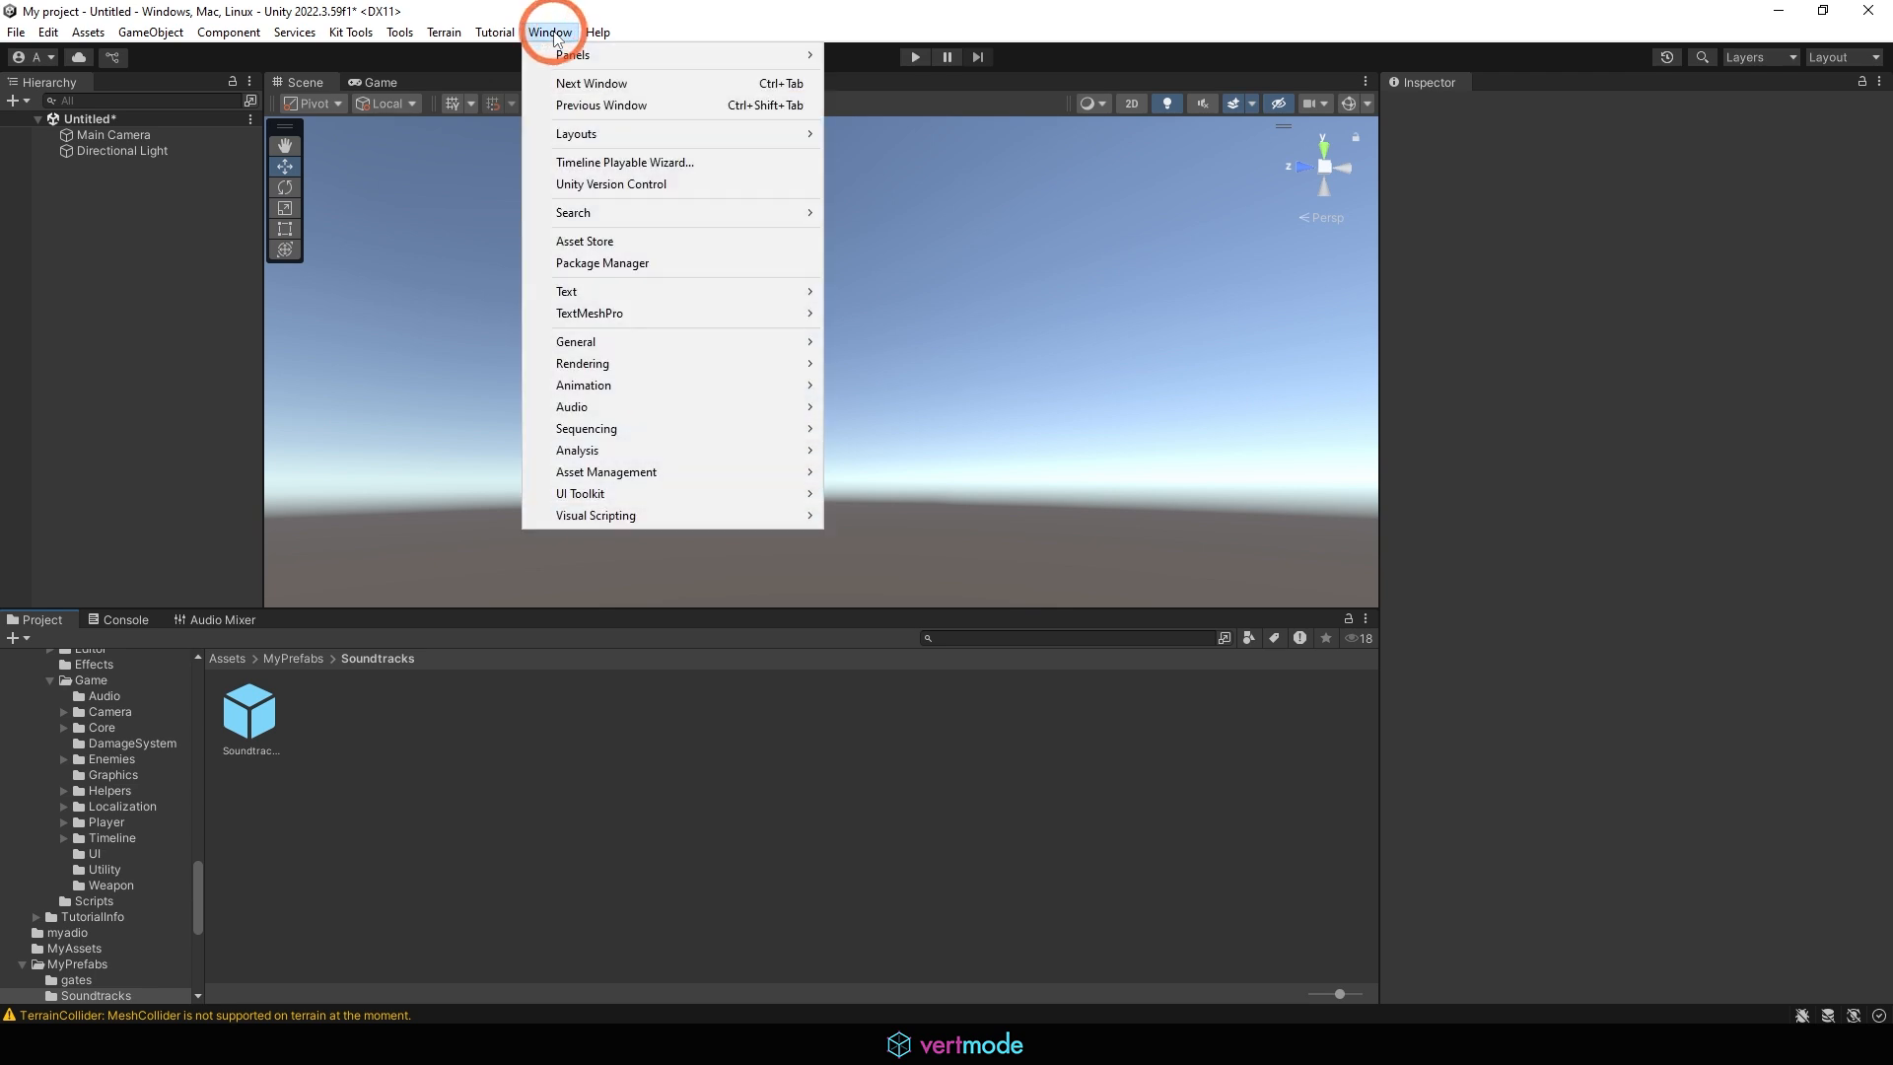
{"action": "left_click", "coordinate": [599, 263]}
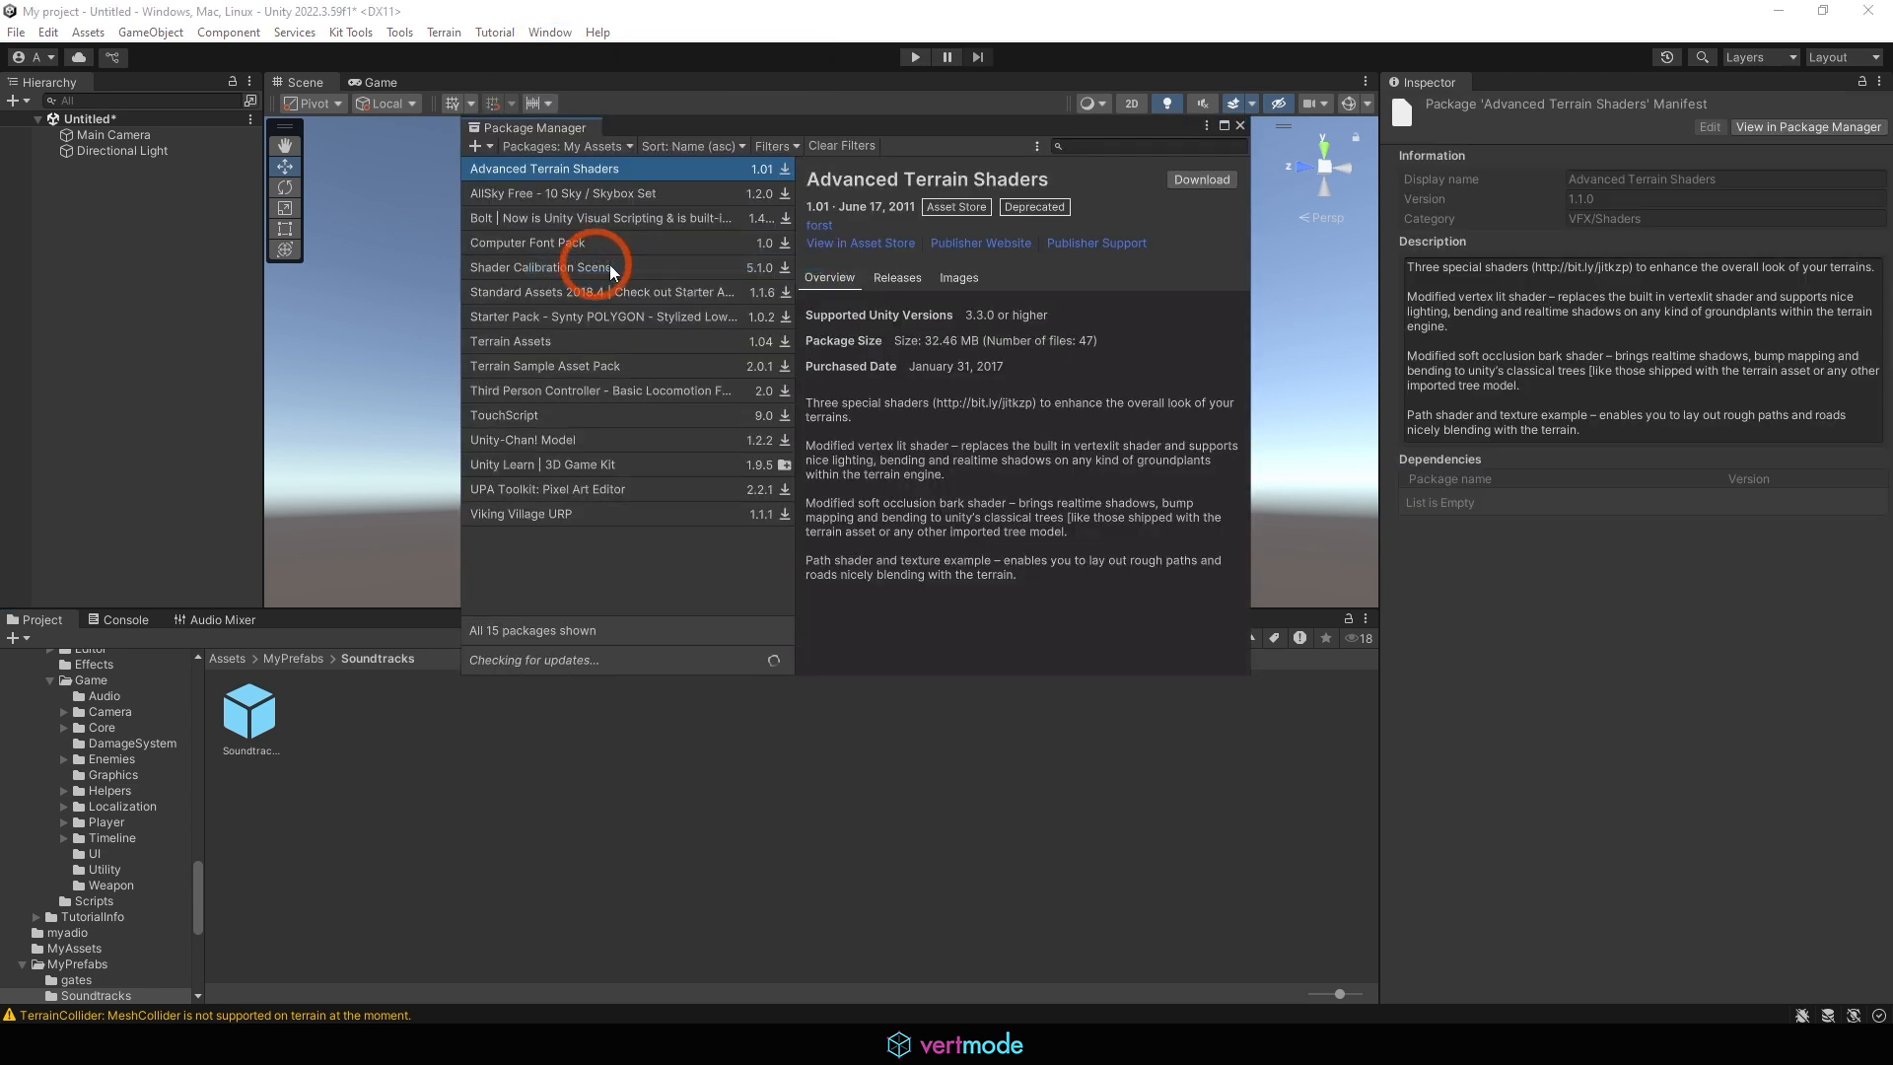
{"action": "left_click", "coordinate": [576, 146]}
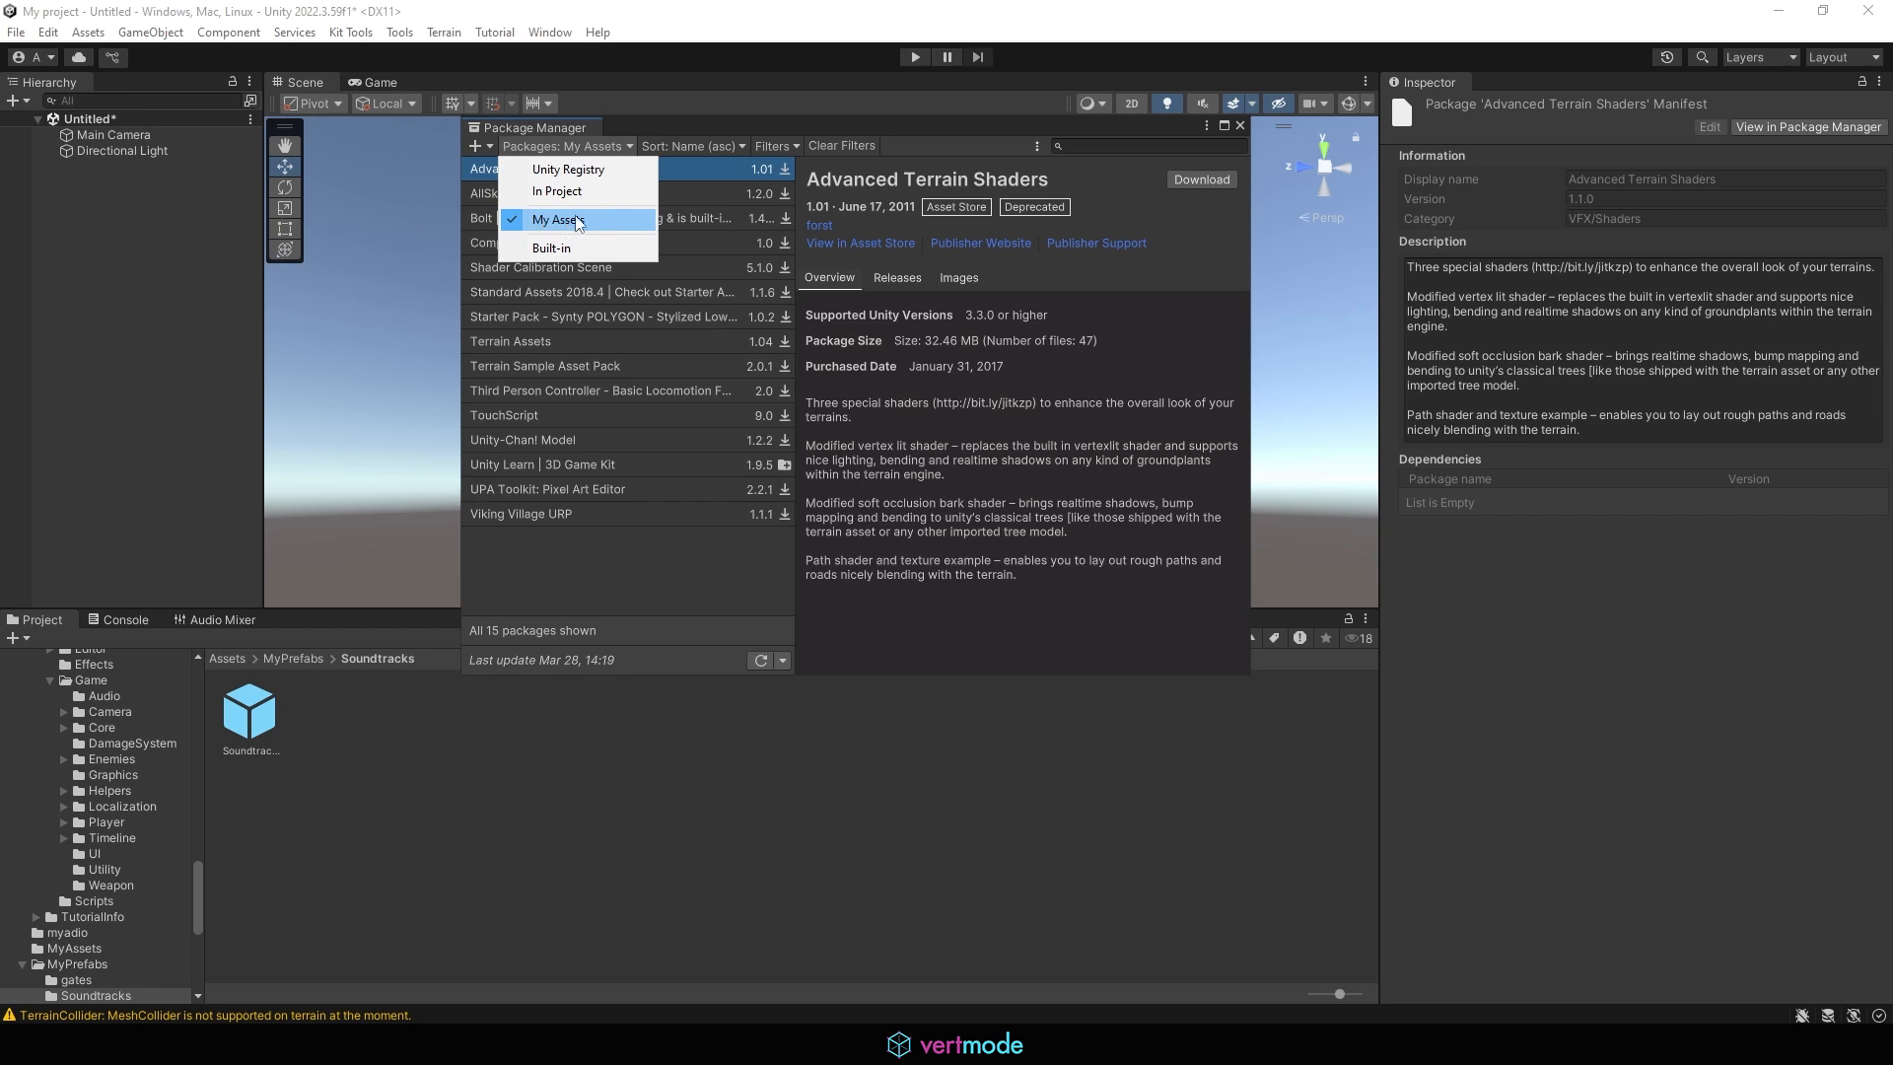
{"action": "left_click", "coordinate": [586, 220]}
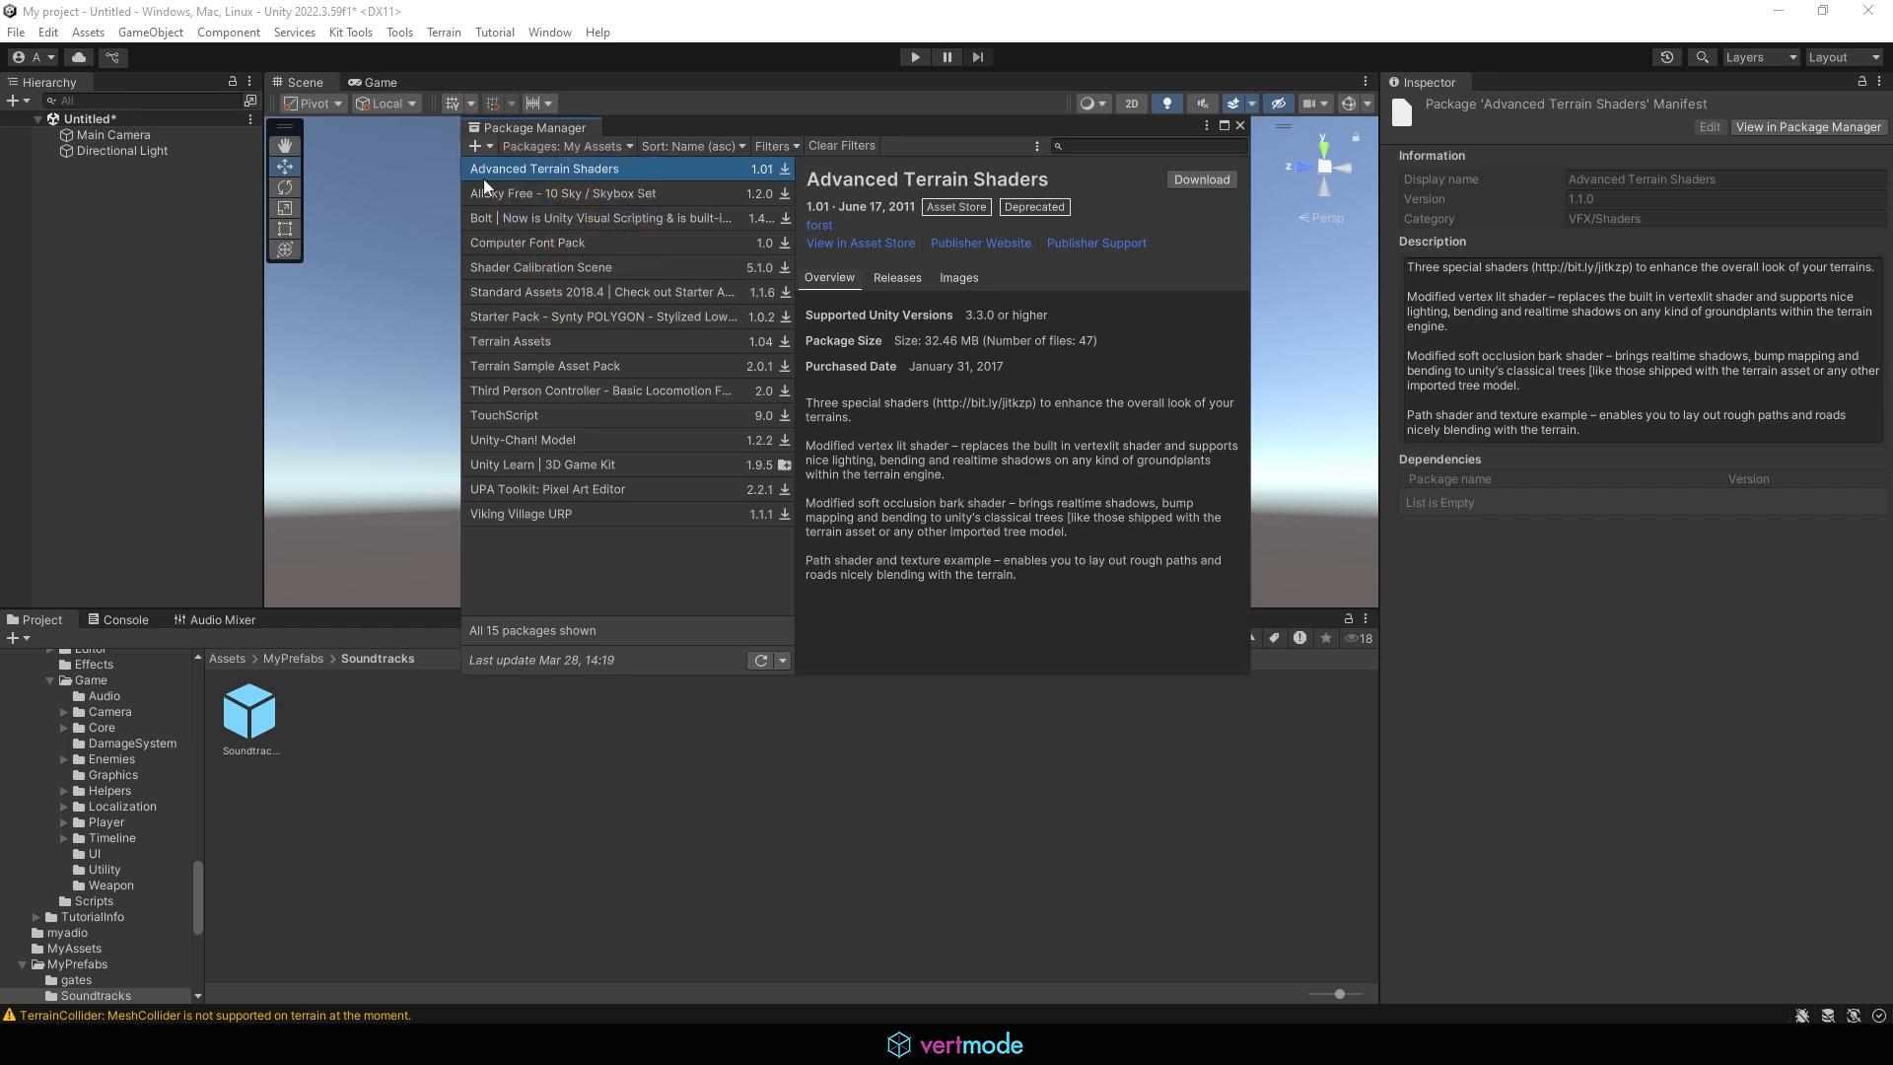
{"action": "left_click", "coordinate": [538, 194]}
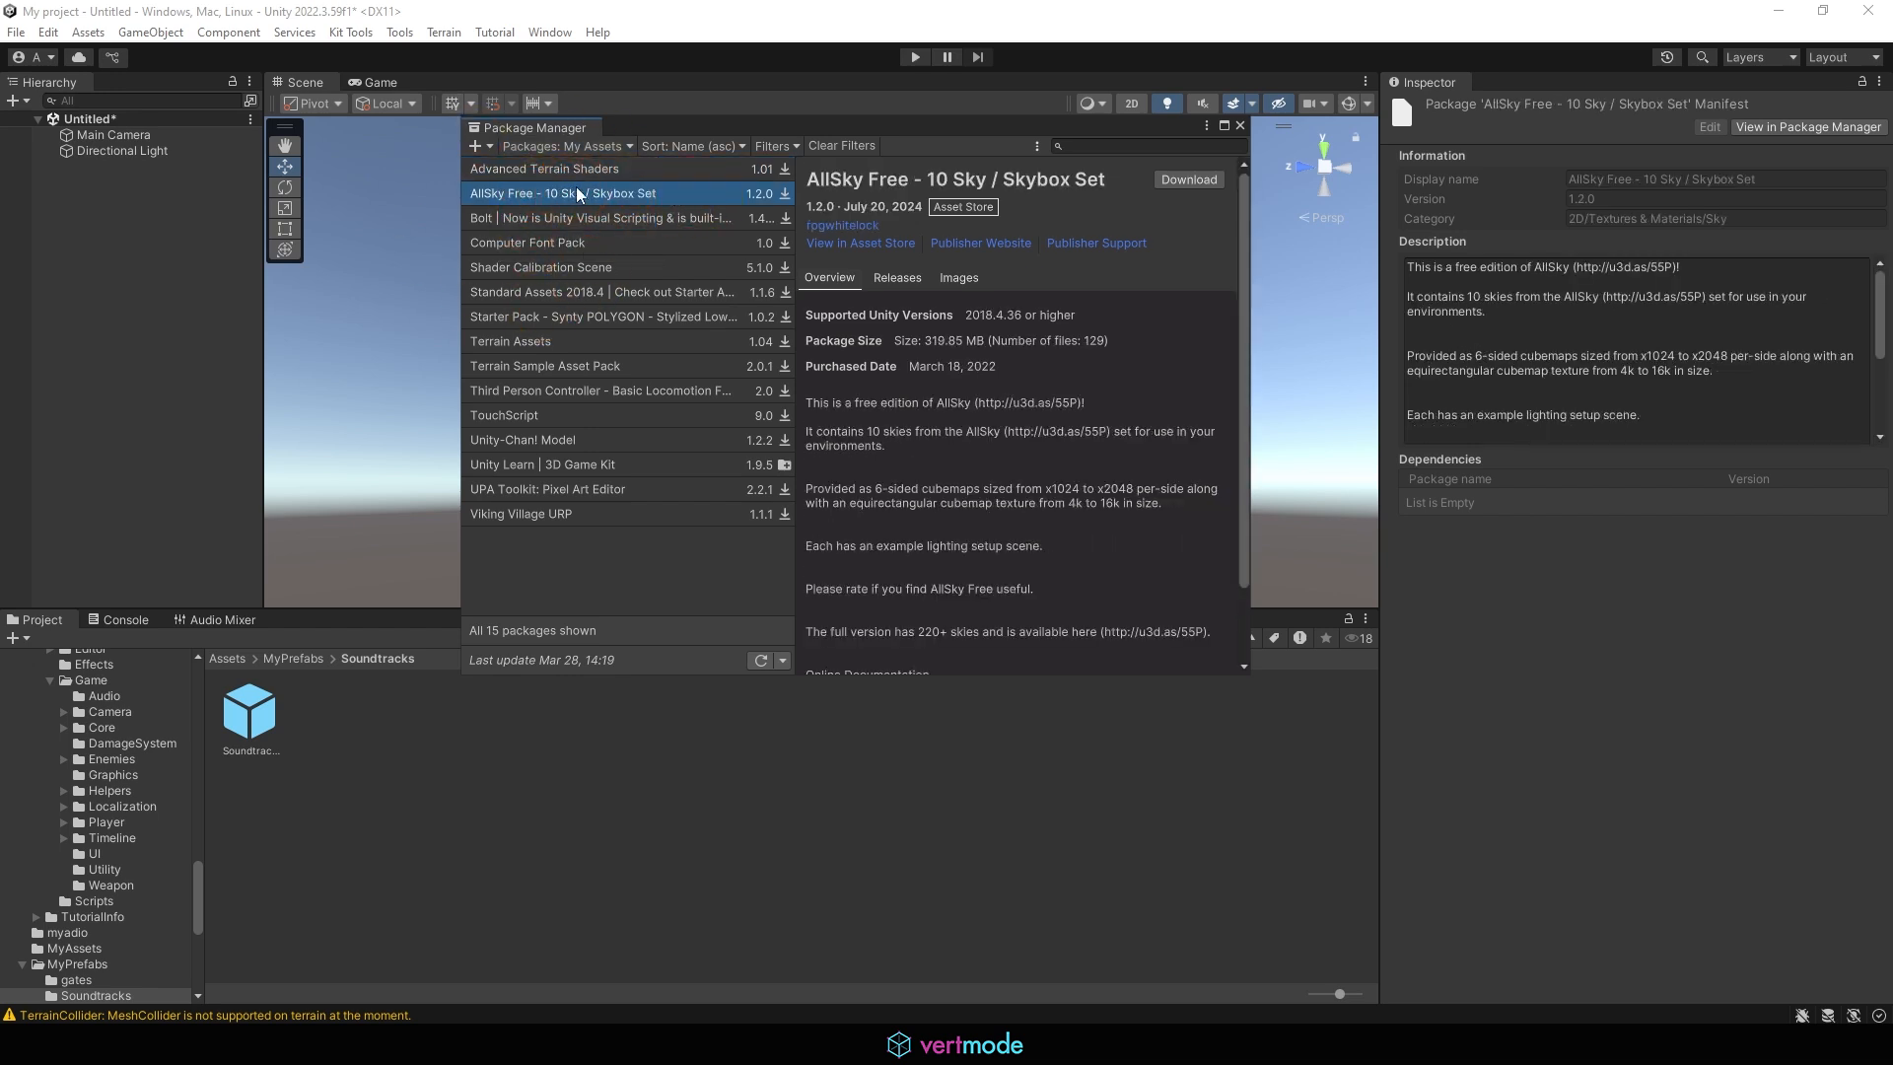
{"action": "left_click", "coordinate": [1190, 179]}
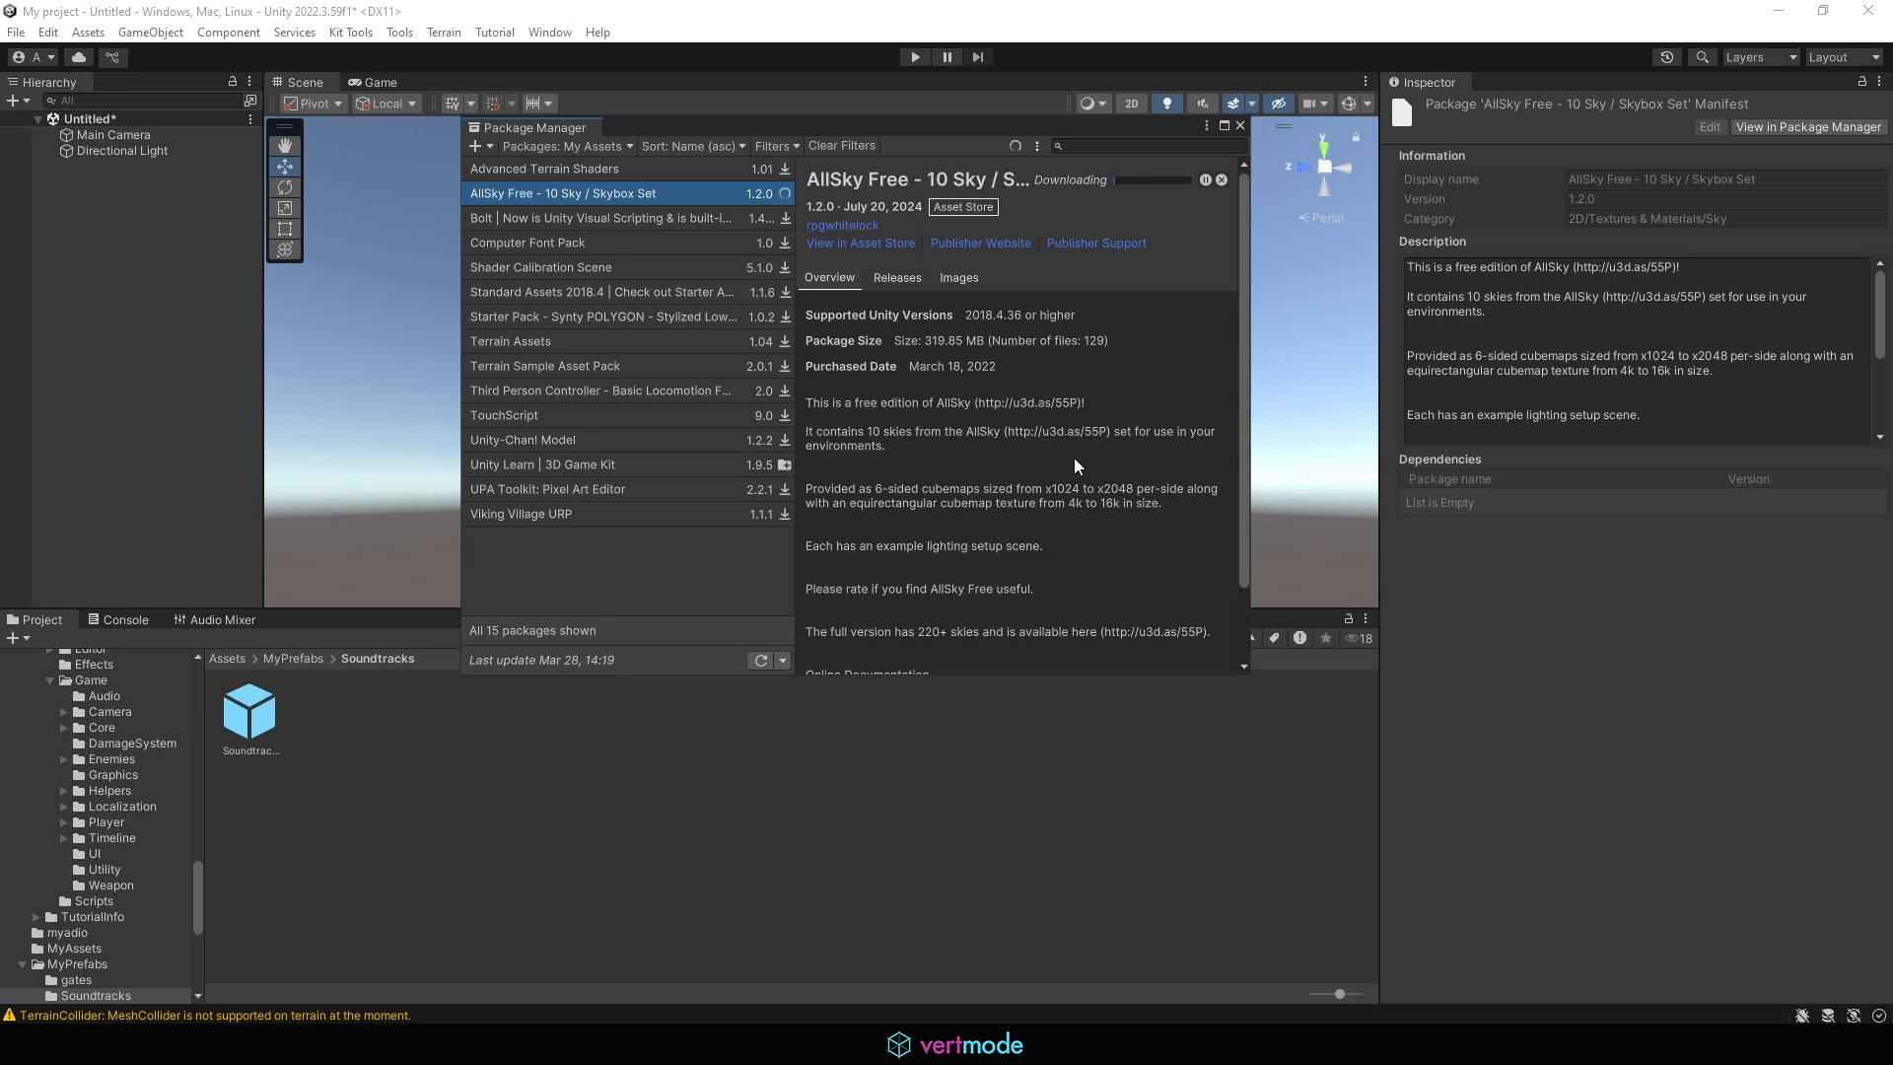
{"action": "scroll", "coordinate": [921, 494], "scroll_direction": "down", "scroll_amount": 2}
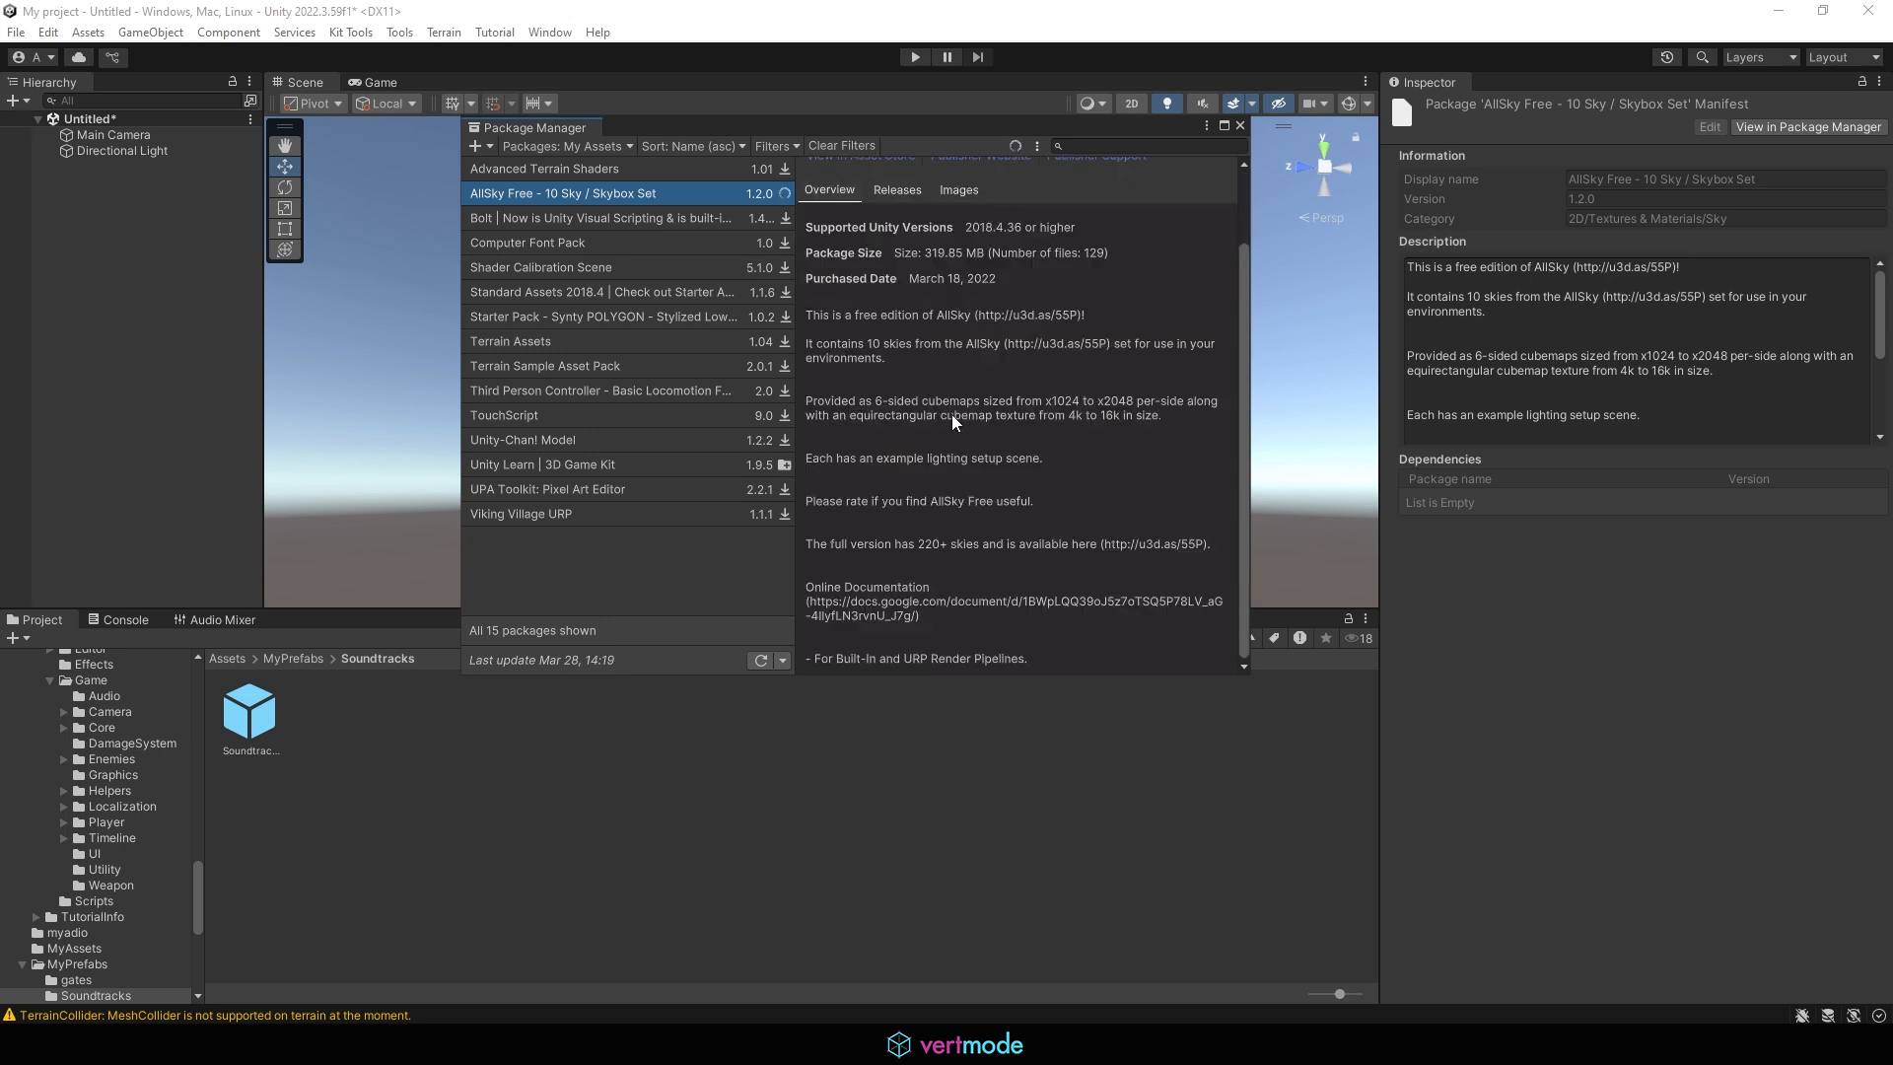
{"action": "scroll", "coordinate": [1010, 343], "scroll_direction": "up", "scroll_amount": 2}
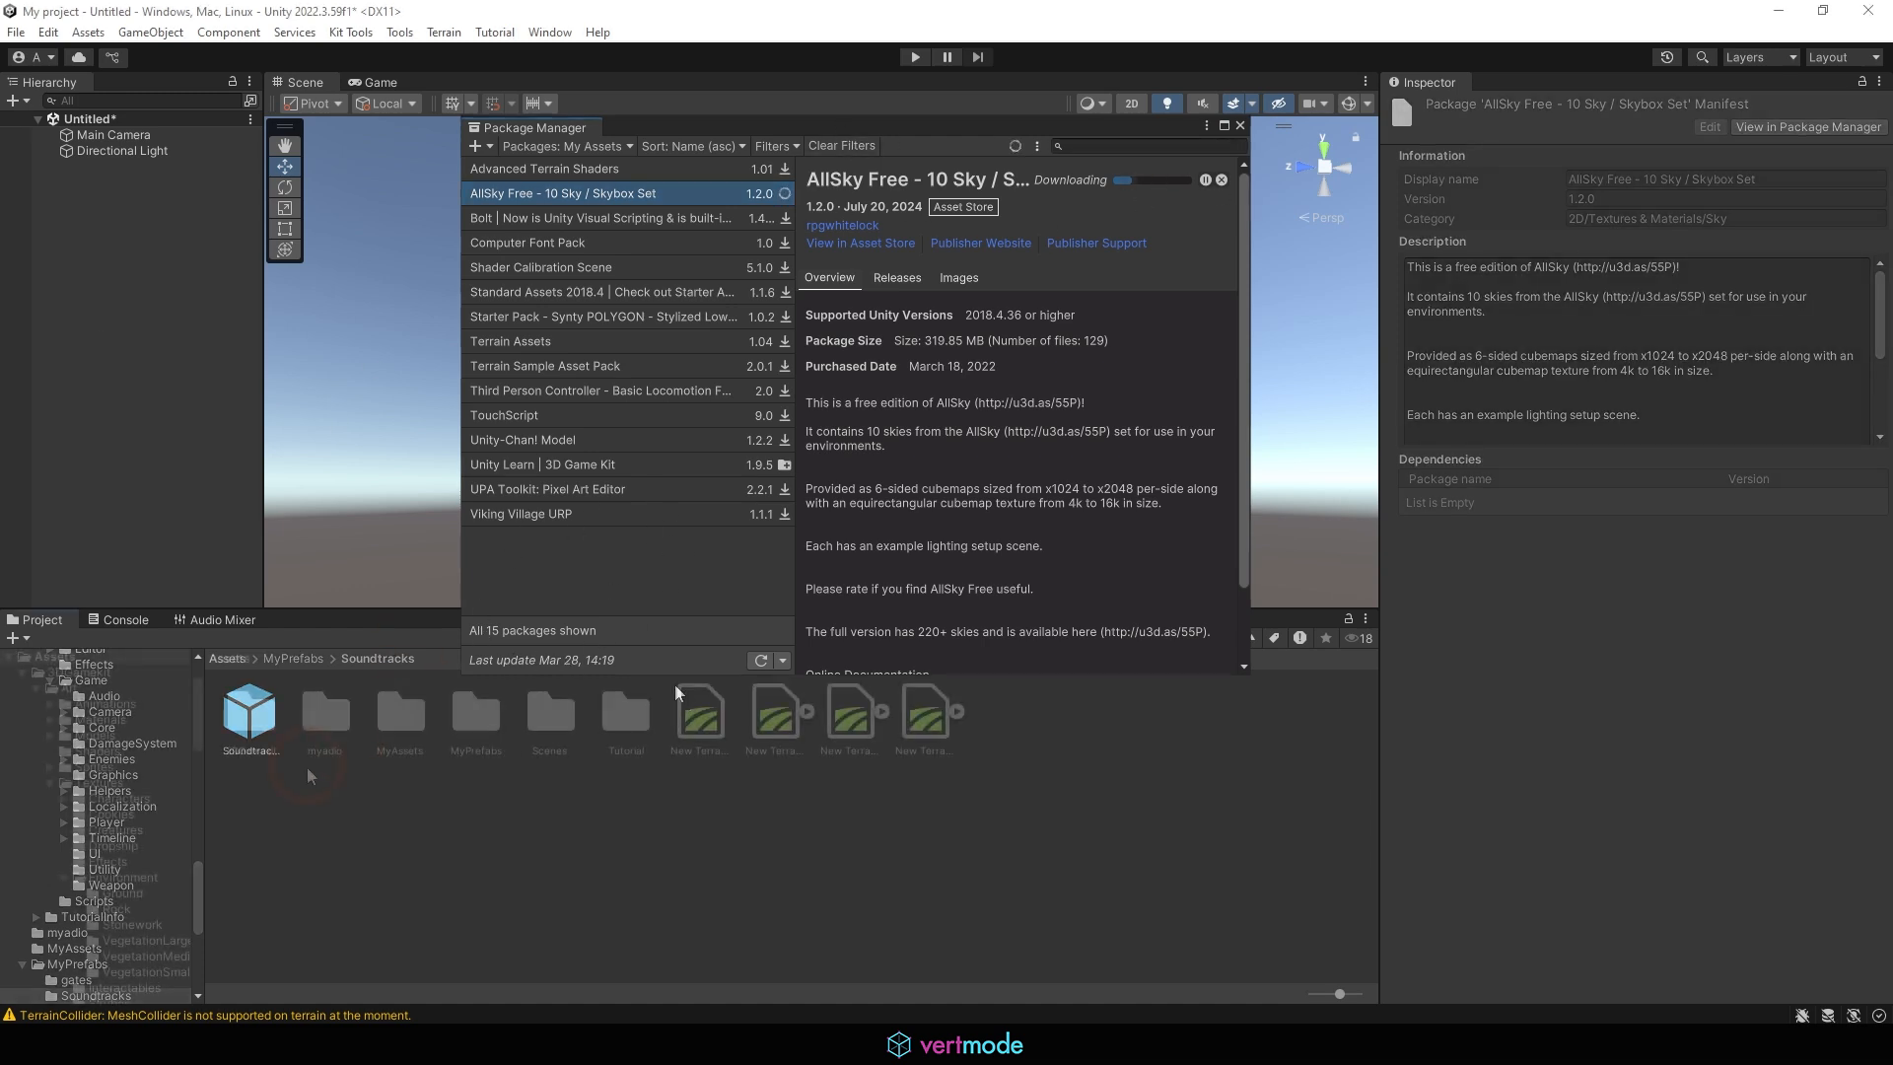
Create a material named Skybox in the Assets/Tutorial folder and move the Package Manager window out of the way
{"action": "left_click", "coordinate": [326, 852]}
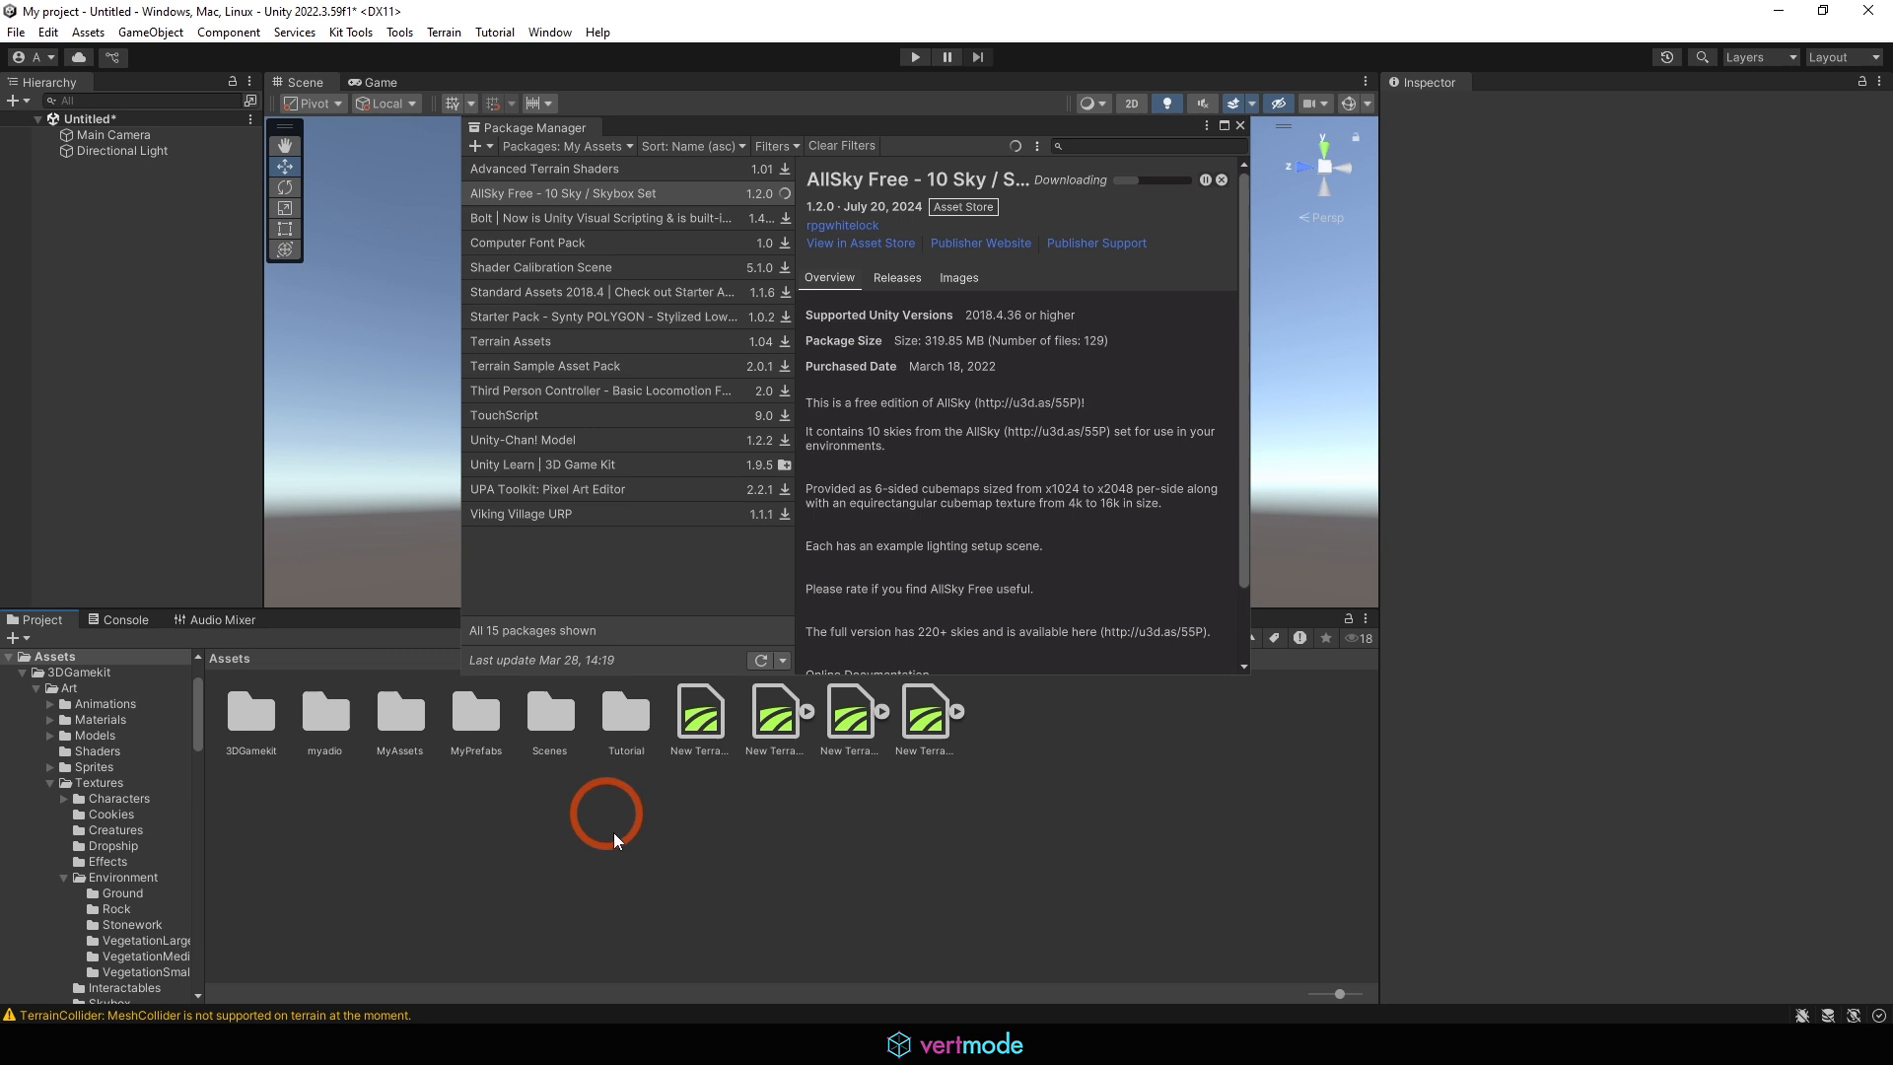
{"action": "right_click", "coordinate": [616, 836]}
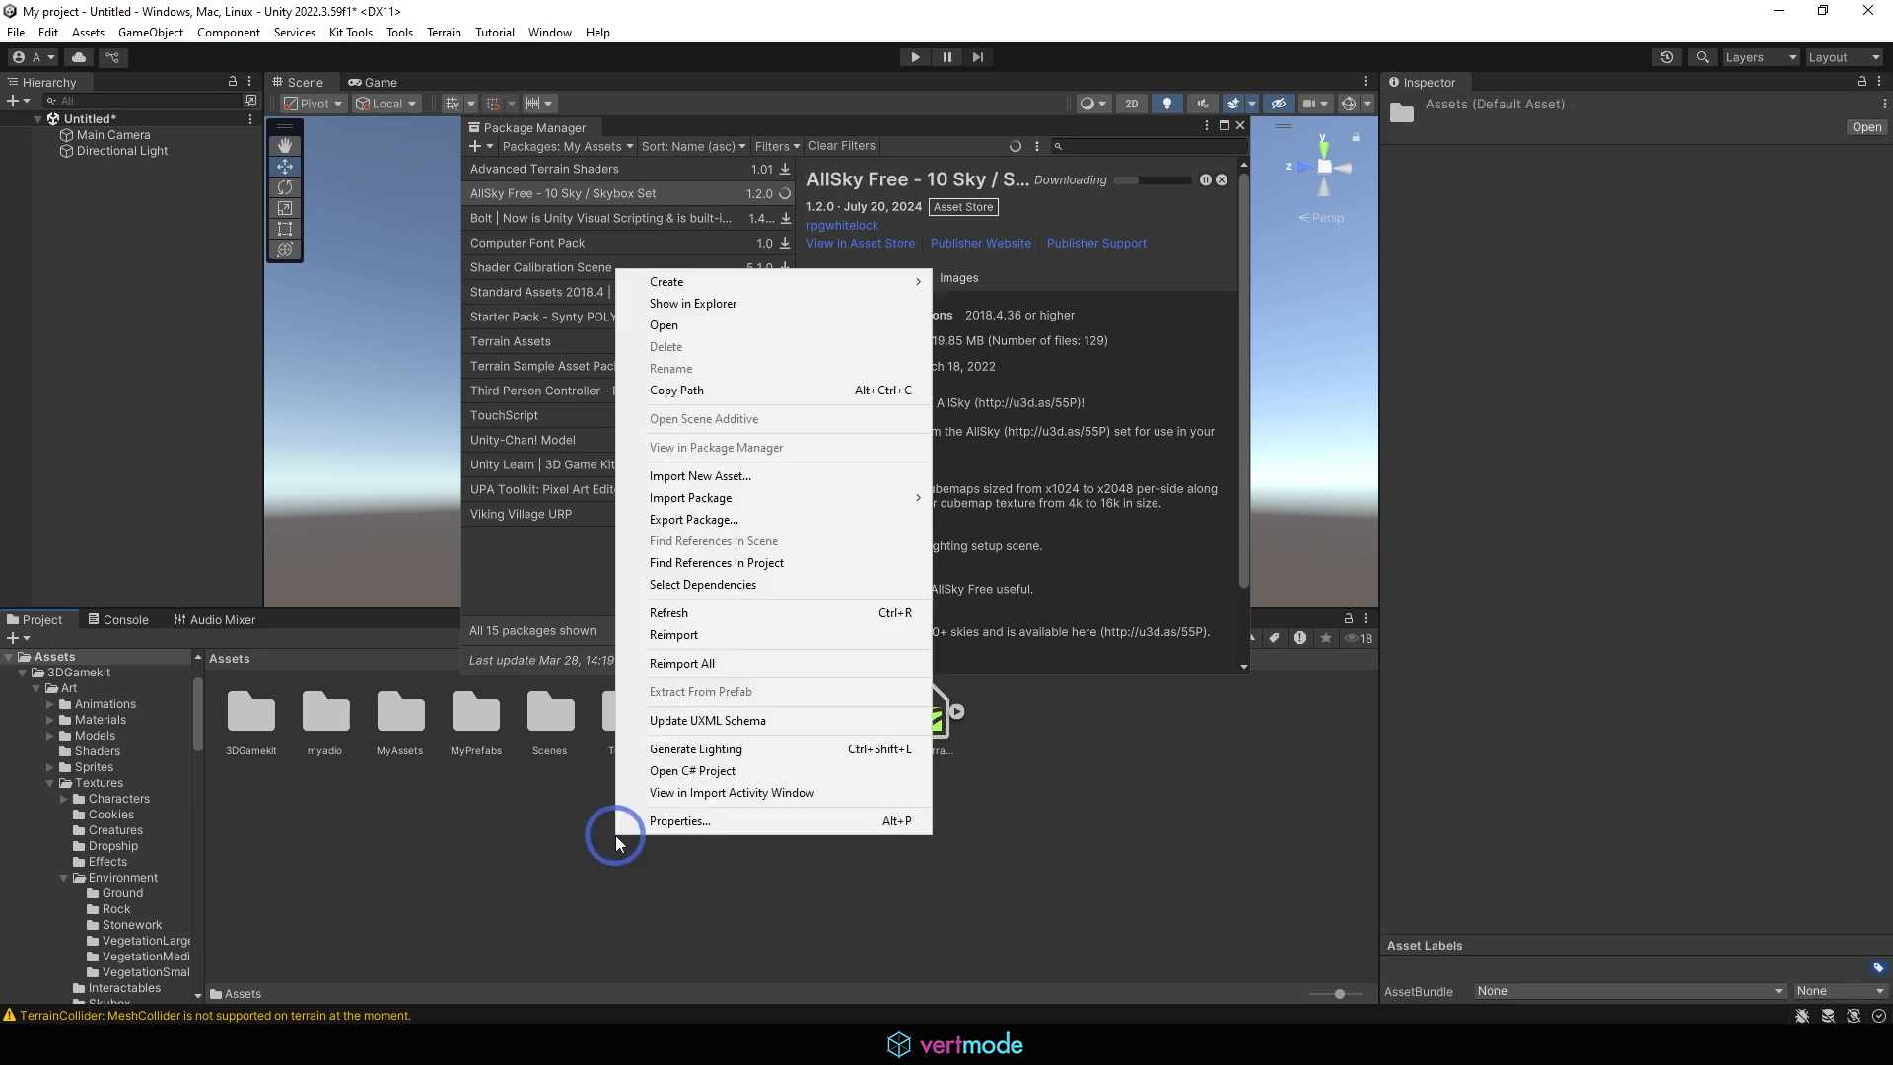
{"action": "left_click", "coordinate": [452, 796]}
{"action": "double_click", "coordinate": [625, 715]}
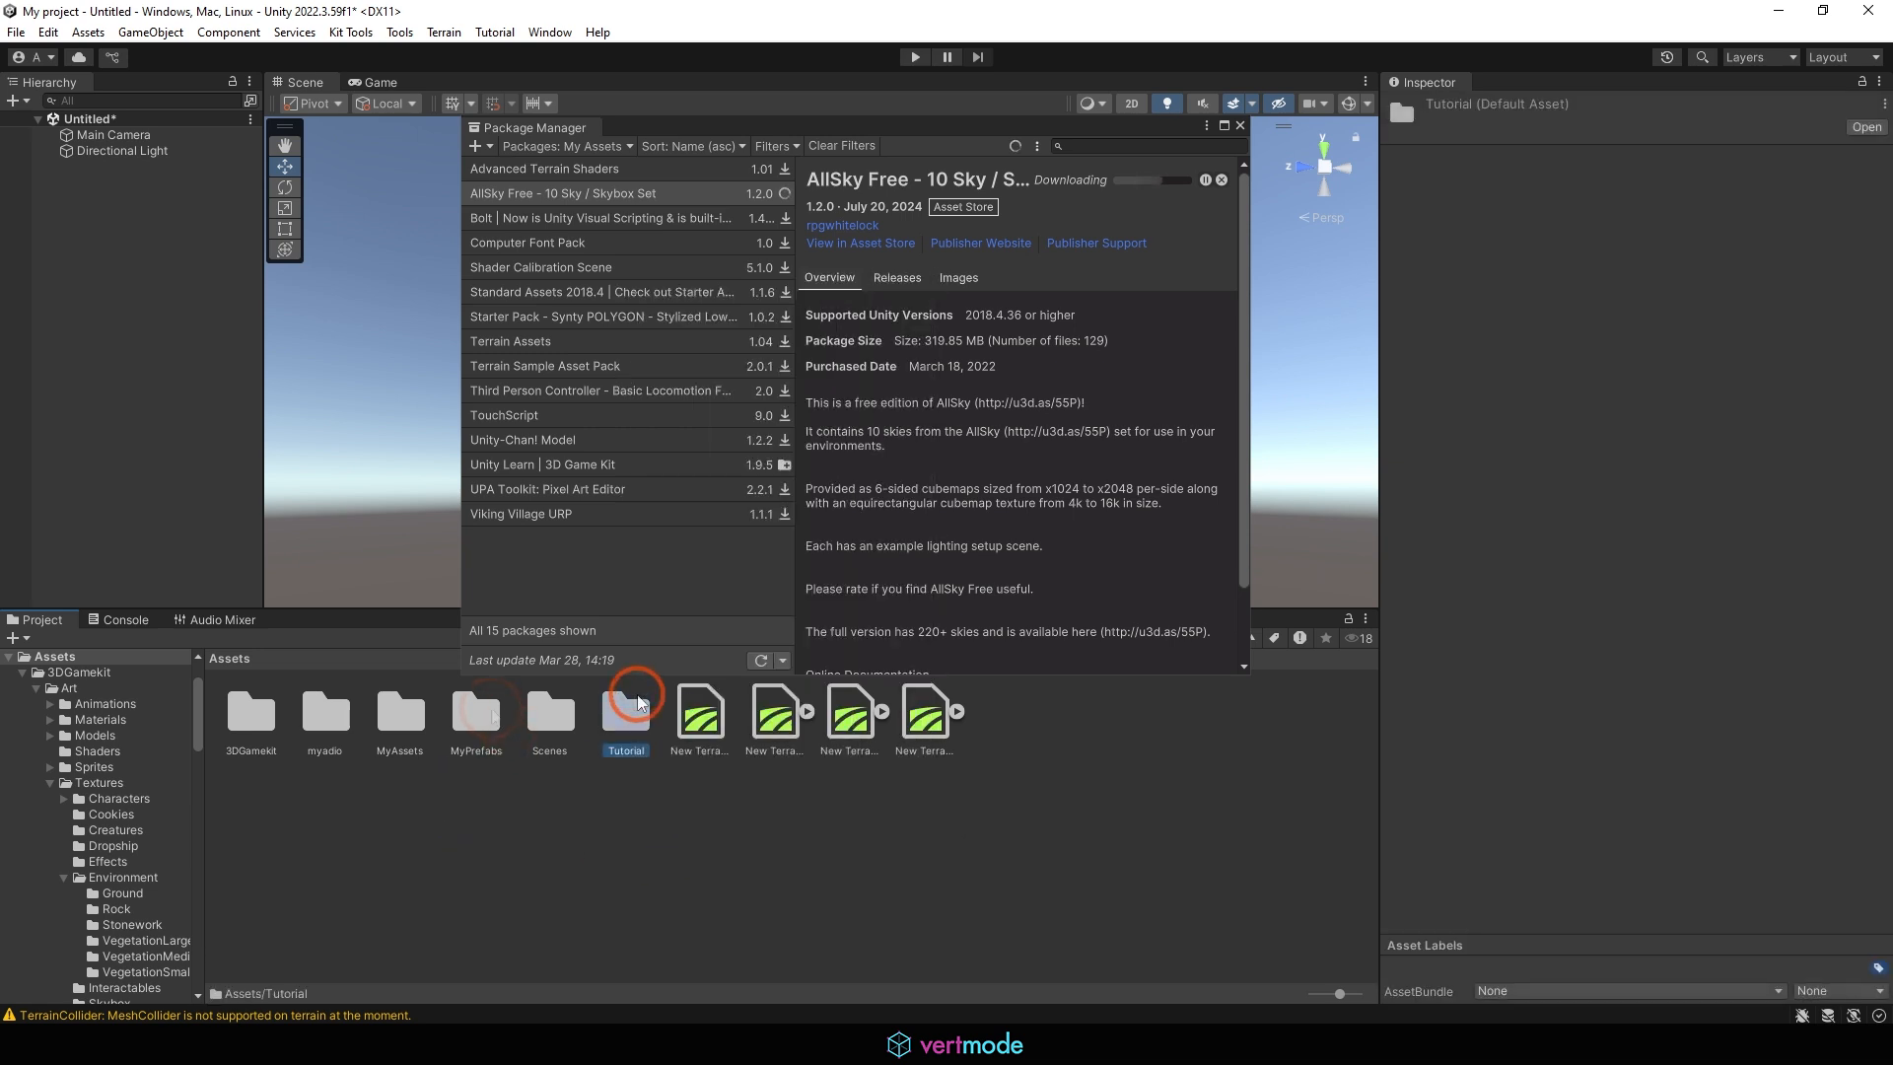
{"action": "right_click", "coordinate": [836, 779]}
{"action": "mouse_move", "coordinate": [955, 229]}
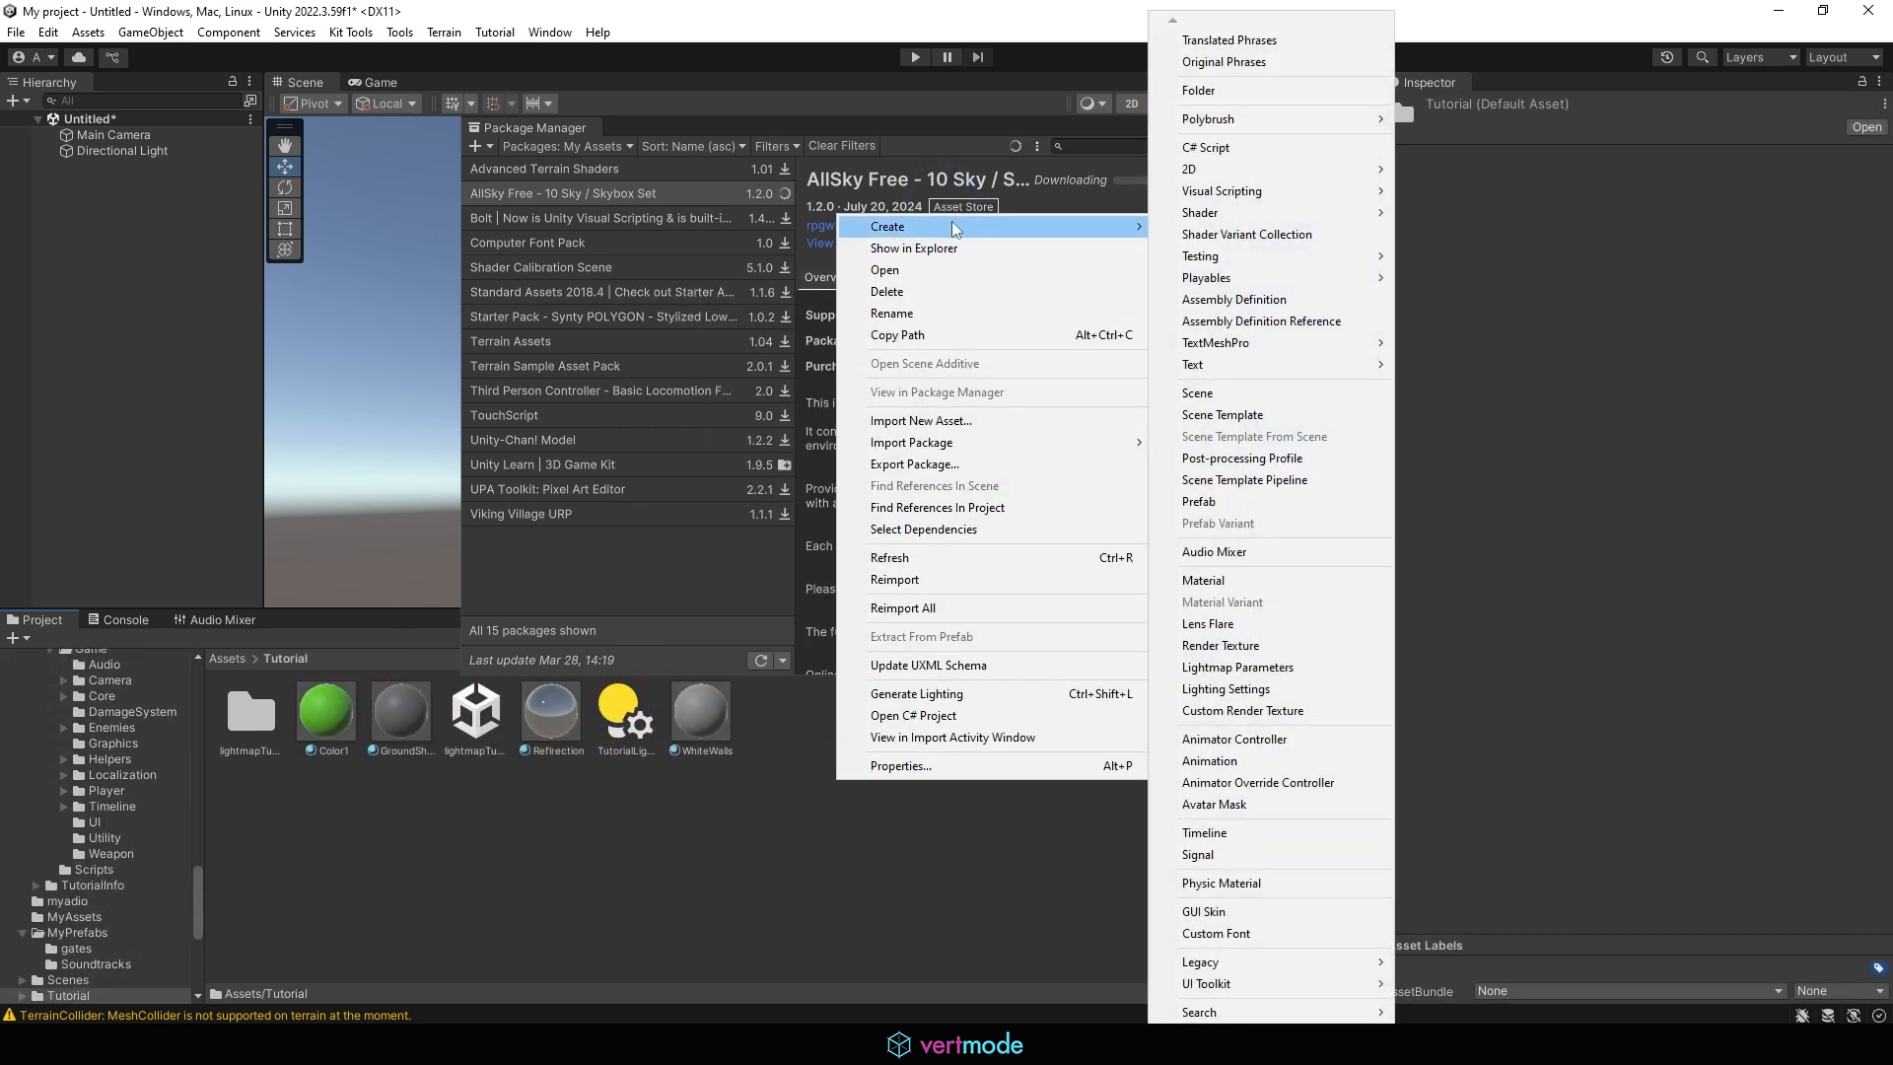
{"action": "left_click", "coordinate": [1222, 580]}
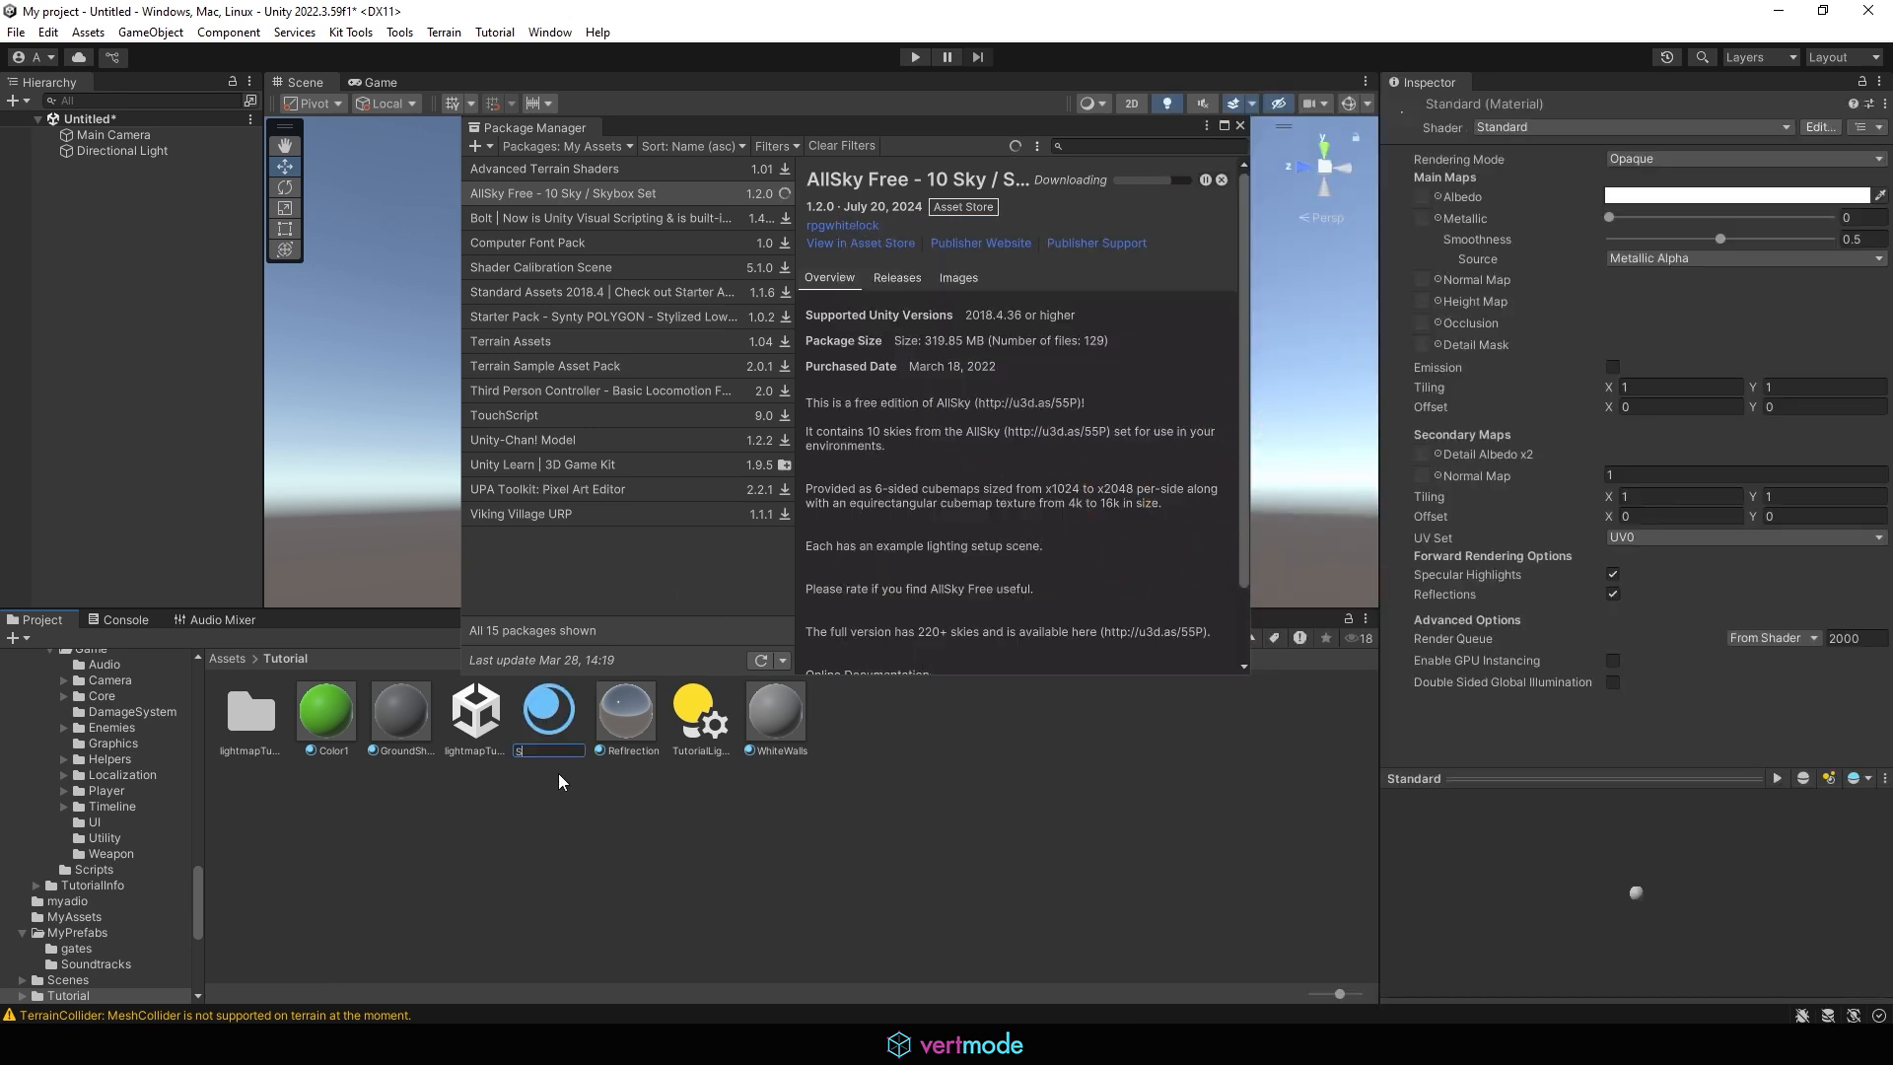
{"action": "type", "text": "Skybox"}
{"action": "key", "text": "Return"}
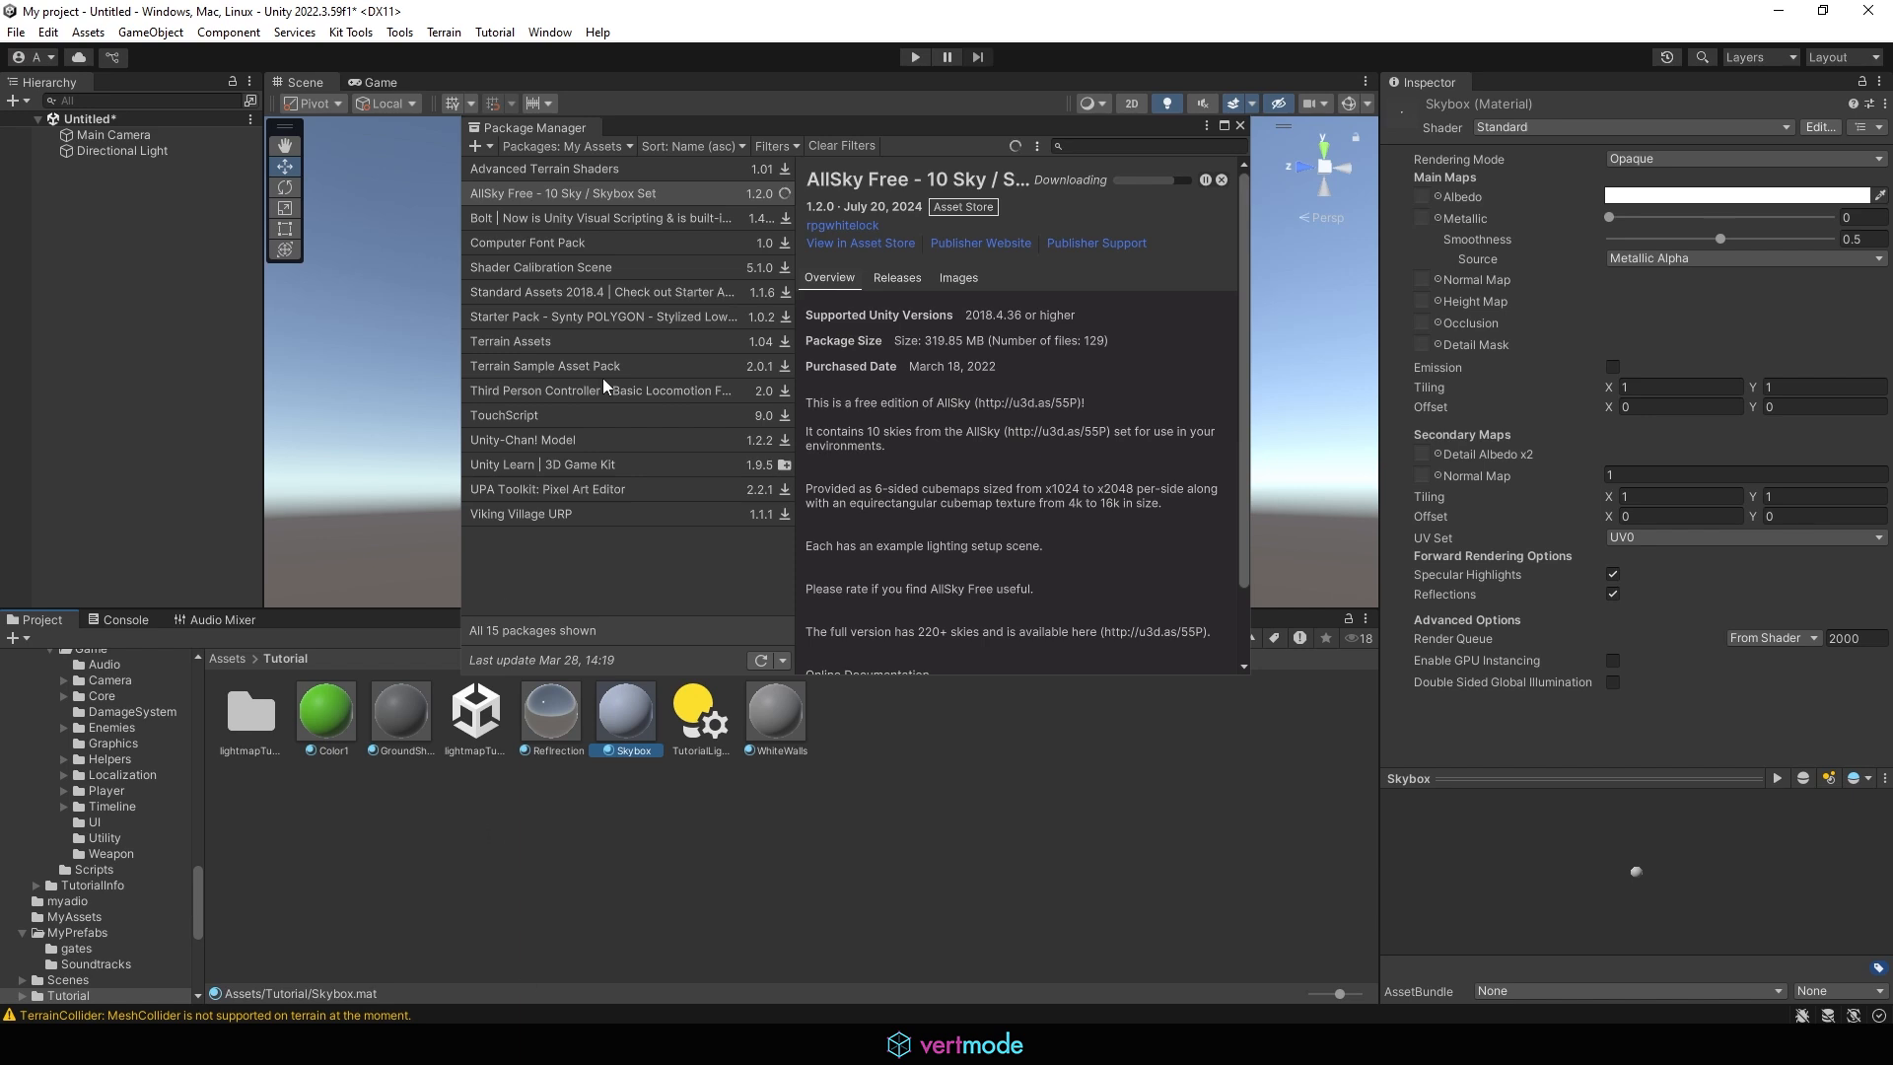
{"action": "left_click_drag", "start_coordinate": [559, 126], "coordinate": [2, 513]}
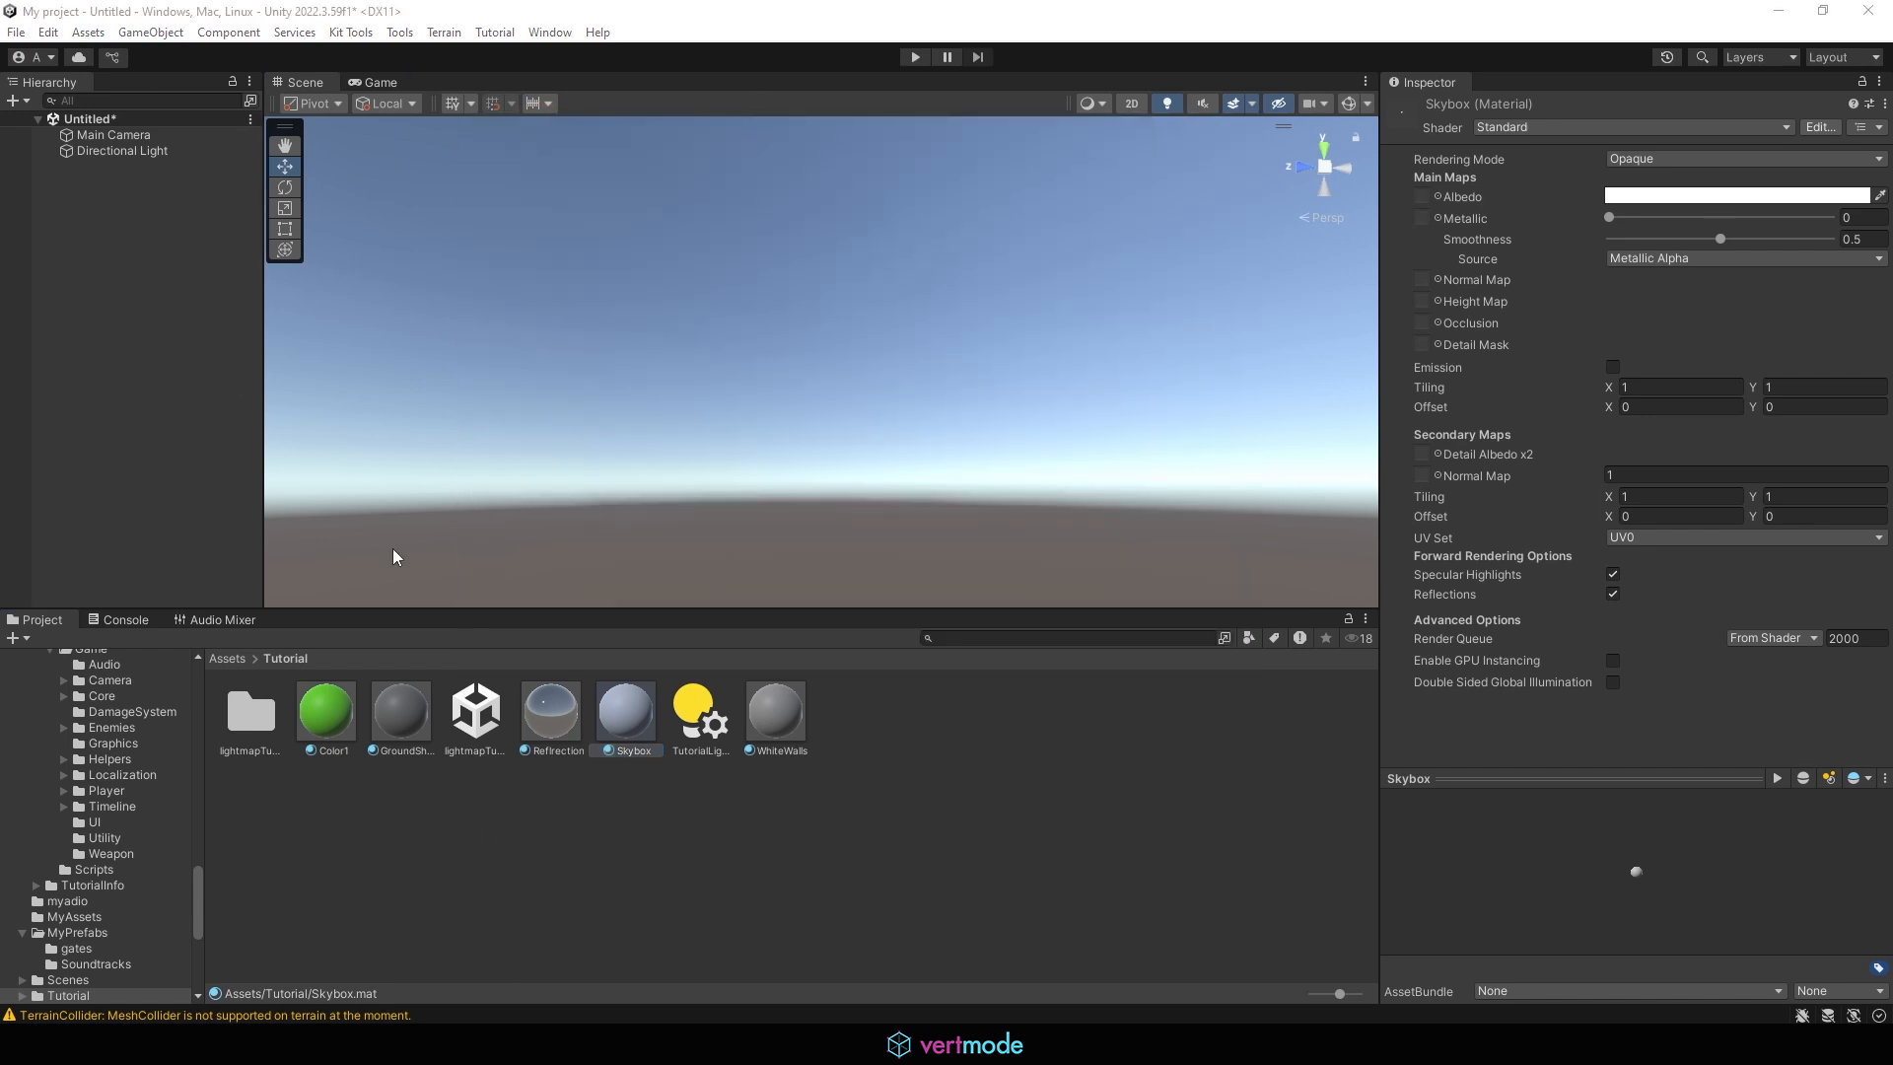
Select the Skybox material and set its shader to Skybox/6 Sided
{"action": "left_click", "coordinate": [591, 713]}
{"action": "left_click", "coordinate": [535, 713]}
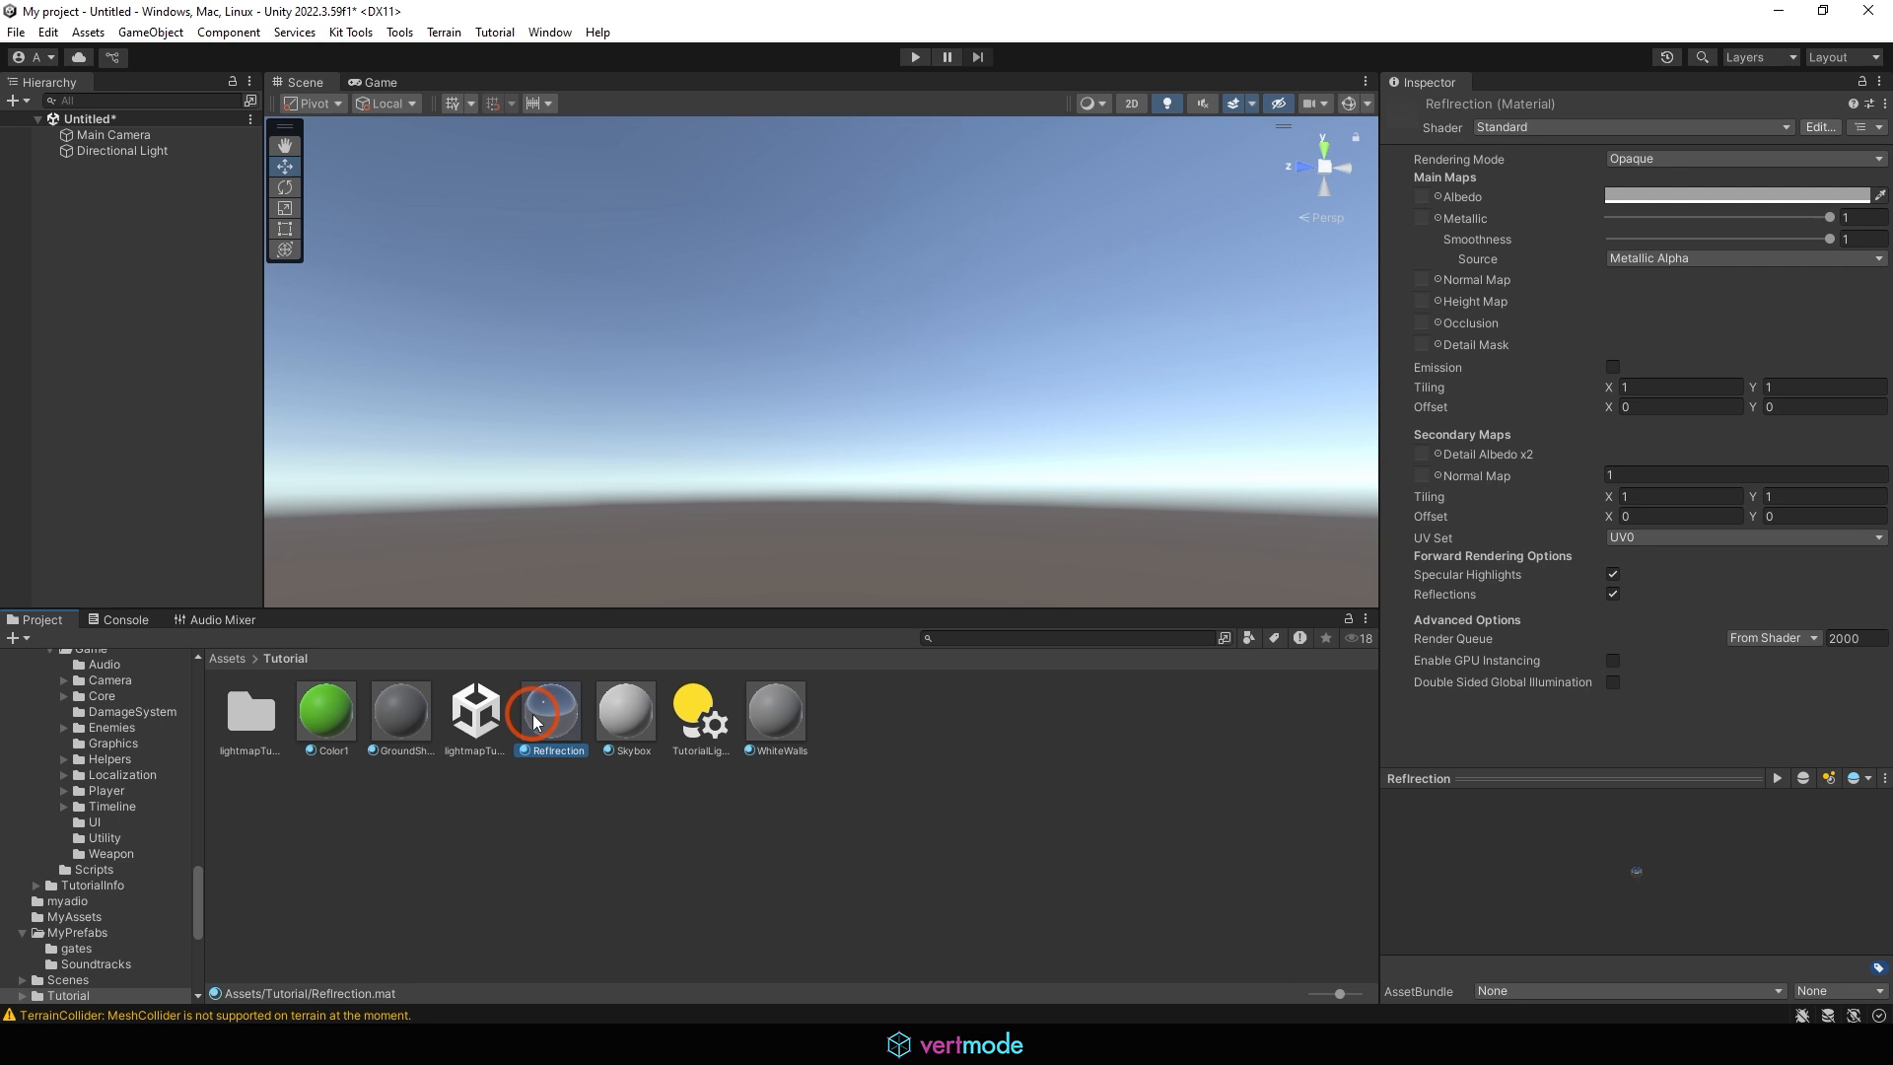
{"action": "left_click", "coordinate": [643, 707]}
{"action": "left_click", "coordinate": [1491, 128]}
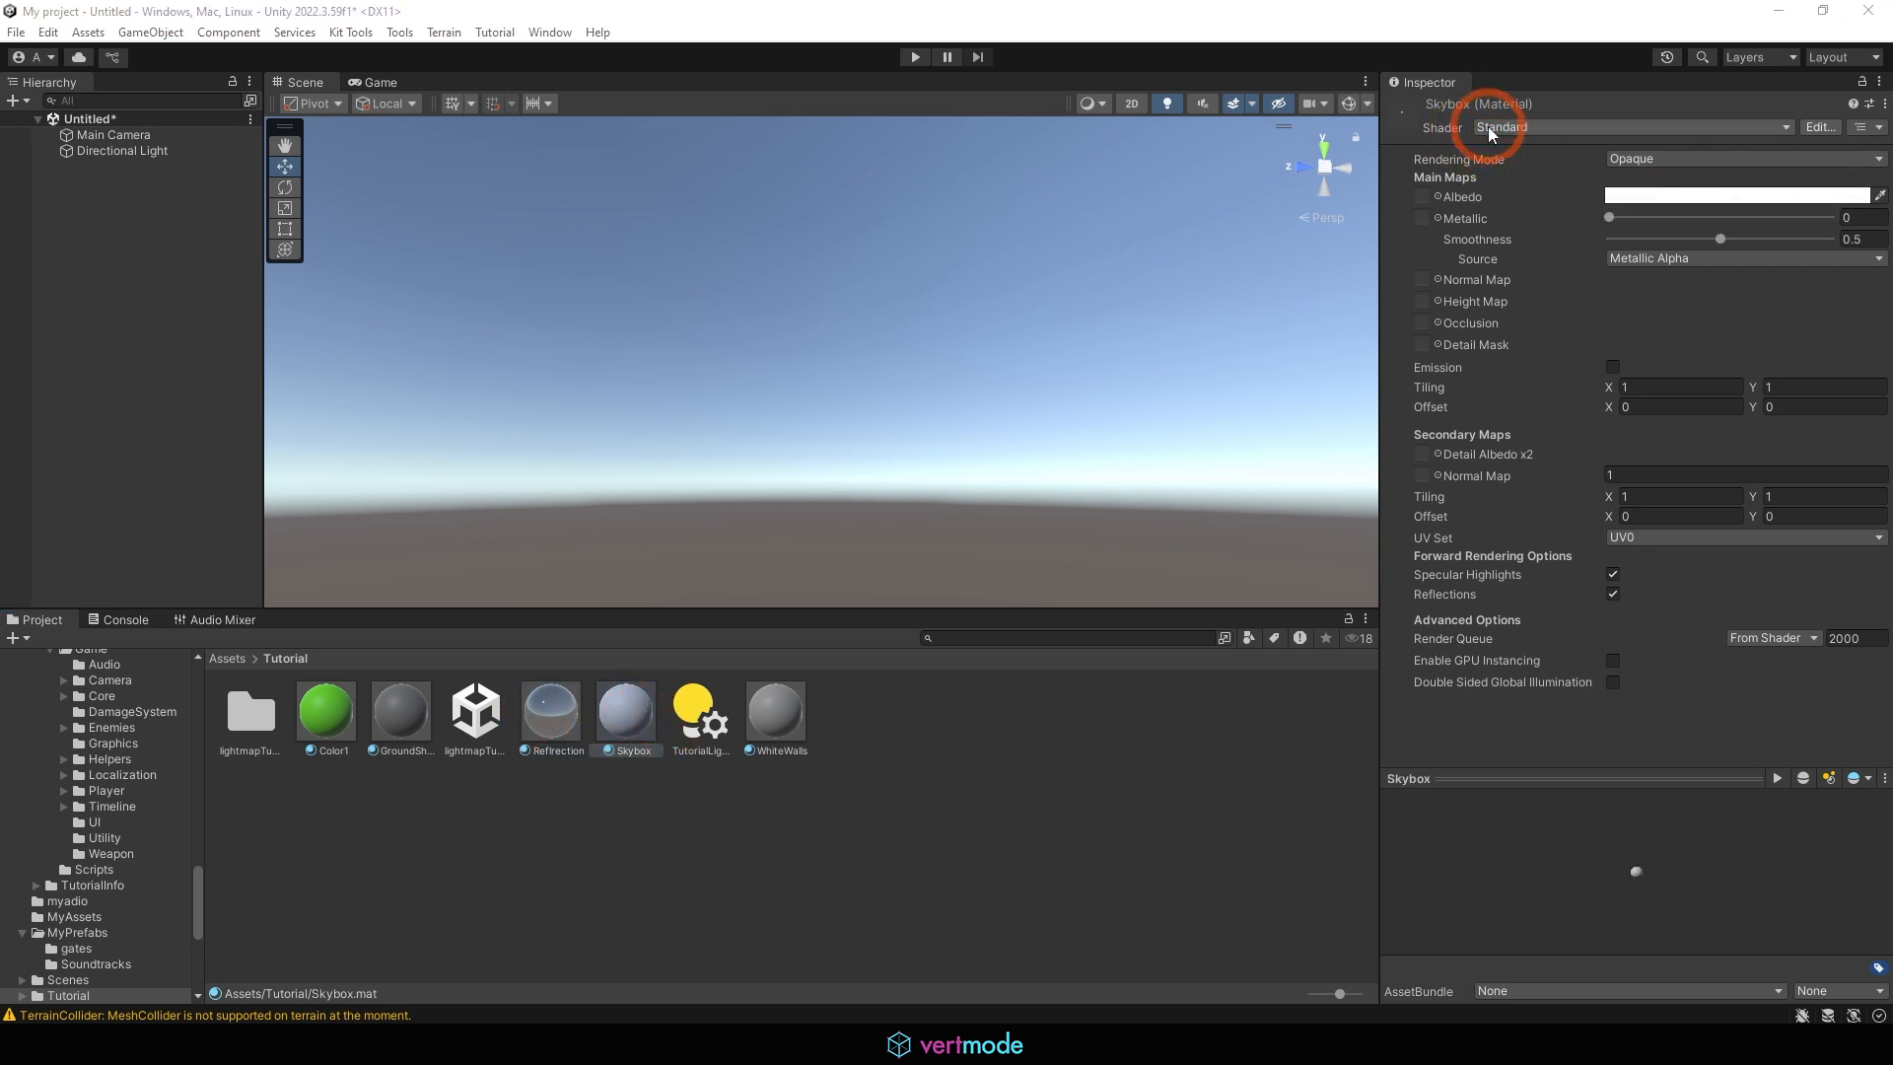
{"action": "left_click", "coordinate": [1669, 135]}
{"action": "left_click", "coordinate": [1670, 124]}
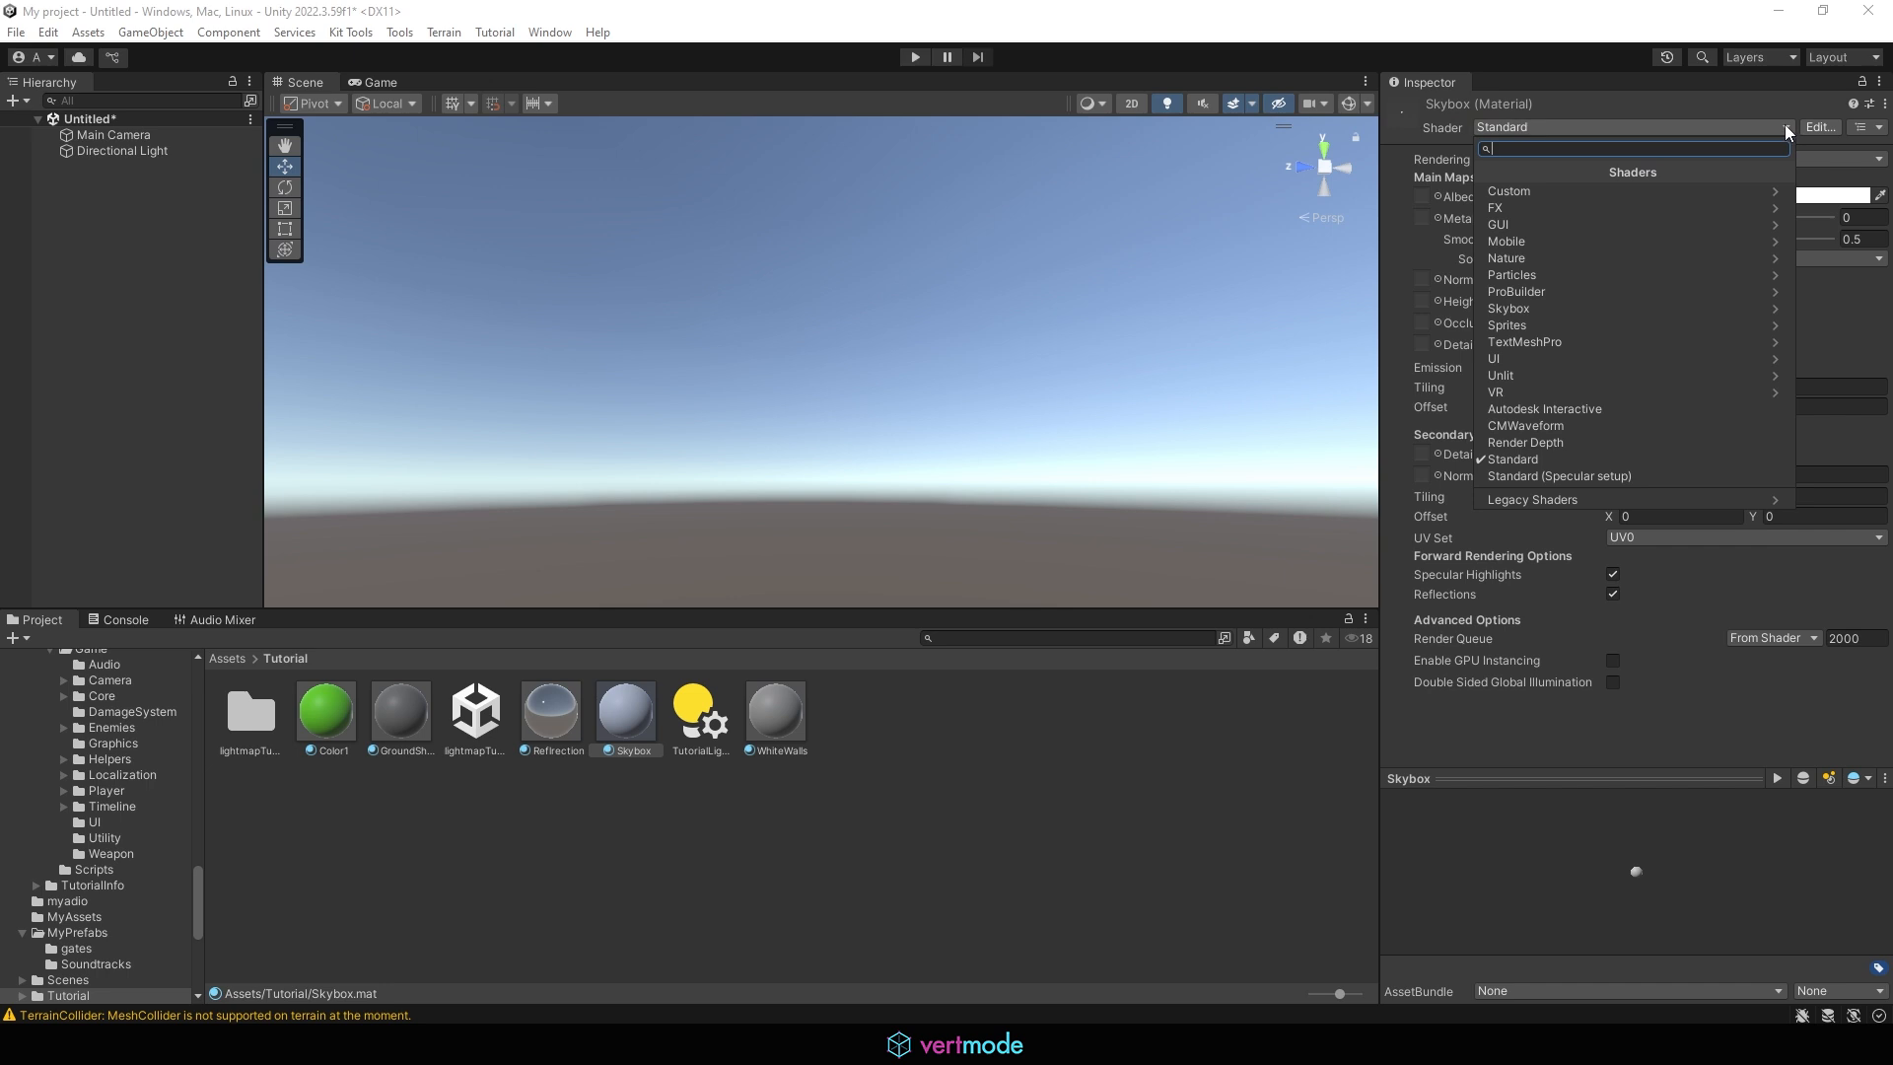
{"action": "left_click", "coordinate": [1523, 310]}
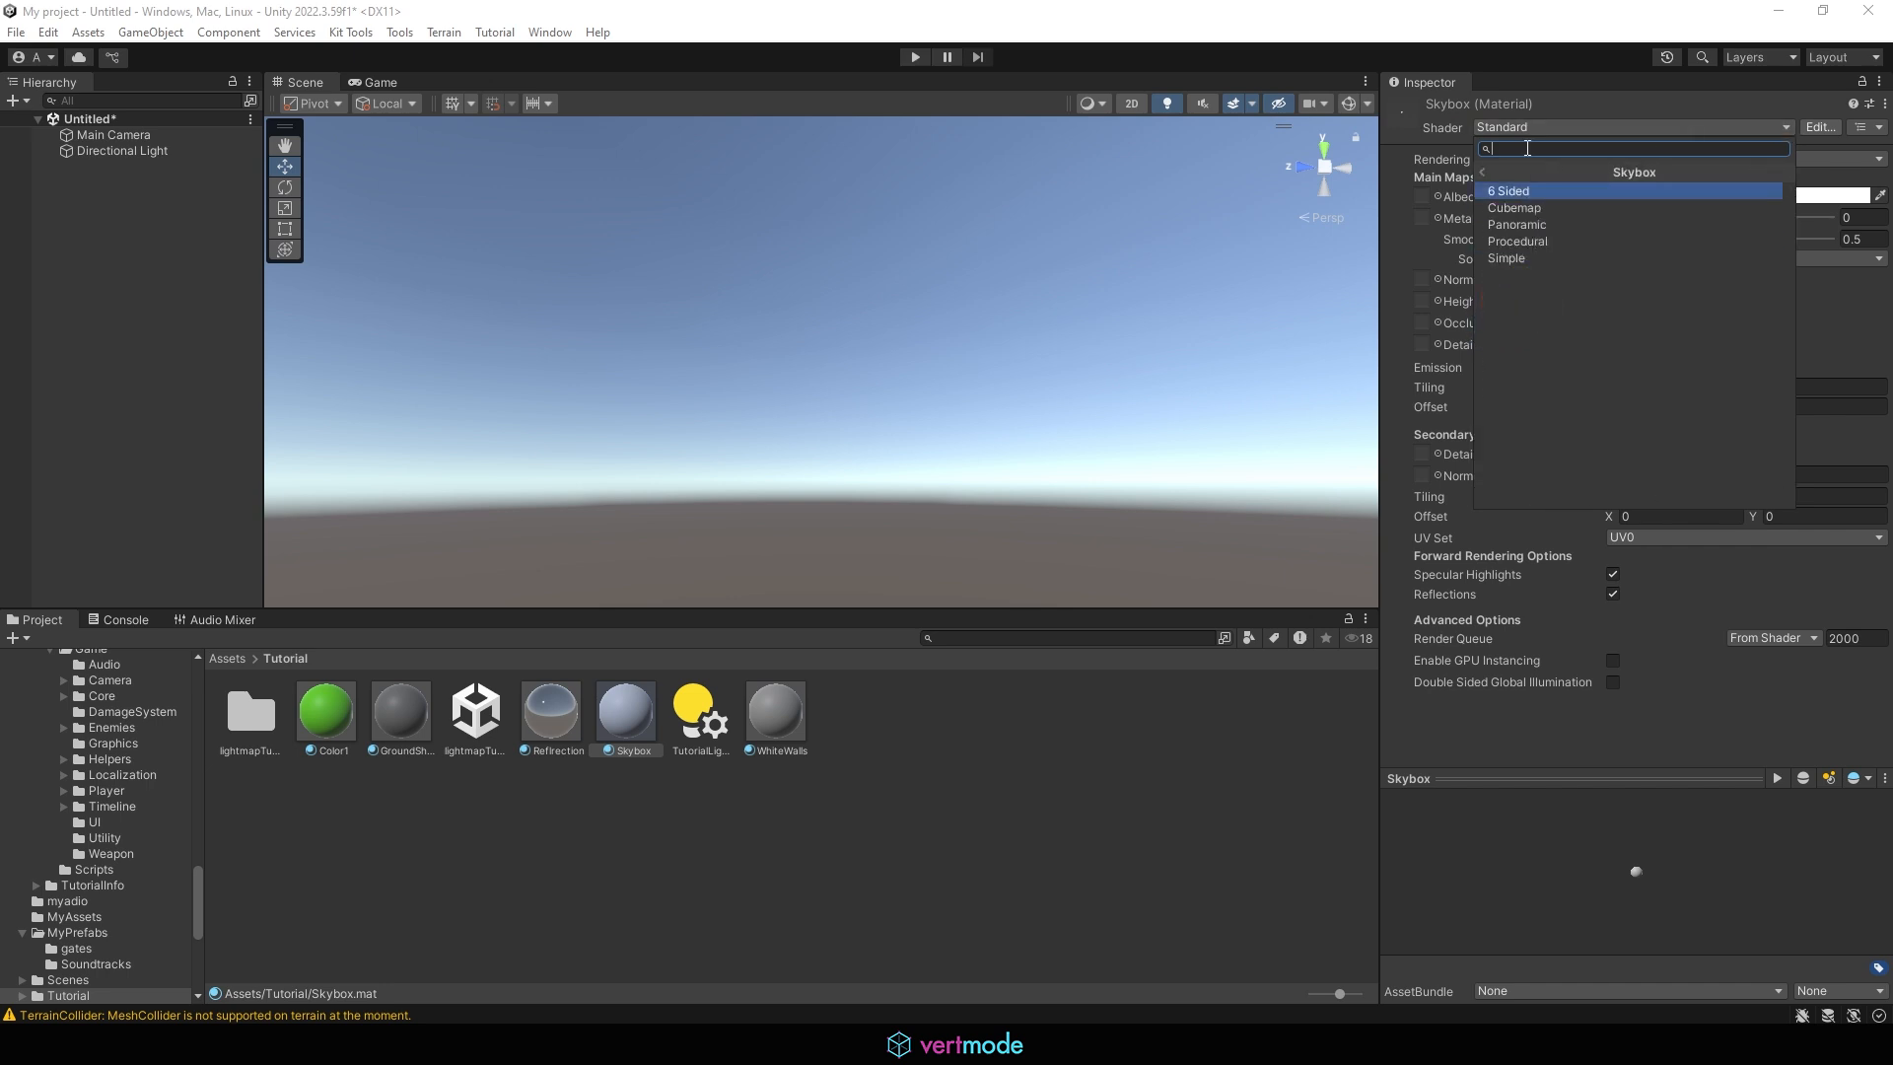
{"action": "left_click", "coordinate": [1522, 194]}
{"action": "left_click", "coordinate": [1558, 191]}
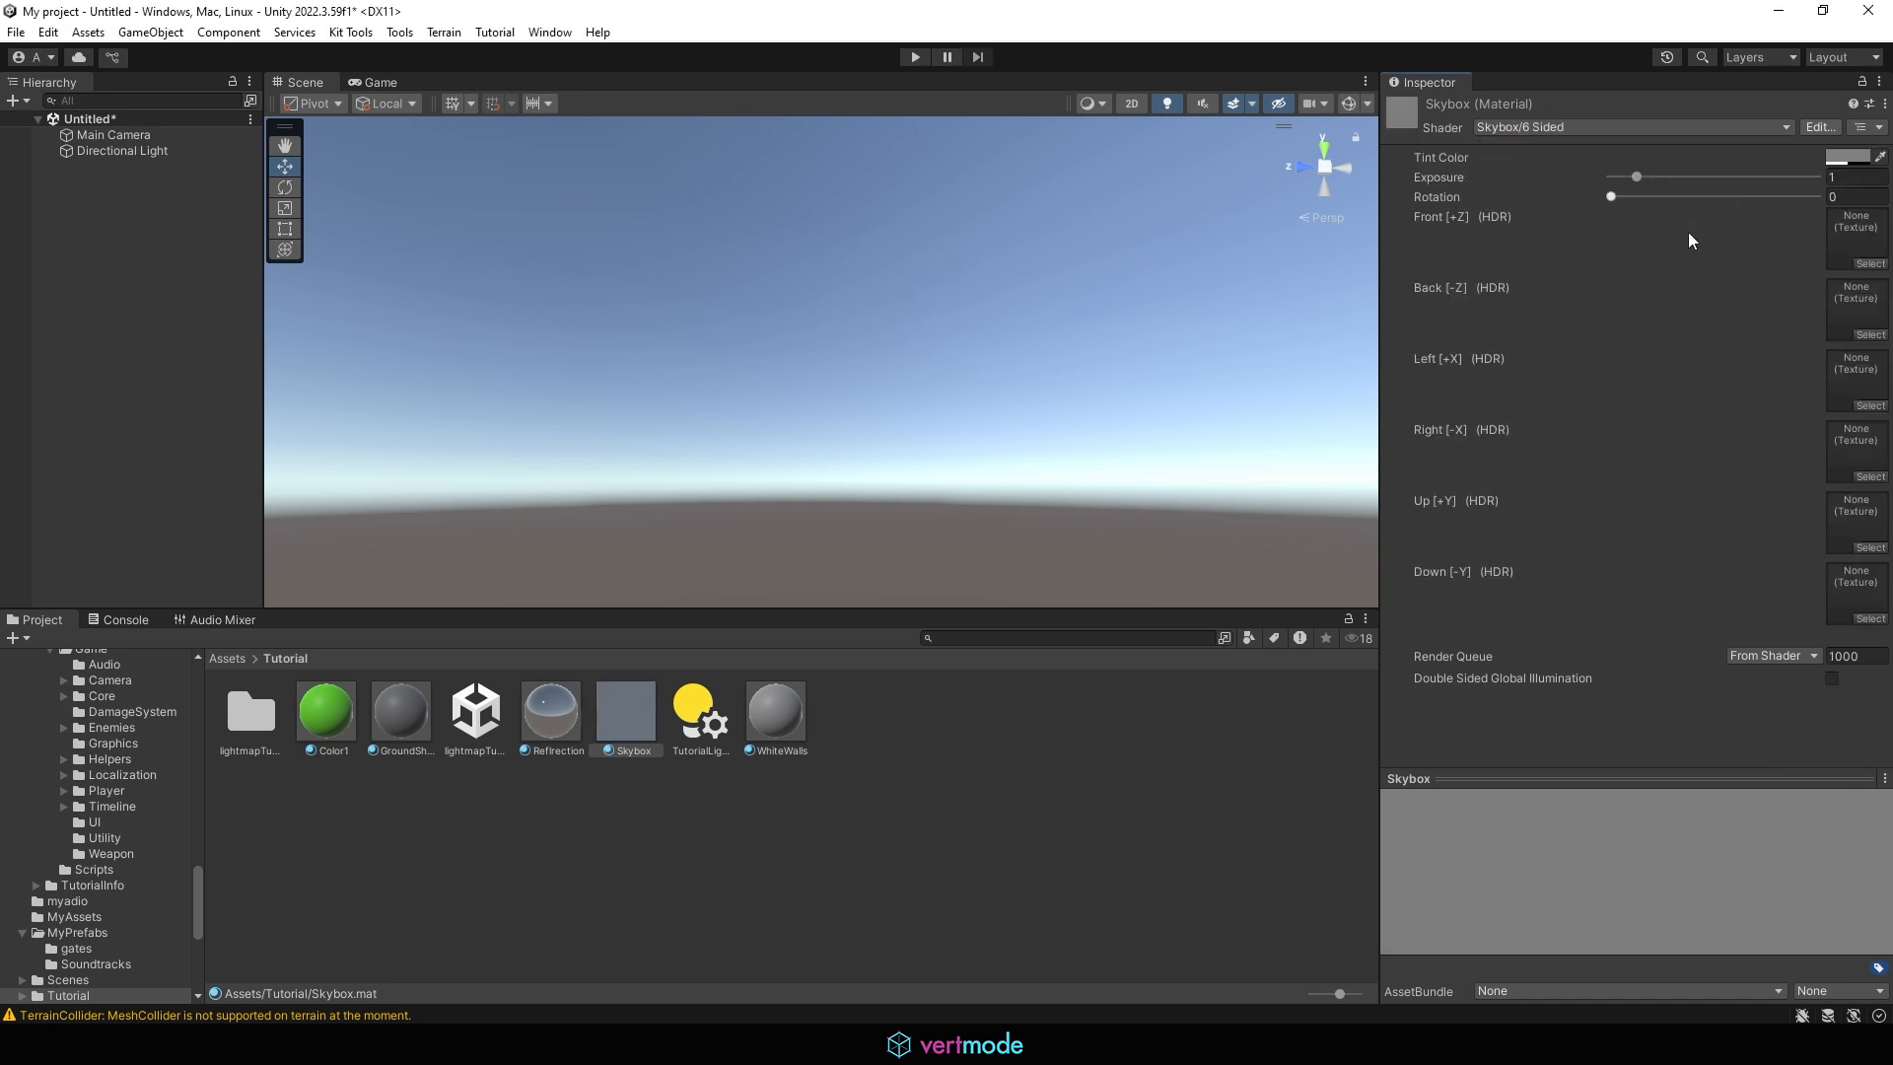
{"action": "mouse_move", "coordinate": [1605, 298]}
{"action": "left_mouse_down"}
{"action": "mouse_move", "coordinate": [1605, 364]}
{"action": "mouse_move", "coordinate": [1582, 341]}
{"action": "mouse_move", "coordinate": [1605, 358]}
{"action": "mouse_move", "coordinate": [1600, 309]}
{"action": "mouse_move", "coordinate": [1635, 283]}
{"action": "left_mouse_up"}
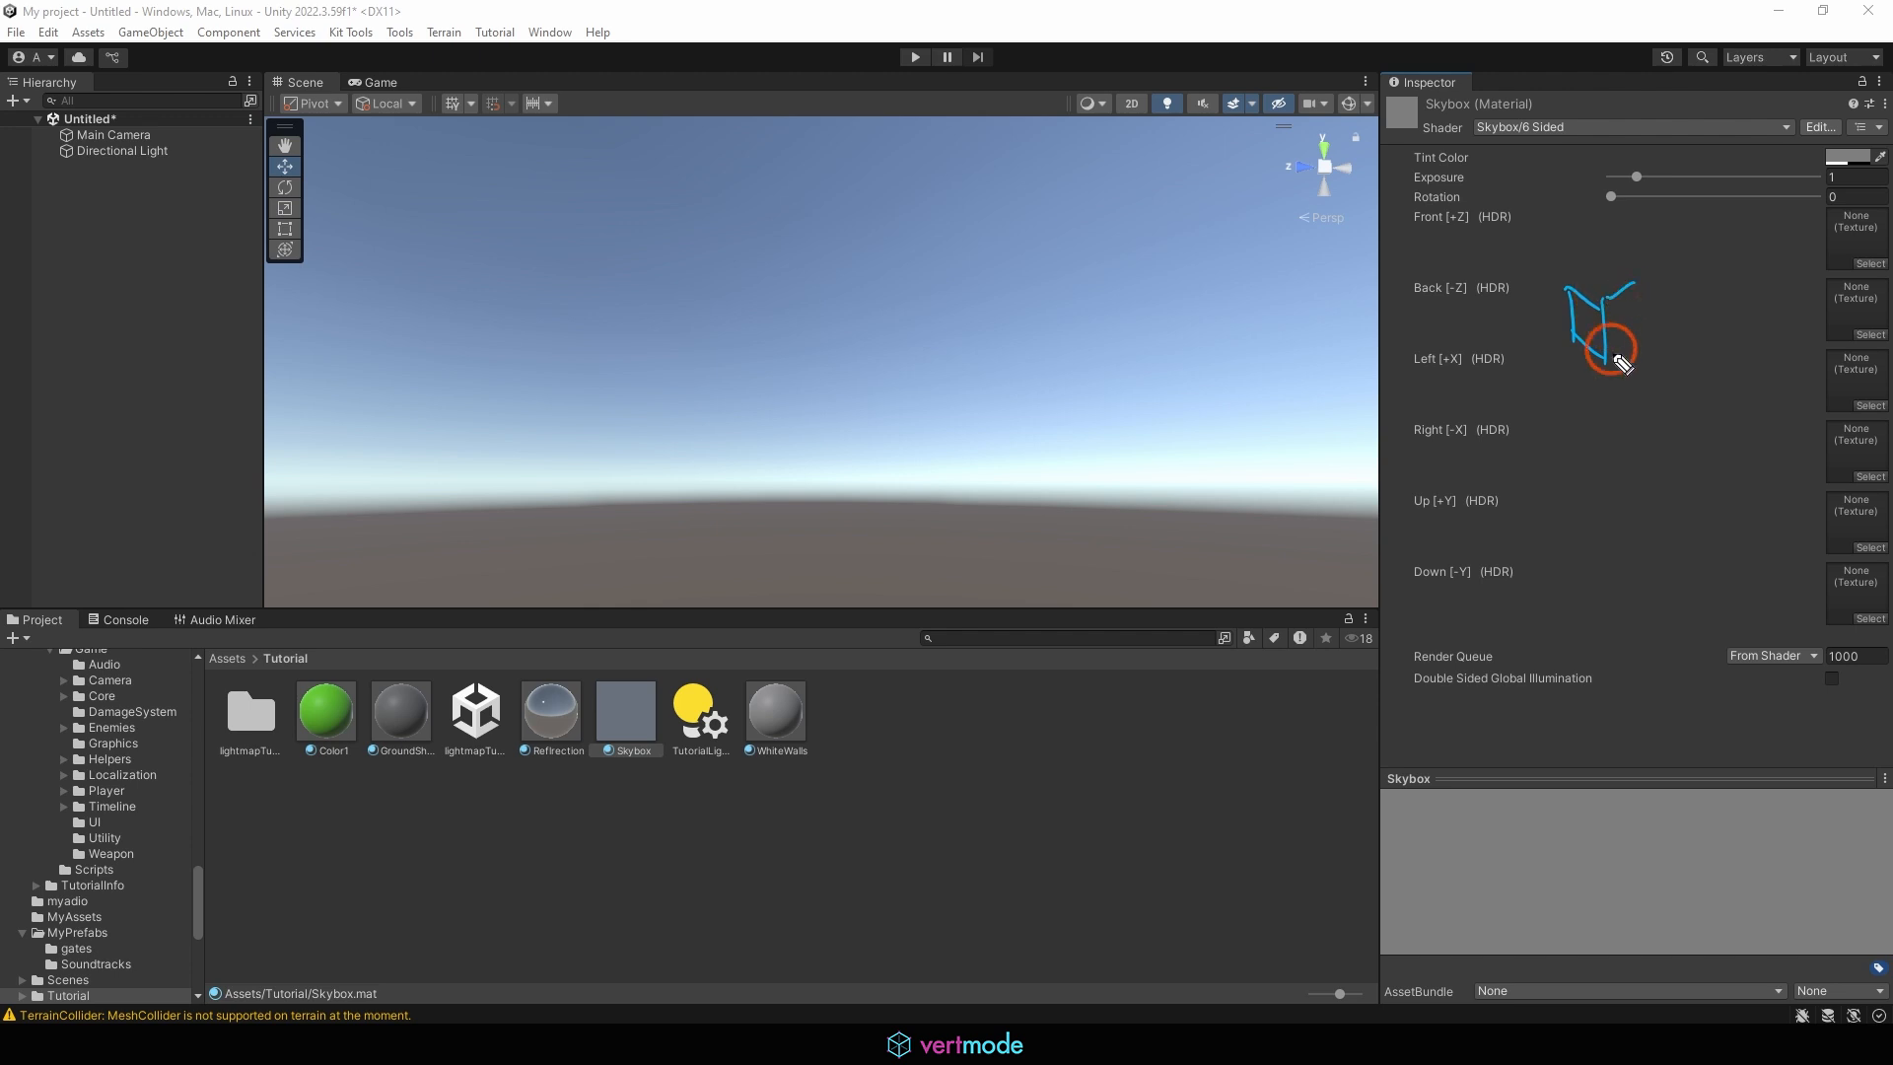
{"action": "mouse_move", "coordinate": [1609, 351]}
{"action": "left_mouse_down"}
{"action": "mouse_move", "coordinate": [1637, 331]}
{"action": "mouse_move", "coordinate": [1605, 266]}
{"action": "mouse_move", "coordinate": [1637, 284]}
{"action": "left_mouse_up"}
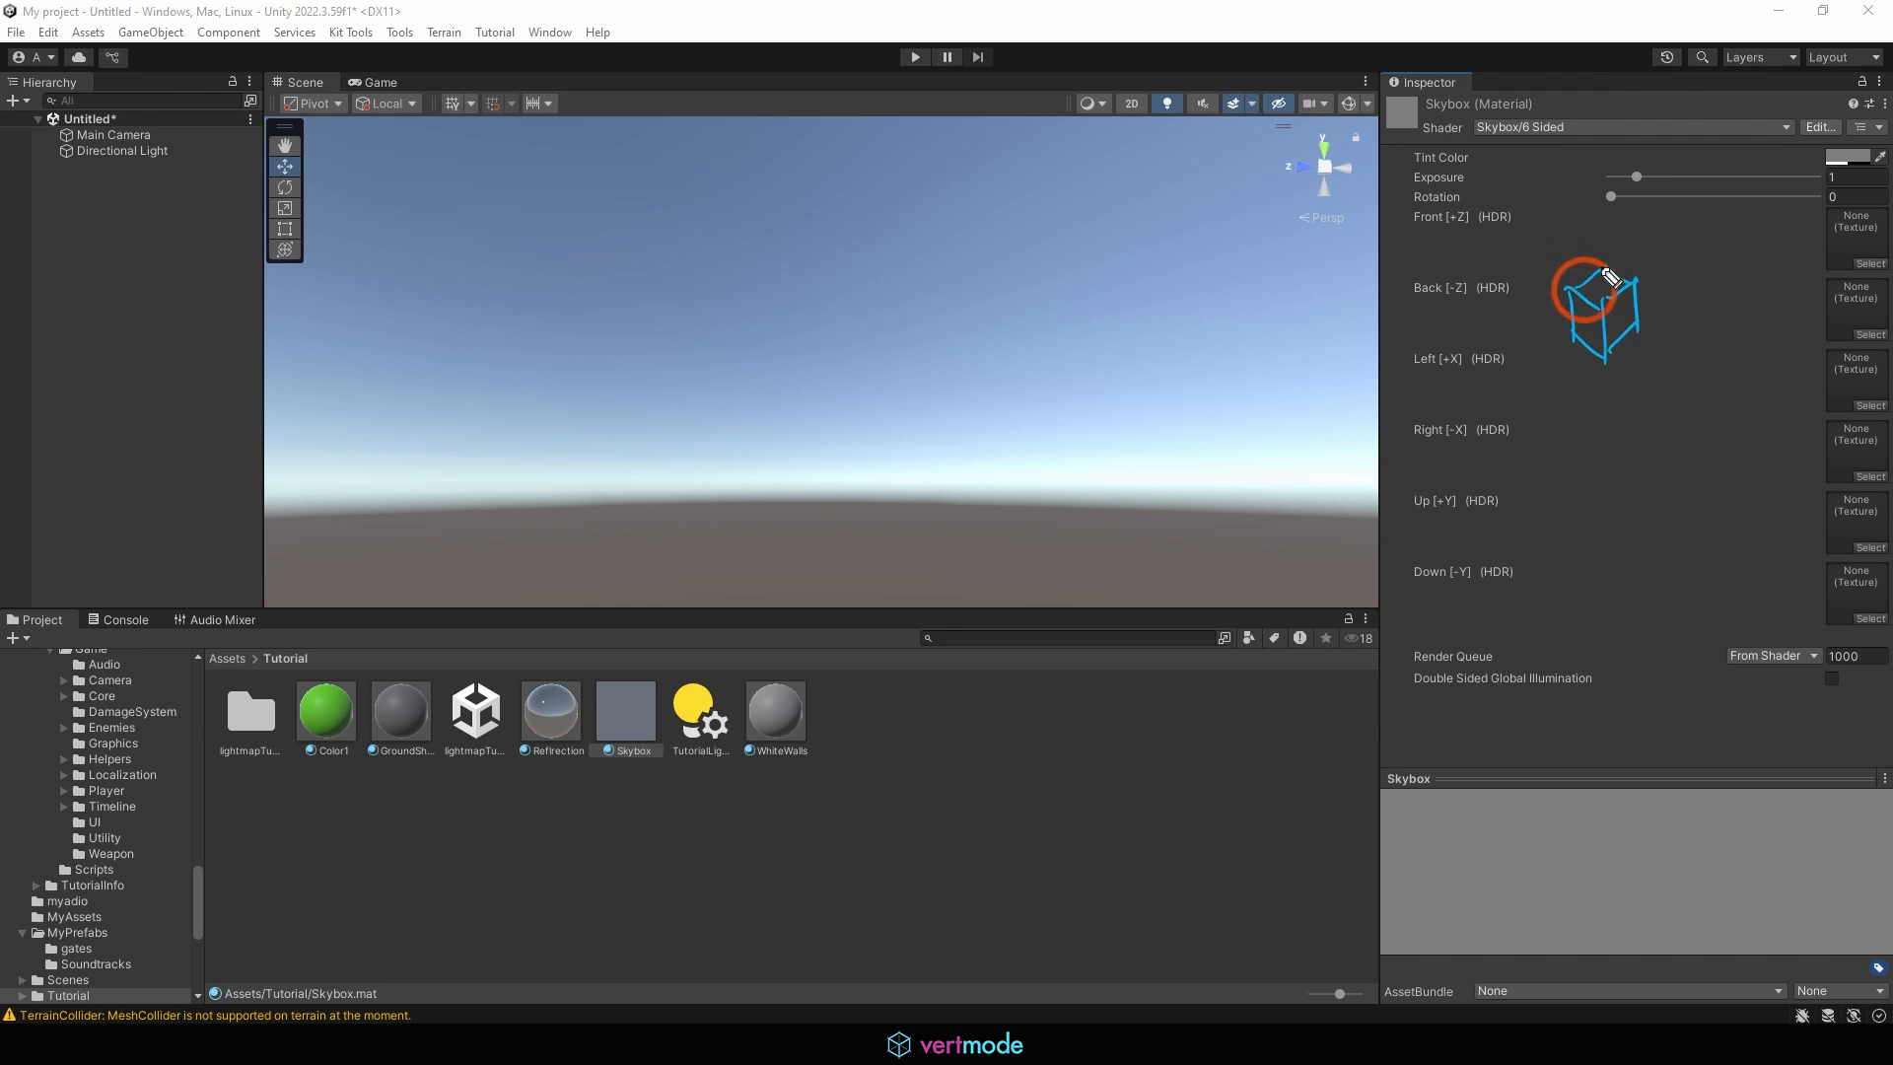
{"action": "mouse_move", "coordinate": [1590, 208]}
{"action": "left_mouse_down"}
{"action": "mouse_move", "coordinate": [1596, 264]}
{"action": "mouse_move", "coordinate": [1659, 321]}
{"action": "left_mouse_up"}
{"action": "left_click_drag", "start_coordinate": [1521, 331], "coordinate": [1577, 320]}
{"action": "left_click_drag", "start_coordinate": [1576, 319], "coordinate": [1552, 348]}
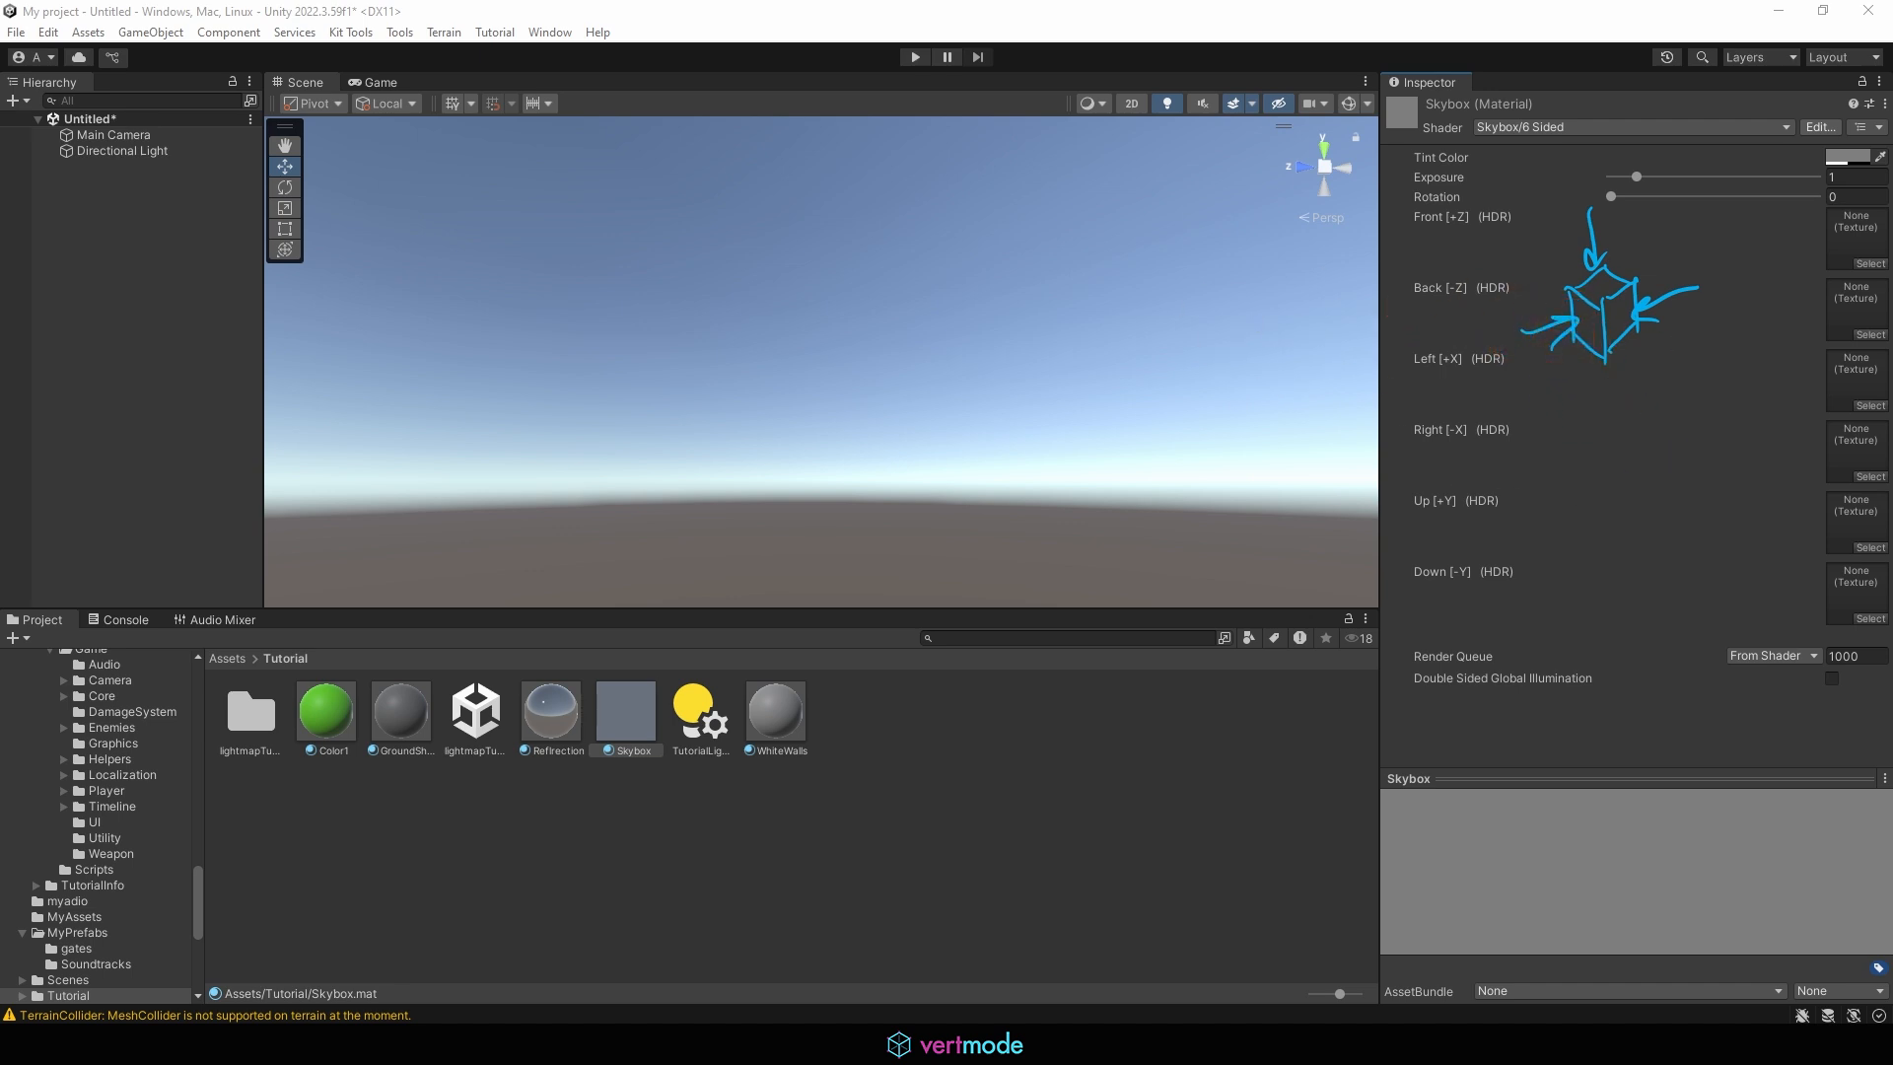
{"action": "key", "text": "Escape"}
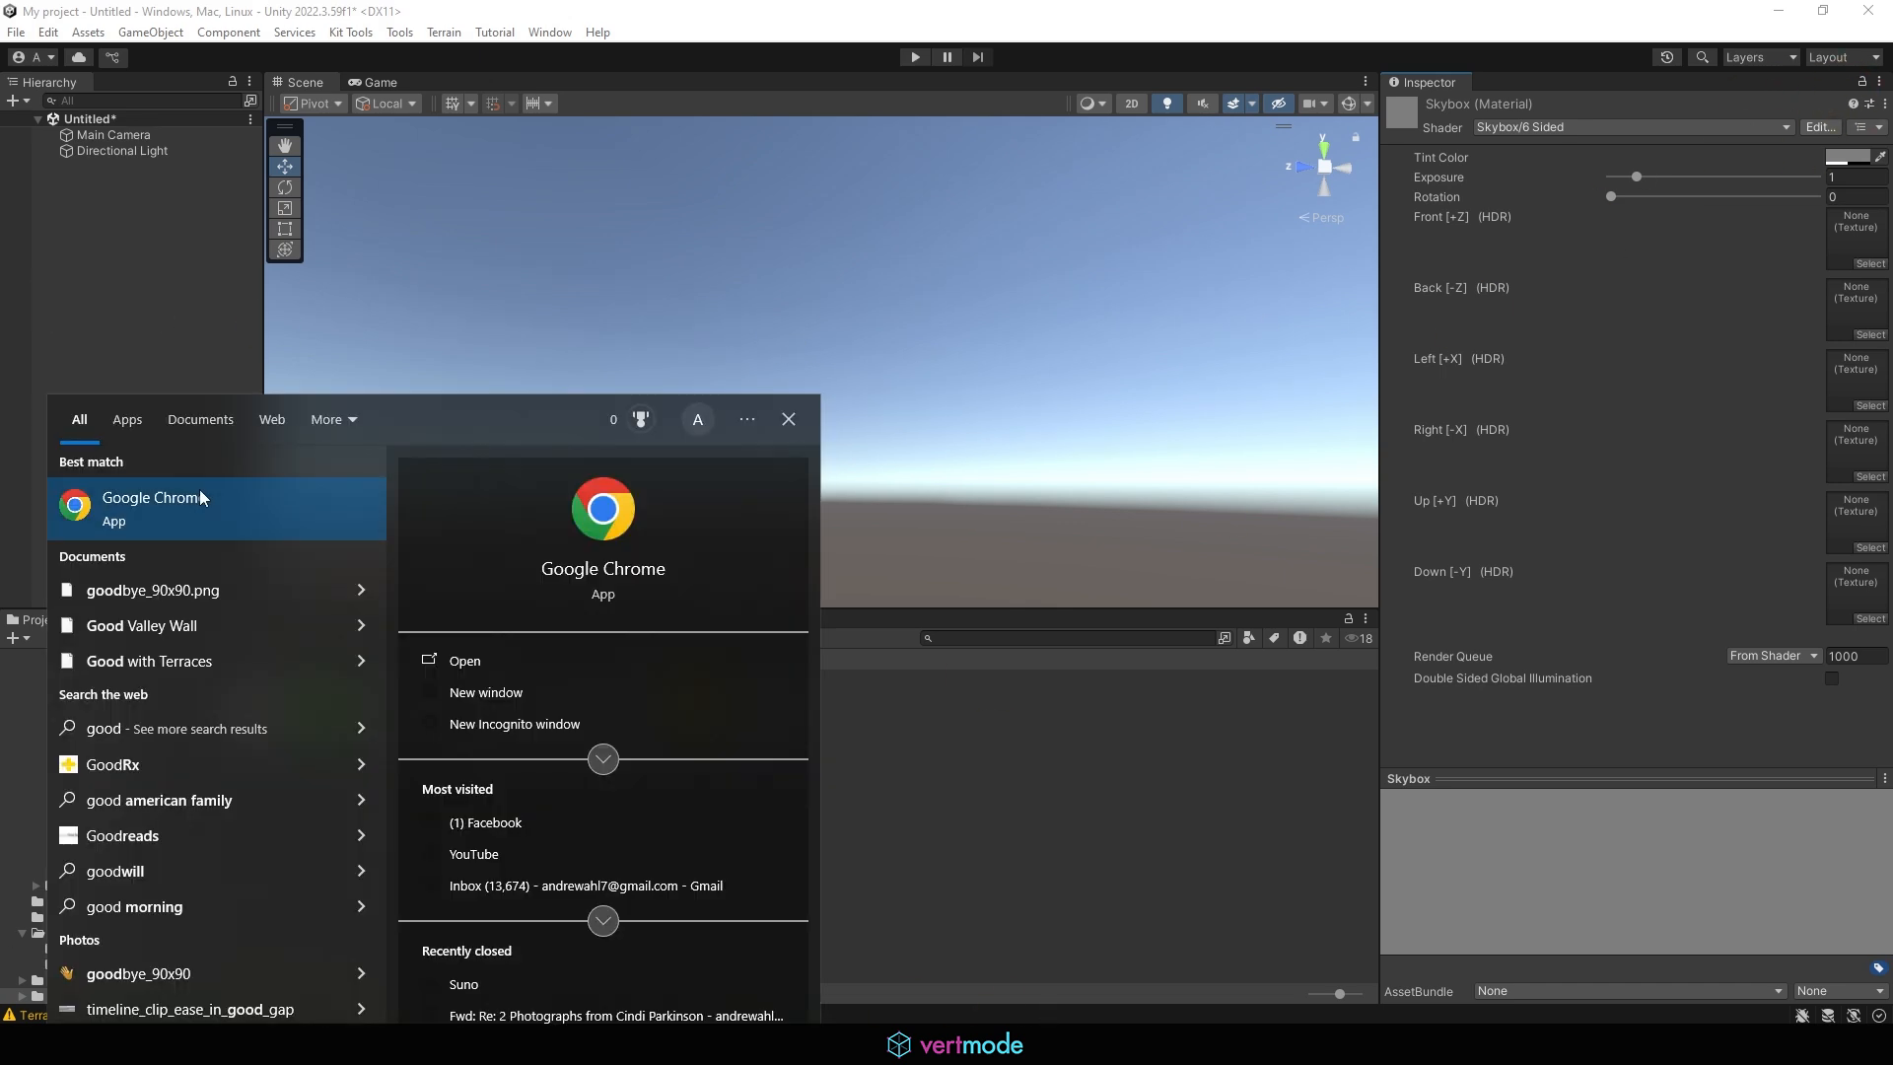
Switch to Google Chrome, search for cube map, and preview the LearnOpenGL - Cubemaps image
{"action": "left_click", "coordinate": [216, 491]}
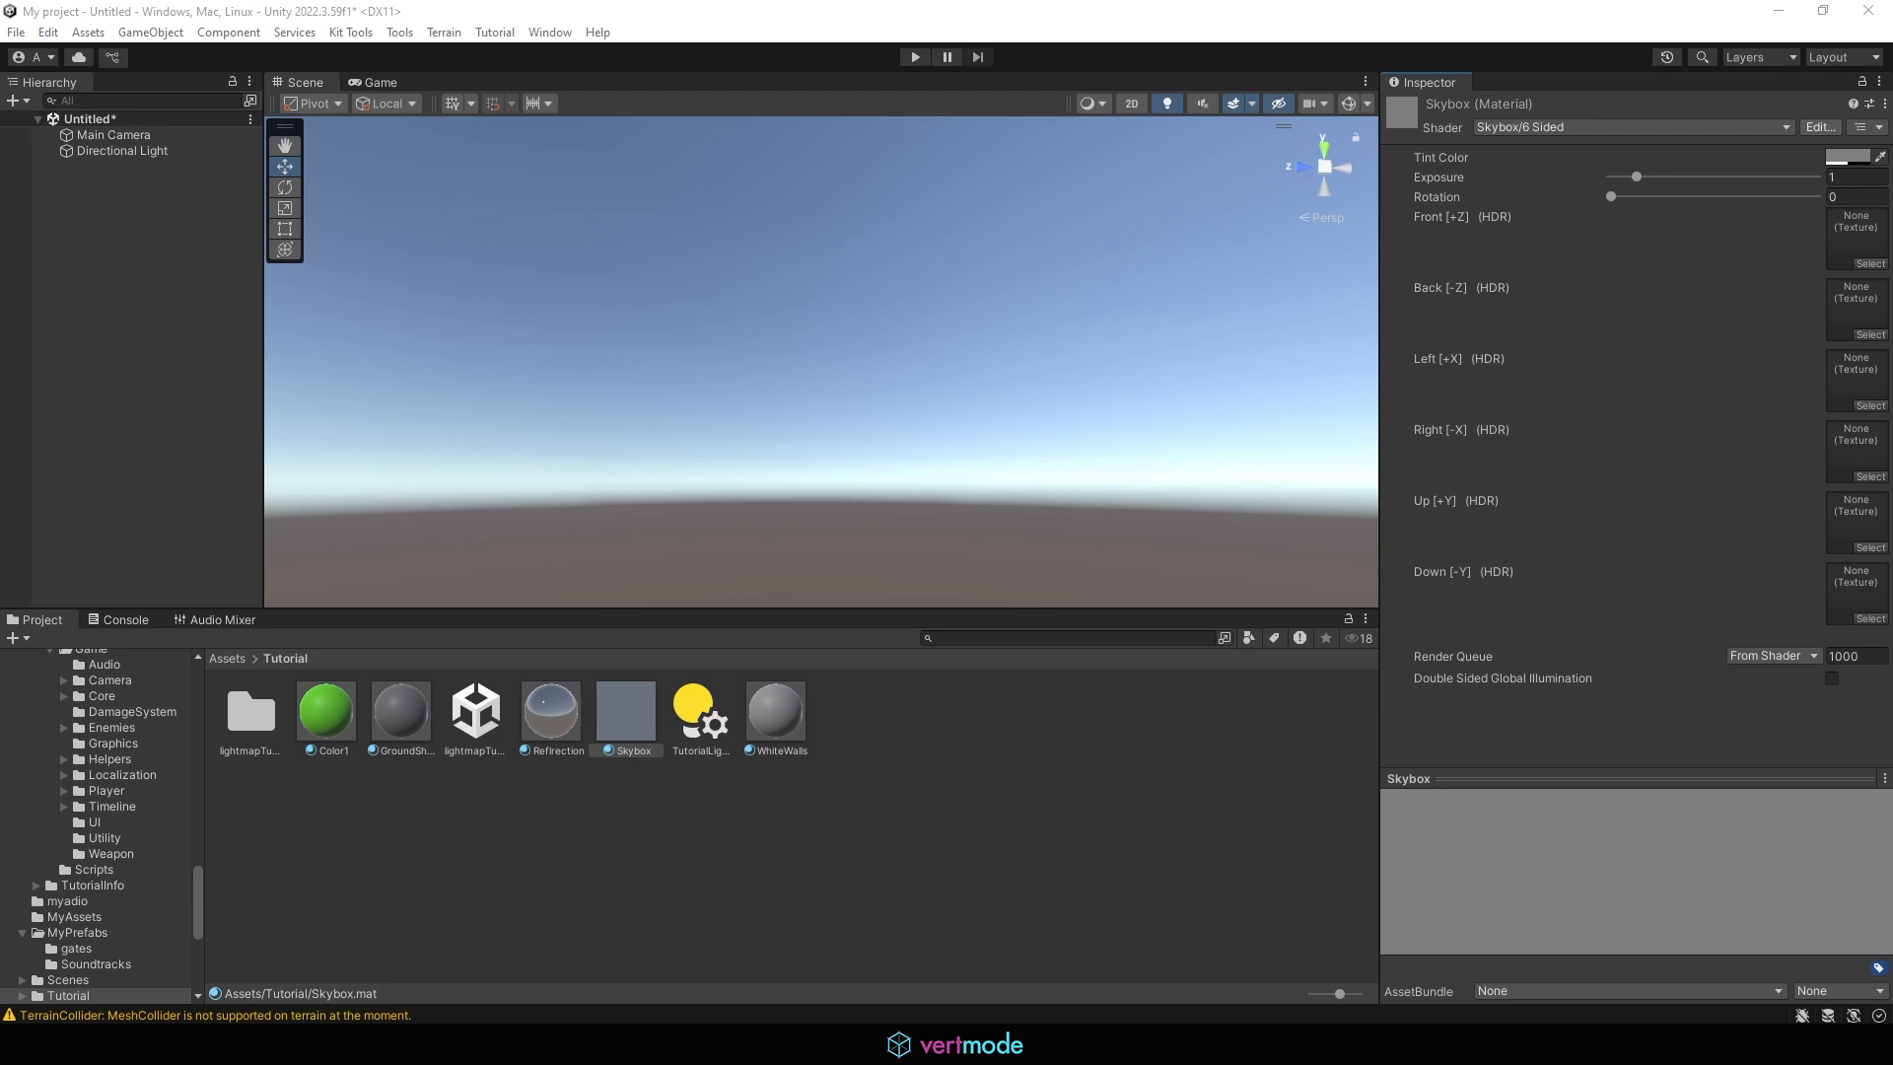
{"action": "left_click", "coordinate": [833, 6]}
{"action": "type", "text": "c"}
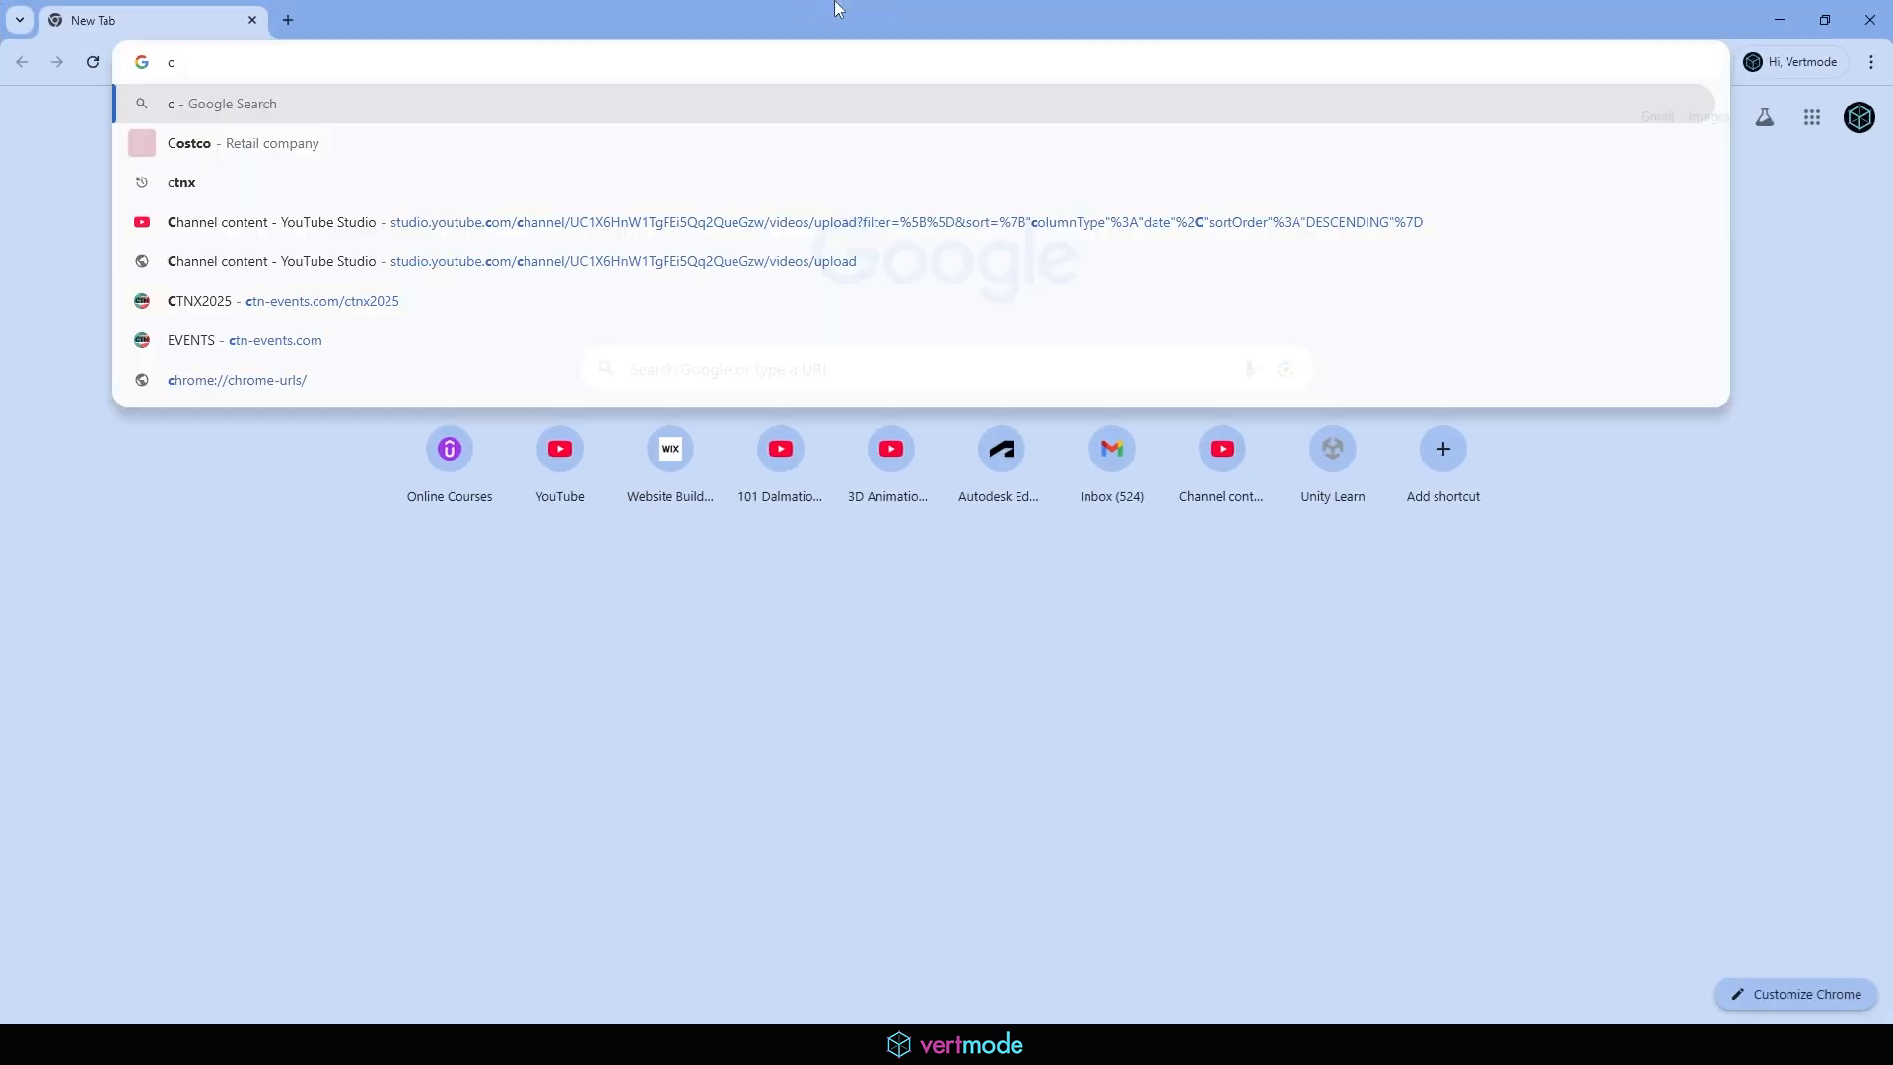
{"action": "type", "text": "ube map"}
{"action": "key", "text": "Return"}
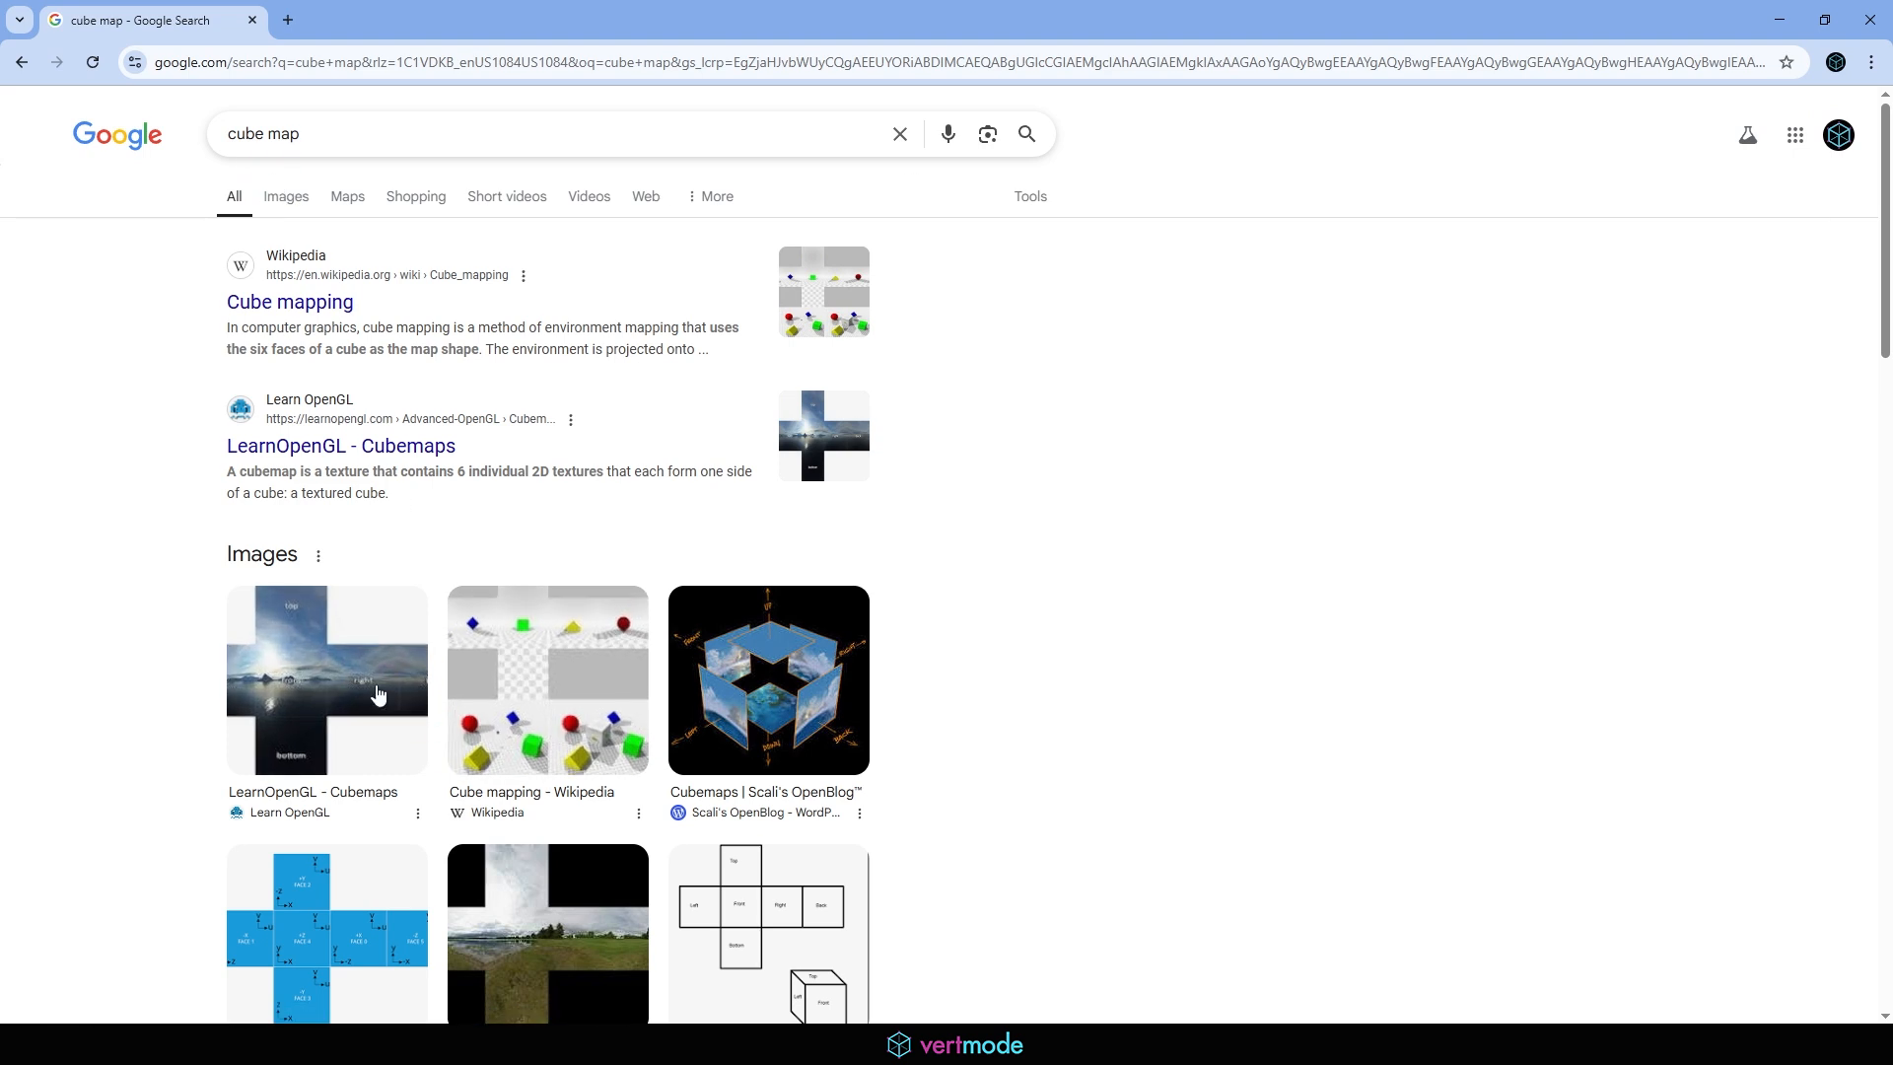
{"action": "left_click", "coordinate": [361, 683]}
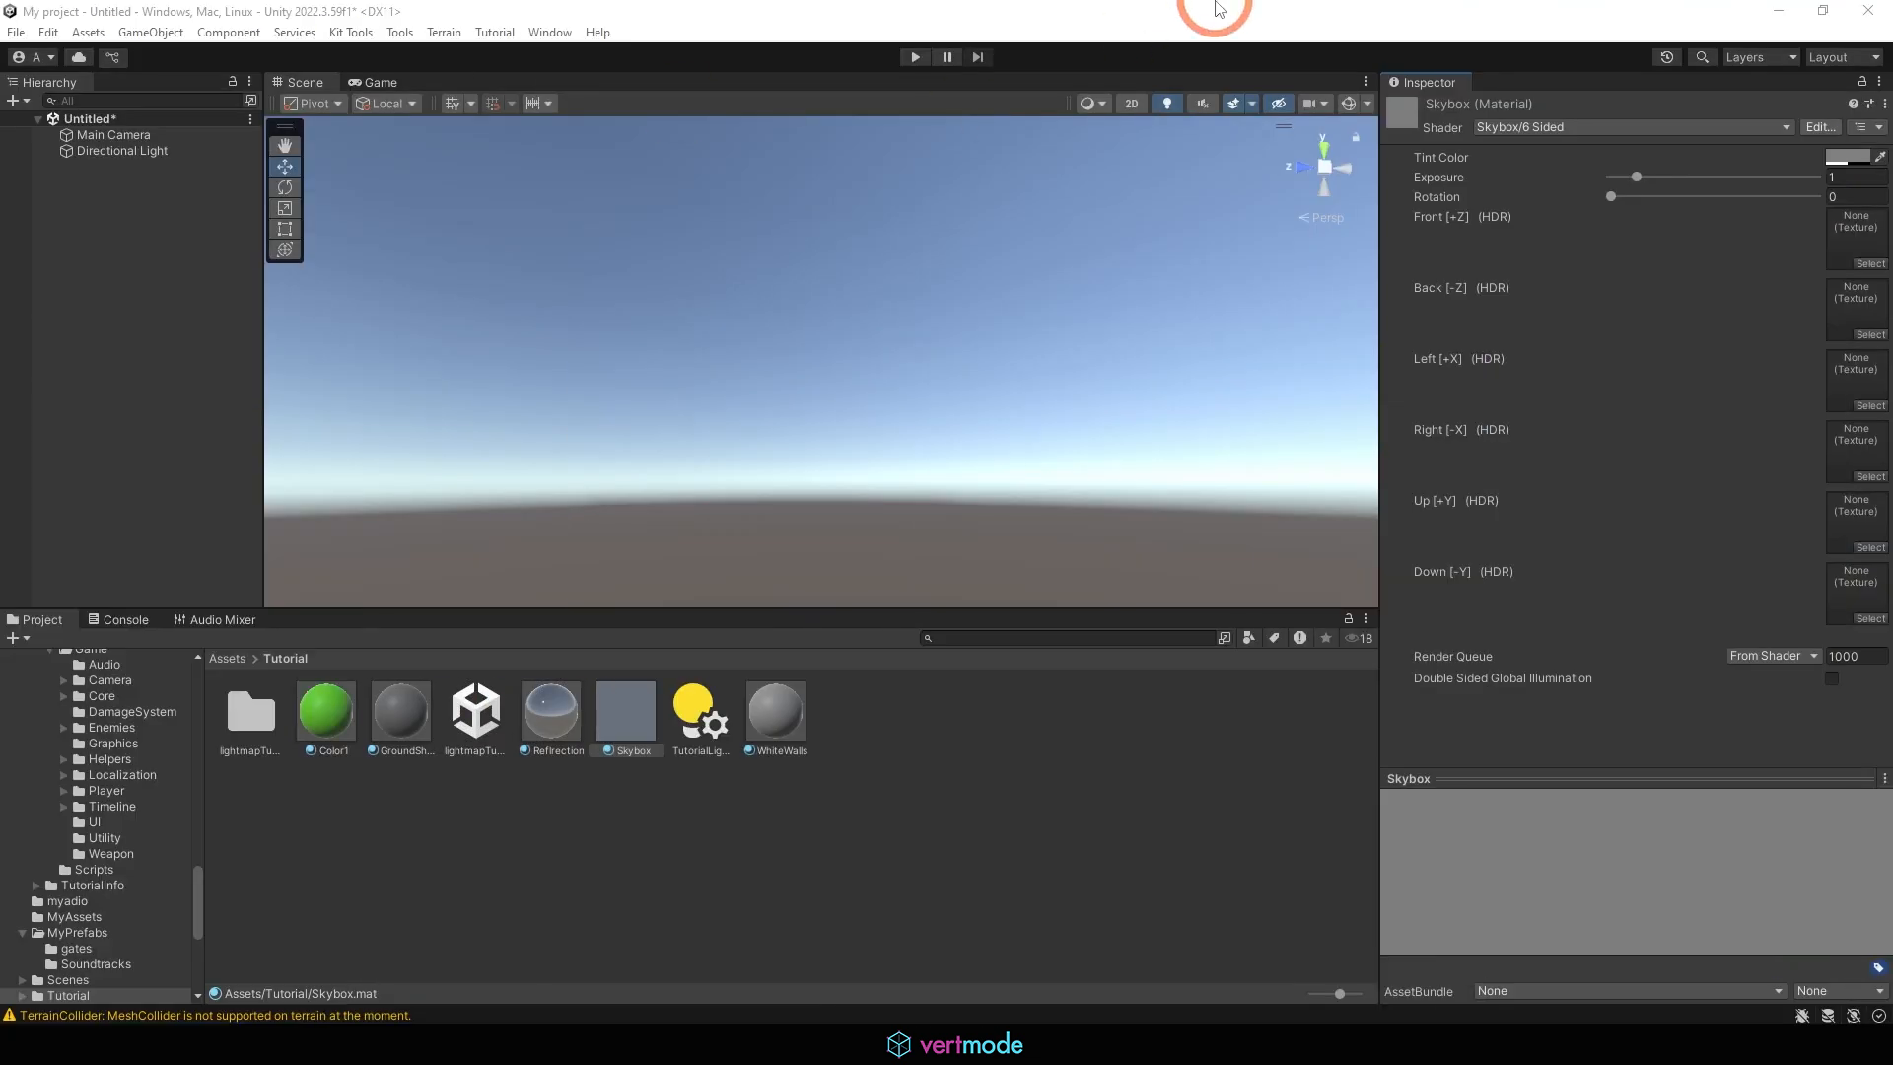
Return to Unity and change the Skybox material's shader to Skybox/Cubemap
{"action": "left_click", "coordinate": [1541, 127]}
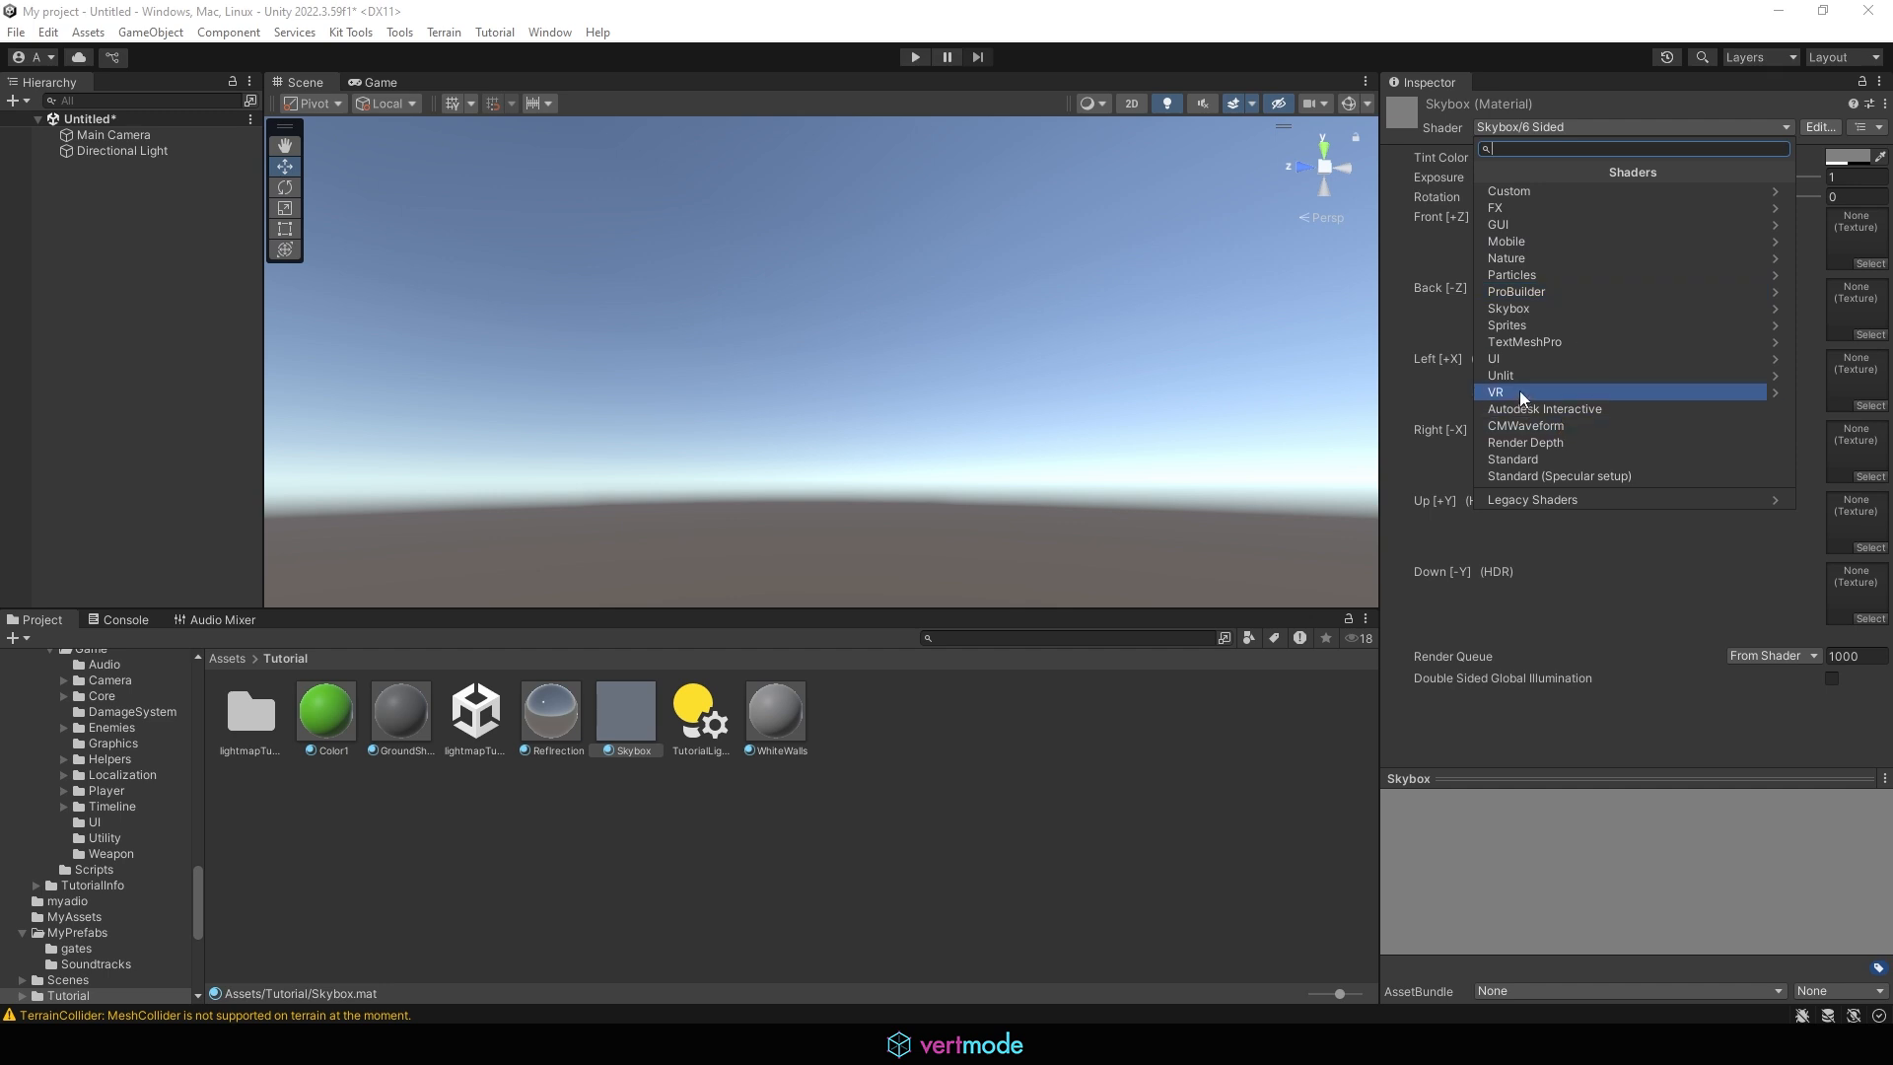
{"action": "left_click", "coordinate": [1547, 309]}
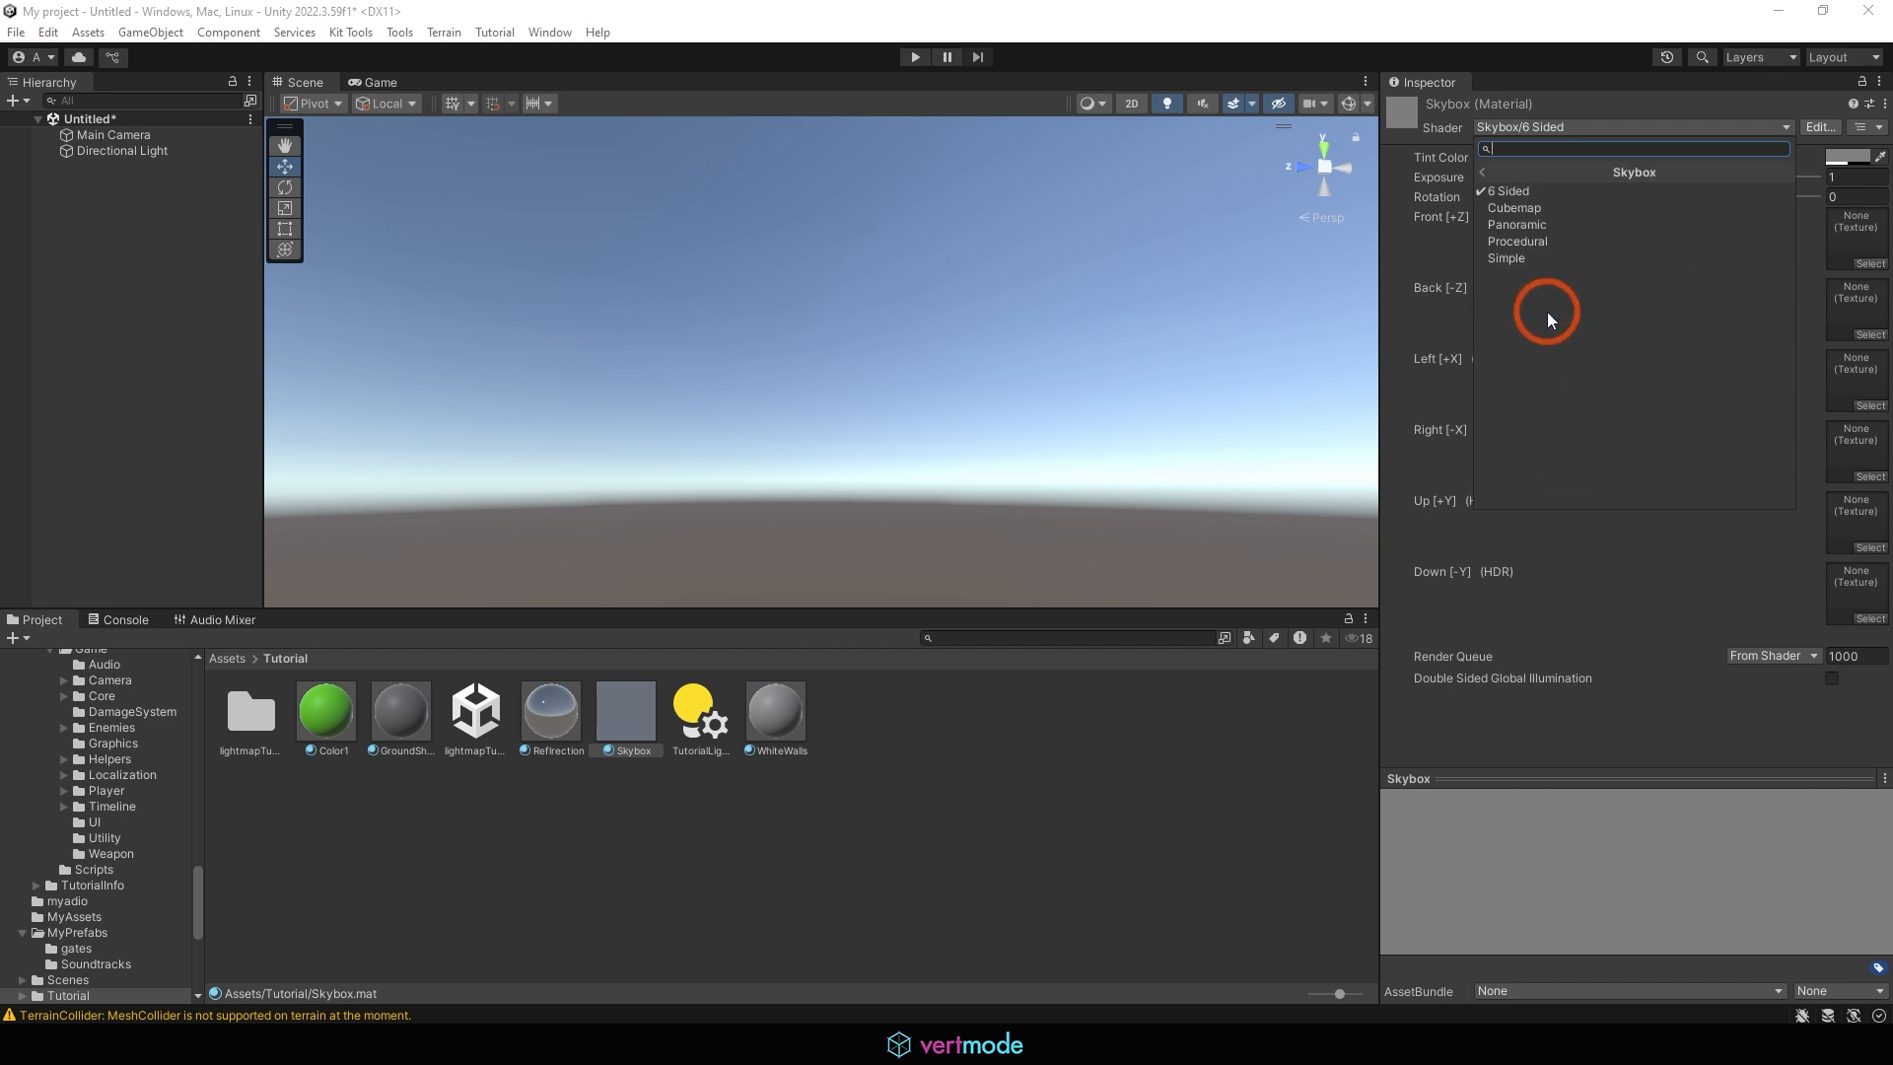
{"action": "left_click", "coordinate": [1544, 207]}
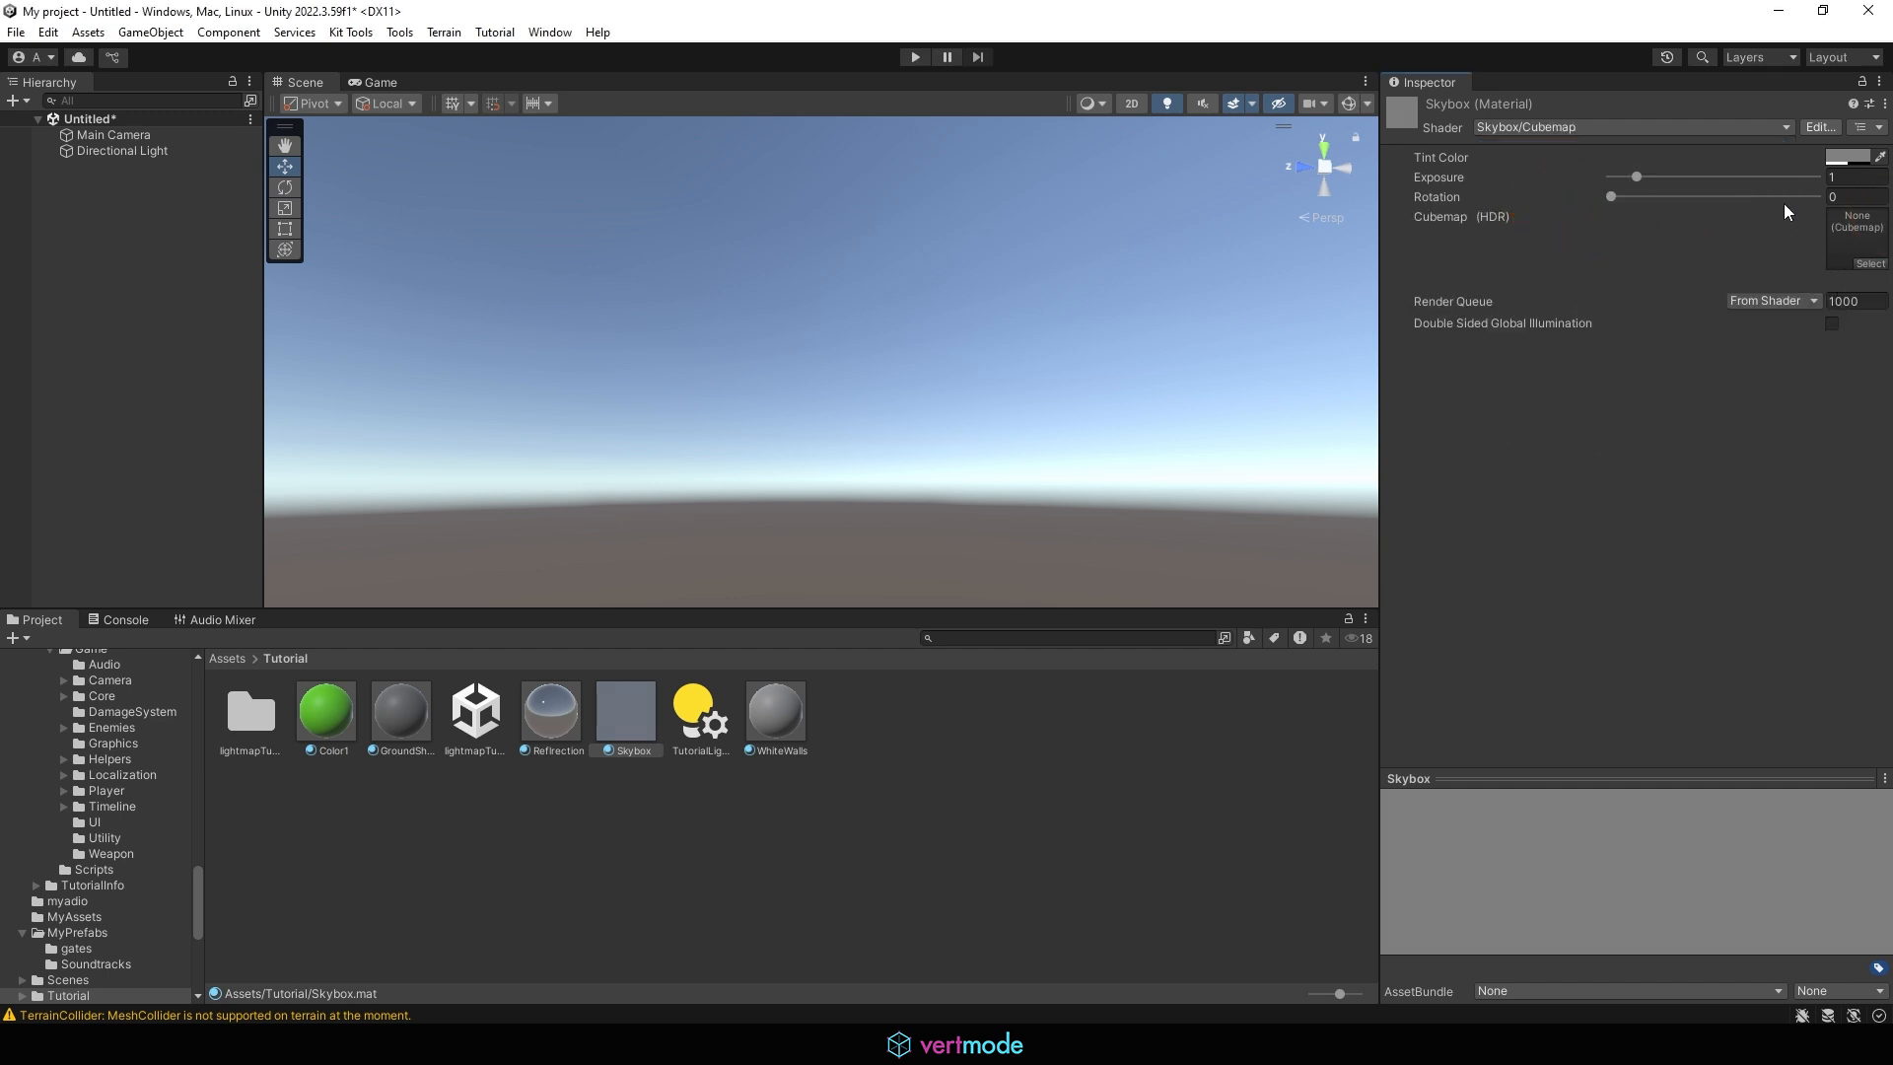
Change the Skybox material's shader to Skybox/Panoramic
{"action": "left_click", "coordinate": [1529, 126]}
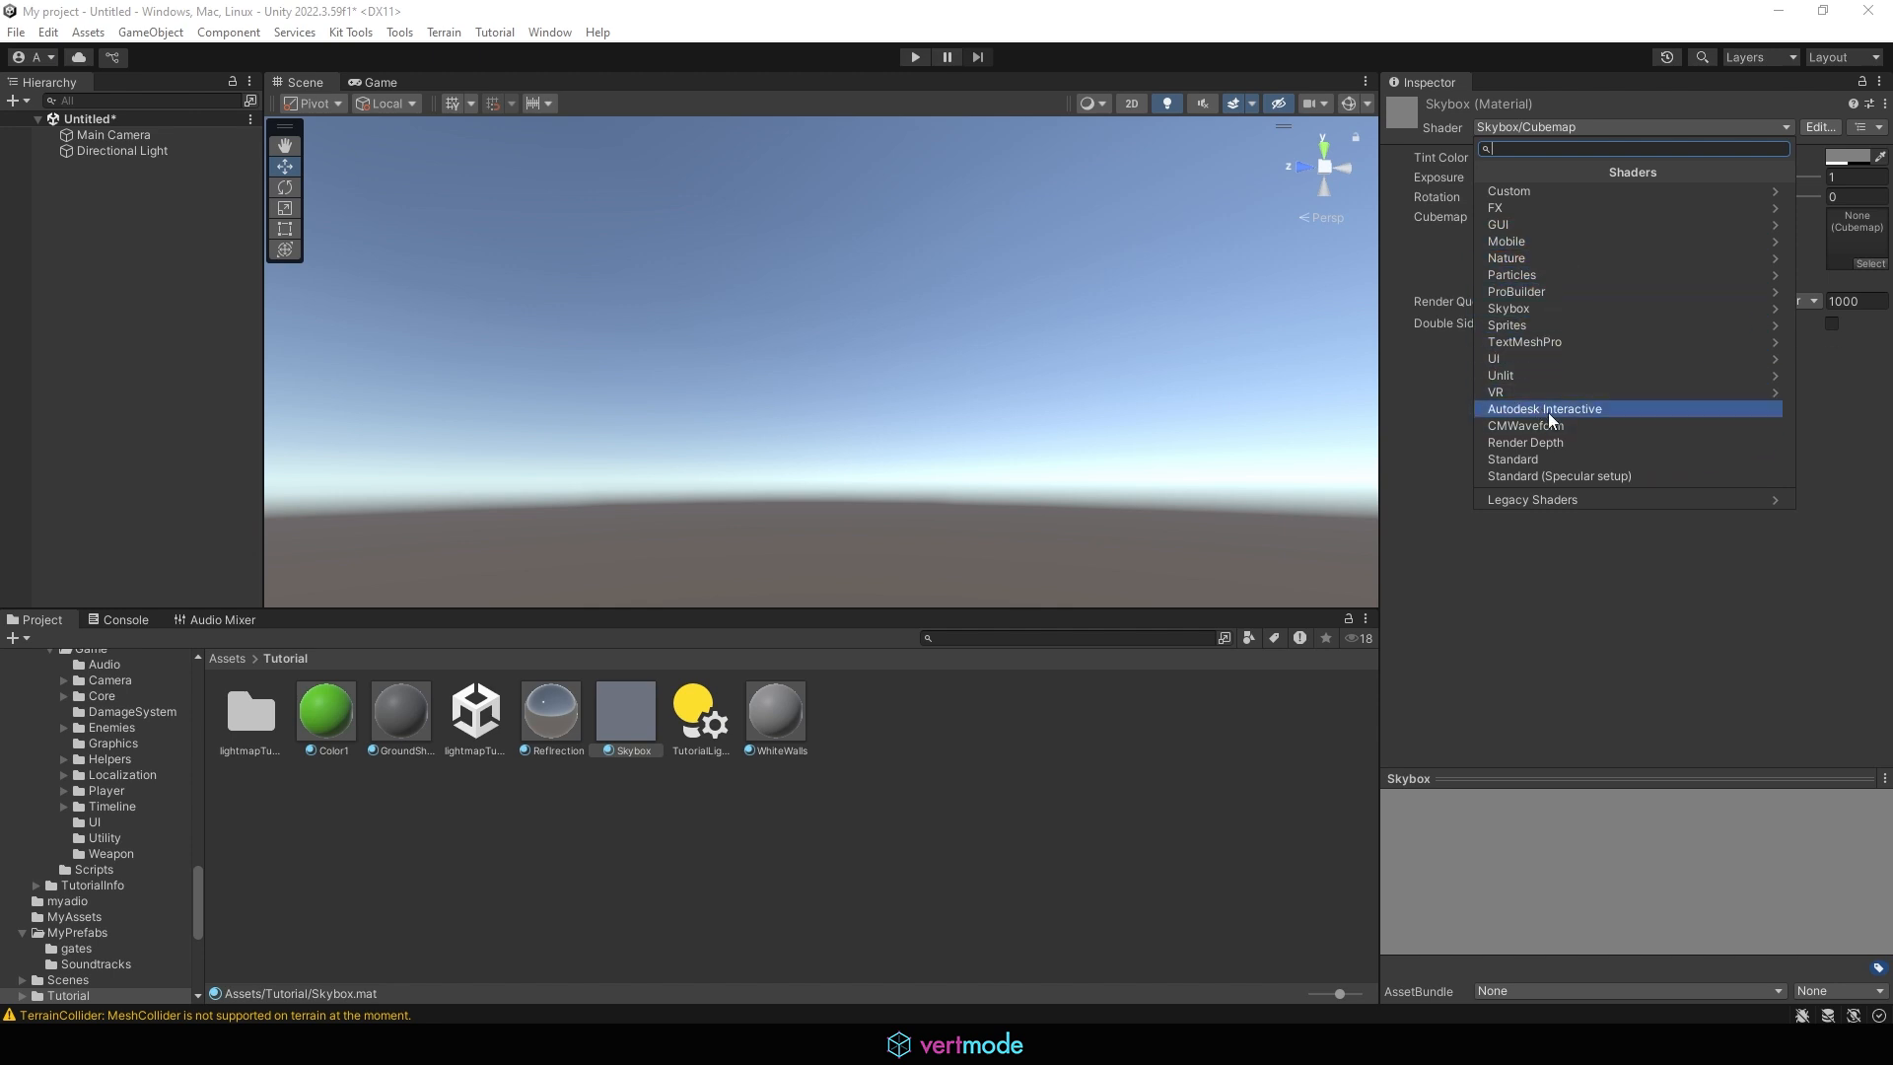
{"action": "left_click", "coordinate": [1593, 307]}
{"action": "left_click", "coordinate": [1548, 223]}
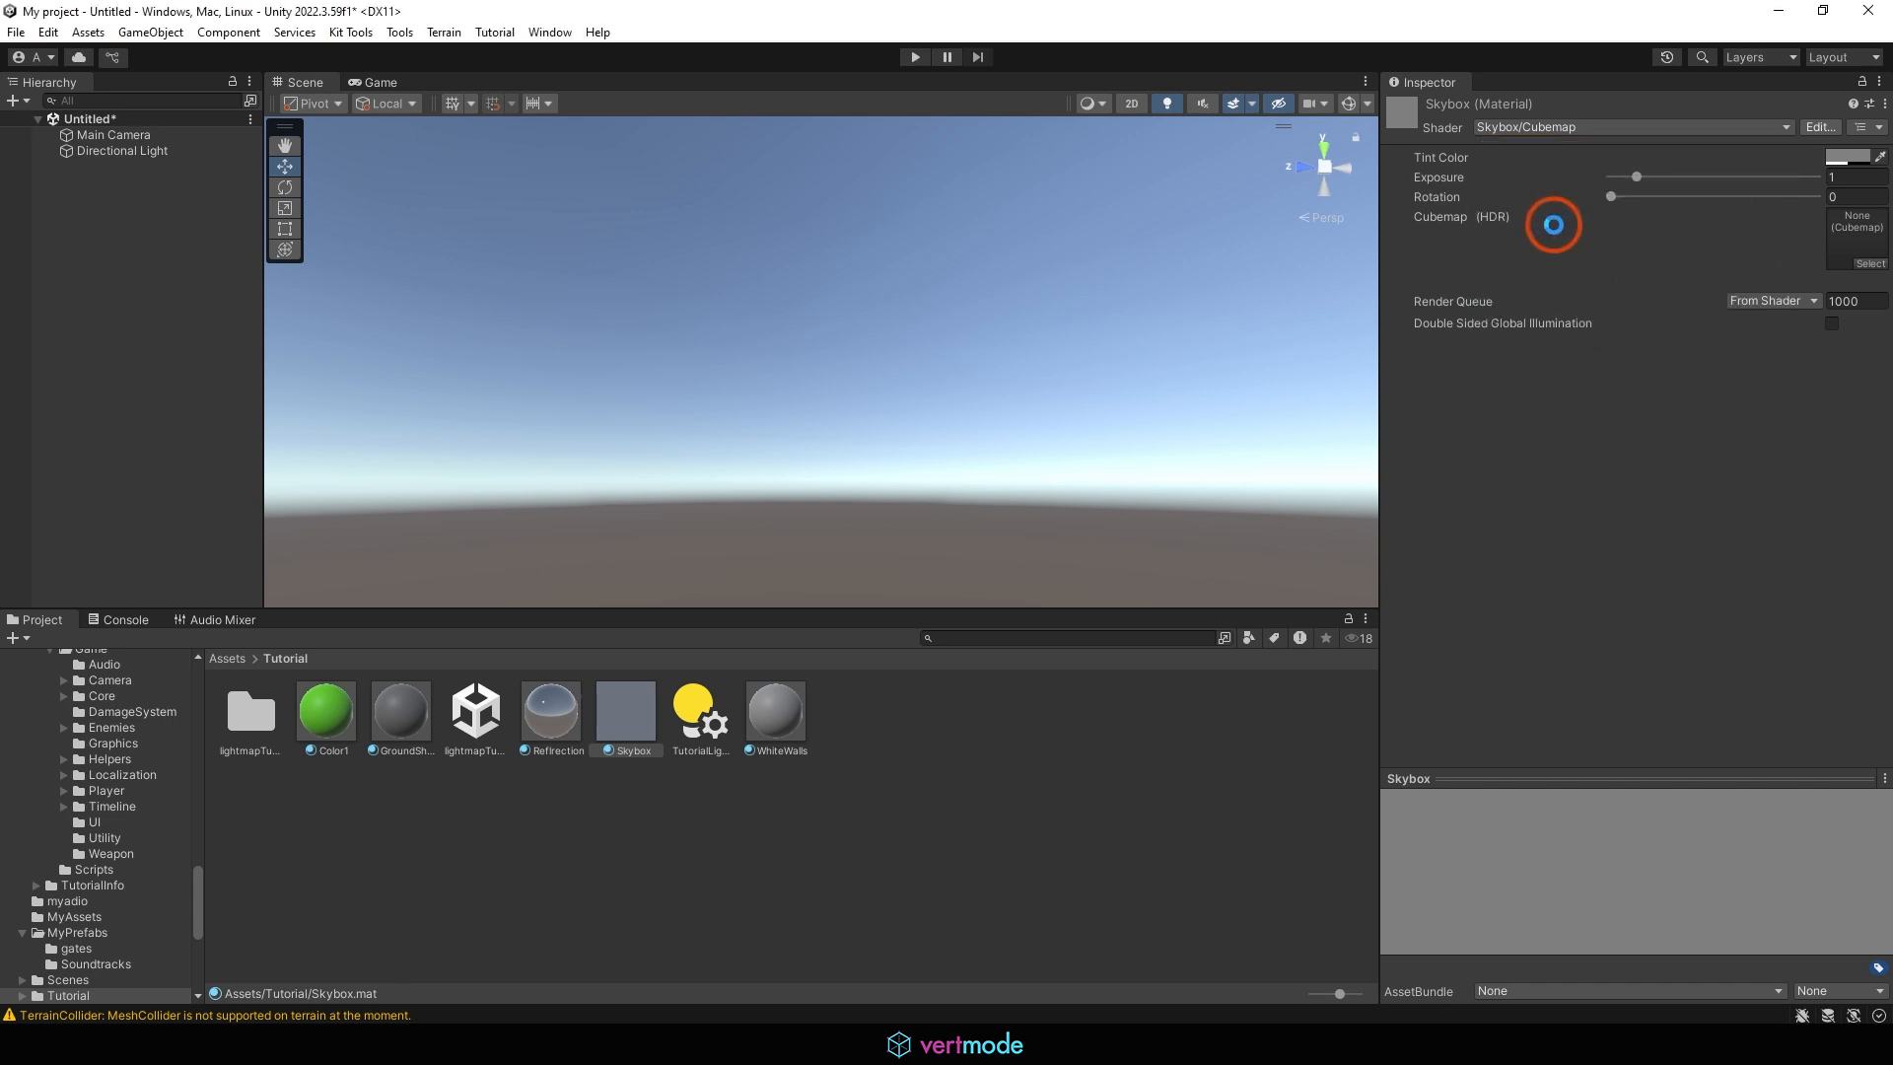
{"action": "left_click", "coordinate": [1674, 227]}
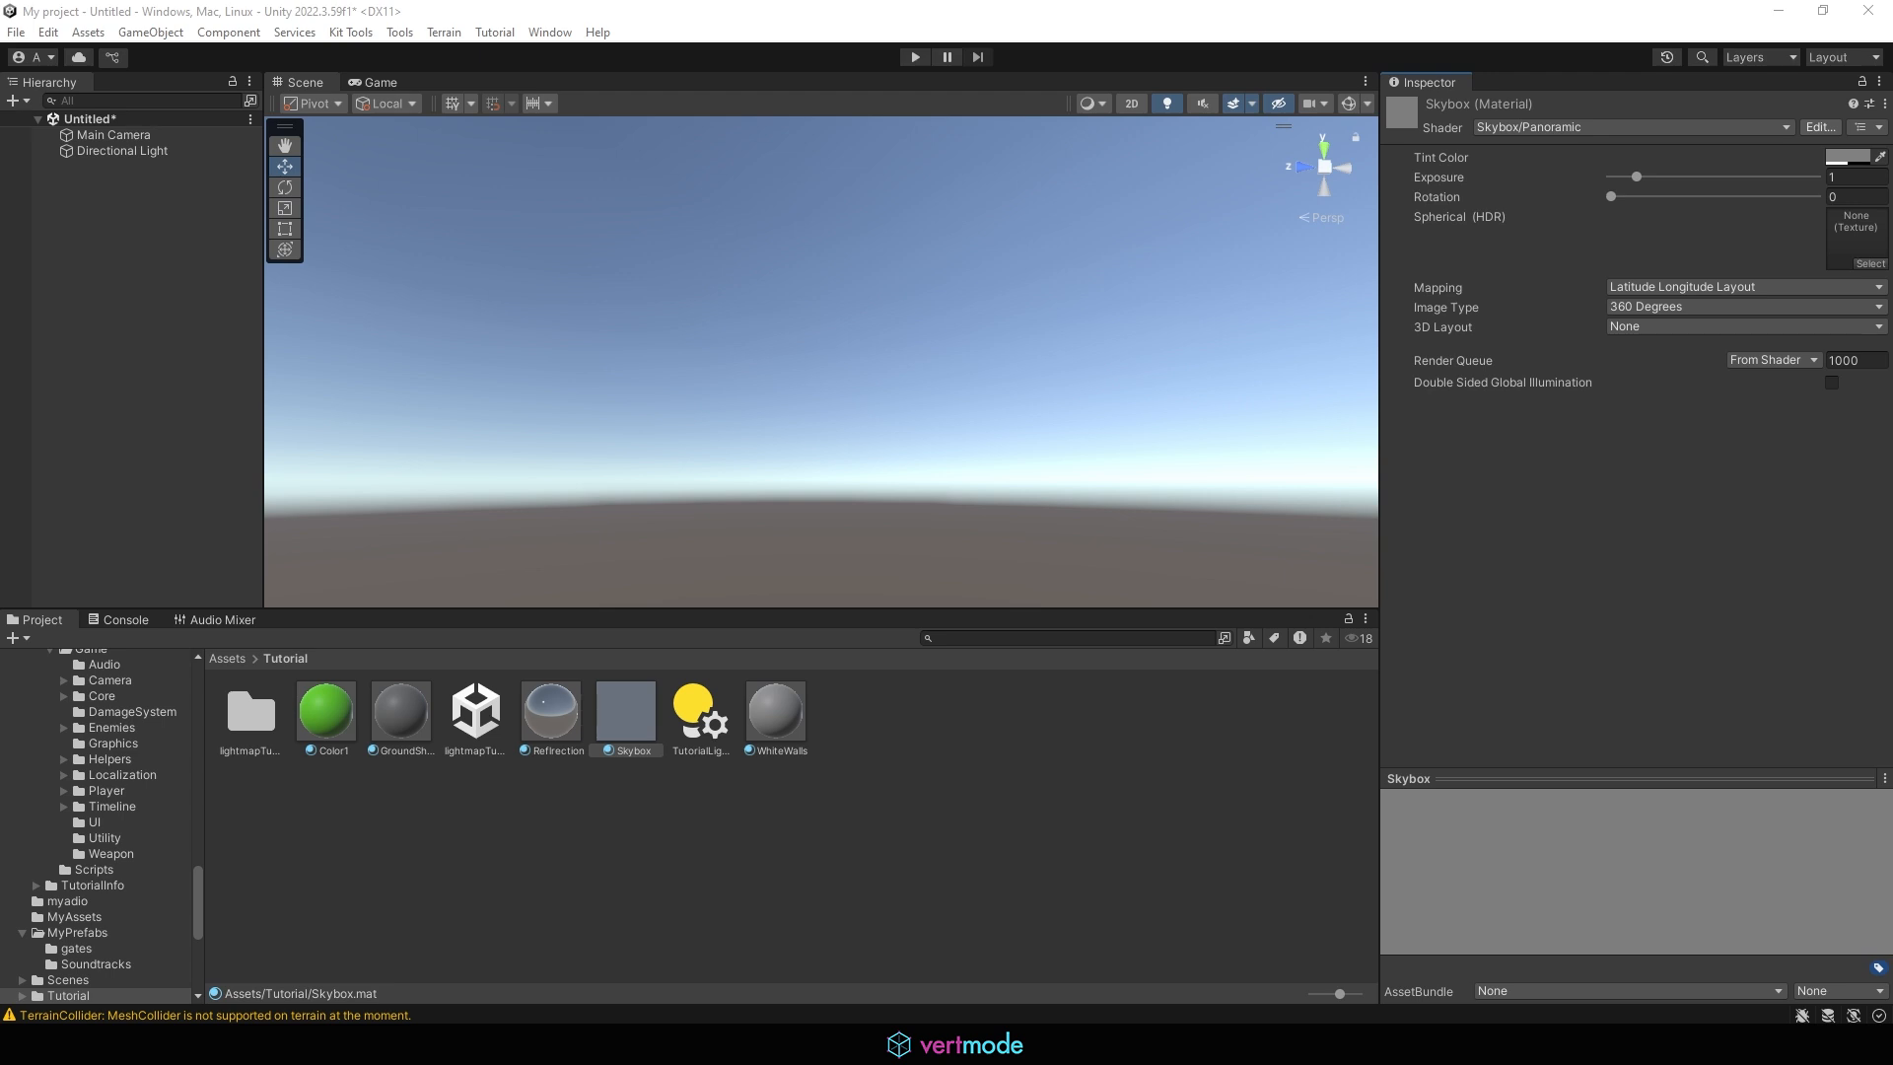
Import the Milkyway_Light and Milkyway_small HDR images from the Milkyway folder in File Explorer into Unity's Assets/Tutorial folder
{"action": "left_click_drag", "start_coordinate": [625, 261], "coordinate": [763, 204]}
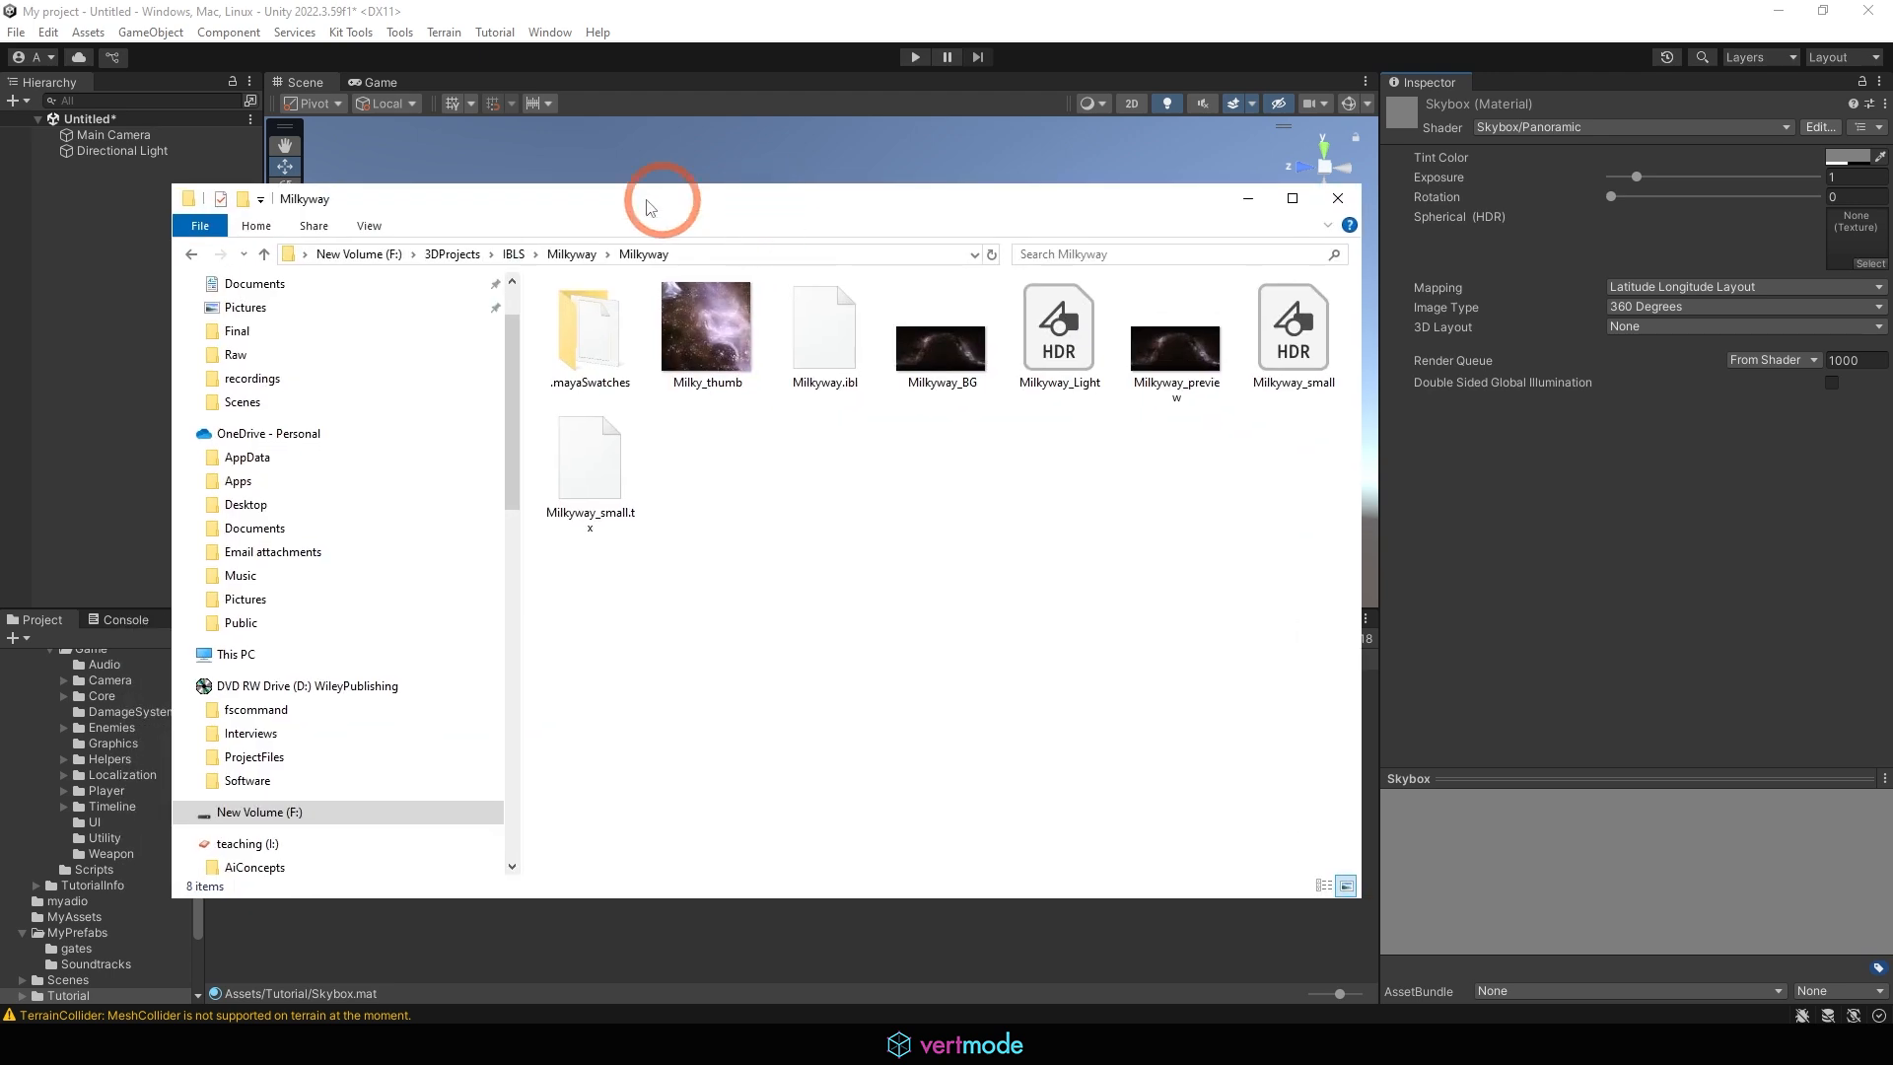
{"action": "left_click", "coordinate": [1041, 348]}
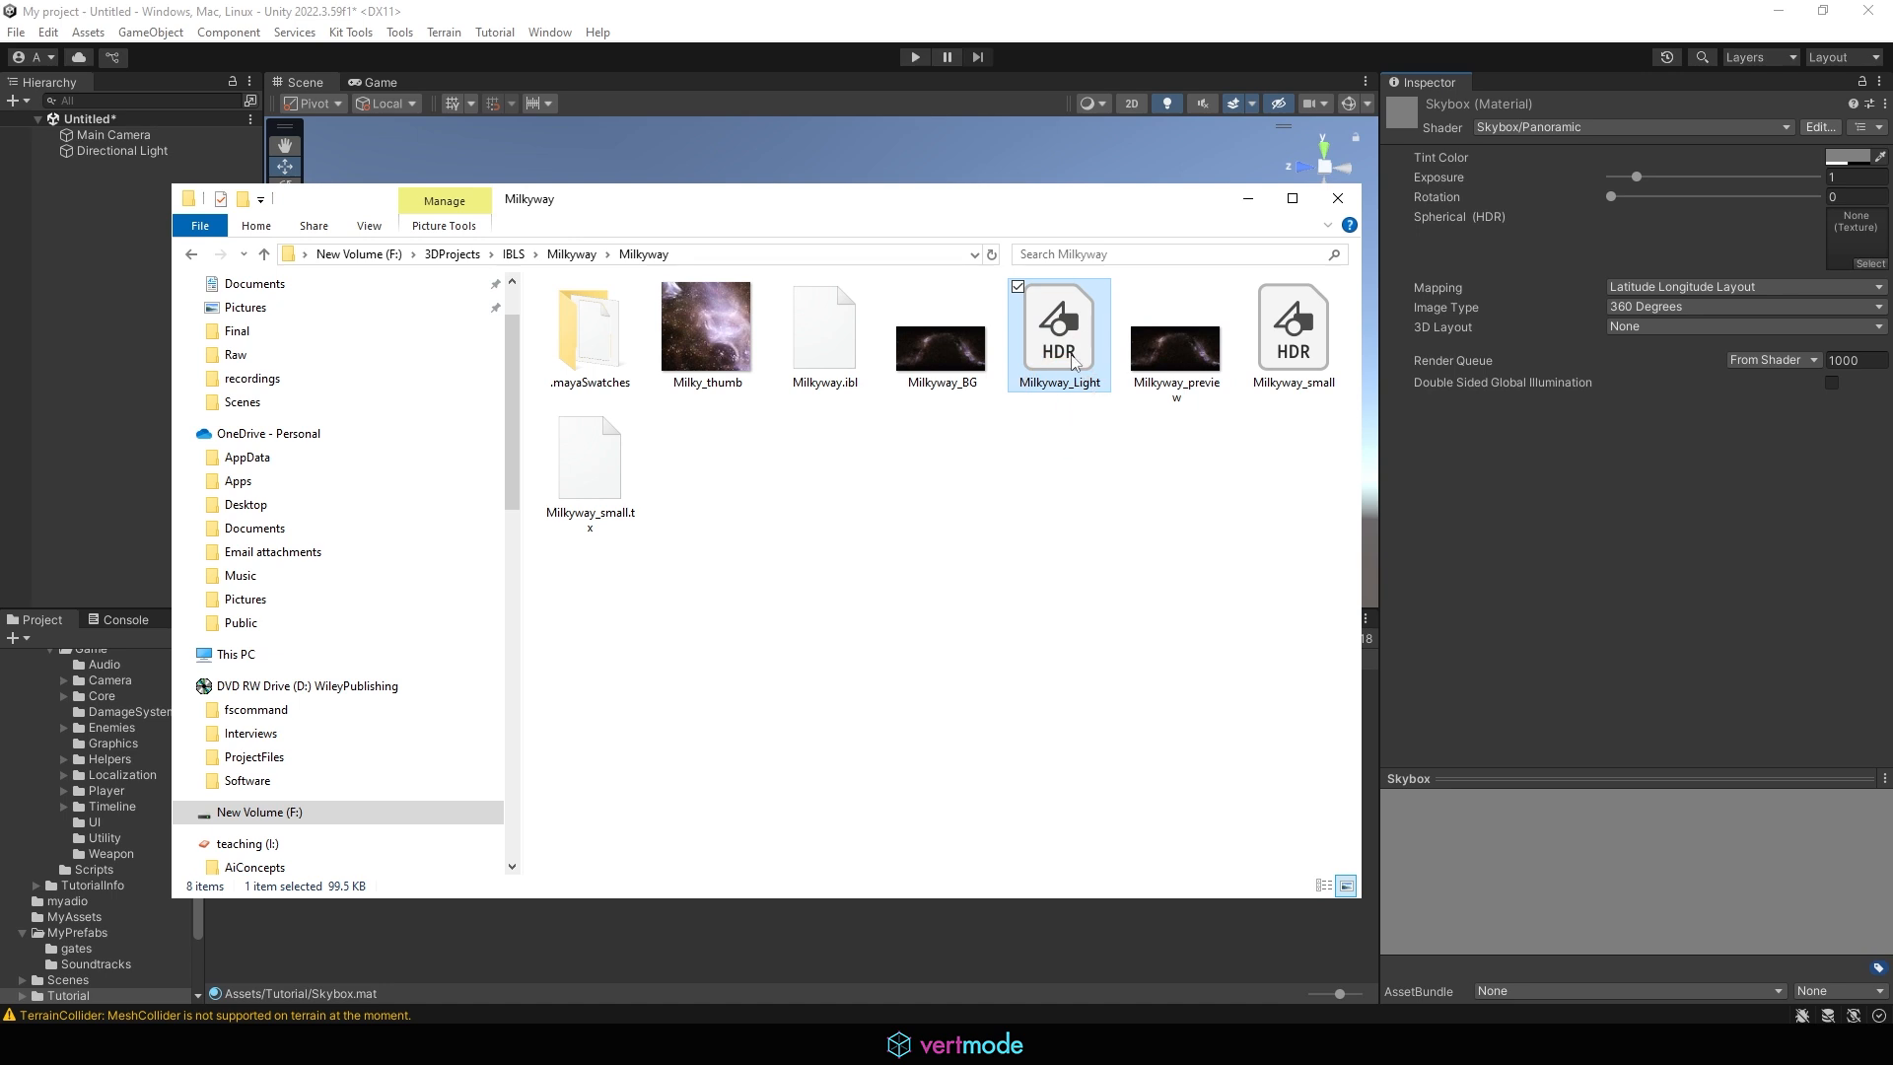
{"action": "left_click", "coordinate": [1326, 330]}
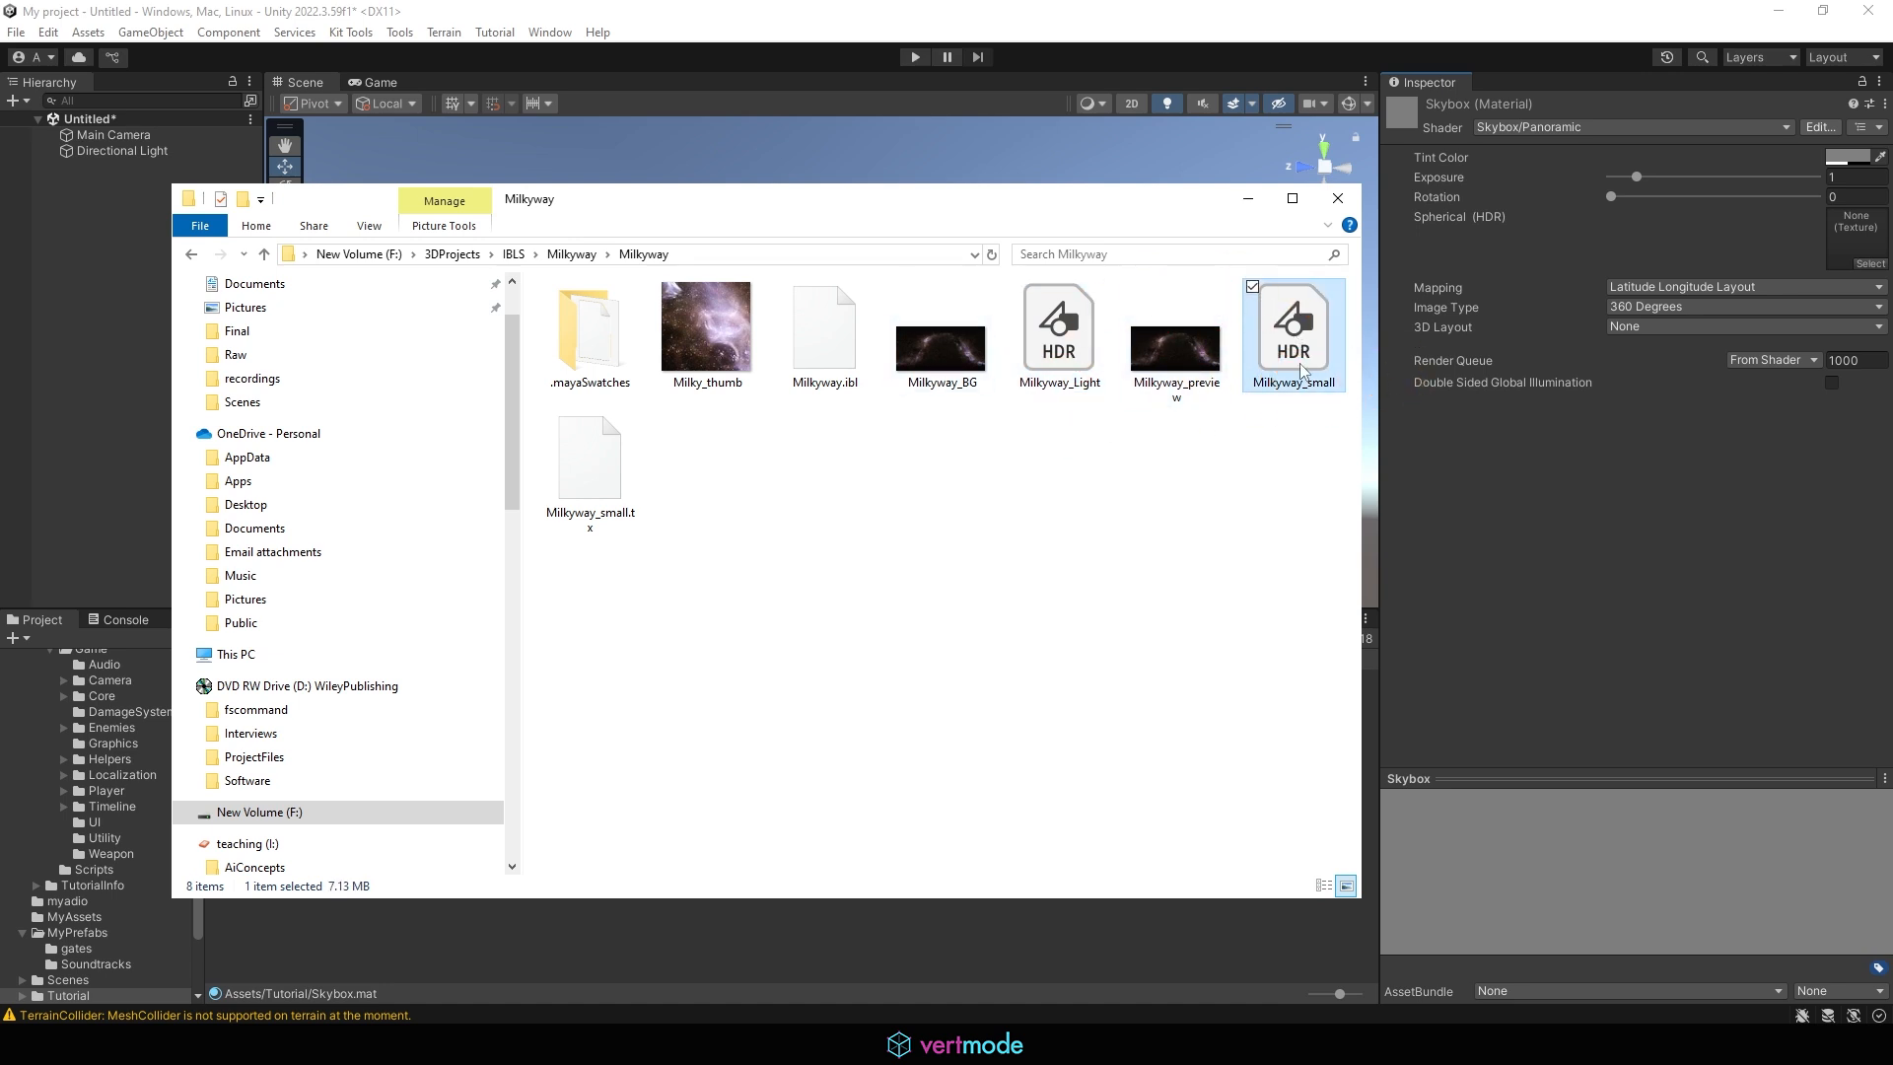
{"action": "left_click", "coordinate": [1078, 322]}
{"action": "left_click_drag", "start_coordinate": [1104, 195], "coordinate": [0, 295]}
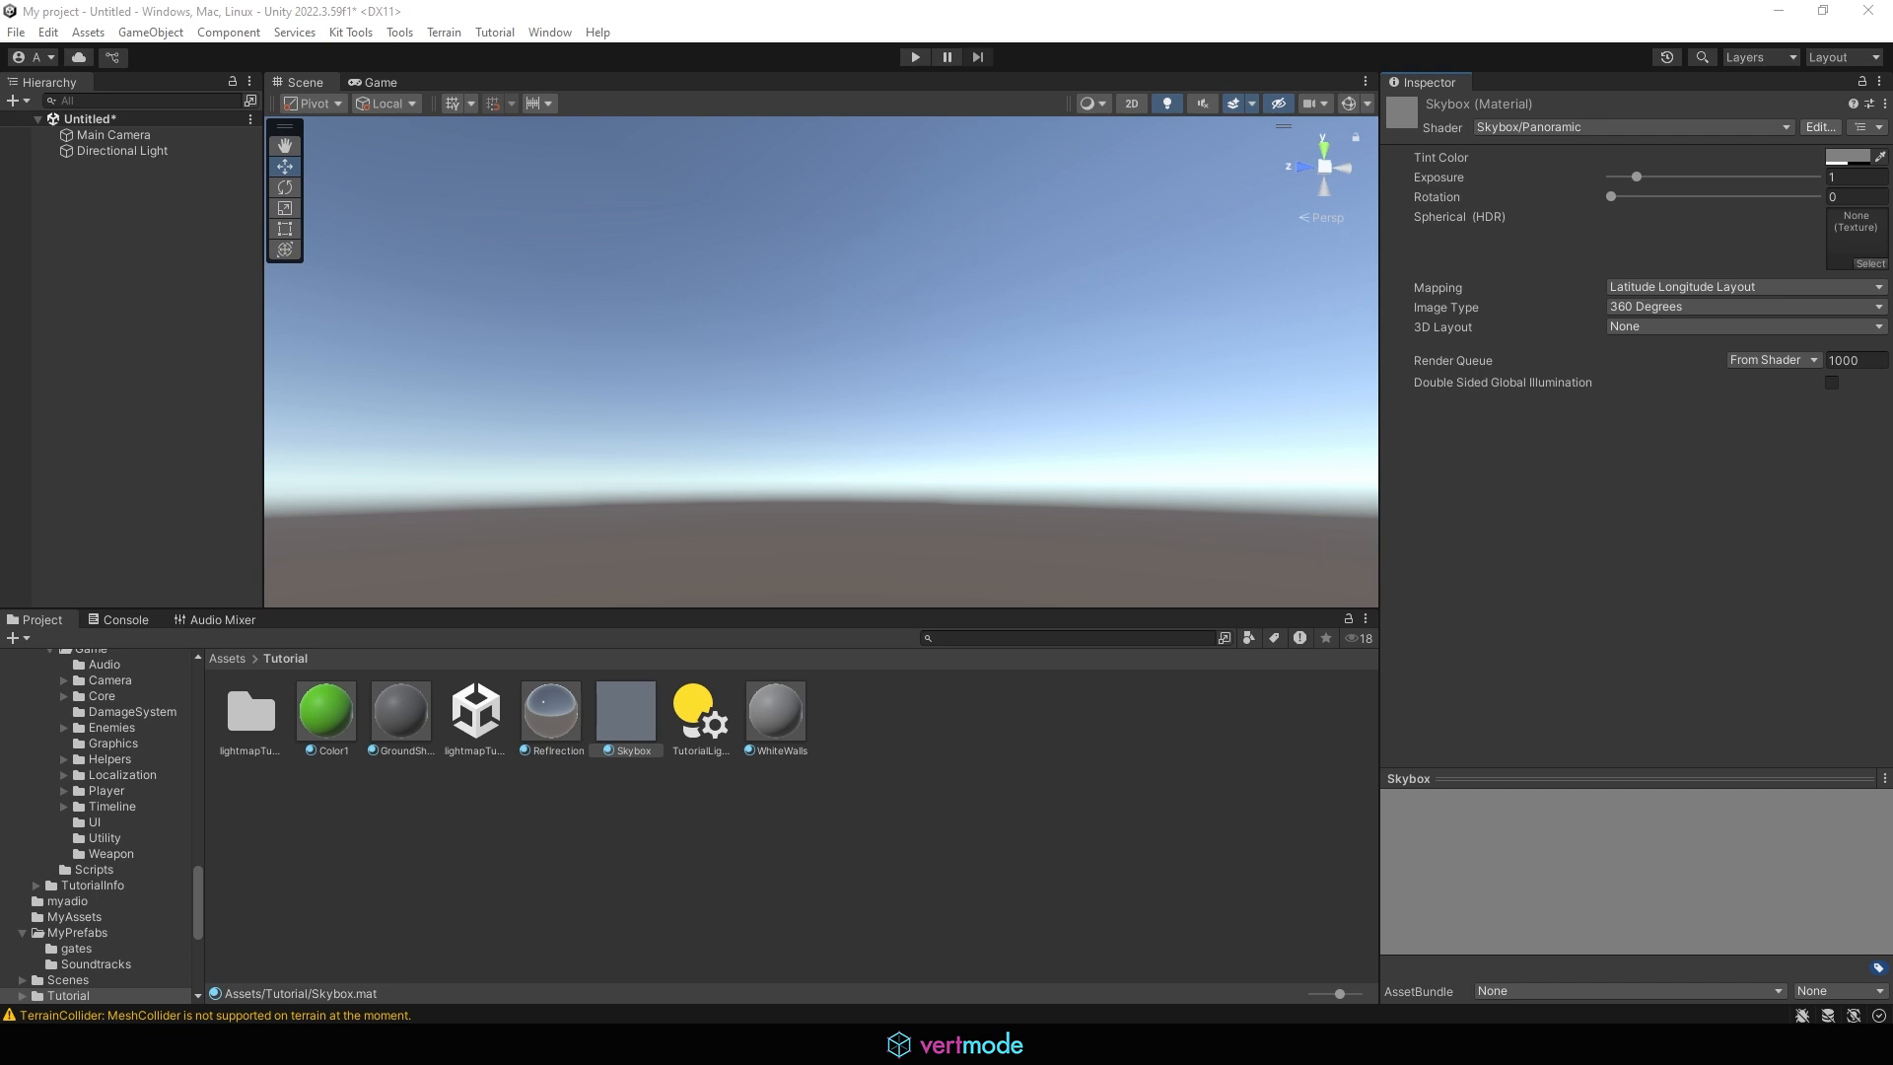
{"action": "left_click_drag", "start_coordinate": [0, 577], "coordinate": [897, 754]}
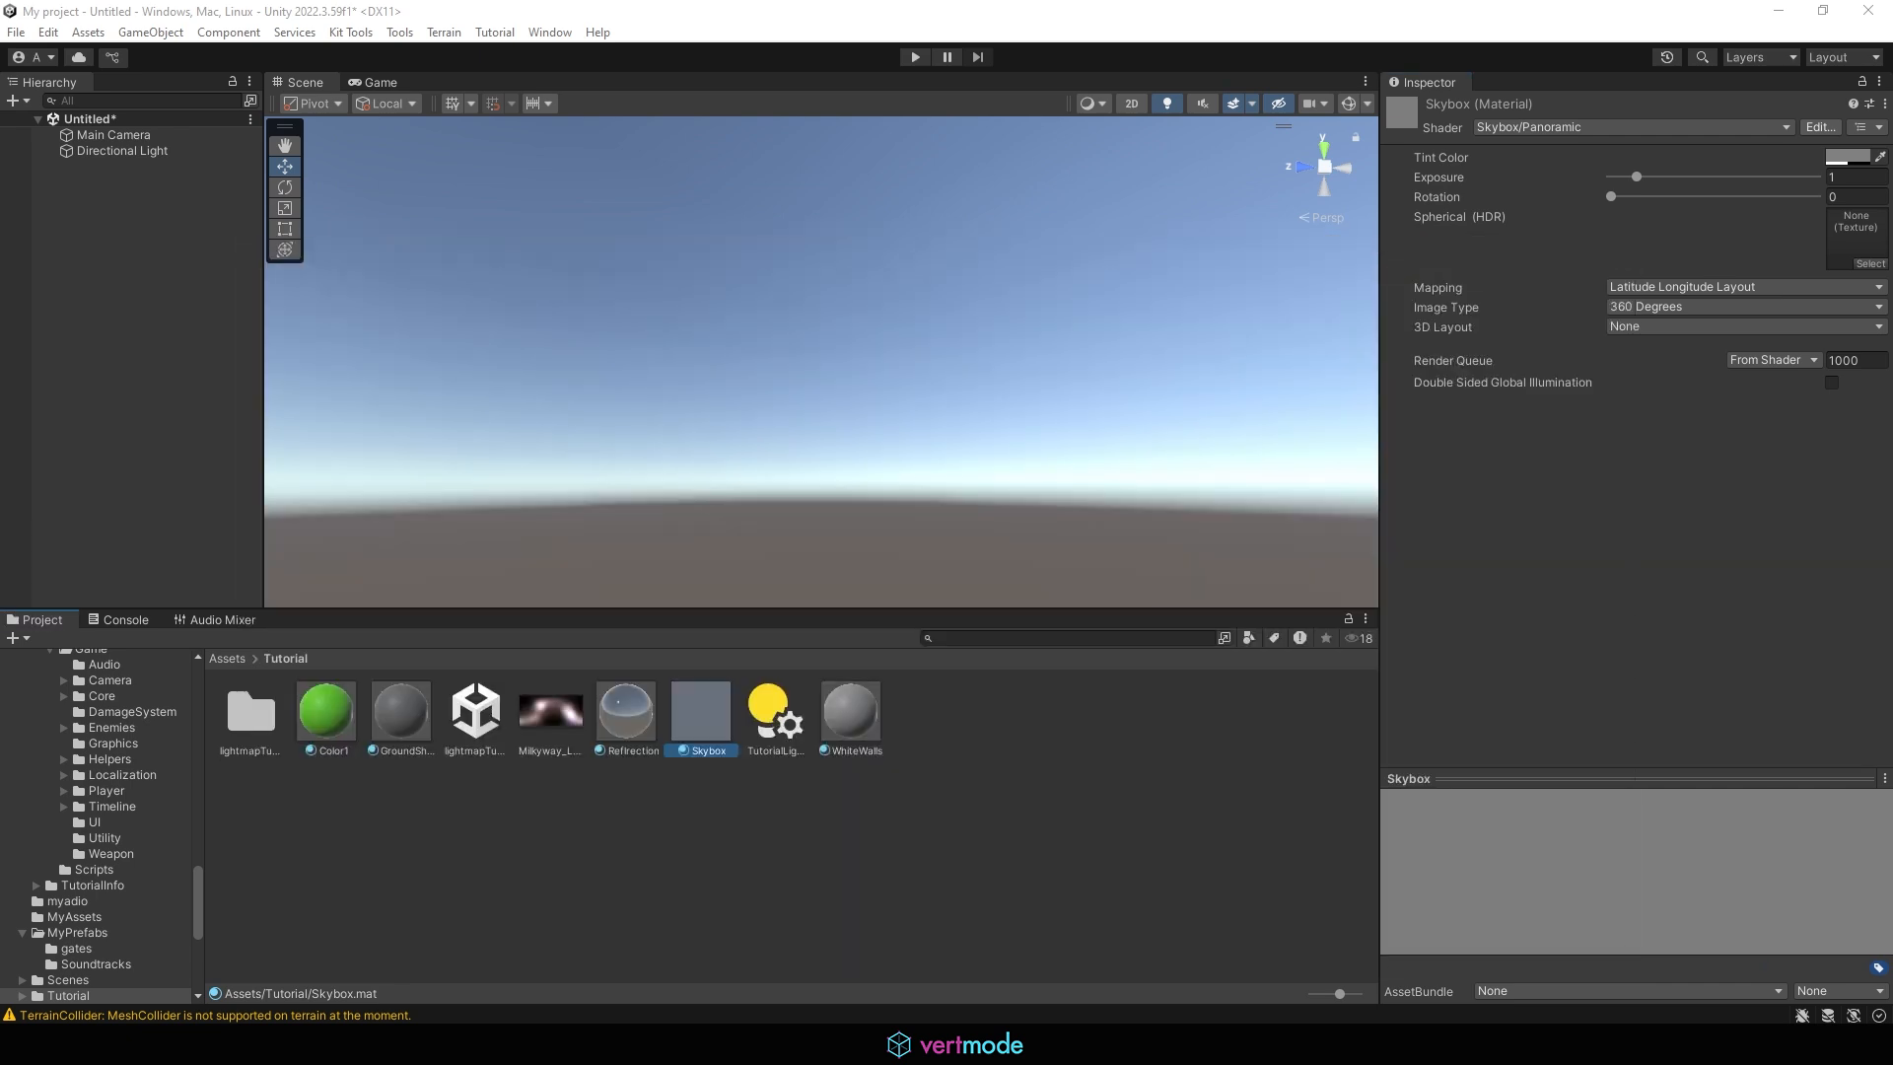
{"action": "left_click_drag", "start_coordinate": [0, 815], "coordinate": [632, 835]}
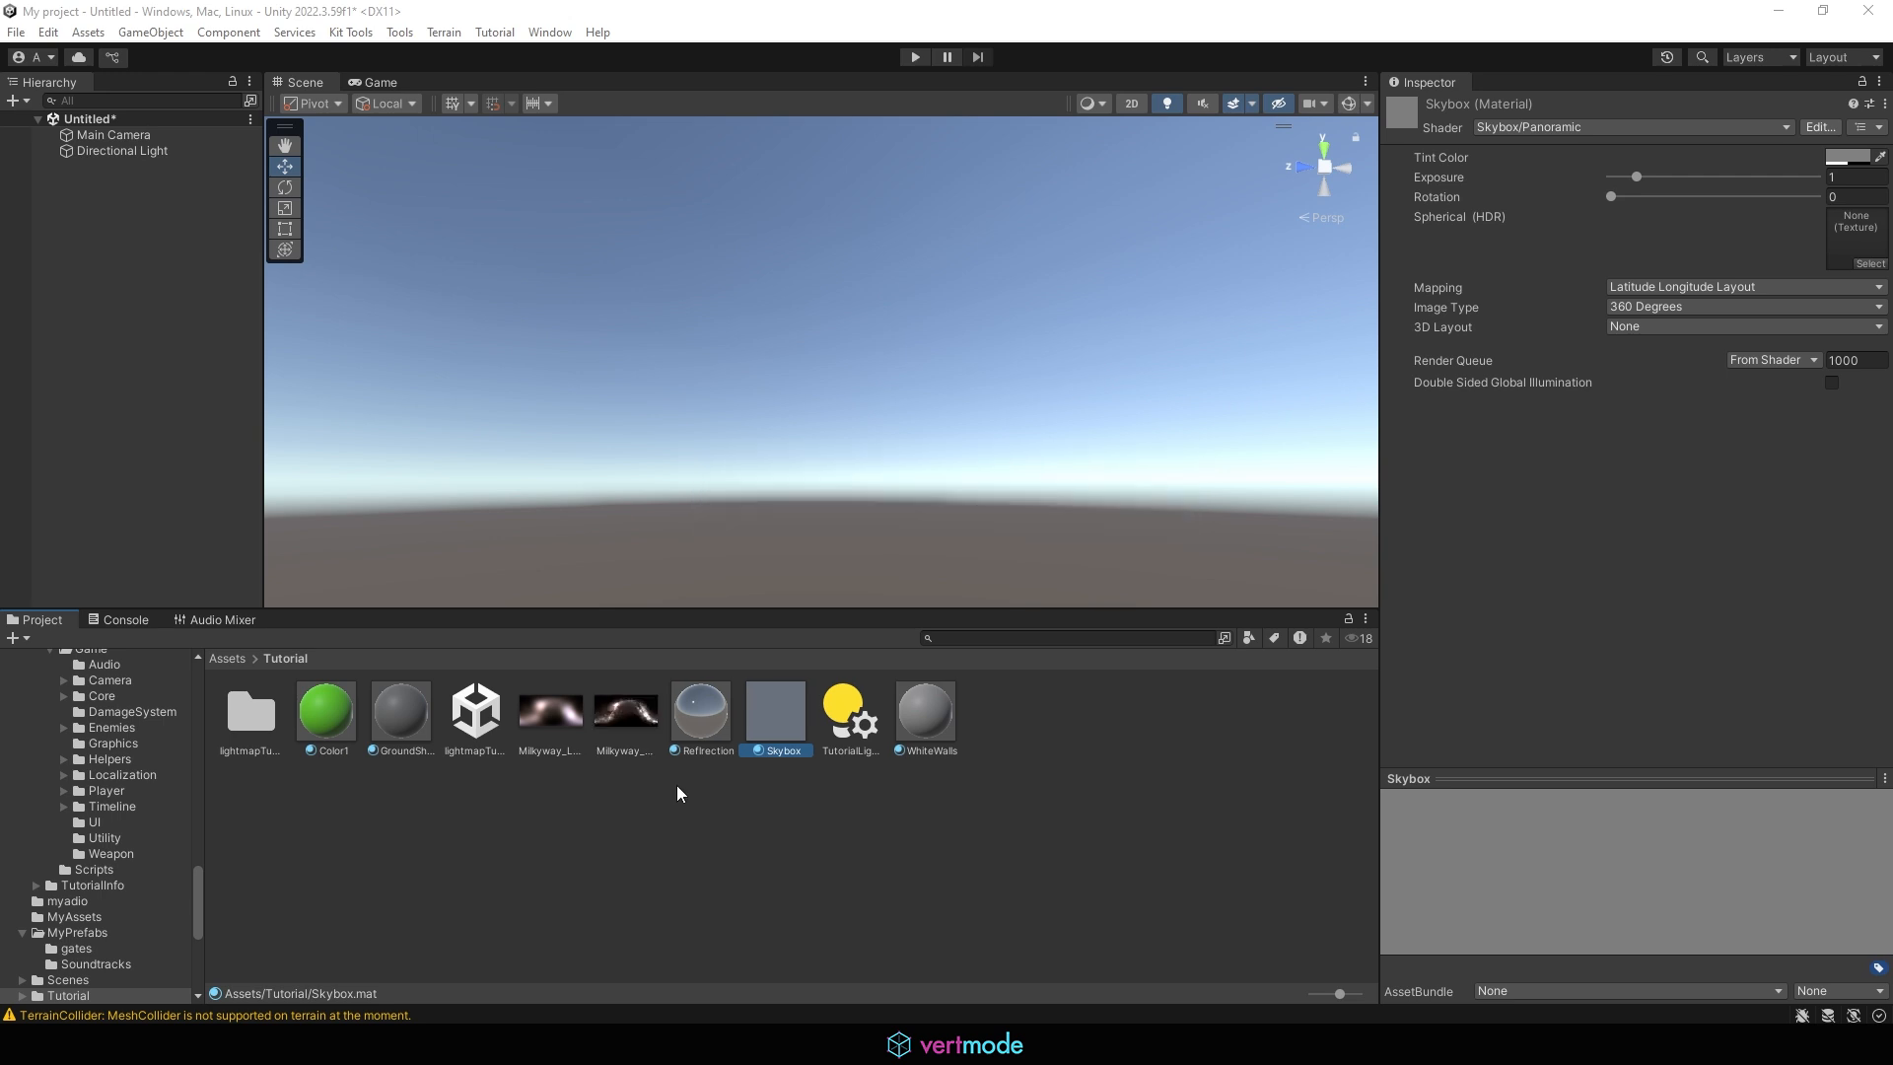
Delete the Milkyway_Light texture from the Tutorial folder
{"action": "left_click", "coordinate": [562, 712]}
{"action": "right_click", "coordinate": [565, 712]}
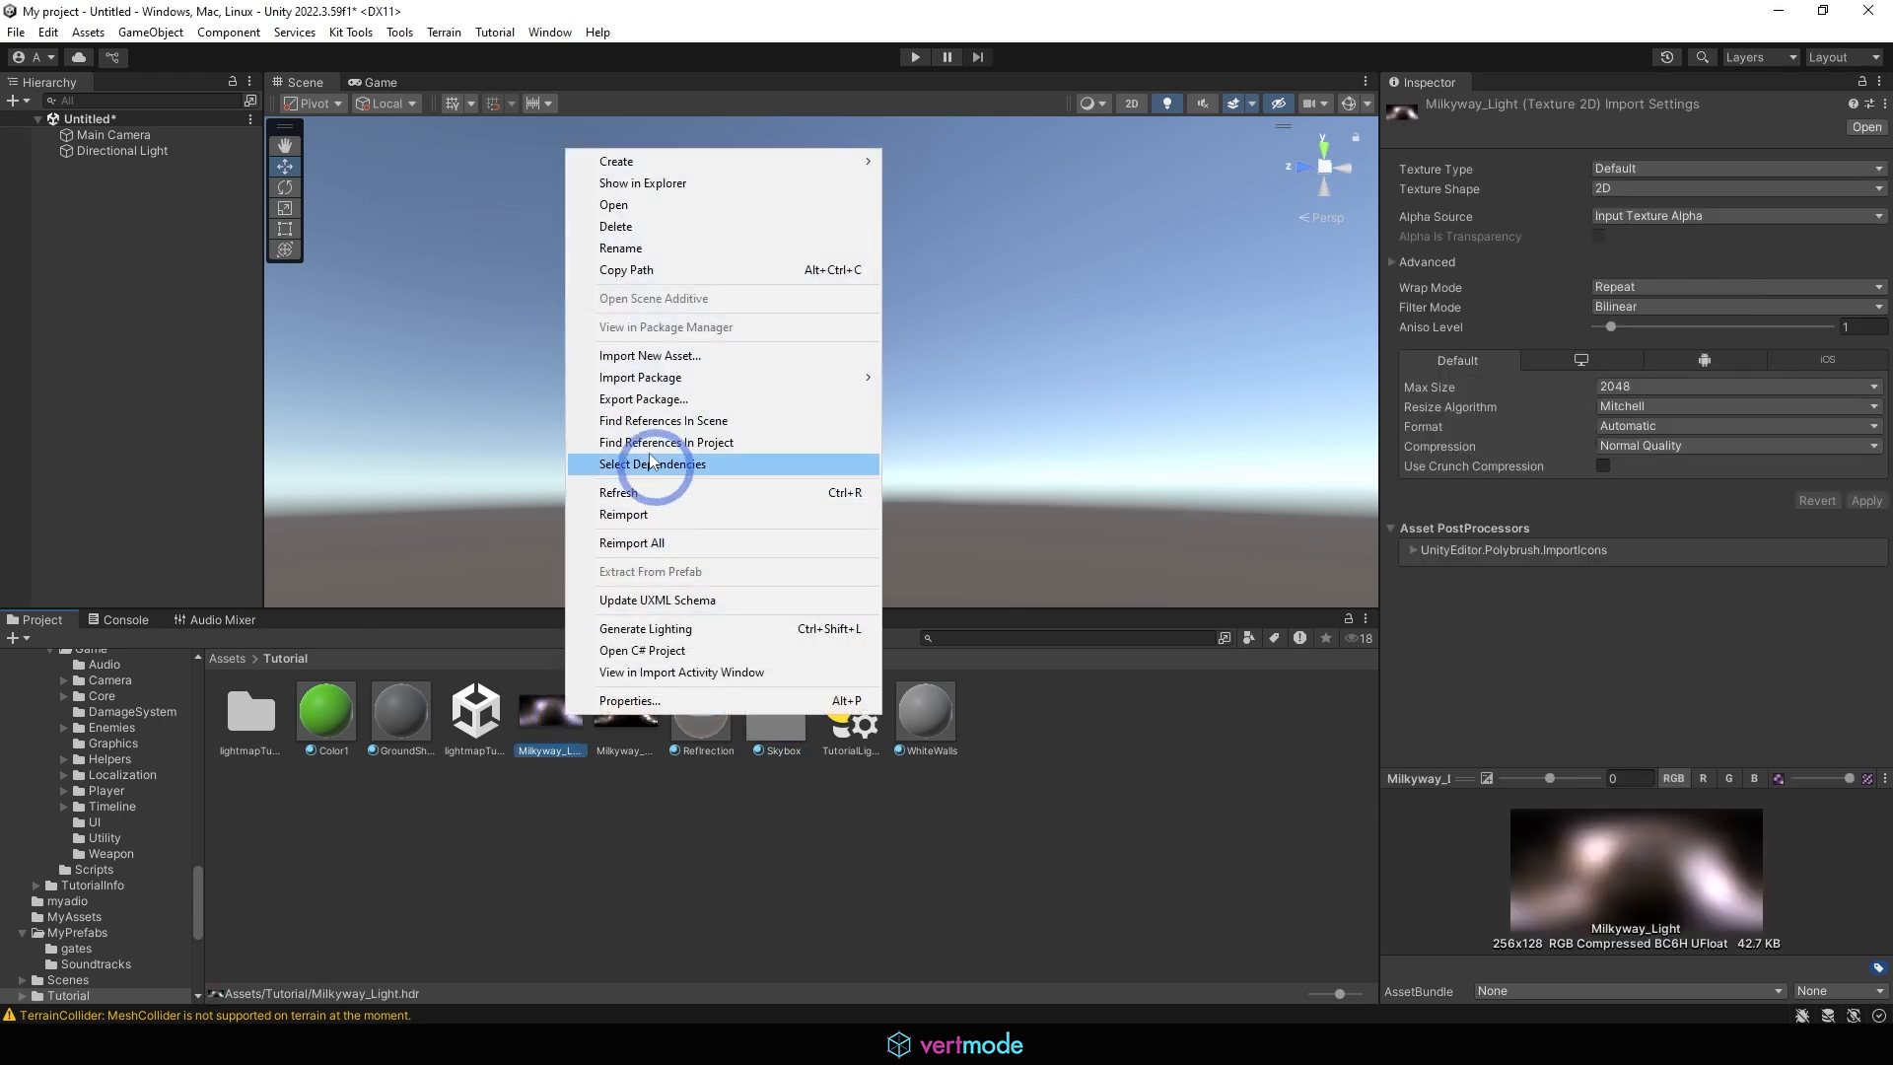
{"action": "left_click", "coordinate": [619, 226]}
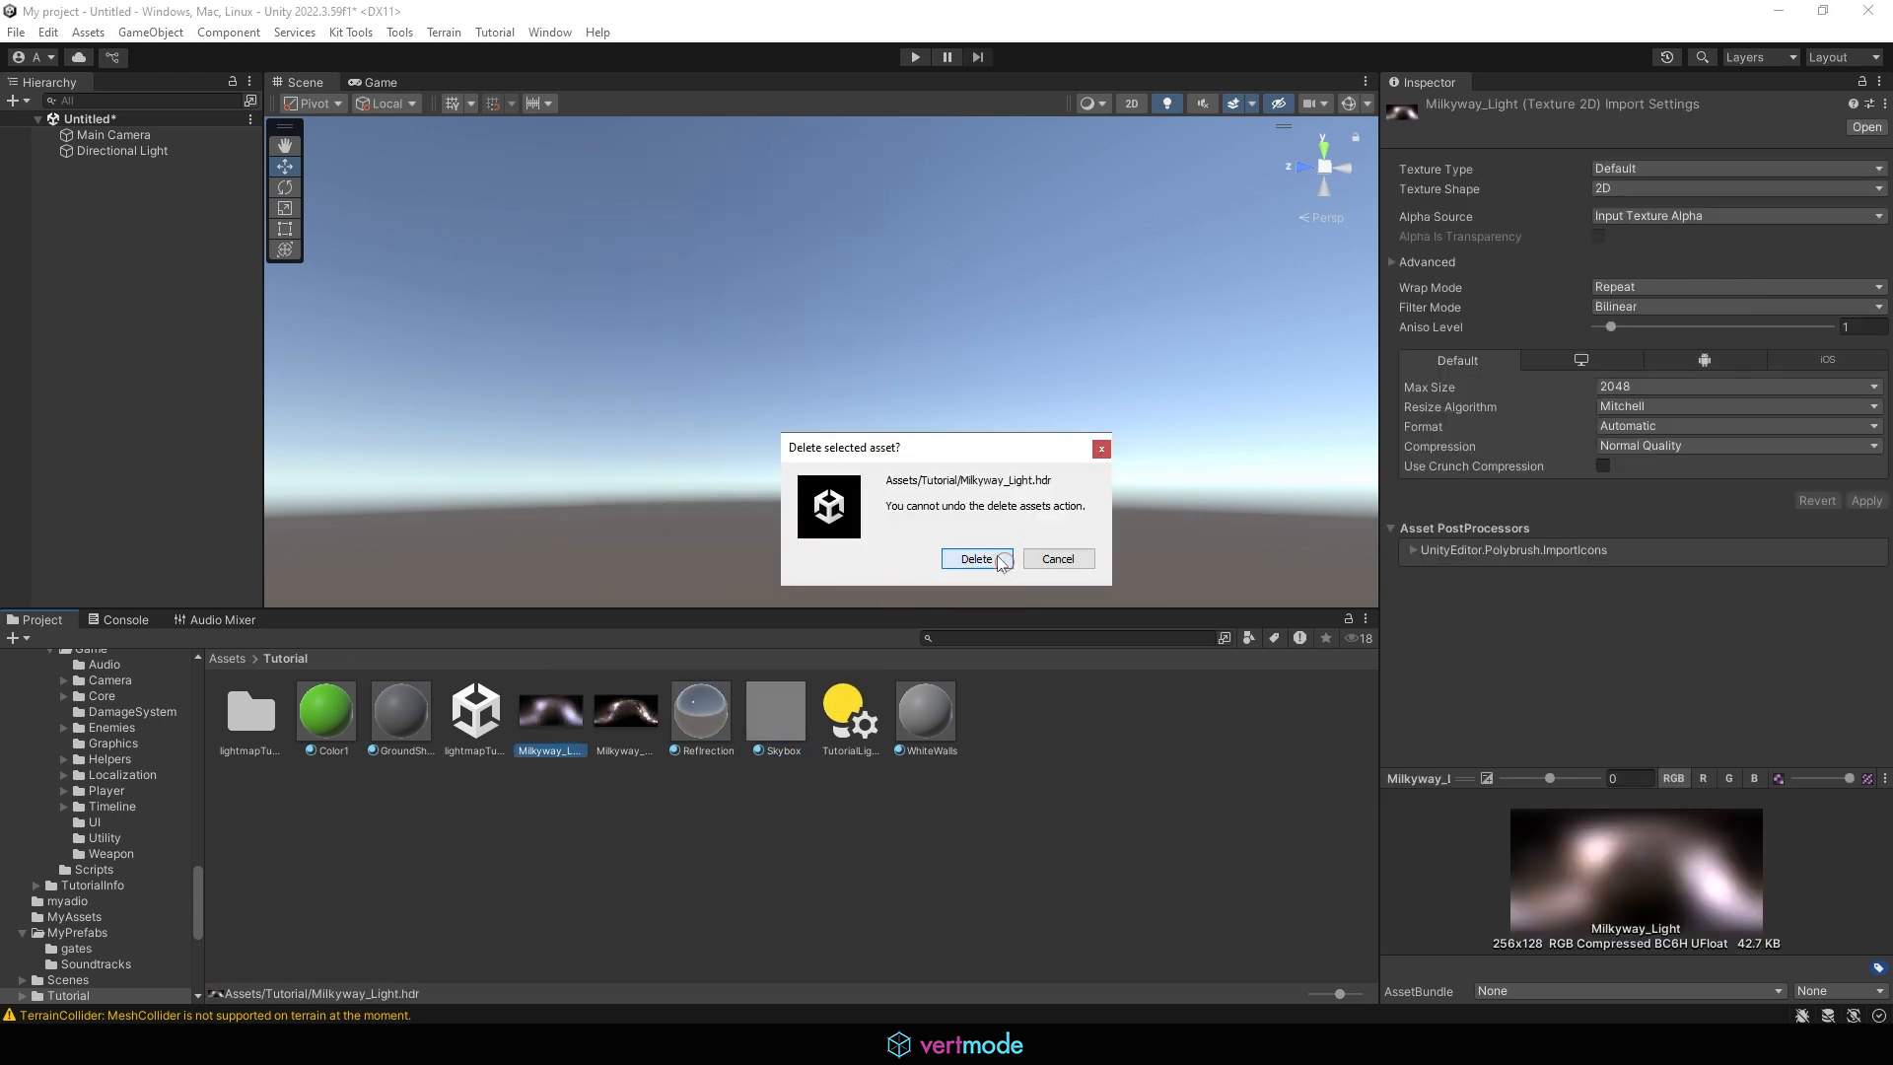
{"action": "left_click", "coordinate": [976, 554]}
Assign the Milkyway_small texture to the Skybox material's Spherical (HDR) slot
{"action": "left_click", "coordinate": [612, 701]}
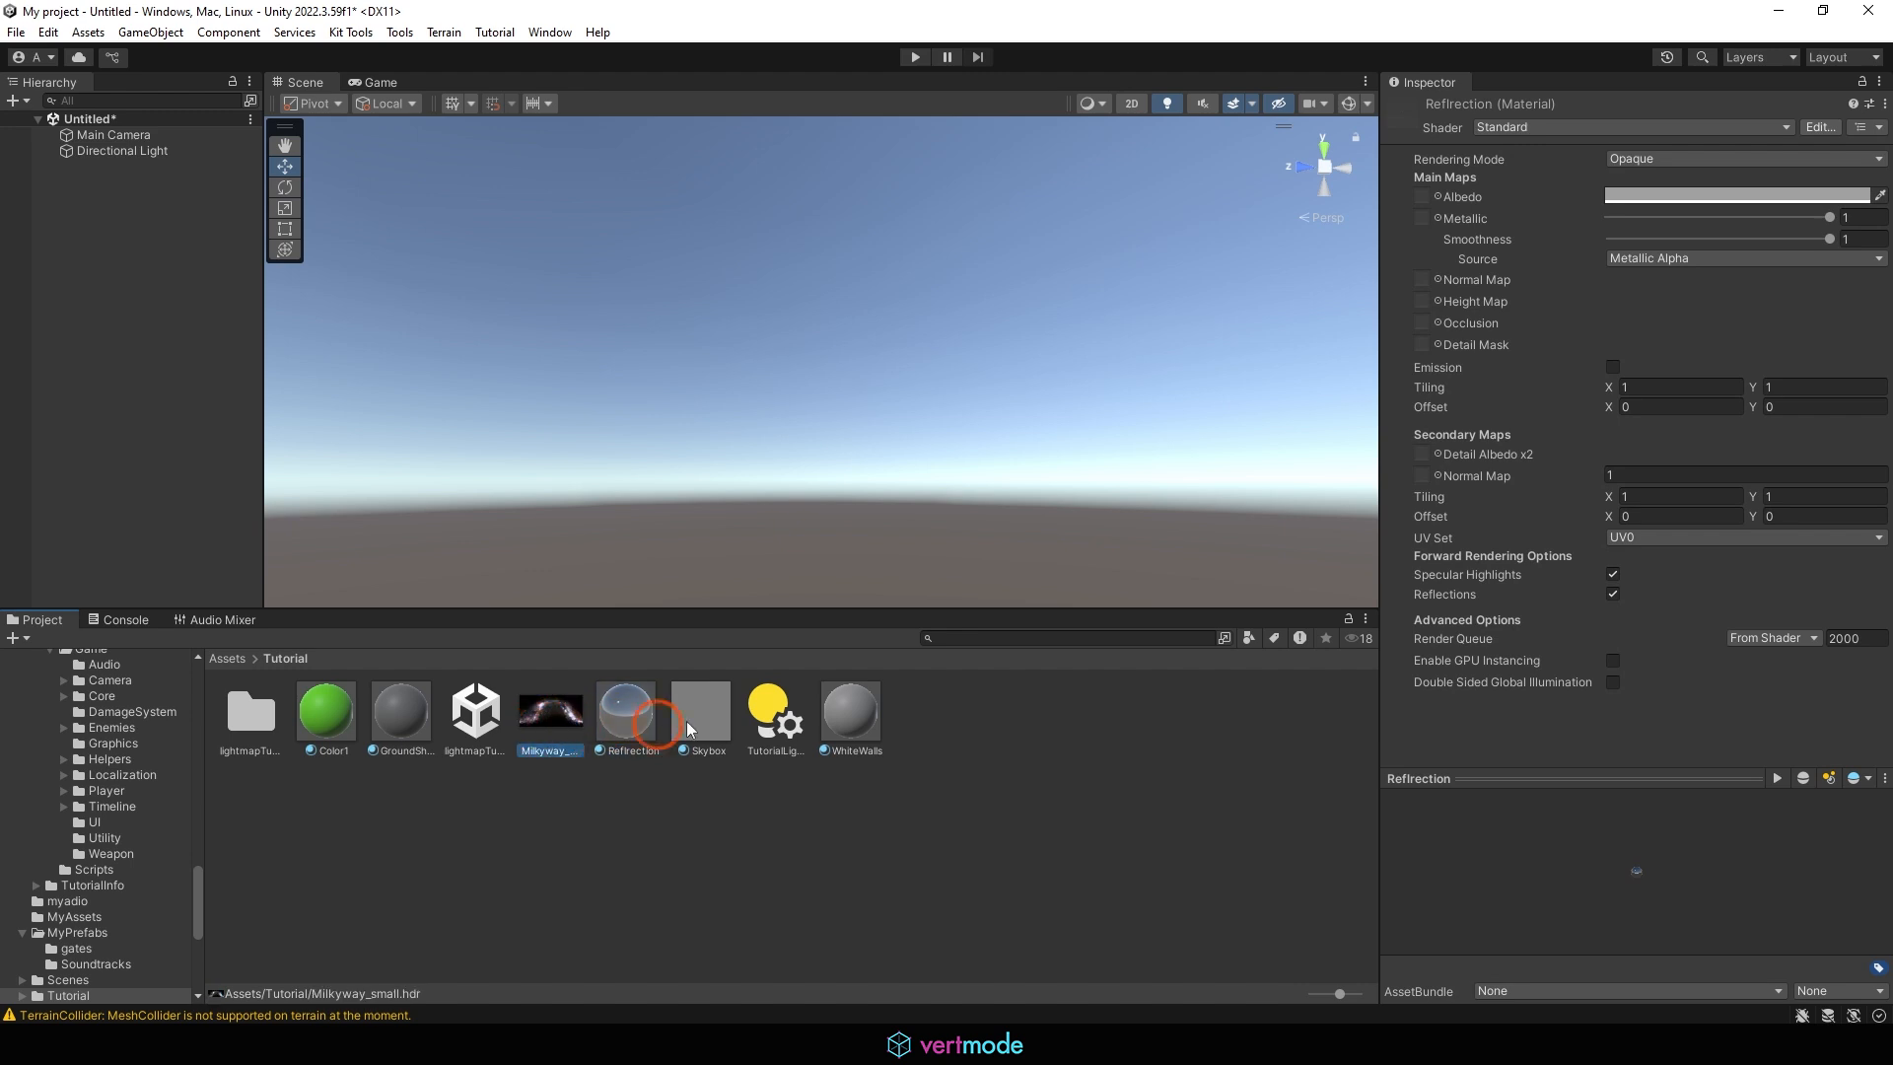
{"action": "left_click", "coordinate": [560, 720]}
{"action": "left_click", "coordinate": [706, 702]}
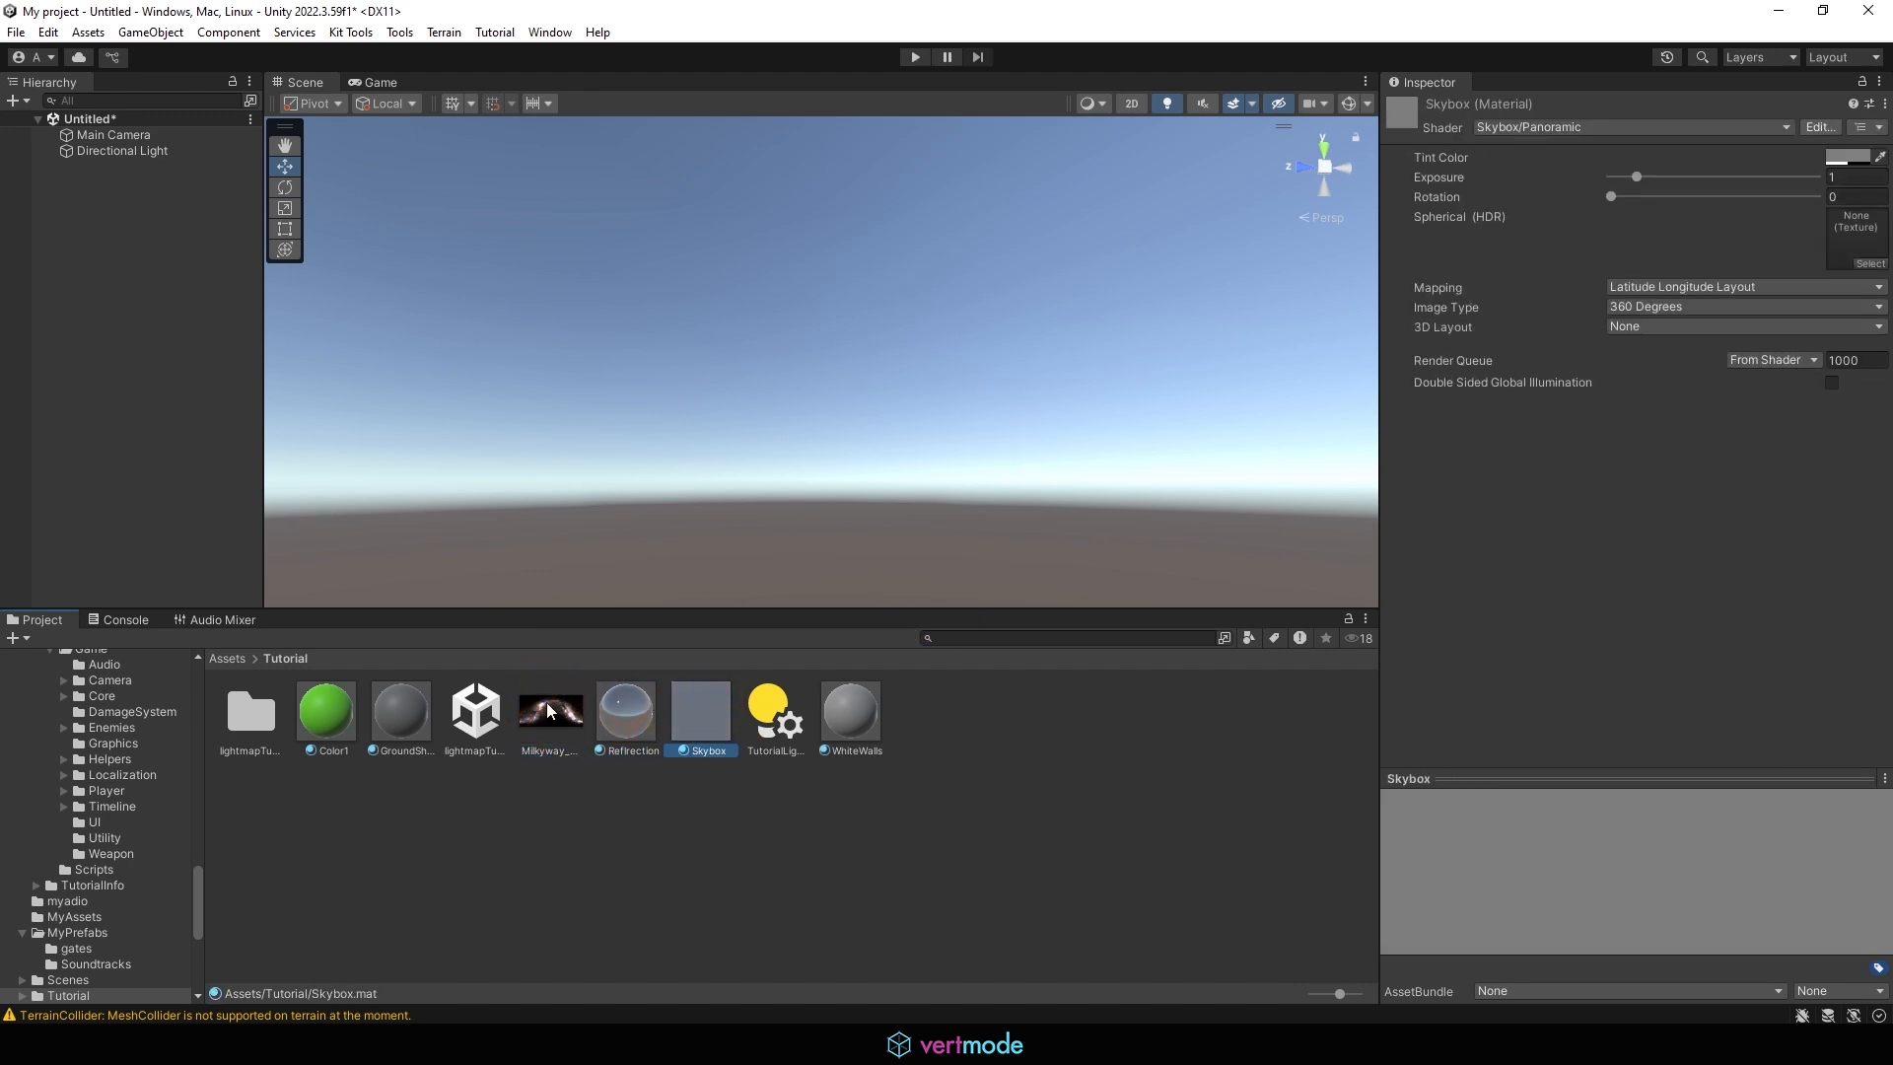
{"action": "left_click_drag", "start_coordinate": [555, 712], "coordinate": [1842, 244]}
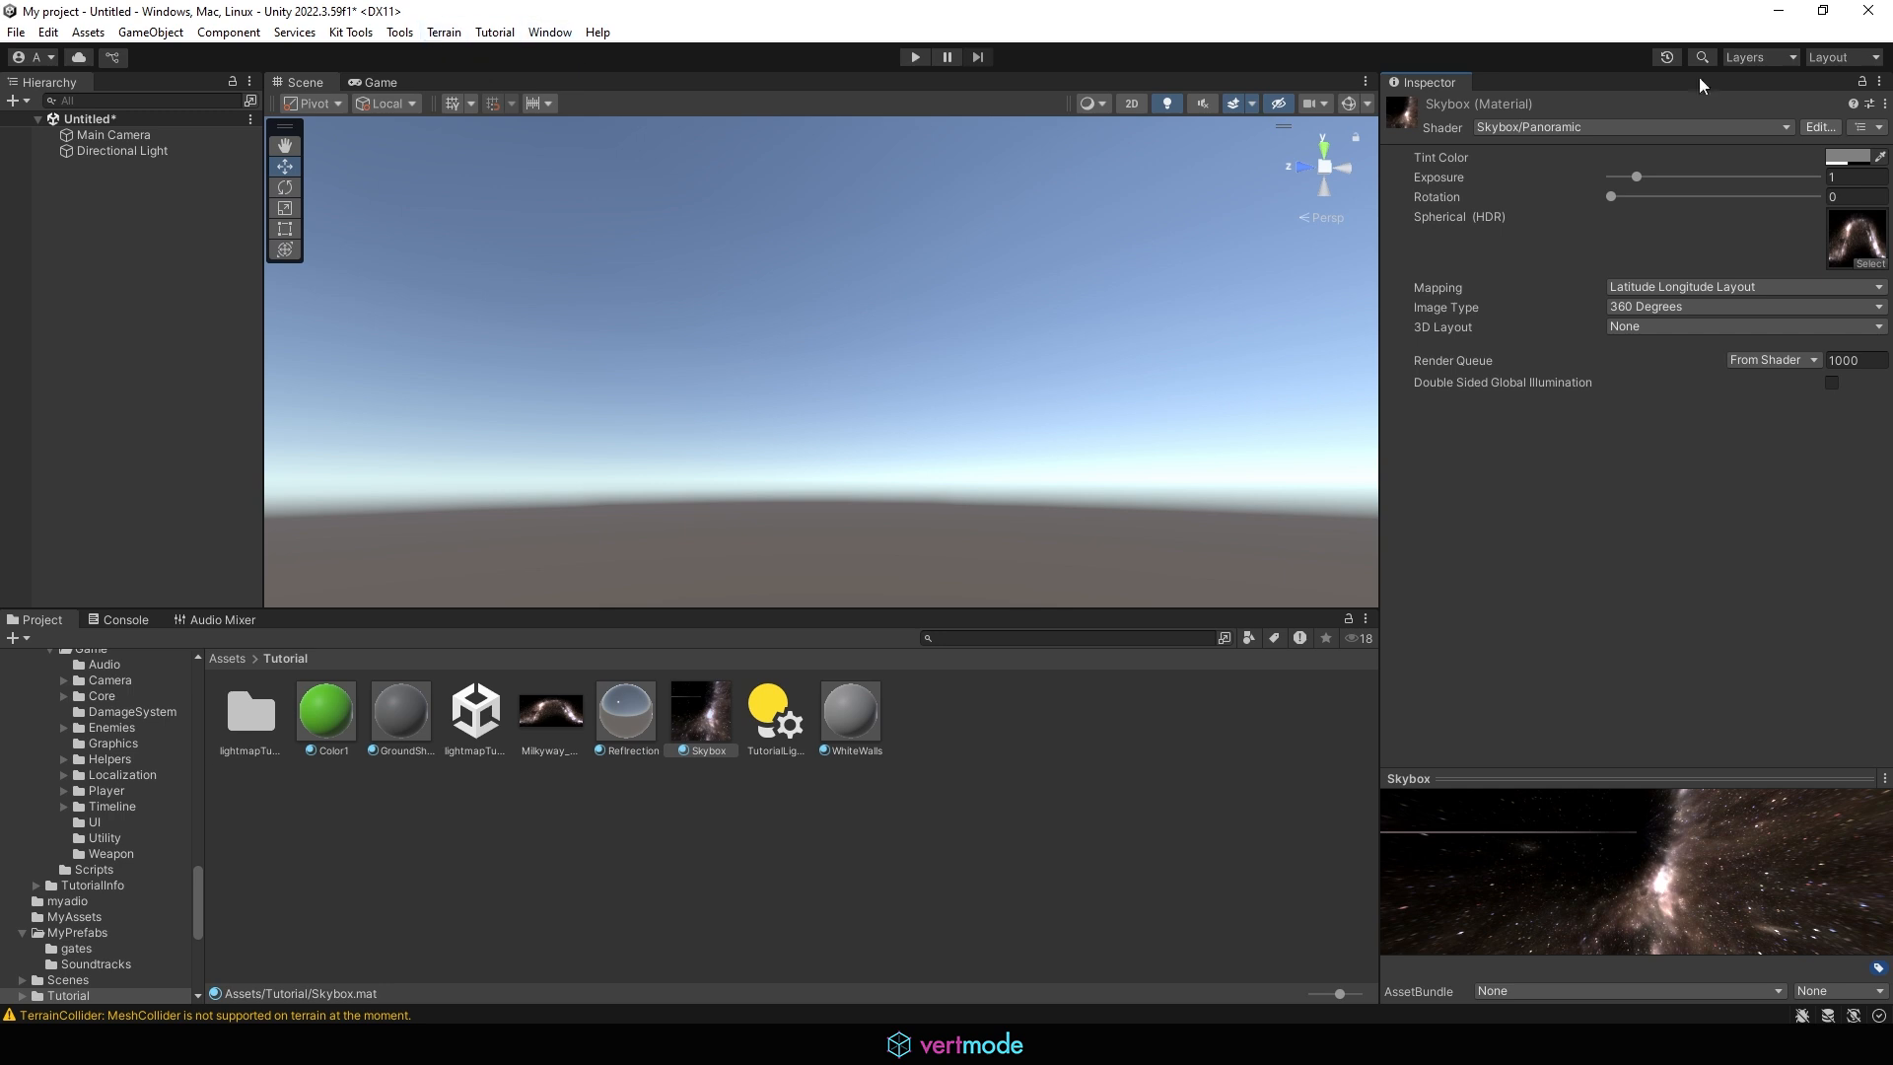
Open the Lighting settings window and place it over the scene view
{"action": "left_click", "coordinate": [505, 33]}
{"action": "mouse_move", "coordinate": [386, 37]}
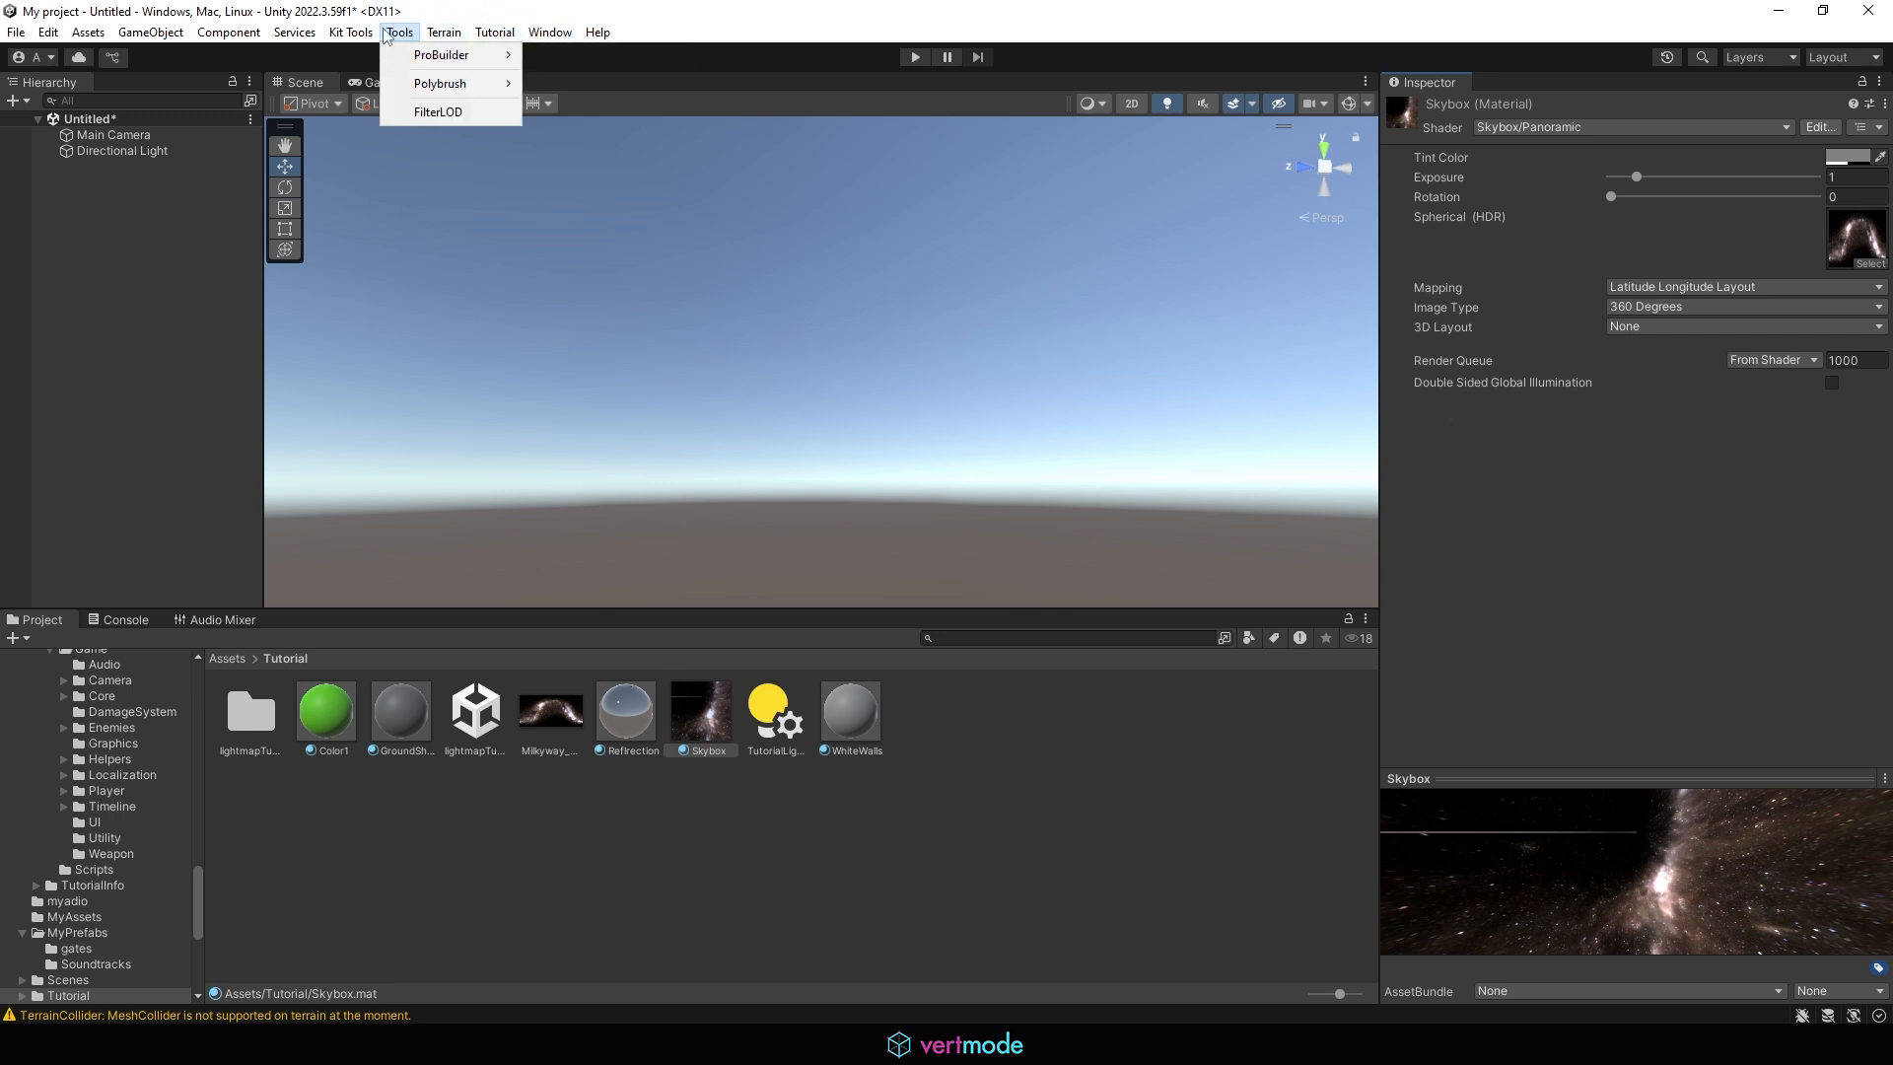
{"action": "mouse_move", "coordinate": [550, 32]}
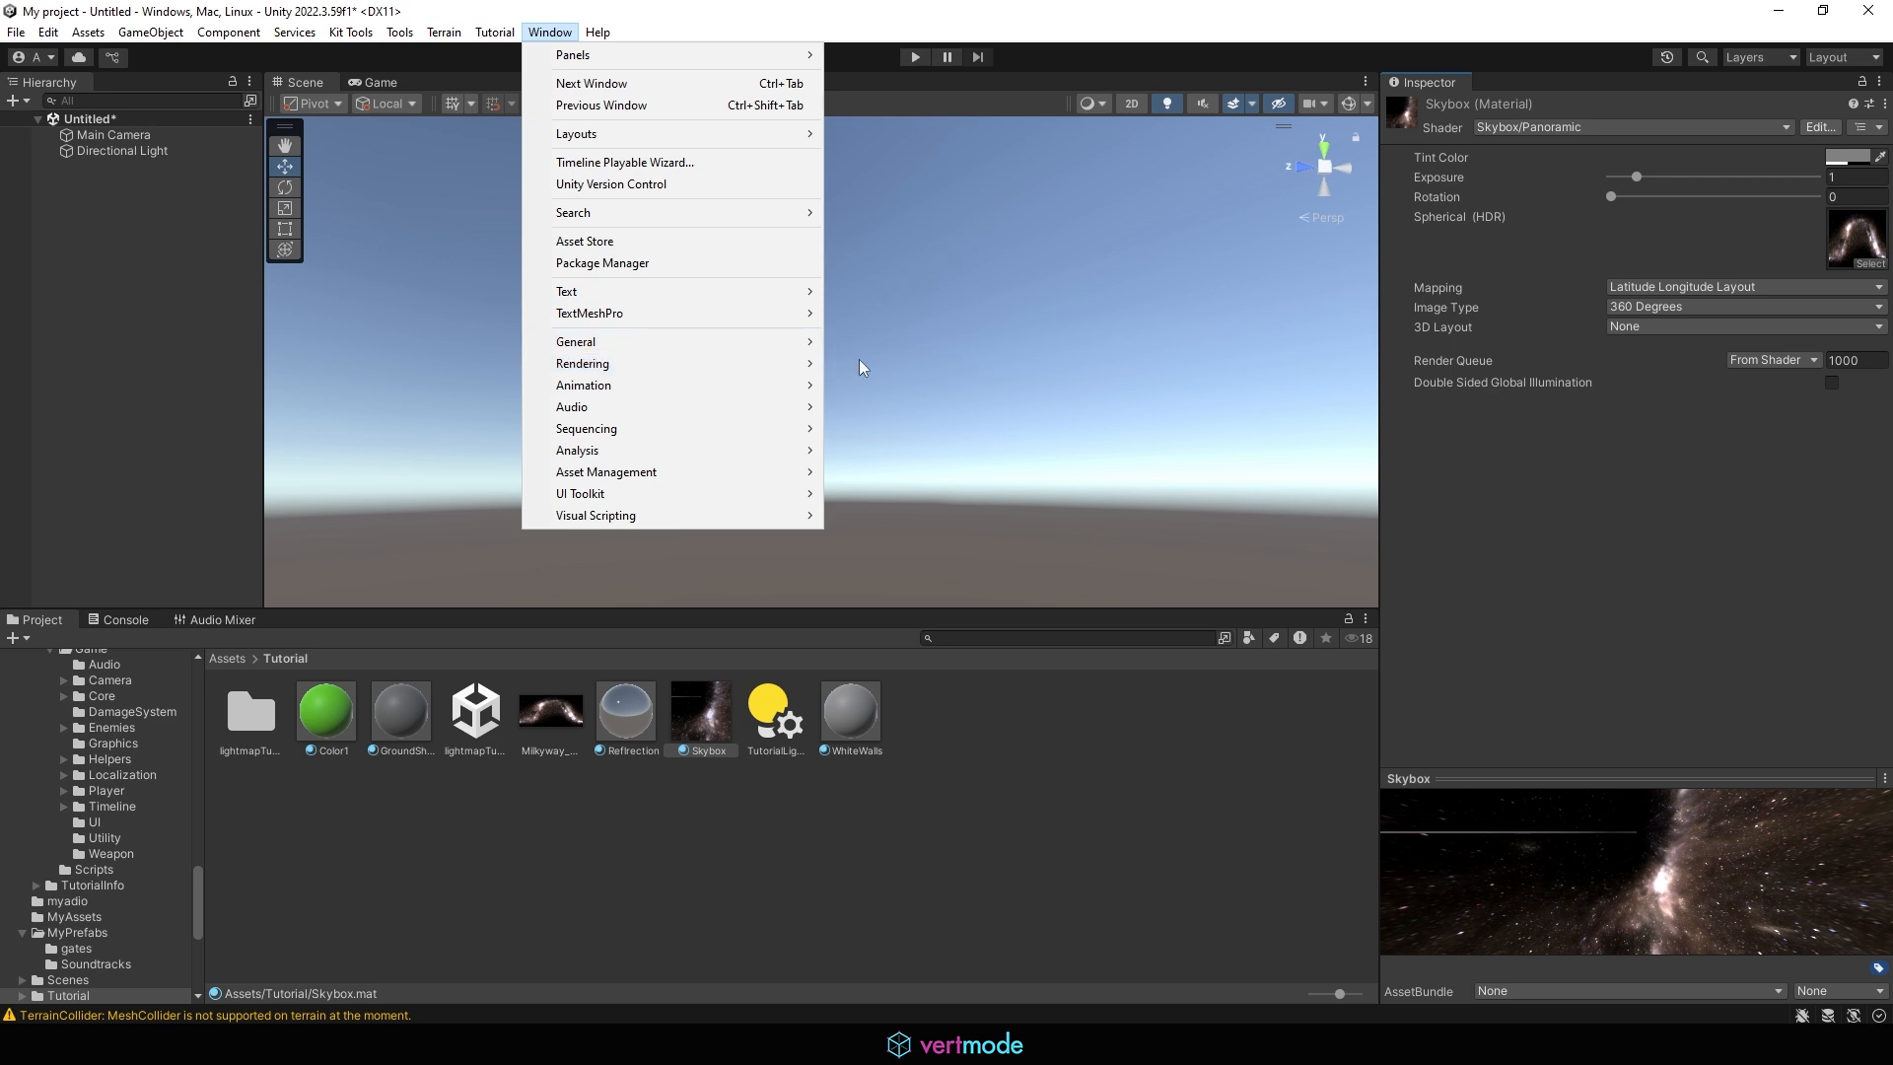
{"action": "mouse_move", "coordinate": [776, 364]}
{"action": "left_click", "coordinate": [924, 363]}
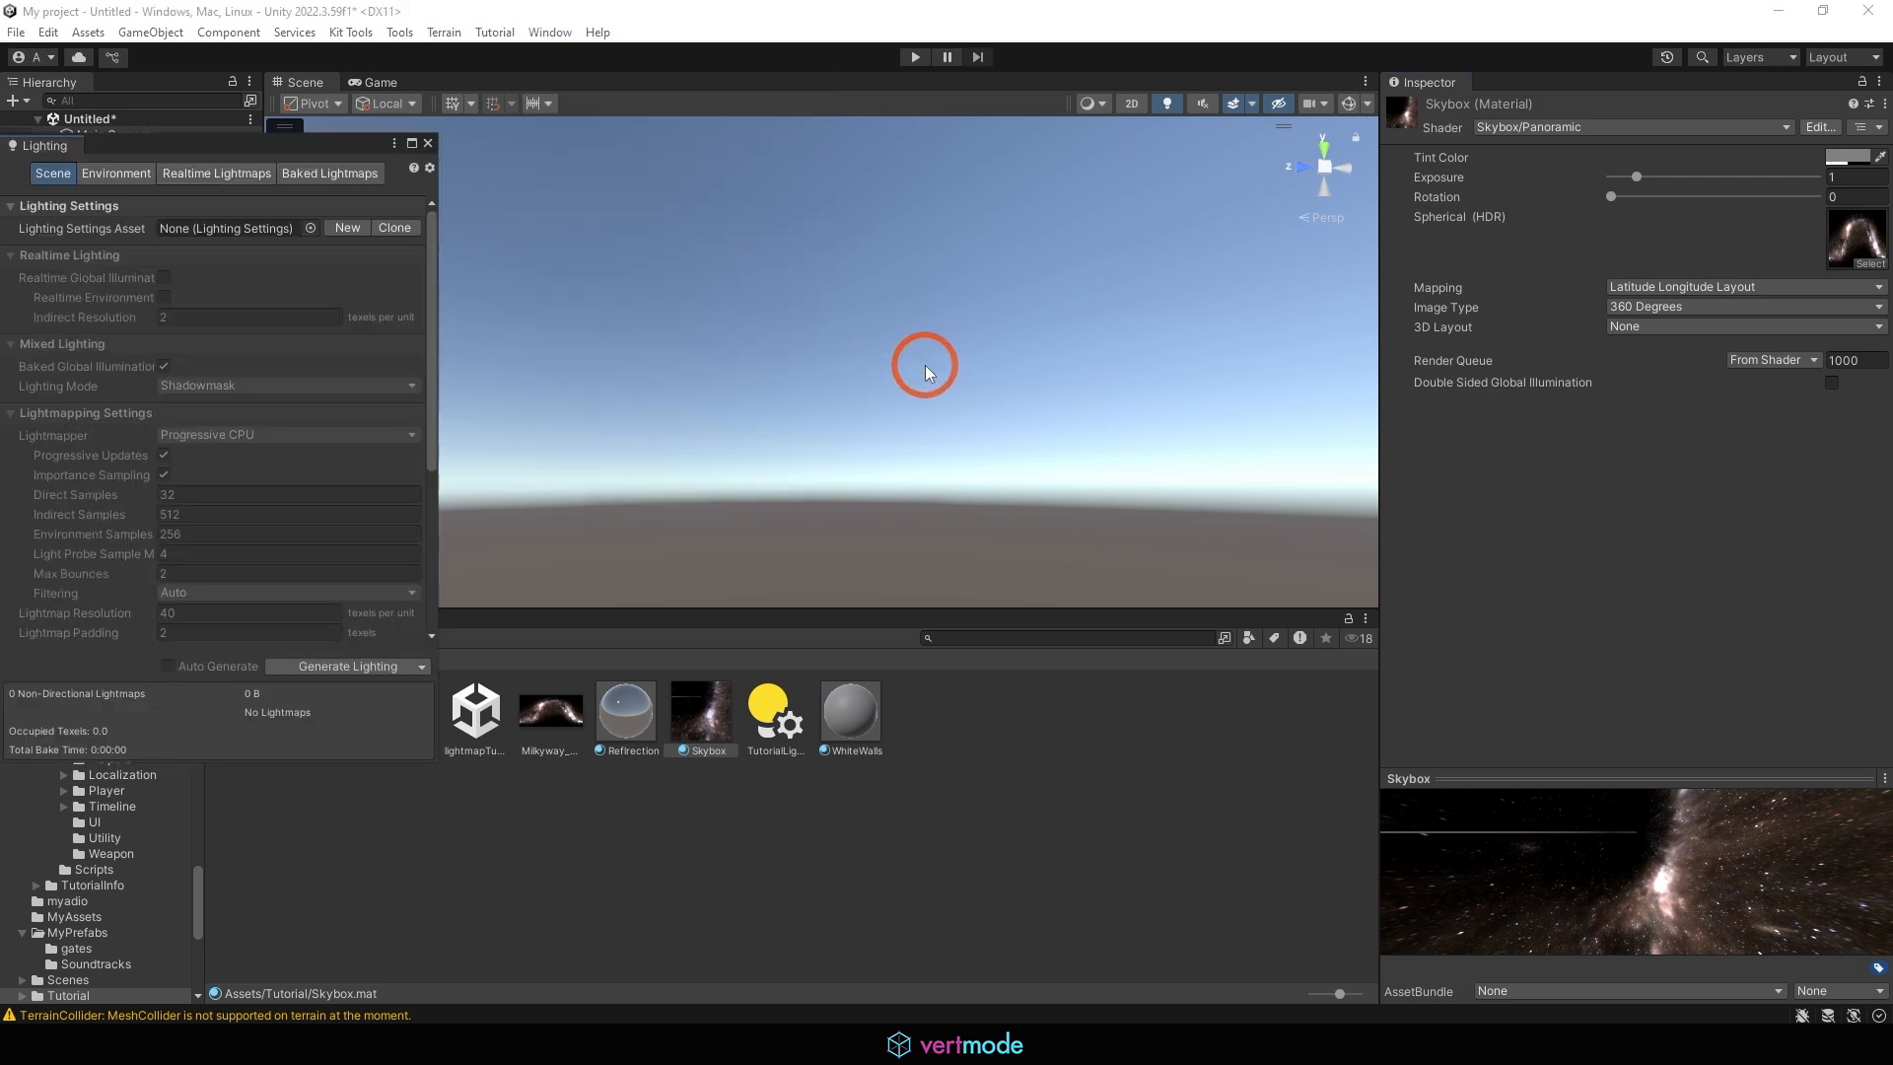
{"action": "left_click", "coordinate": [240, 150]}
{"action": "left_click_drag", "start_coordinate": [316, 148], "coordinate": [874, 117]}
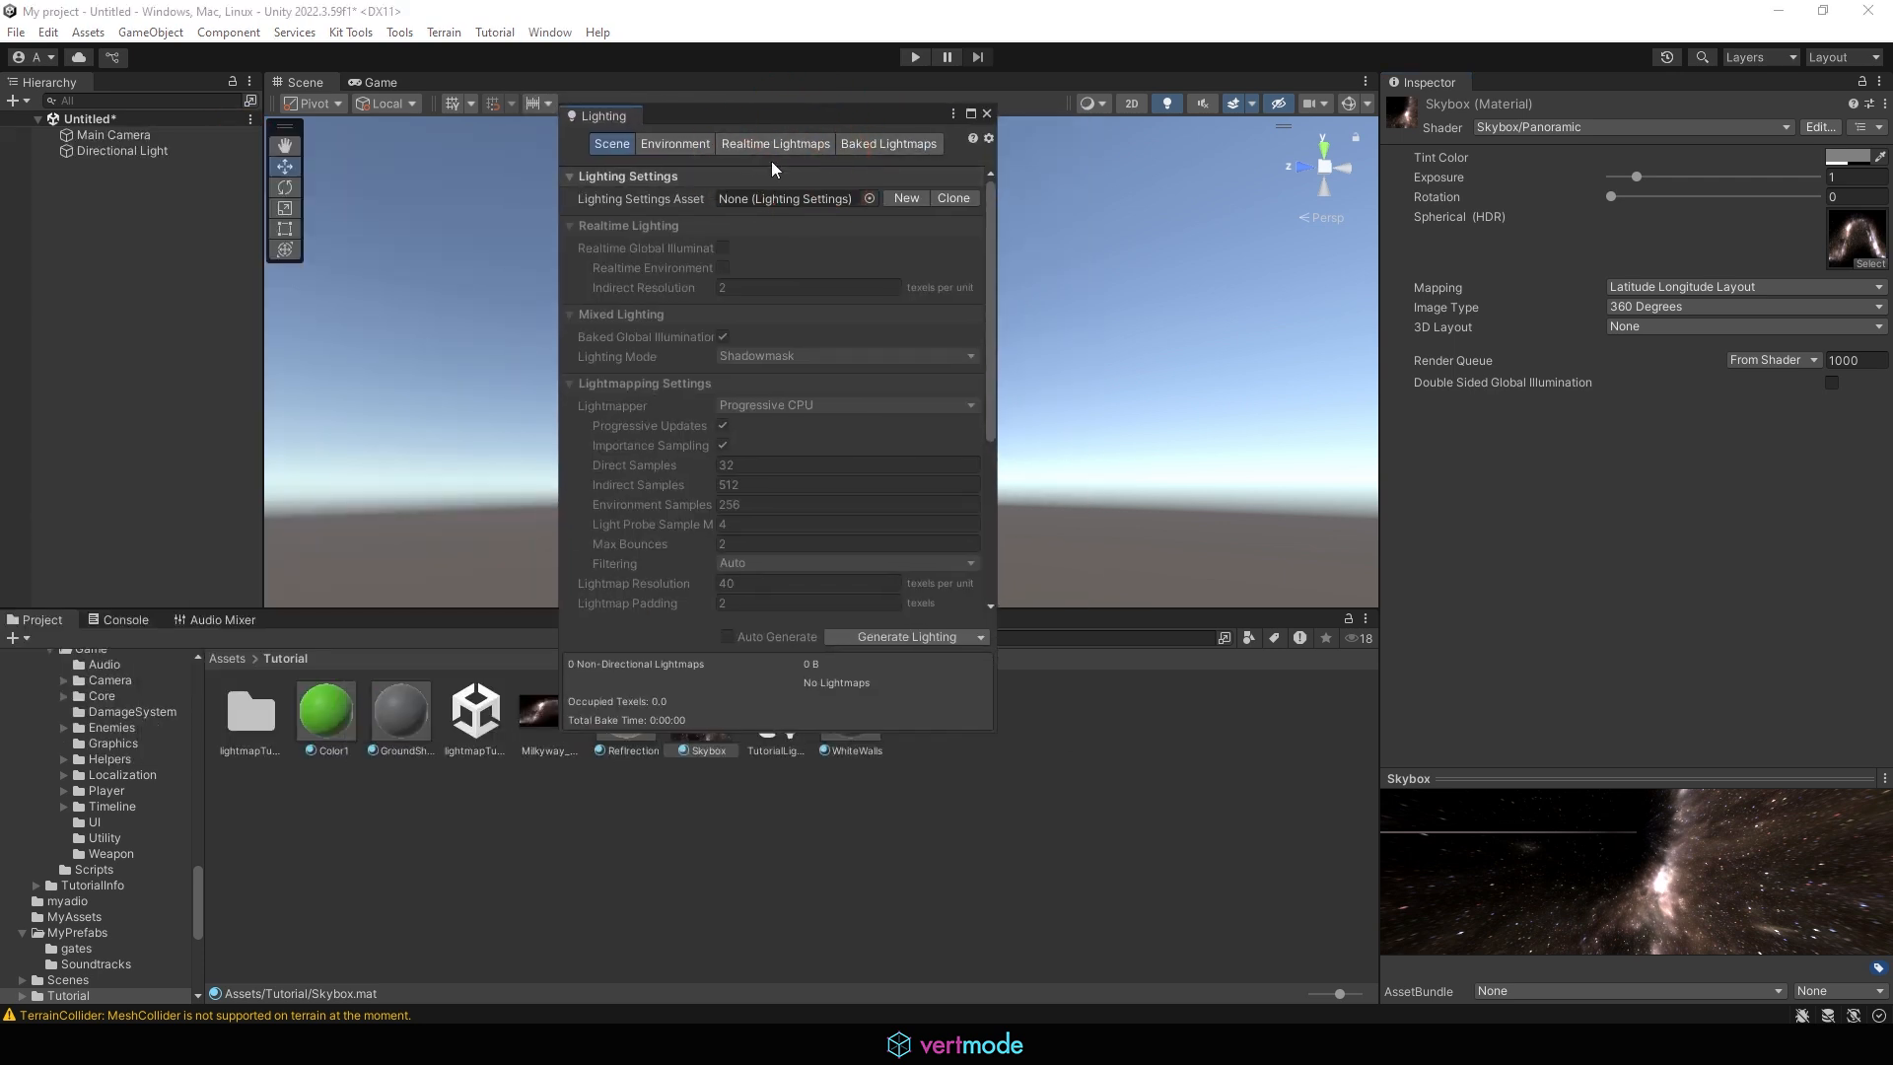
Set the scene's environment Skybox Material to the custom Skybox material and close the Lighting settings
{"action": "left_click", "coordinate": [695, 148]}
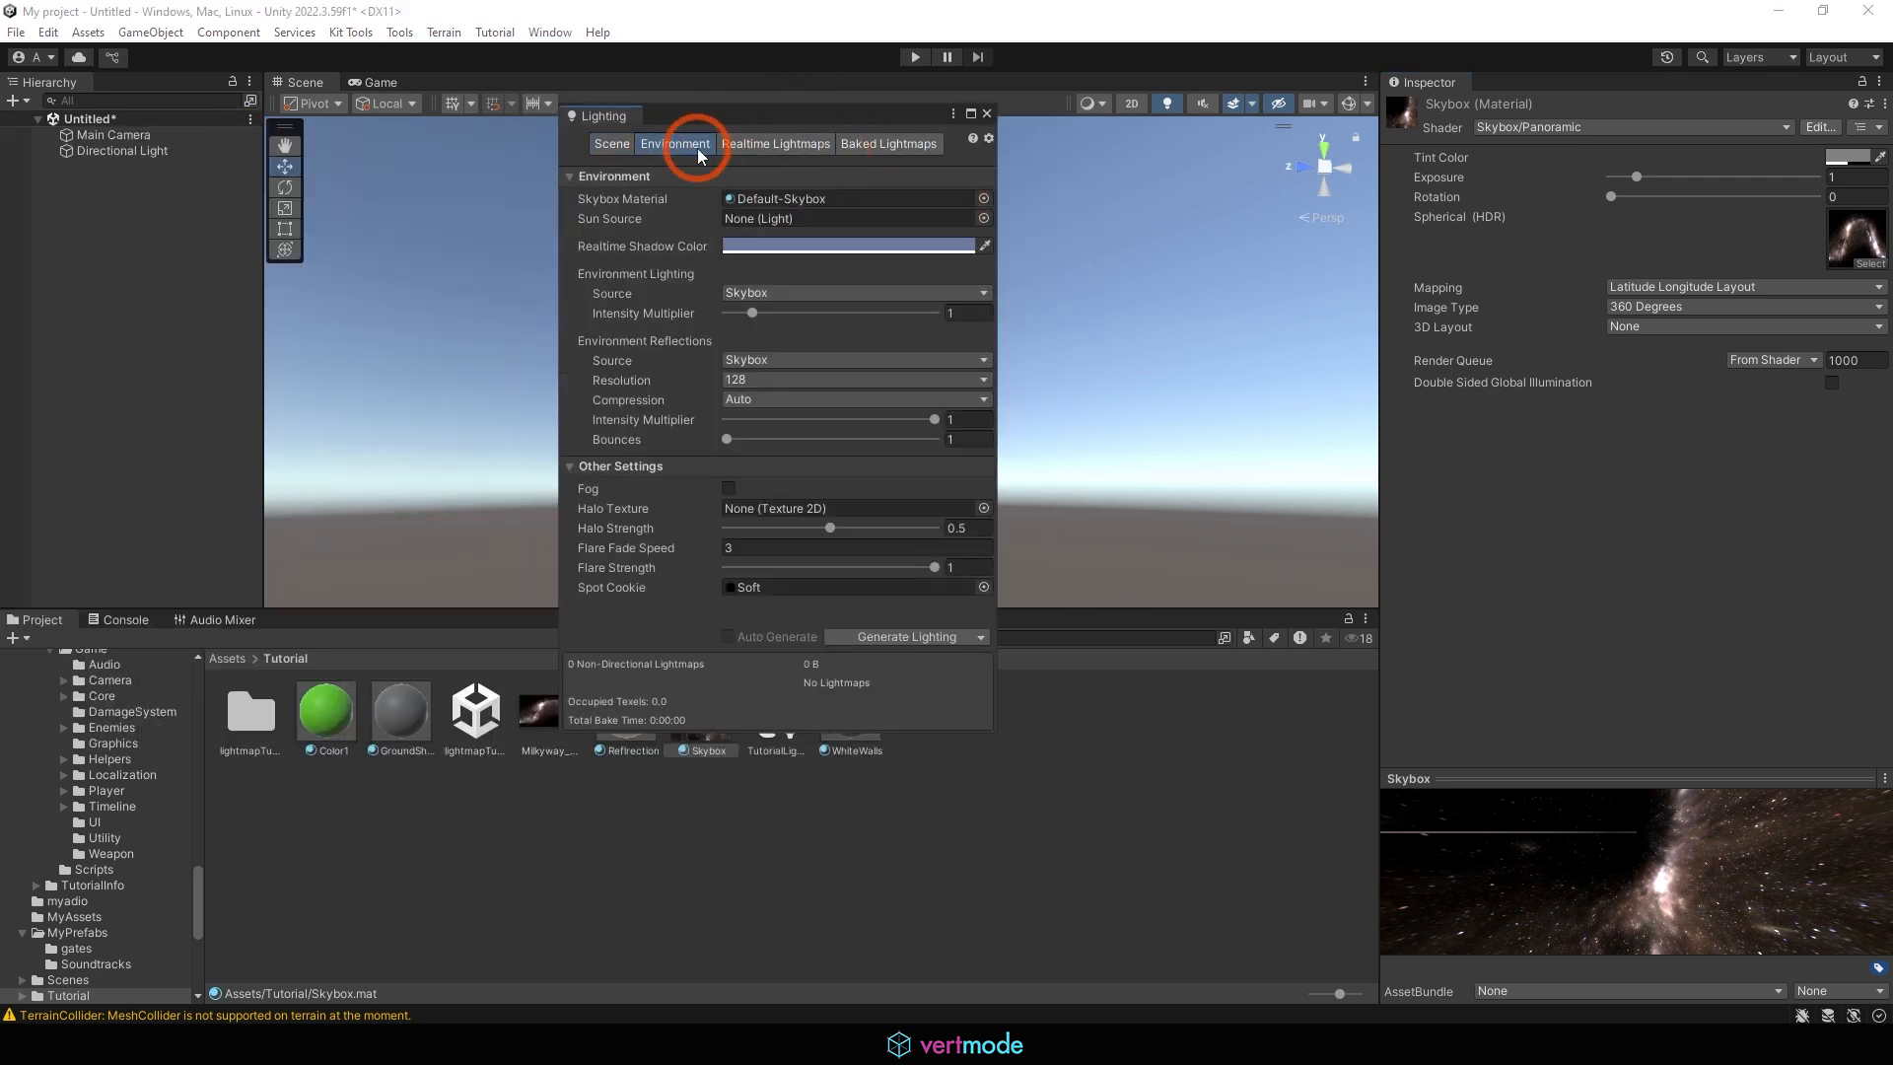
{"action": "left_click", "coordinate": [983, 199]}
{"action": "type", "text": "sky"}
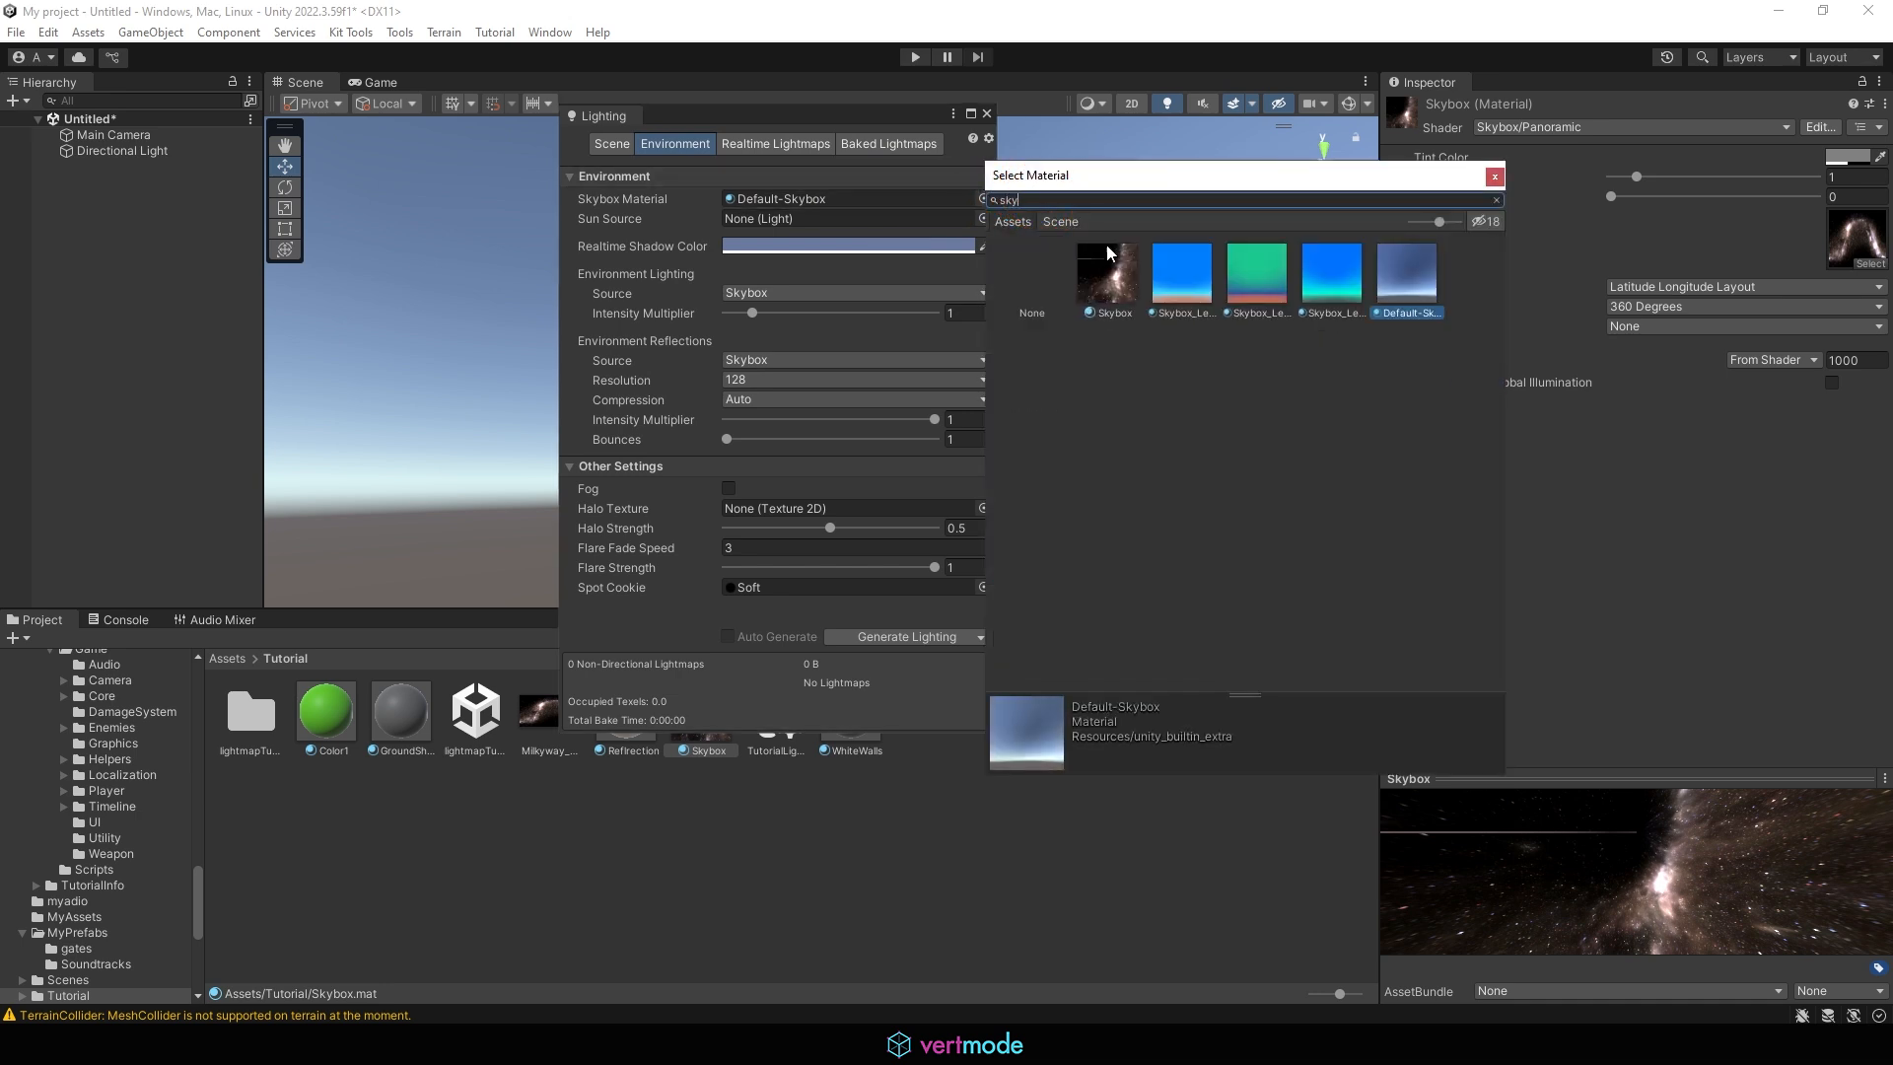
{"action": "left_click", "coordinate": [1119, 283]}
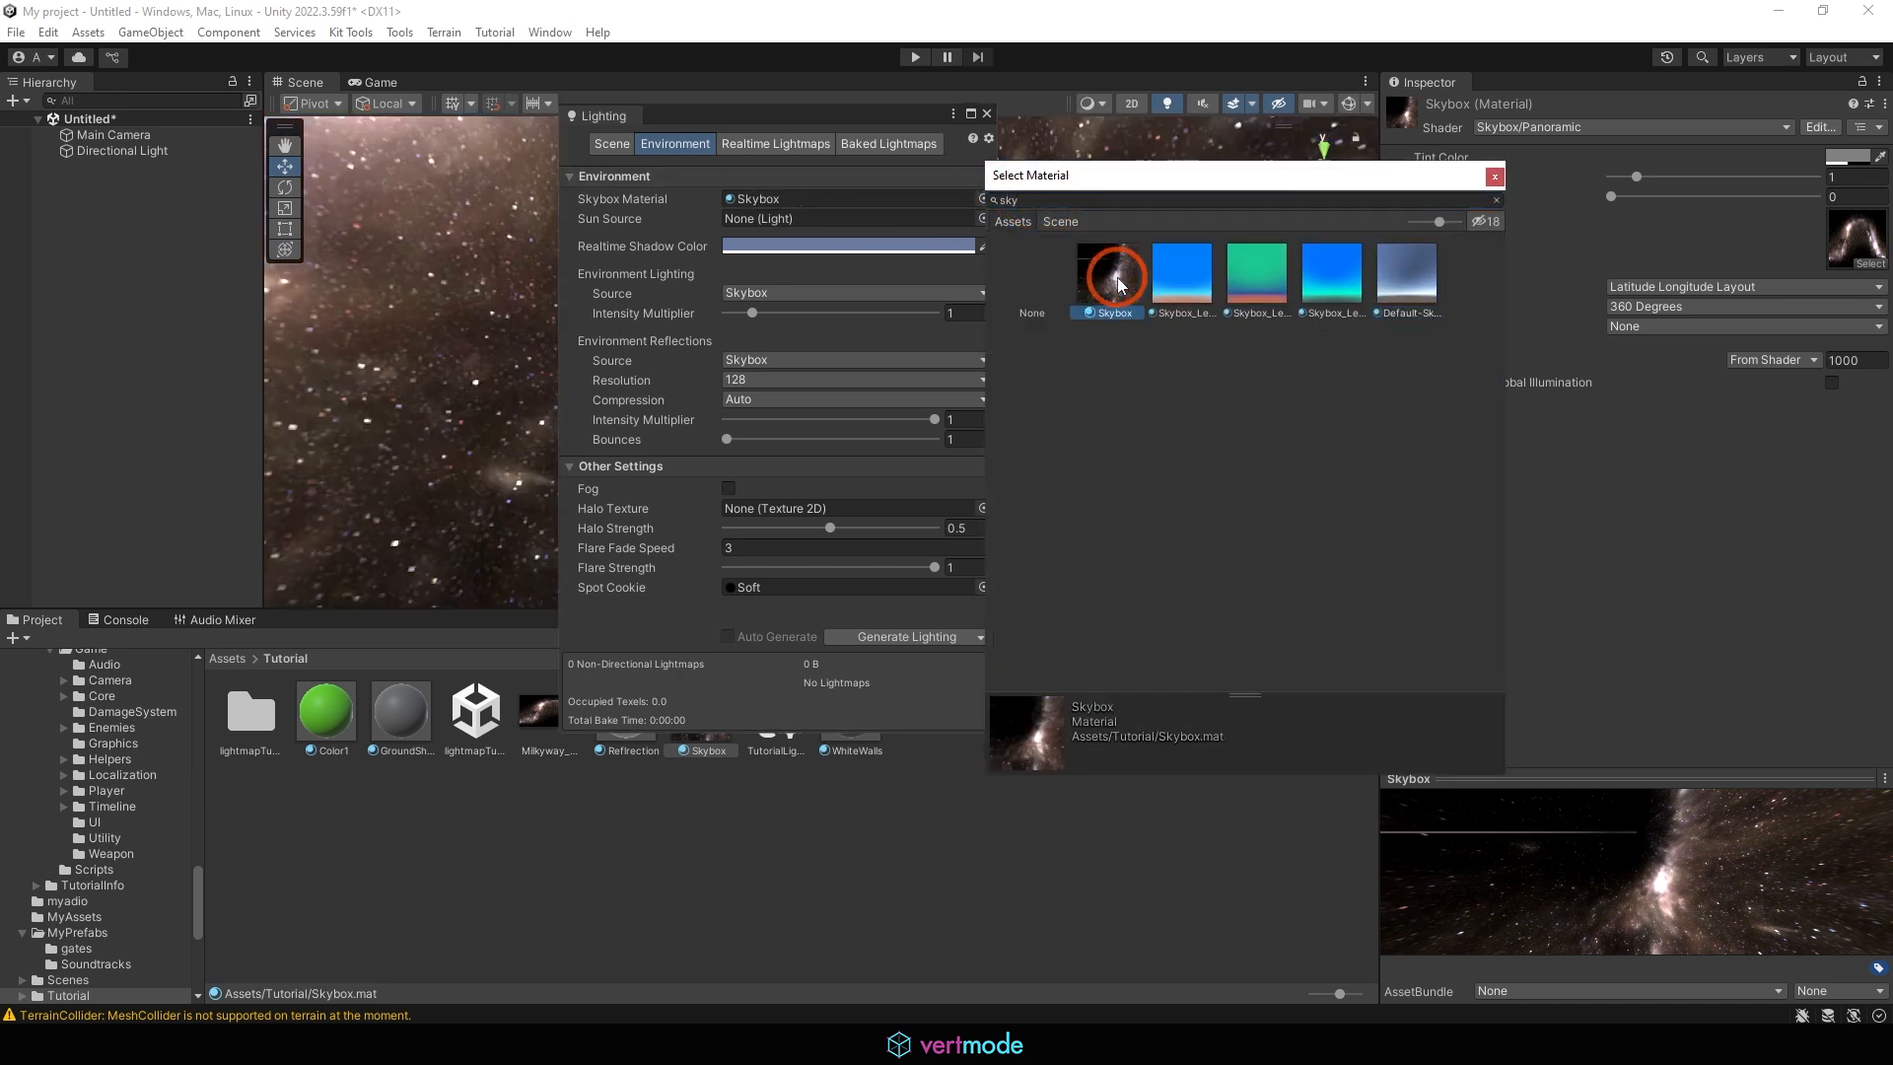
{"action": "left_click", "coordinate": [1495, 179]}
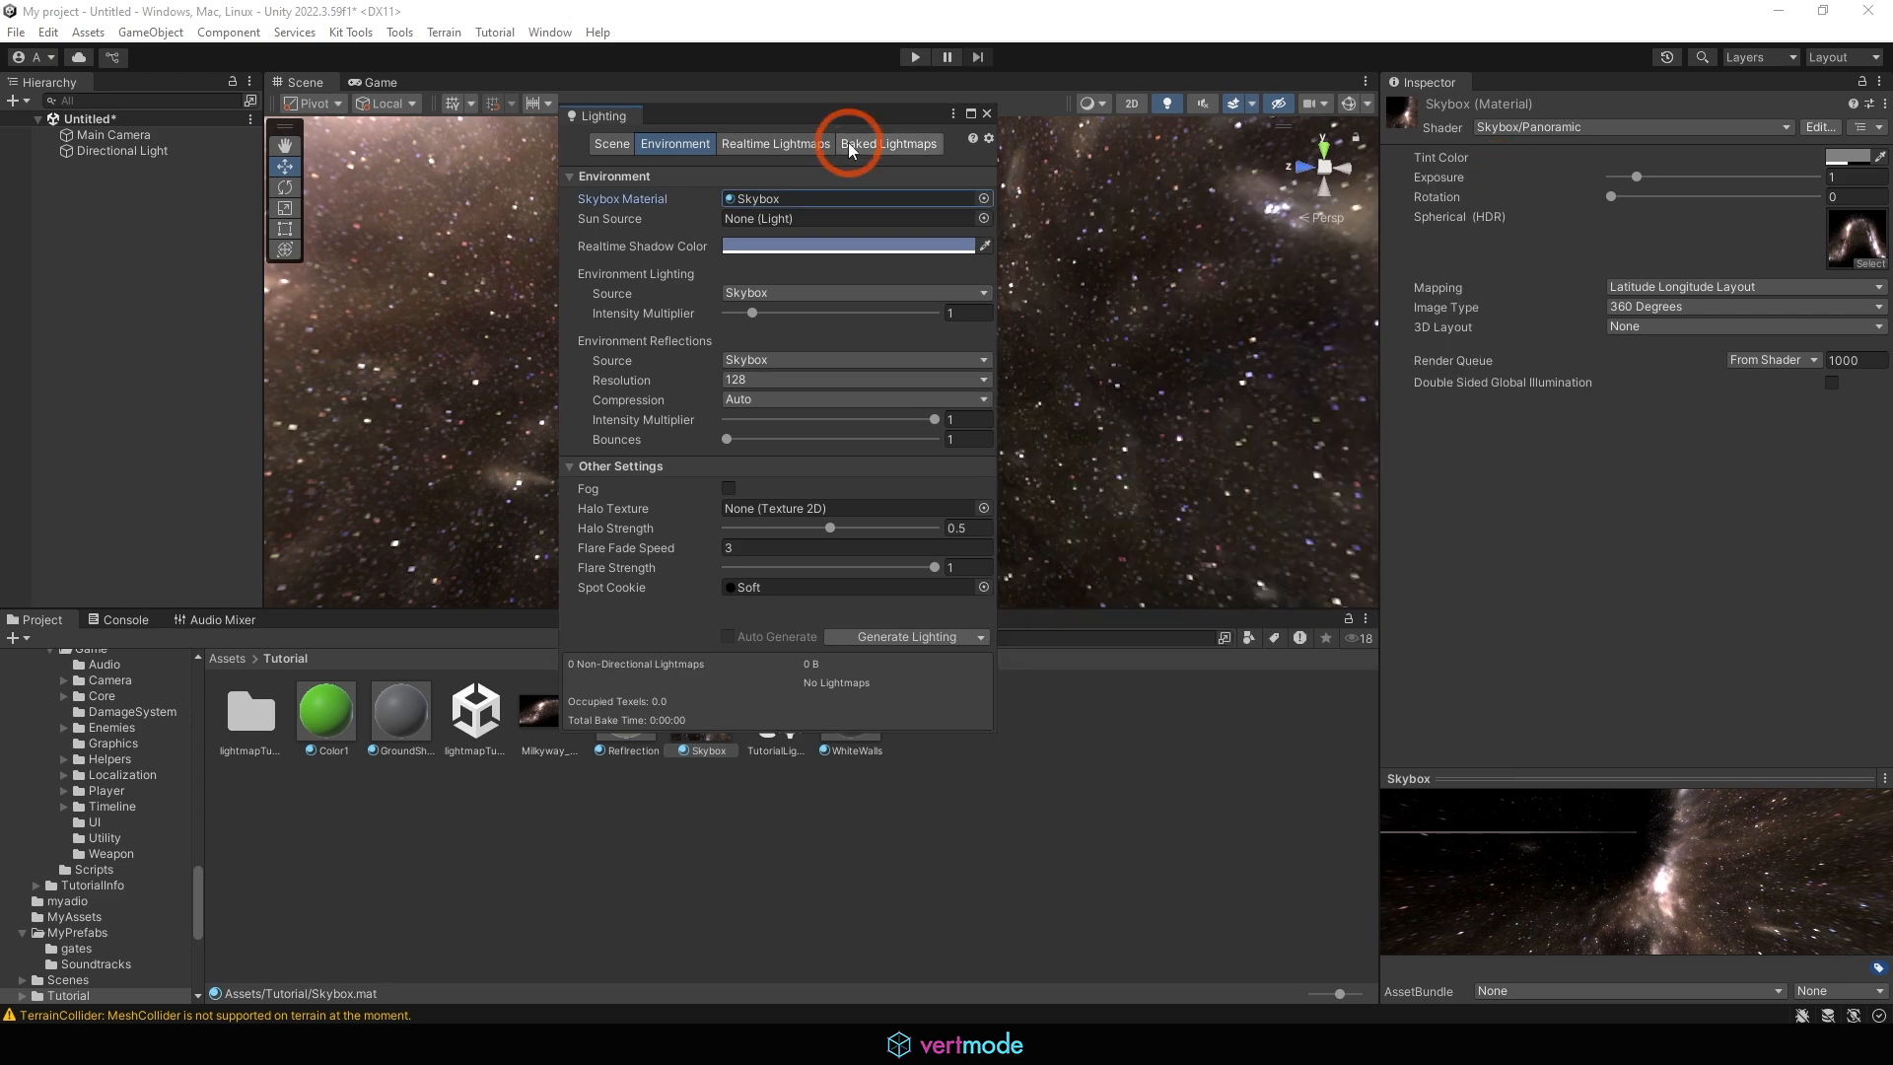
{"action": "left_click", "coordinate": [987, 113]}
Add a 3D plane object named f to the scene
{"action": "left_click", "coordinate": [734, 298]}
{"action": "right_click_drag", "start_coordinate": [659, 278], "coordinate": [63, 72]}
{"action": "left_click", "coordinate": [151, 31]}
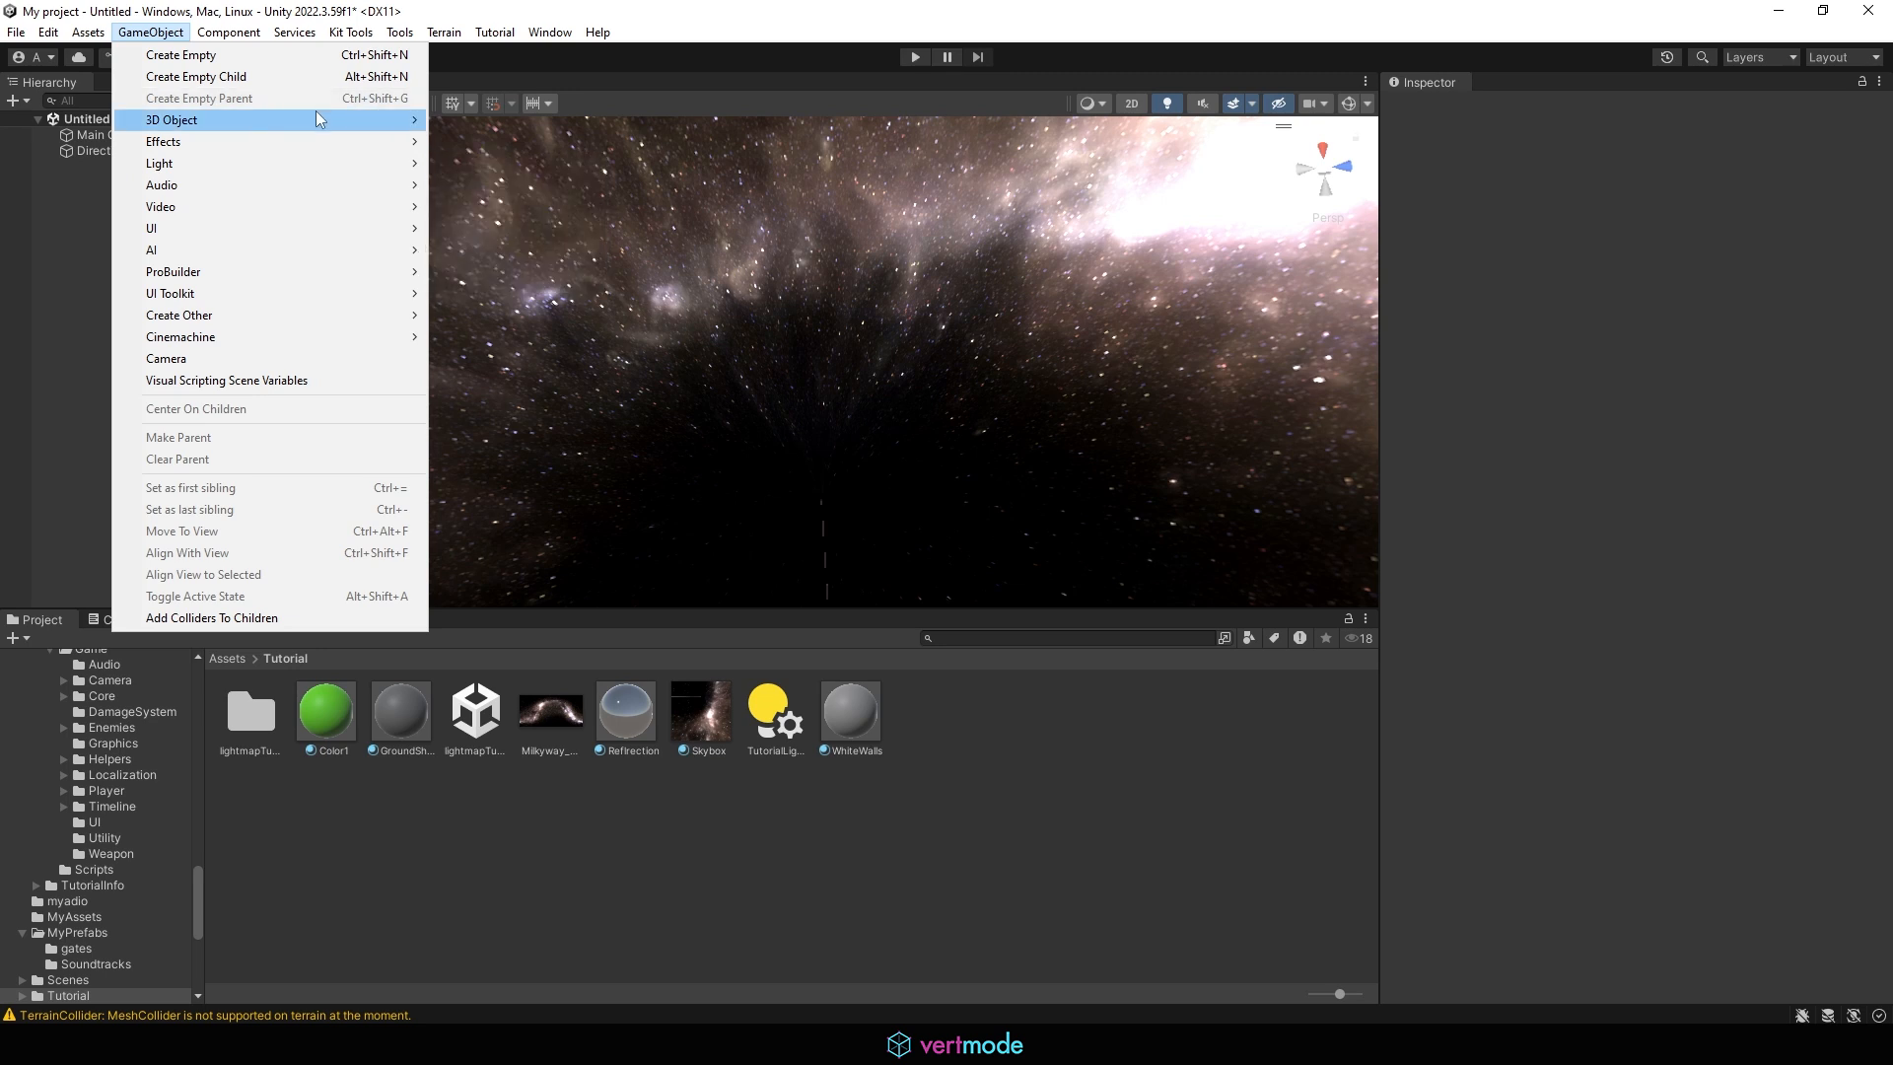
{"action": "mouse_move", "coordinate": [317, 114]}
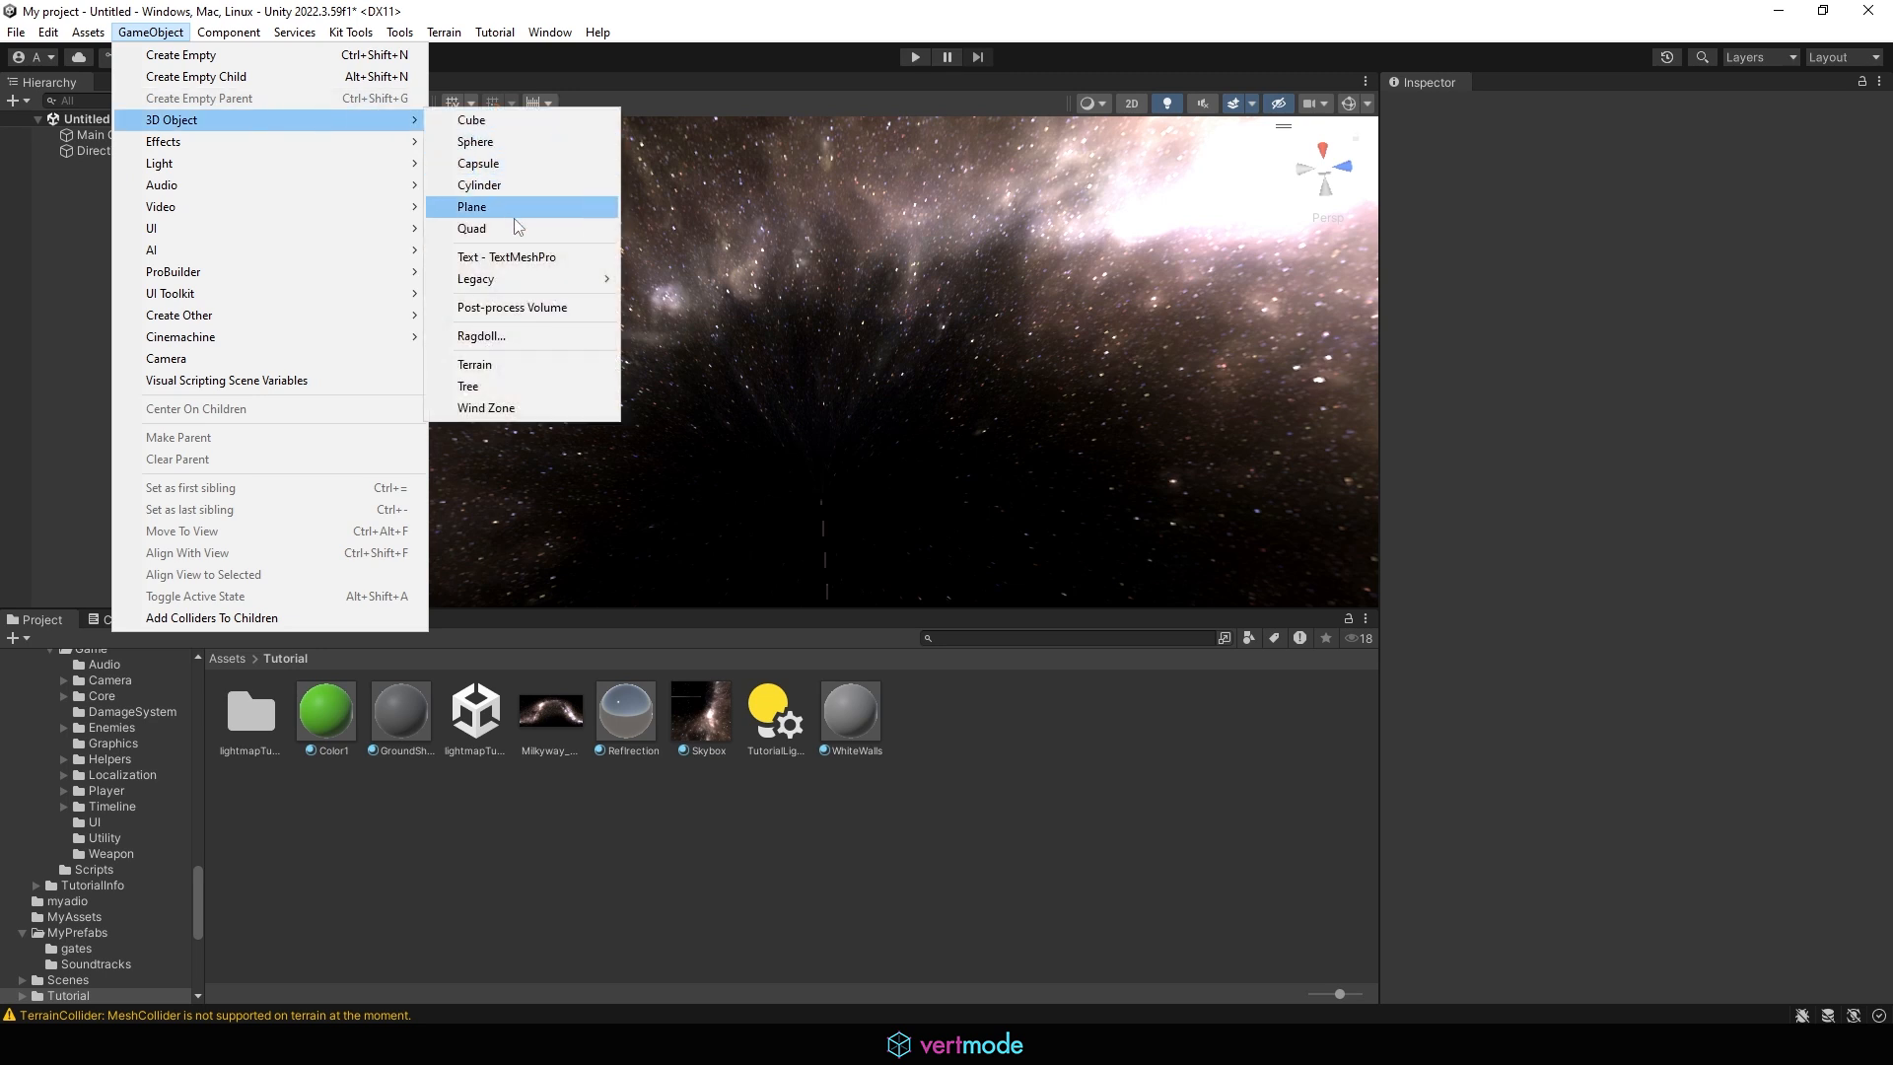
{"action": "left_click", "coordinate": [503, 208]}
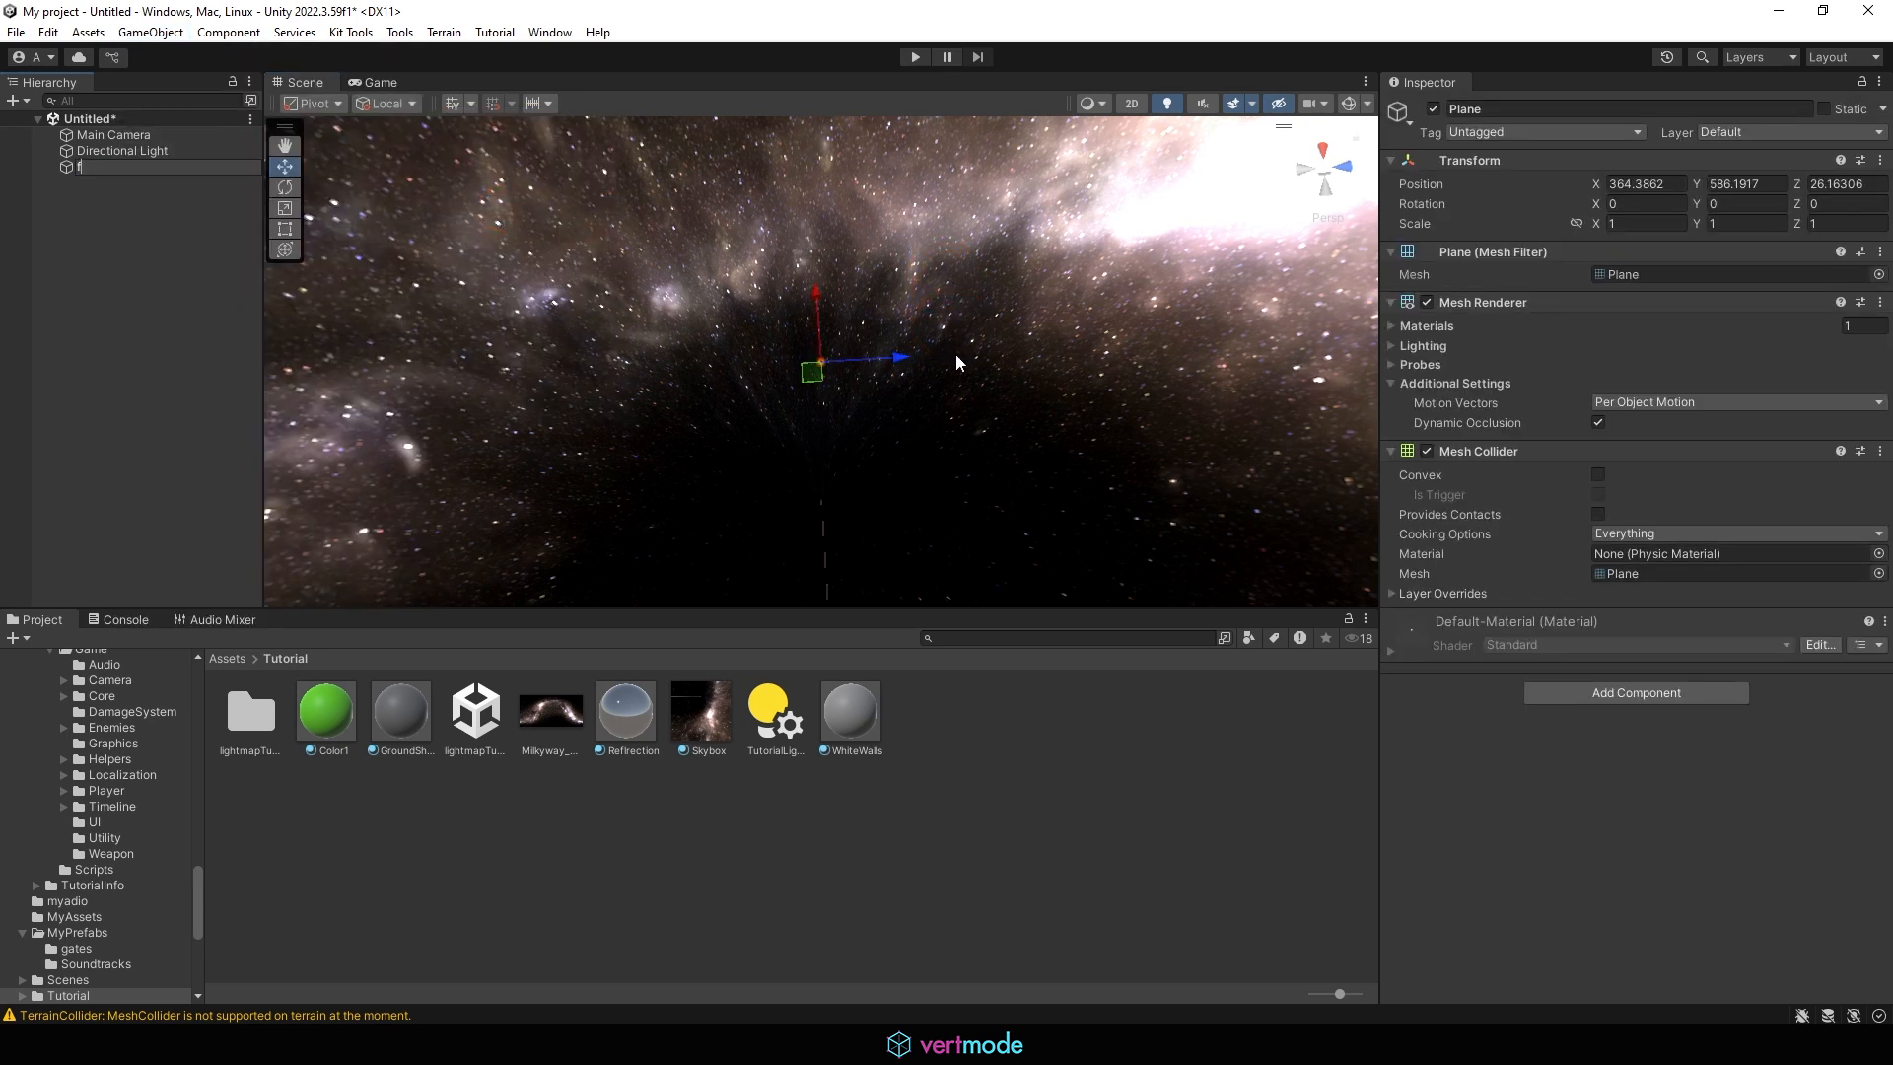
{"action": "middle_click_drag", "start_coordinate": [848, 350], "coordinate": [866, 376]}
{"action": "left_click_drag", "start_coordinate": [982, 410], "coordinate": [1038, 289], "text": "alt"}
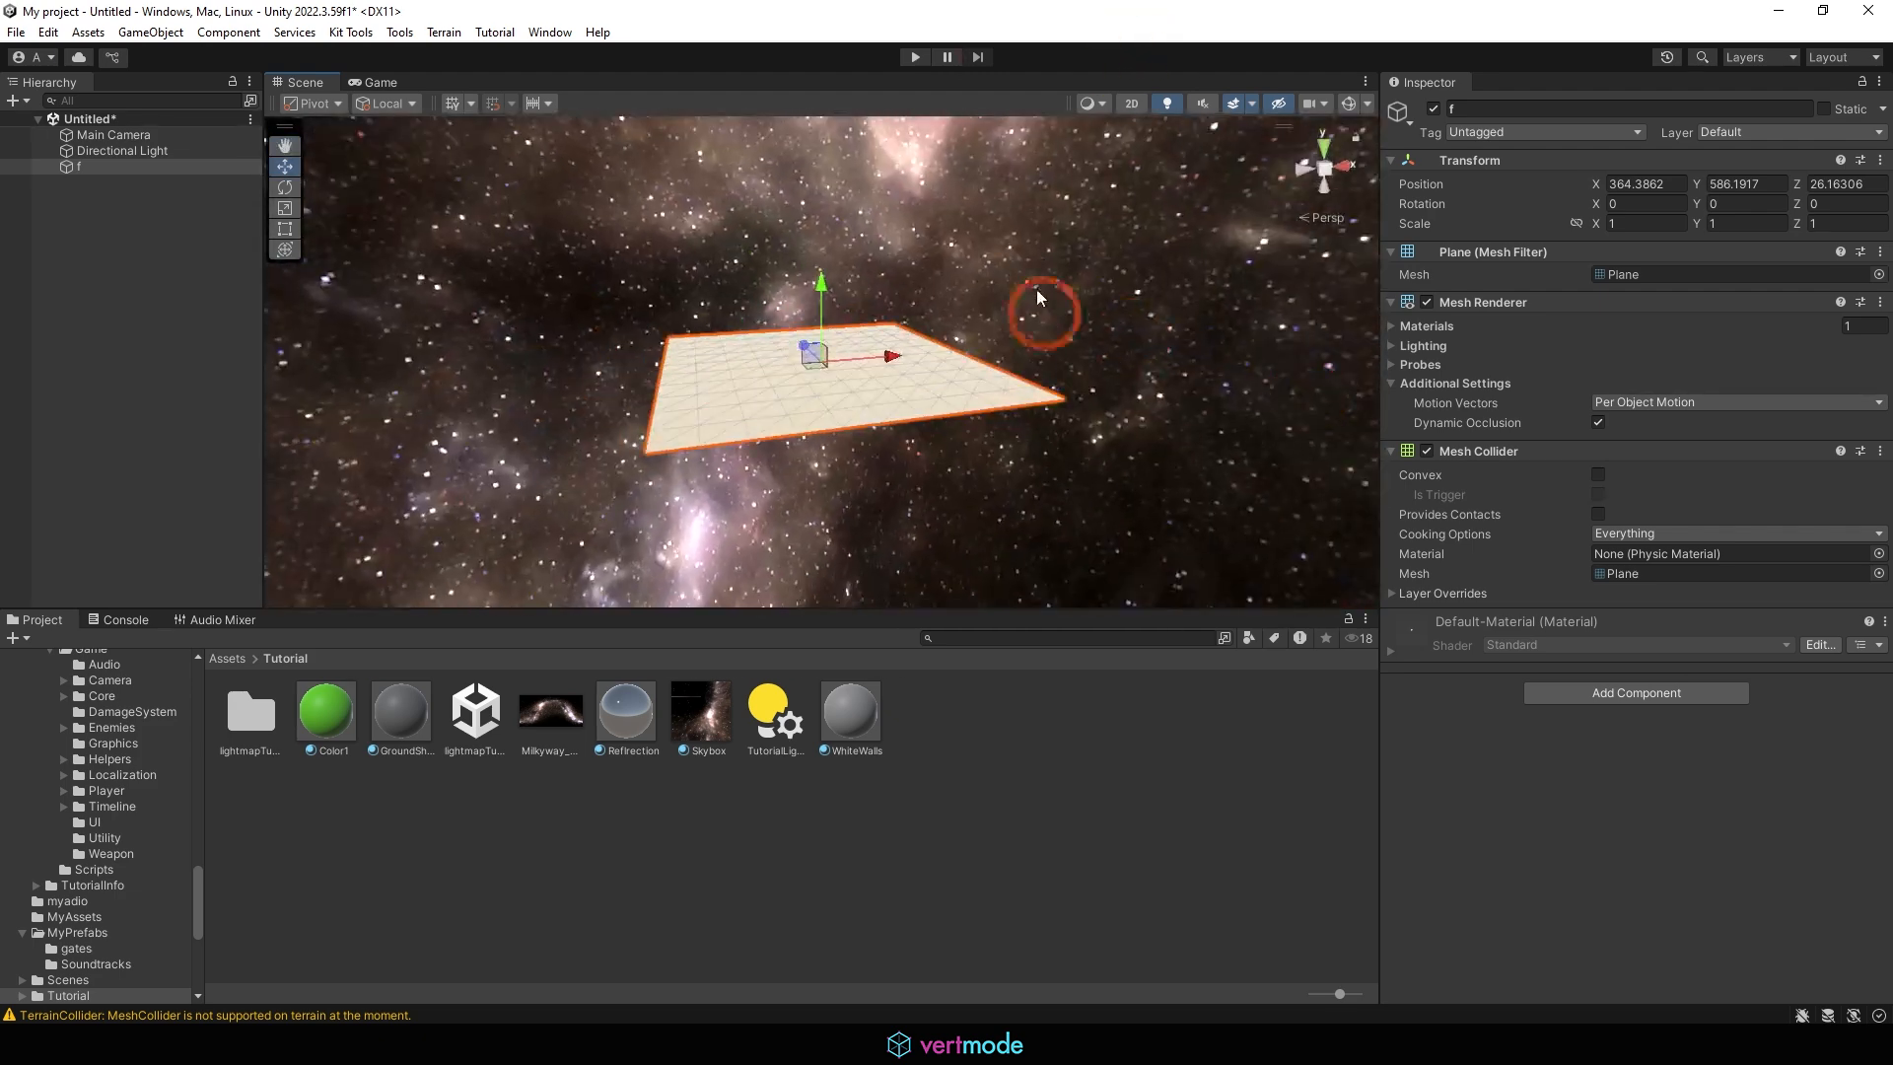
{"action": "left_click", "coordinate": [980, 272]}
Change the Skybox material's shader to Skybox/Procedural
{"action": "left_click", "coordinate": [704, 706]}
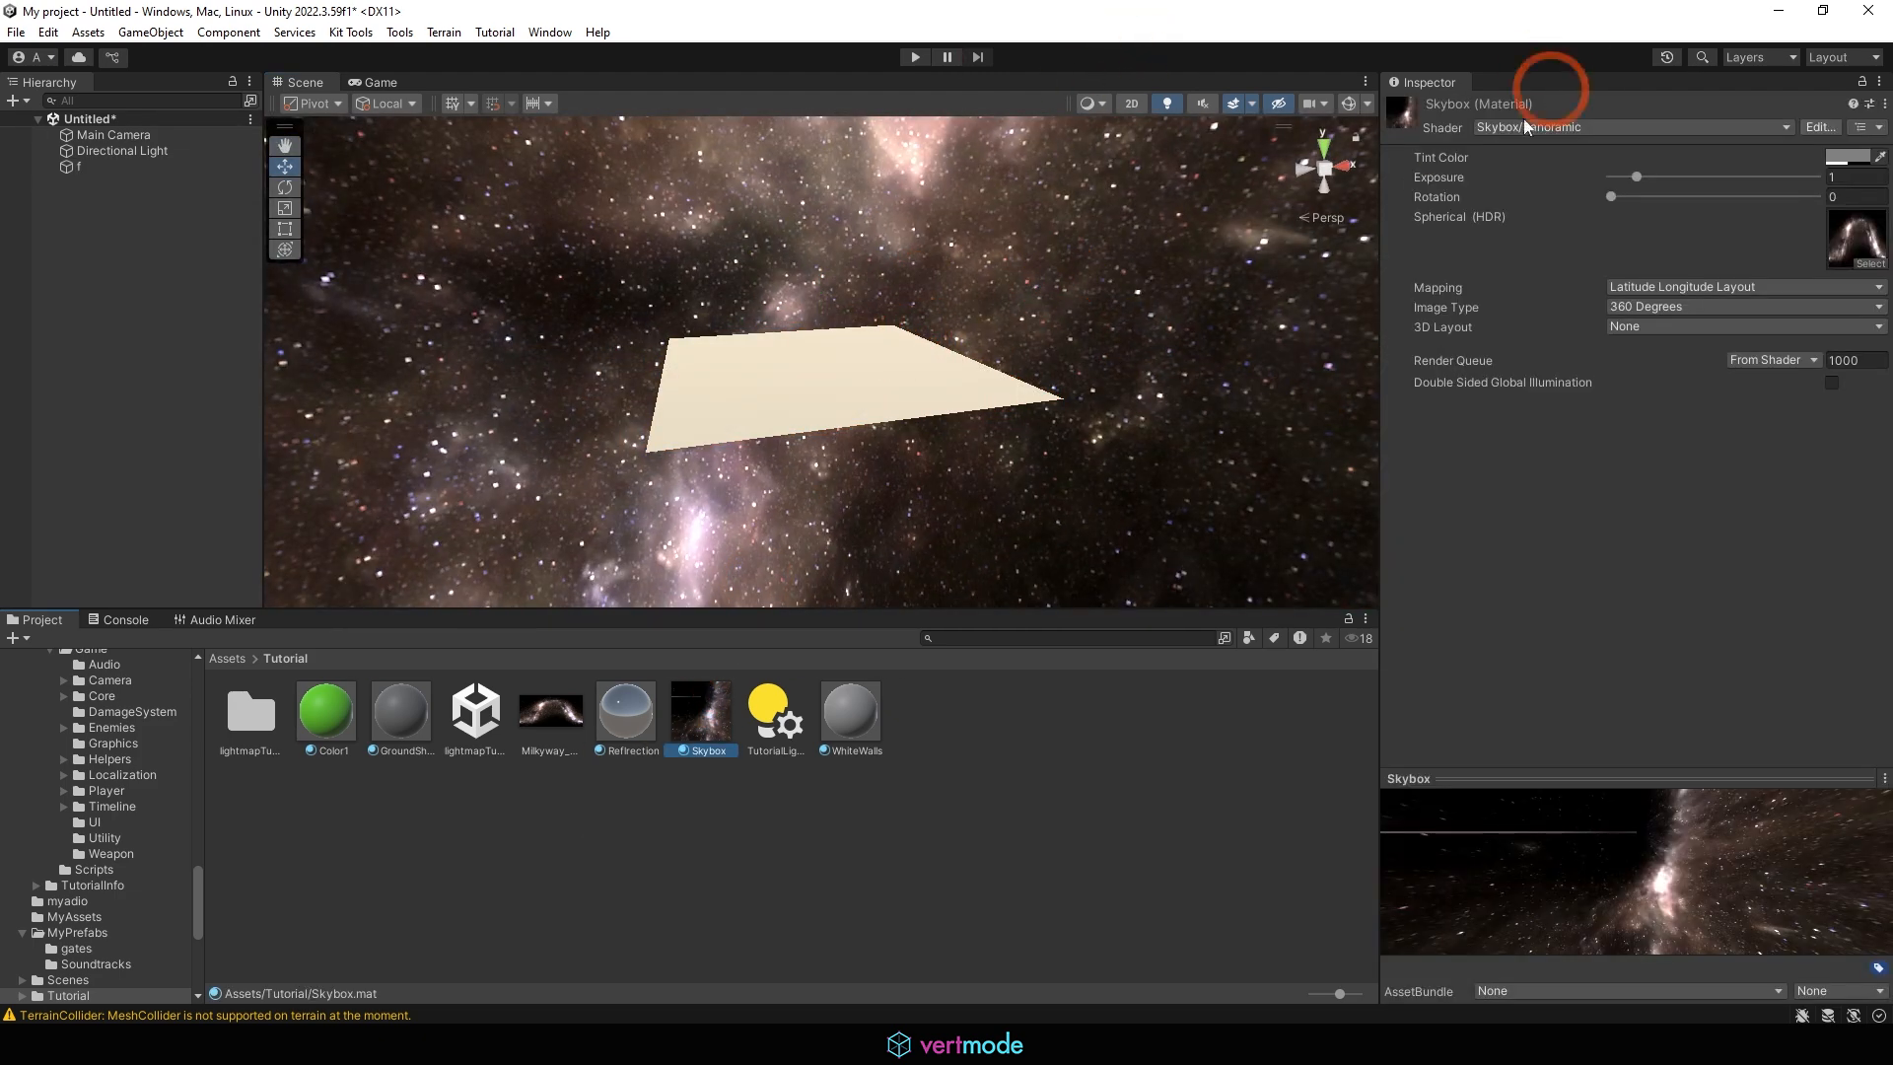
{"action": "left_click", "coordinate": [1487, 126]}
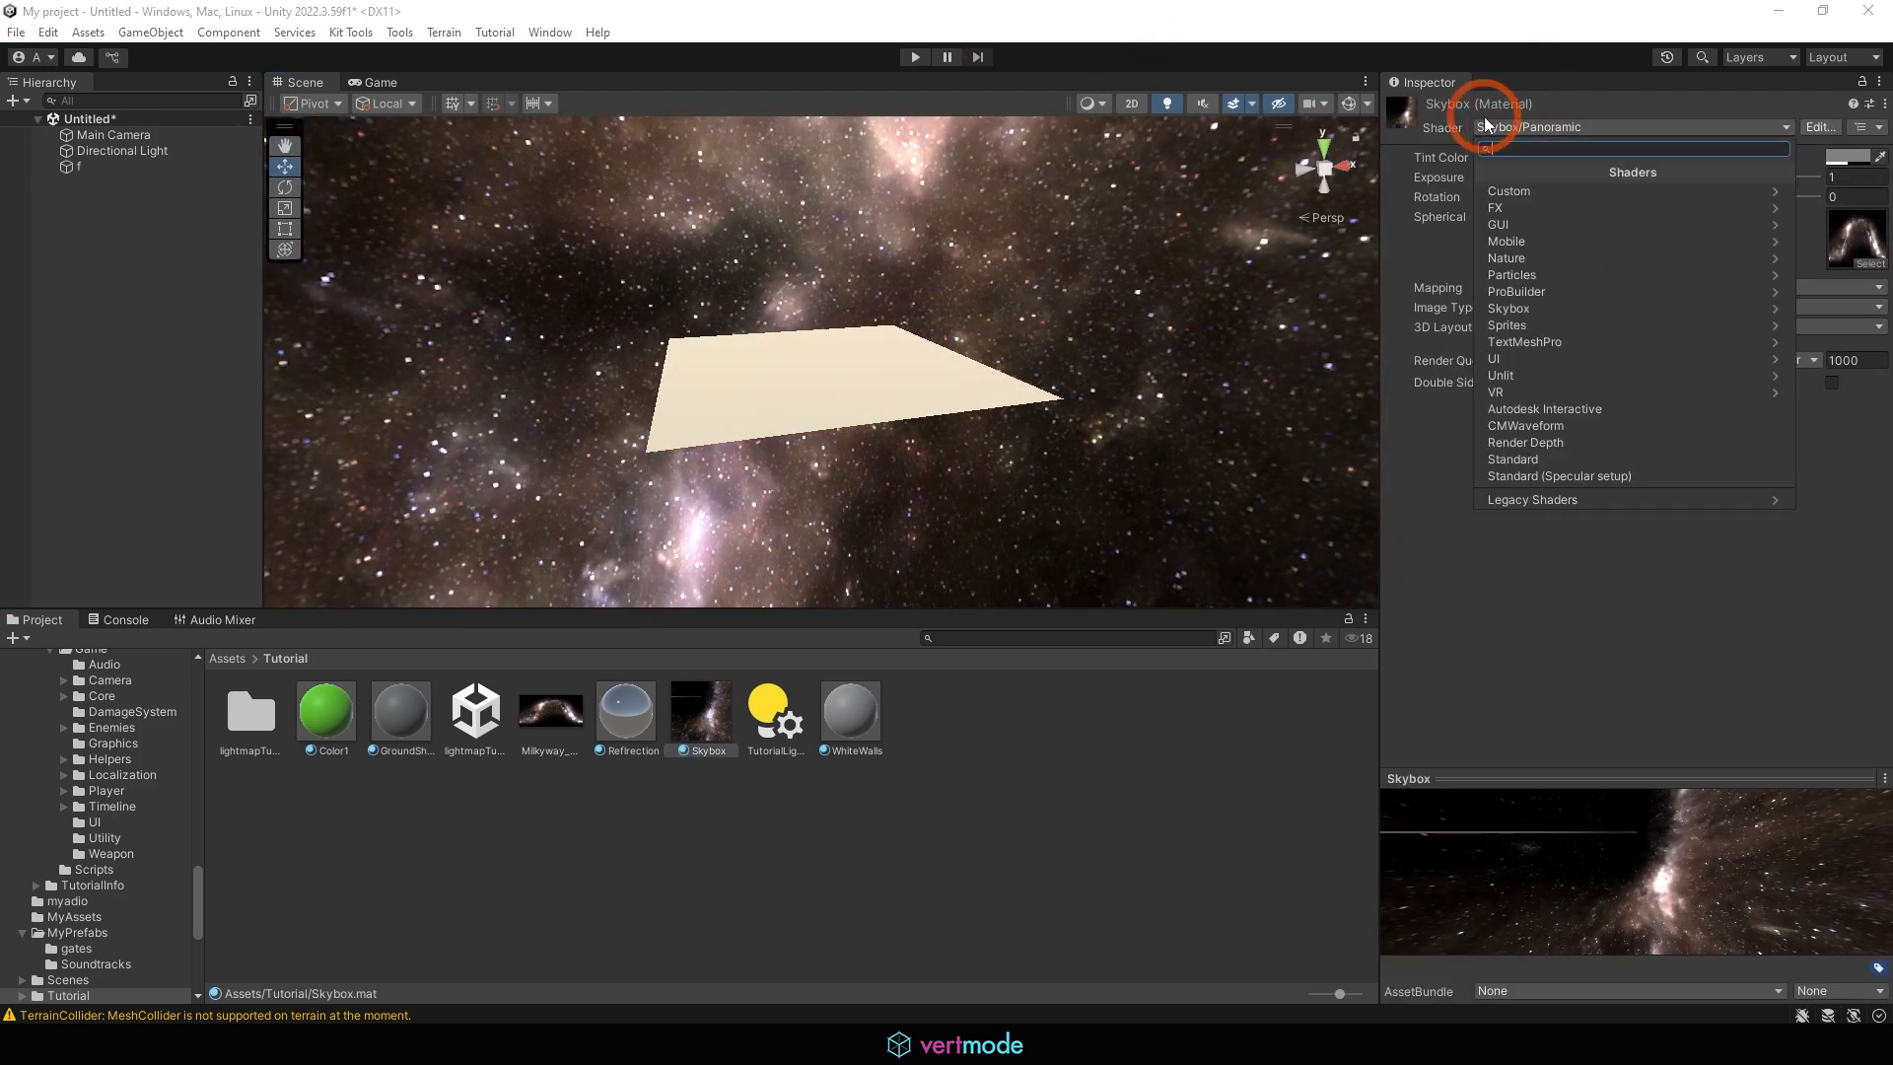
{"action": "left_click", "coordinate": [1548, 307]}
{"action": "left_click", "coordinate": [1538, 242]}
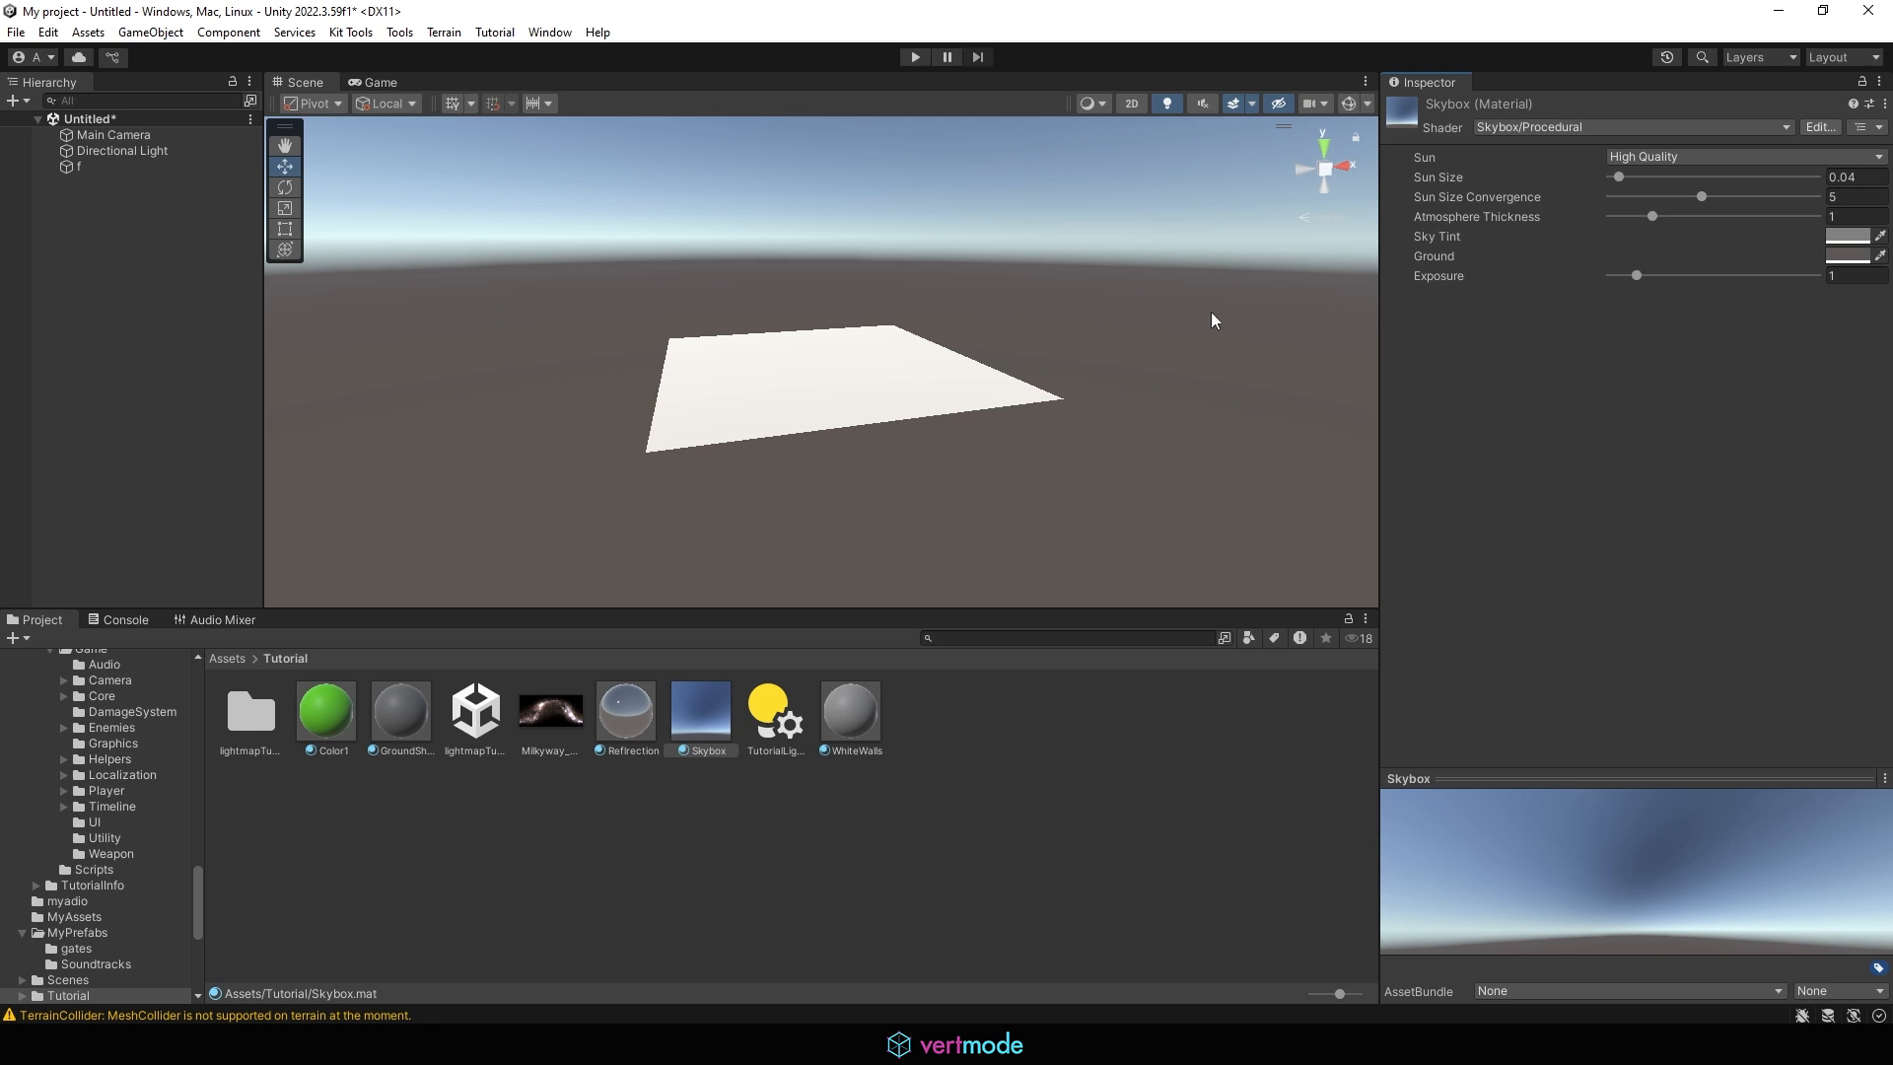
Set the procedural sky's Sun Size to 0.043 and Sun Size Convergence to 2.73, and test an Atmosphere Thickness of 3.69
{"action": "right_click_drag", "start_coordinate": [841, 287], "coordinate": [852, 377]}
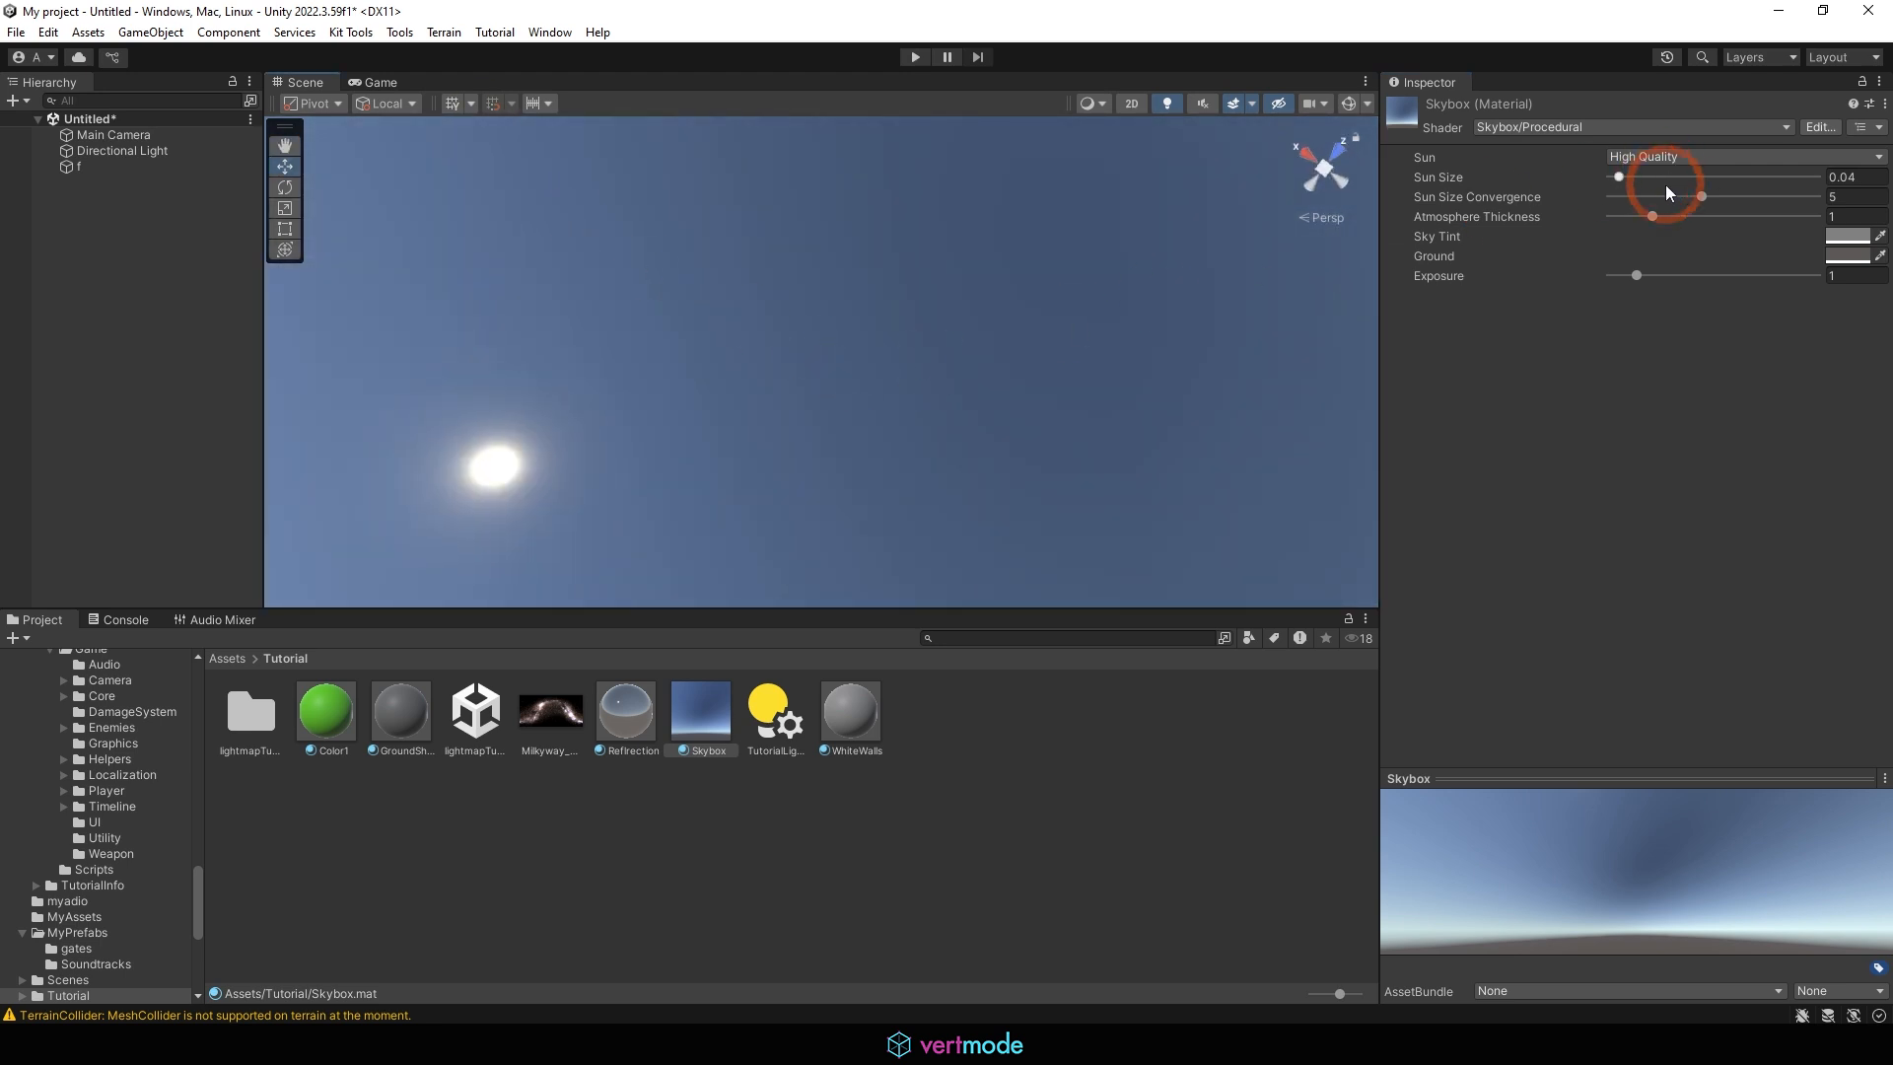
{"action": "left_click_drag", "start_coordinate": [1665, 186], "coordinate": [1761, 216]}
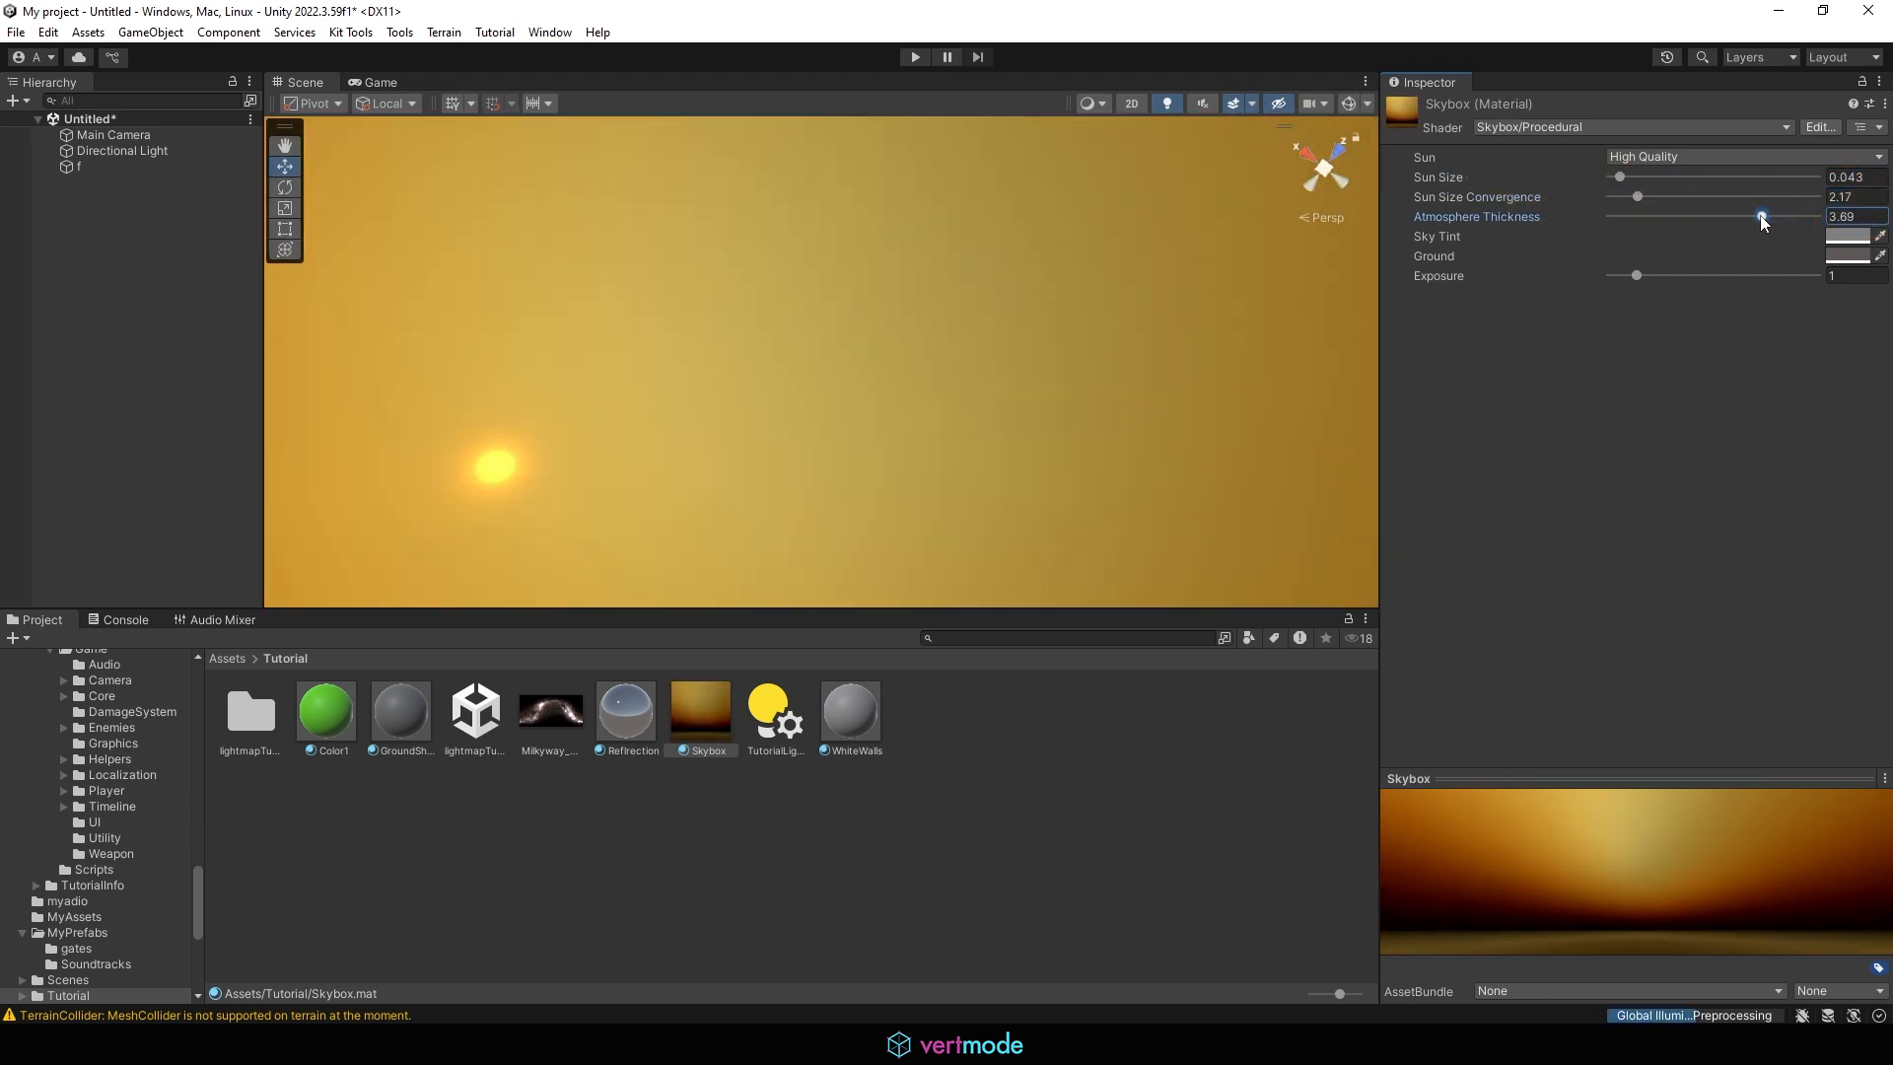
{"action": "right_click_drag", "start_coordinate": [759, 459], "coordinate": [982, 694]}
{"action": "right_click_drag", "start_coordinate": [969, 452], "coordinate": [1053, 623]}
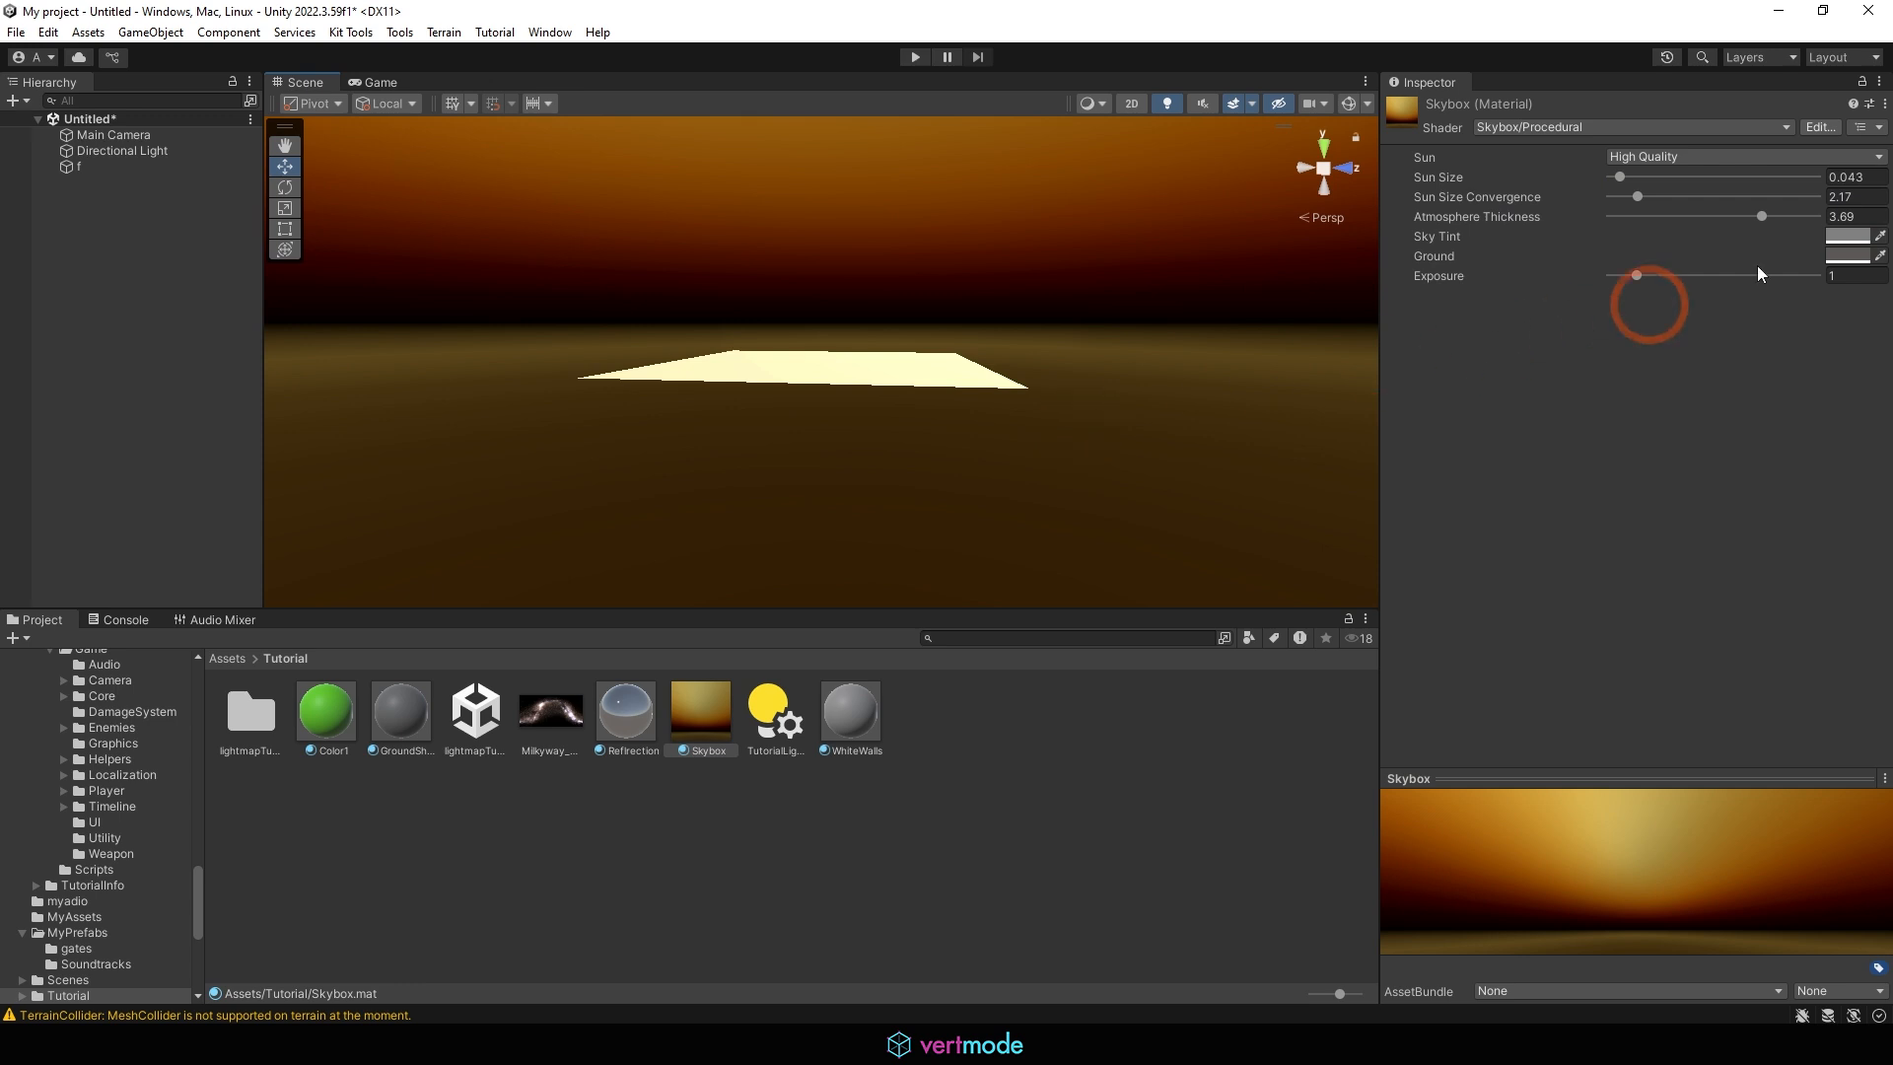
{"action": "left_click_drag", "start_coordinate": [1039, 290], "coordinate": [1091, 405], "text": "alt"}
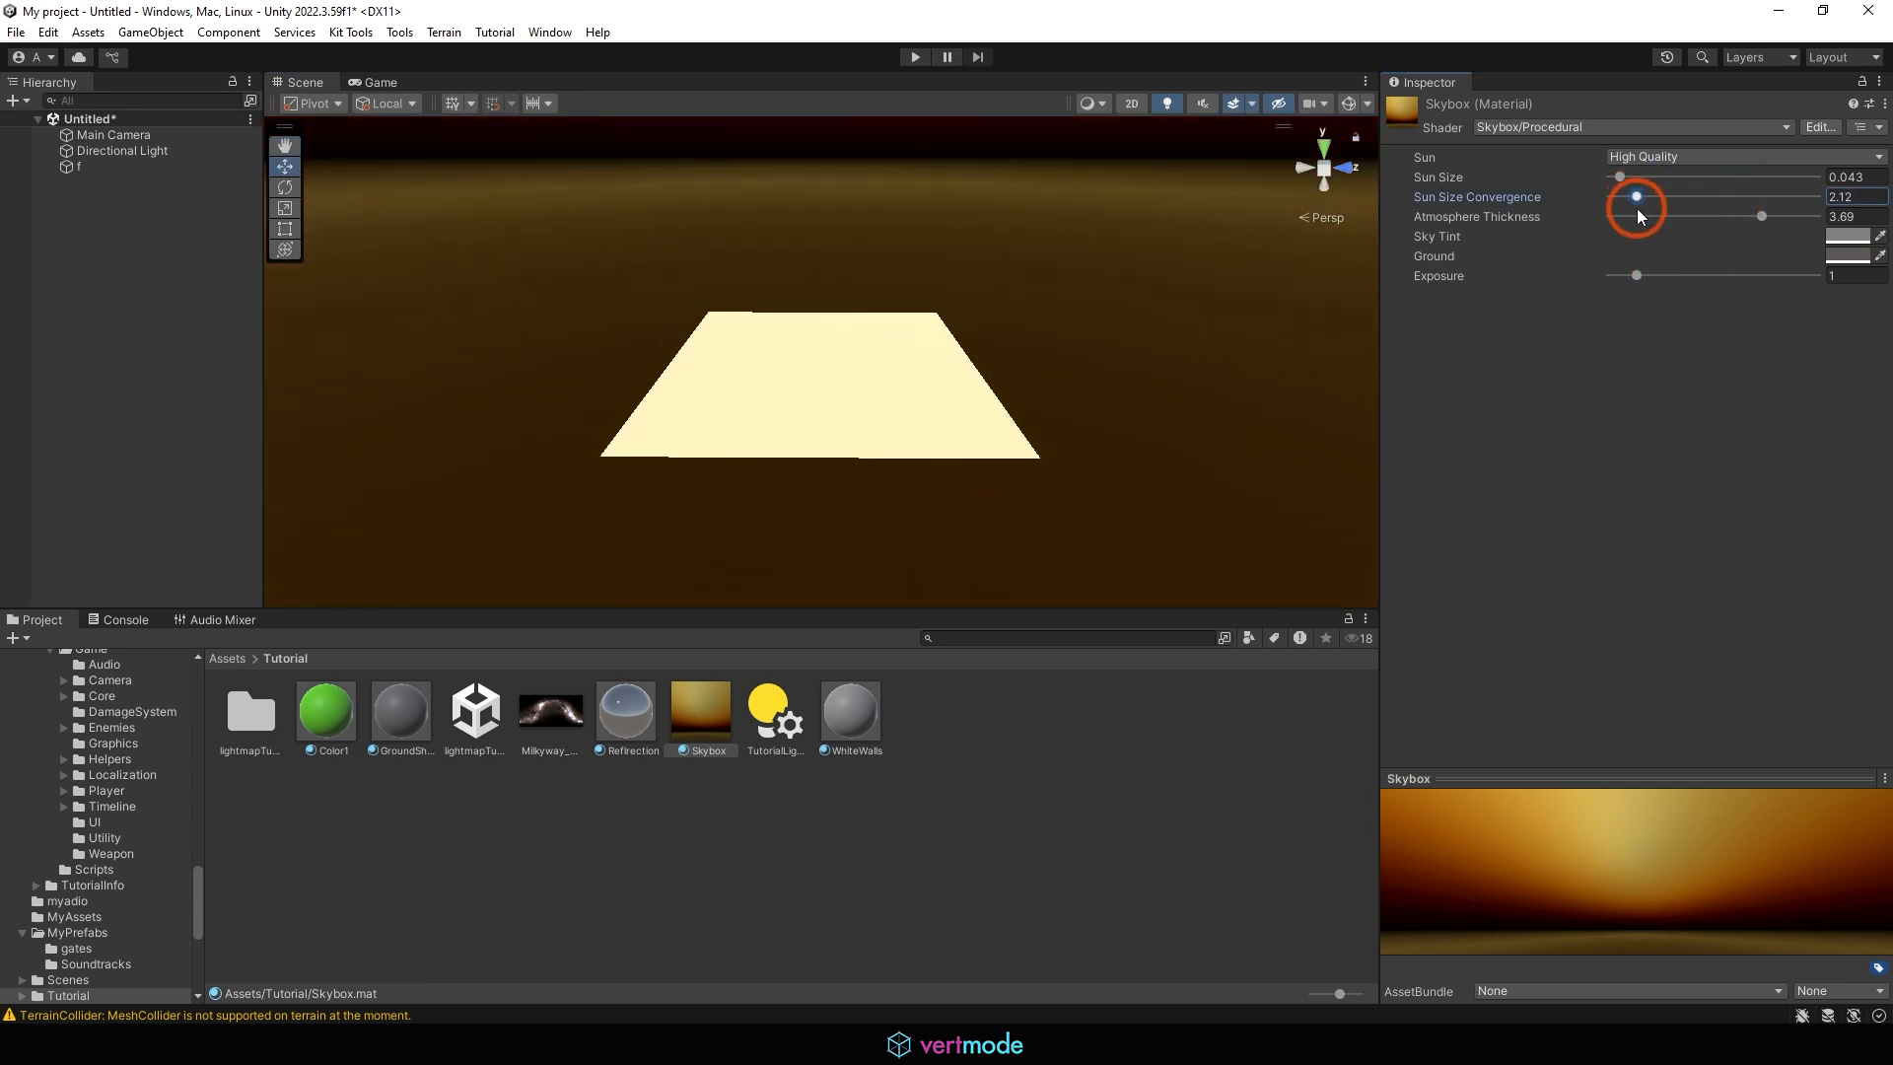
{"action": "mouse_move", "coordinate": [1638, 209]}
{"action": "left_mouse_down"}
{"action": "mouse_move", "coordinate": [1621, 212]}
{"action": "mouse_move", "coordinate": [1642, 217]}
{"action": "left_mouse_up"}
Set the procedural sky's Sky Tint to bright red and its Atmosphere Thickness to 1.68
{"action": "left_click", "coordinate": [1834, 236]}
{"action": "left_click", "coordinate": [1785, 374]}
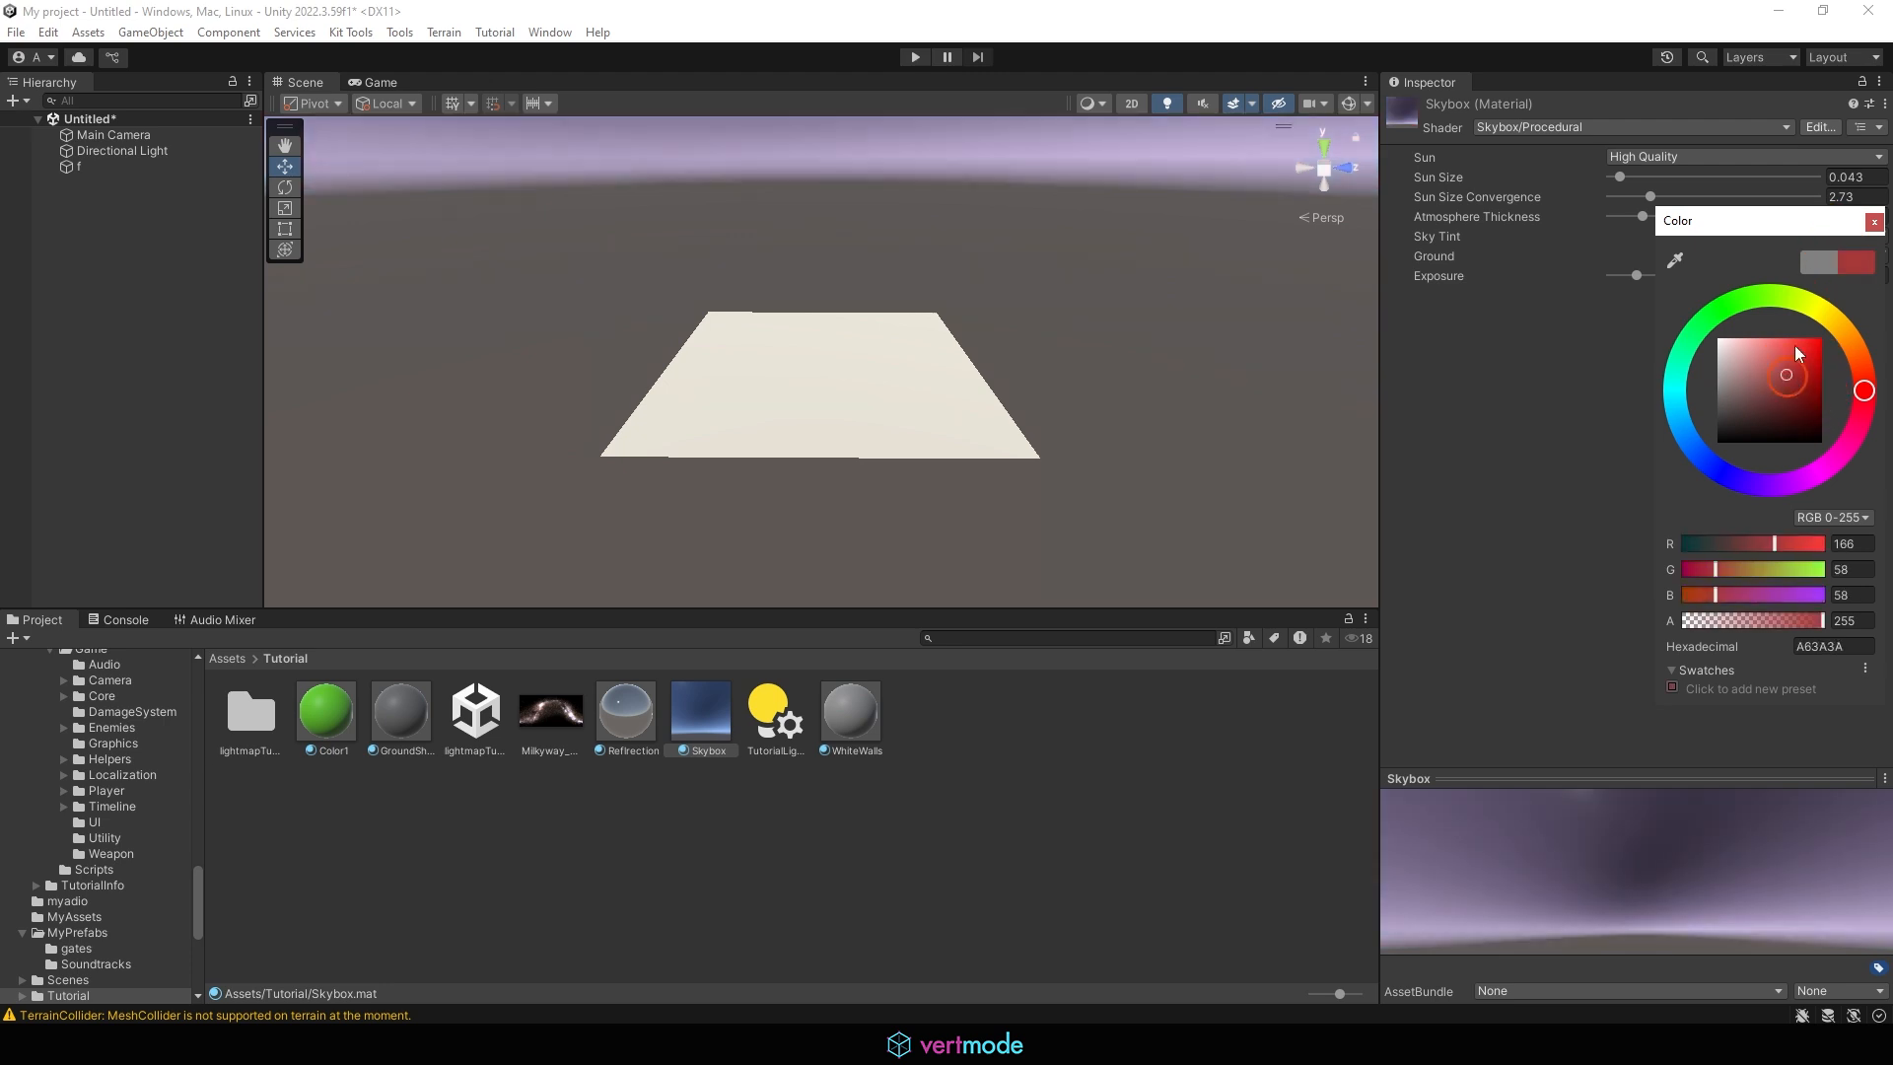
{"action": "left_click", "coordinate": [1810, 338]}
{"action": "left_click_drag", "start_coordinate": [998, 313], "coordinate": [1059, 332], "text": "alt"}
{"action": "mouse_move", "coordinate": [1648, 215]}
{"action": "left_mouse_down"}
{"action": "mouse_move", "coordinate": [1701, 217]}
{"action": "mouse_move", "coordinate": [1681, 219]}
{"action": "left_mouse_up"}
{"action": "left_click_drag", "start_coordinate": [1273, 269], "coordinate": [1273, 349], "text": "alt"}
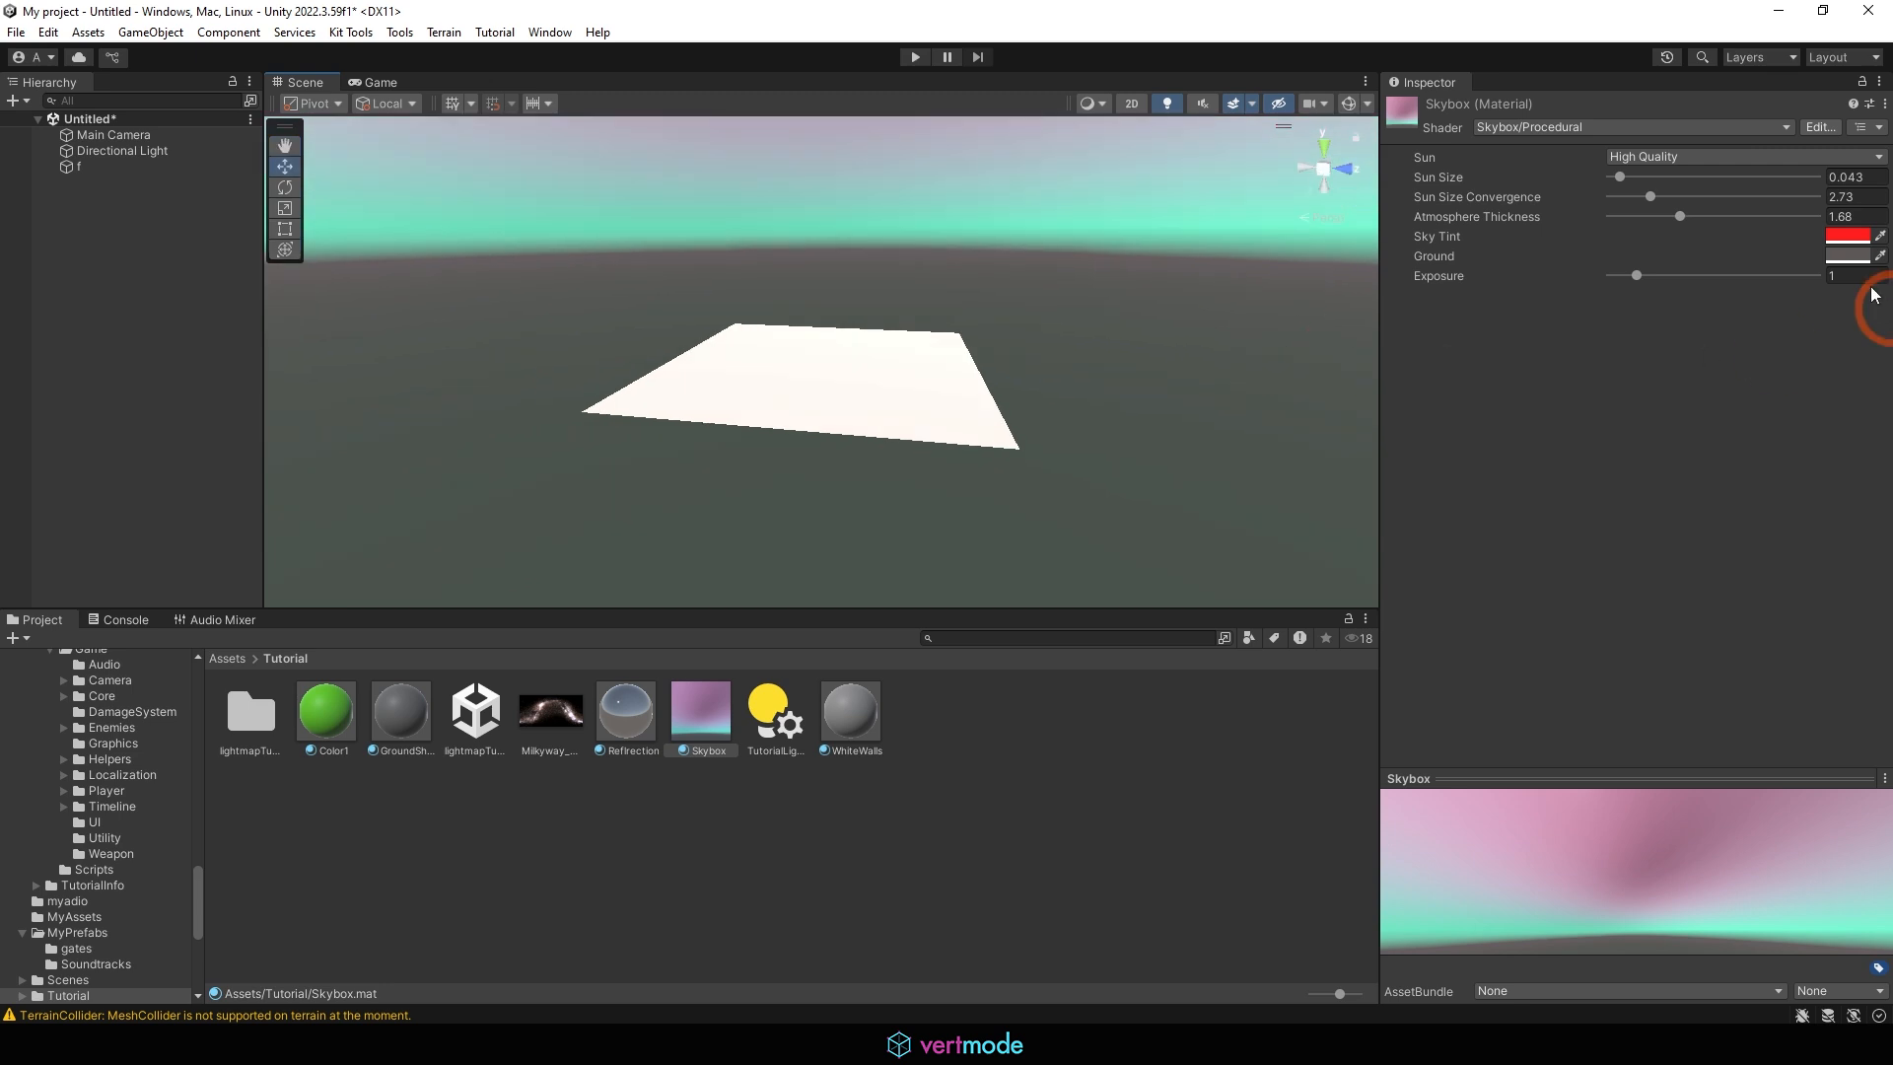
Set the procedural sky's Ground color to the dark blue 1D2335
{"action": "left_click", "coordinate": [1842, 255]}
{"action": "left_click", "coordinate": [1695, 473]}
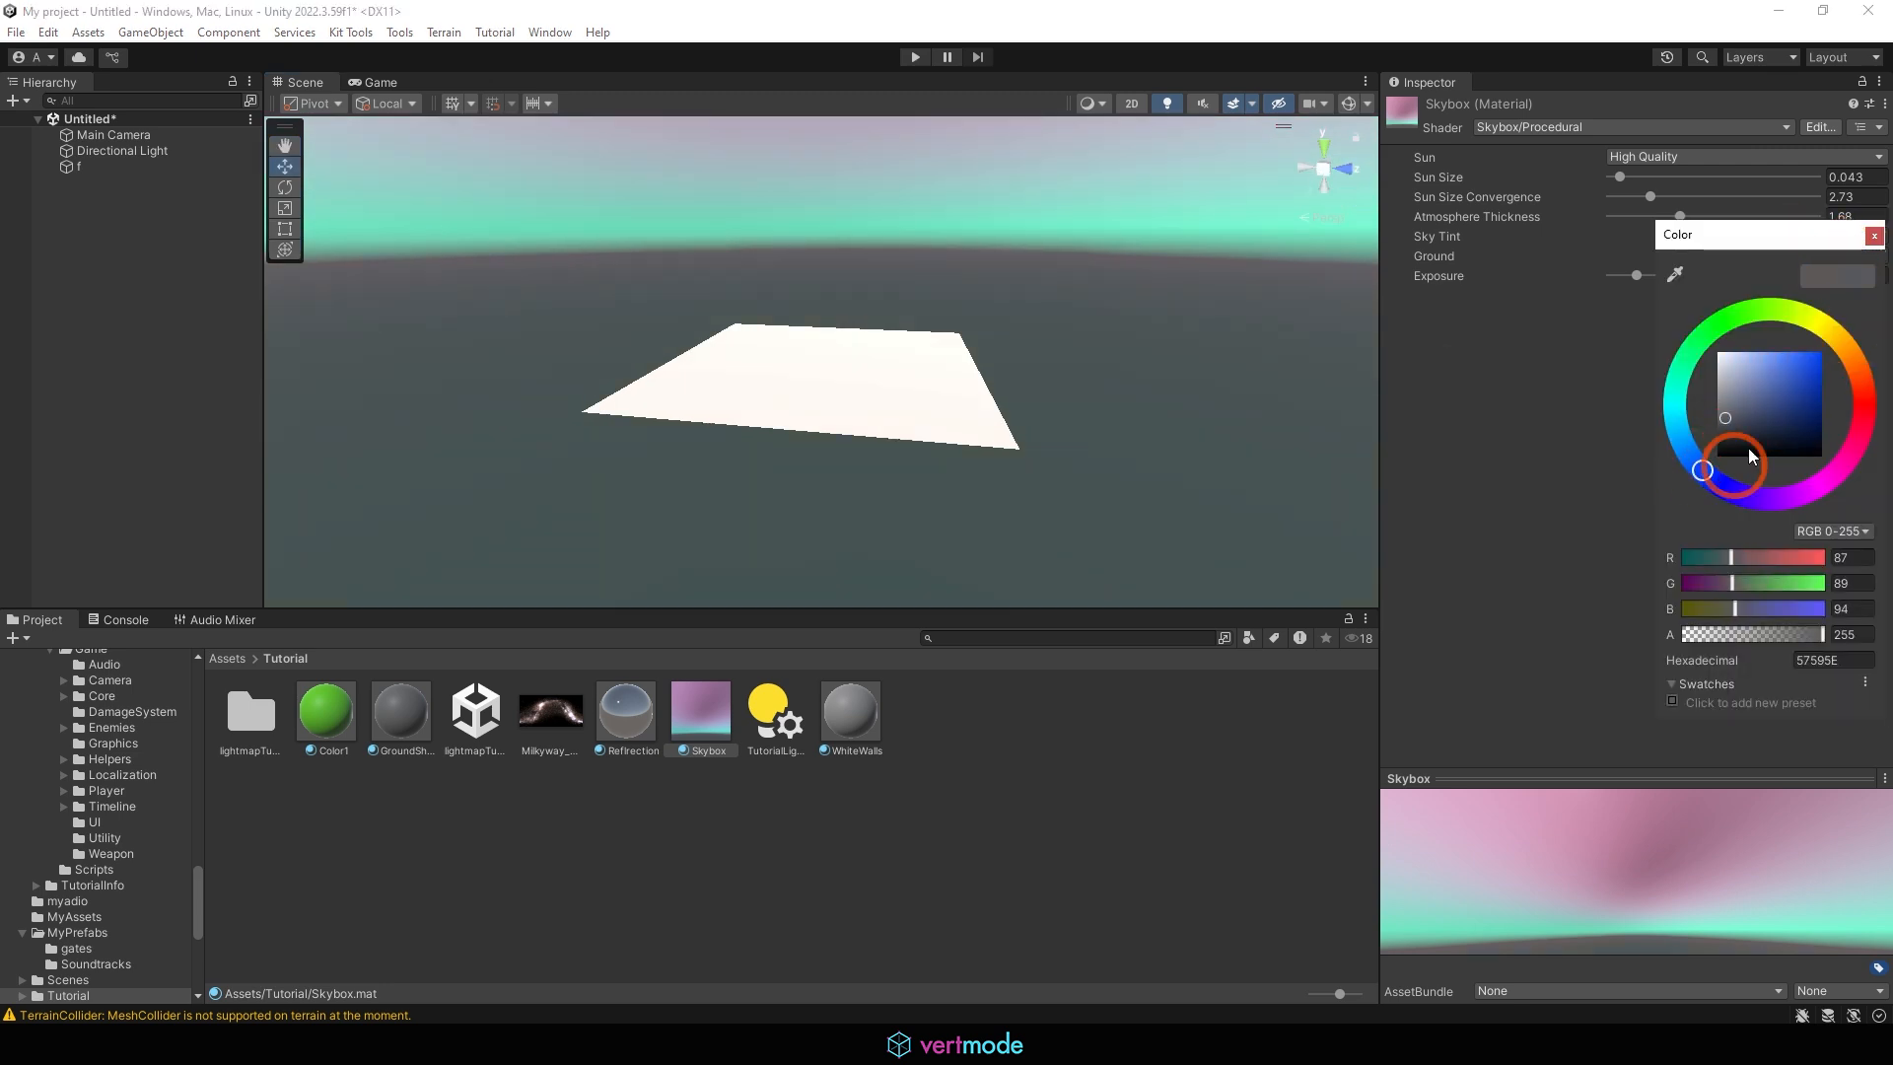
{"action": "left_click_drag", "start_coordinate": [1751, 422], "coordinate": [1767, 436]}
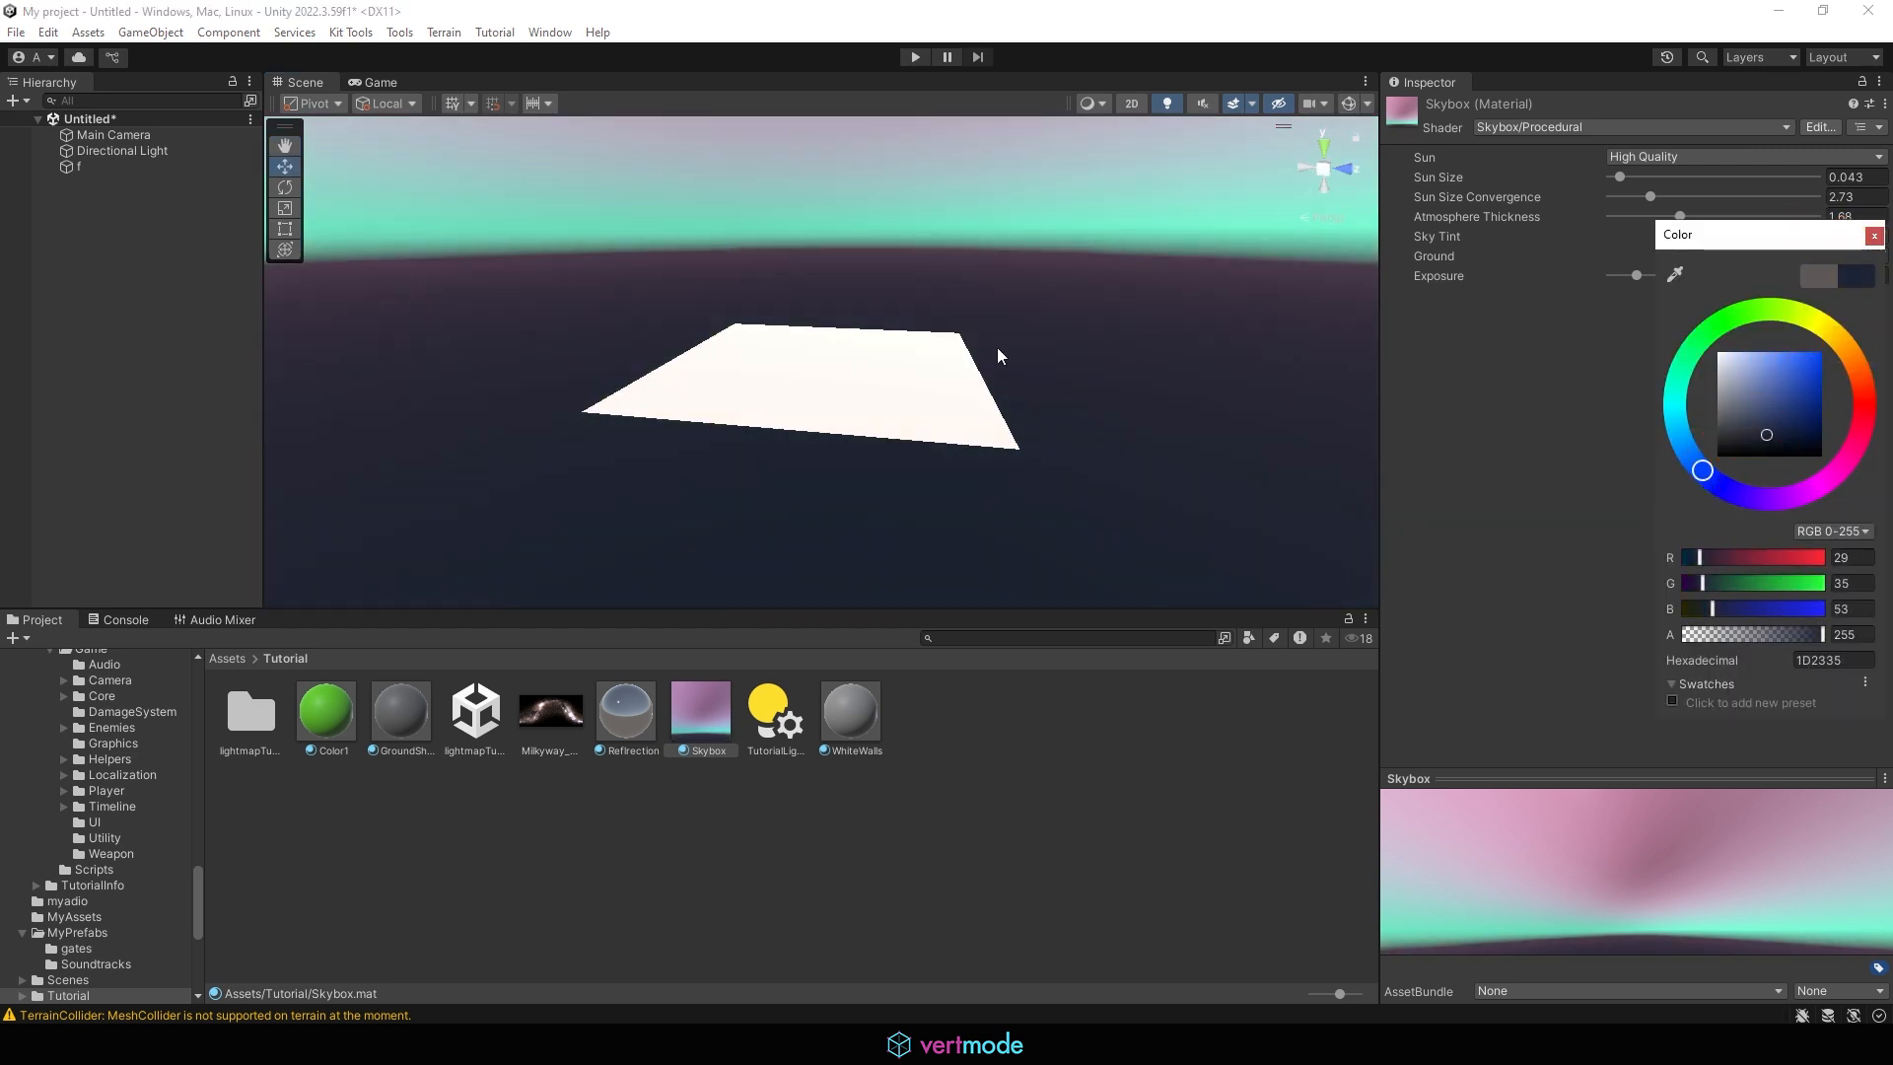
{"action": "left_click_drag", "start_coordinate": [997, 348], "coordinate": [1018, 305], "text": "alt"}
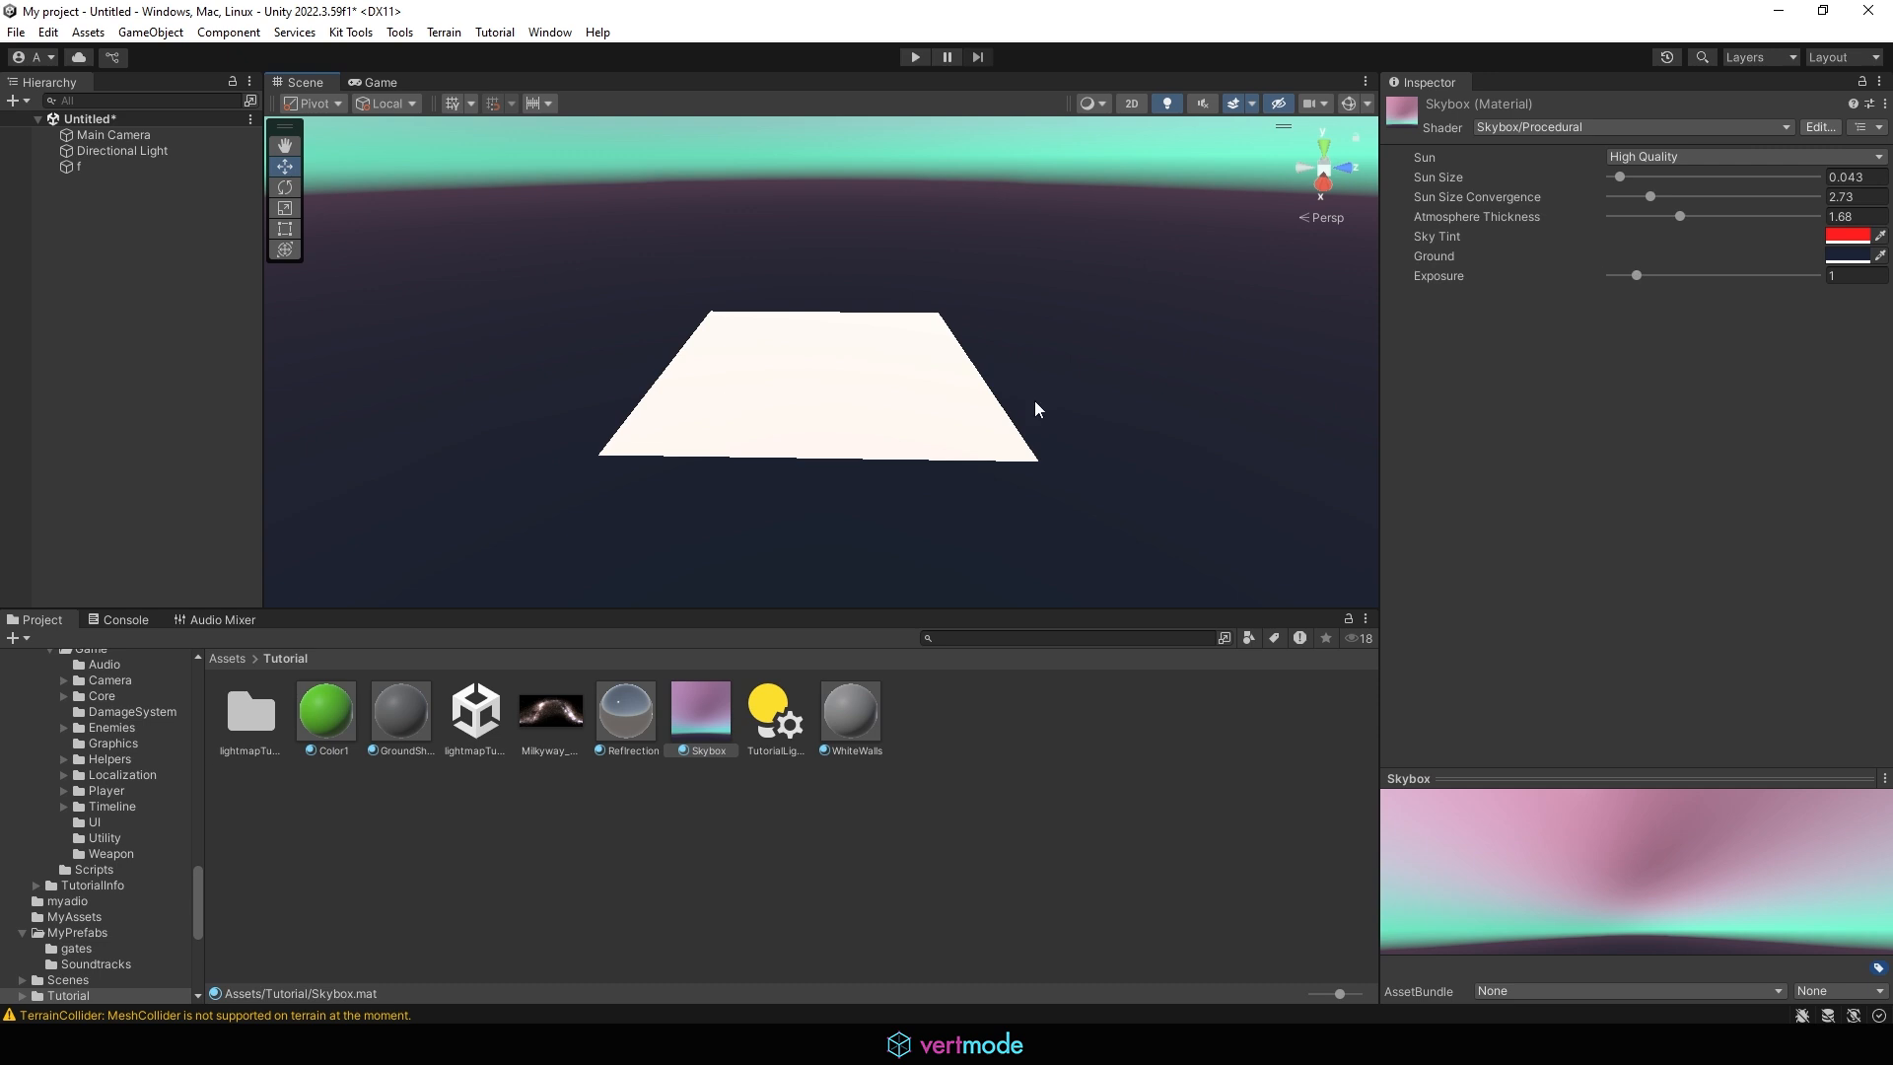
Raise the procedural sky's Exposure, testing a value of 7.85, and deselect the Skybox material
{"action": "mouse_move", "coordinate": [1035, 408]}
{"action": "left_mouse_down", "text": "alt"}
{"action": "mouse_move", "coordinate": [908, 232]}
{"action": "mouse_move", "coordinate": [874, 309]}
{"action": "mouse_move", "coordinate": [1160, 543]}
{"action": "mouse_move", "coordinate": [1040, 381]}
{"action": "mouse_move", "coordinate": [1067, 392]}
{"action": "left_mouse_up", "text": "alt"}
{"action": "left_click_drag", "start_coordinate": [1642, 282], "coordinate": [1780, 281]}
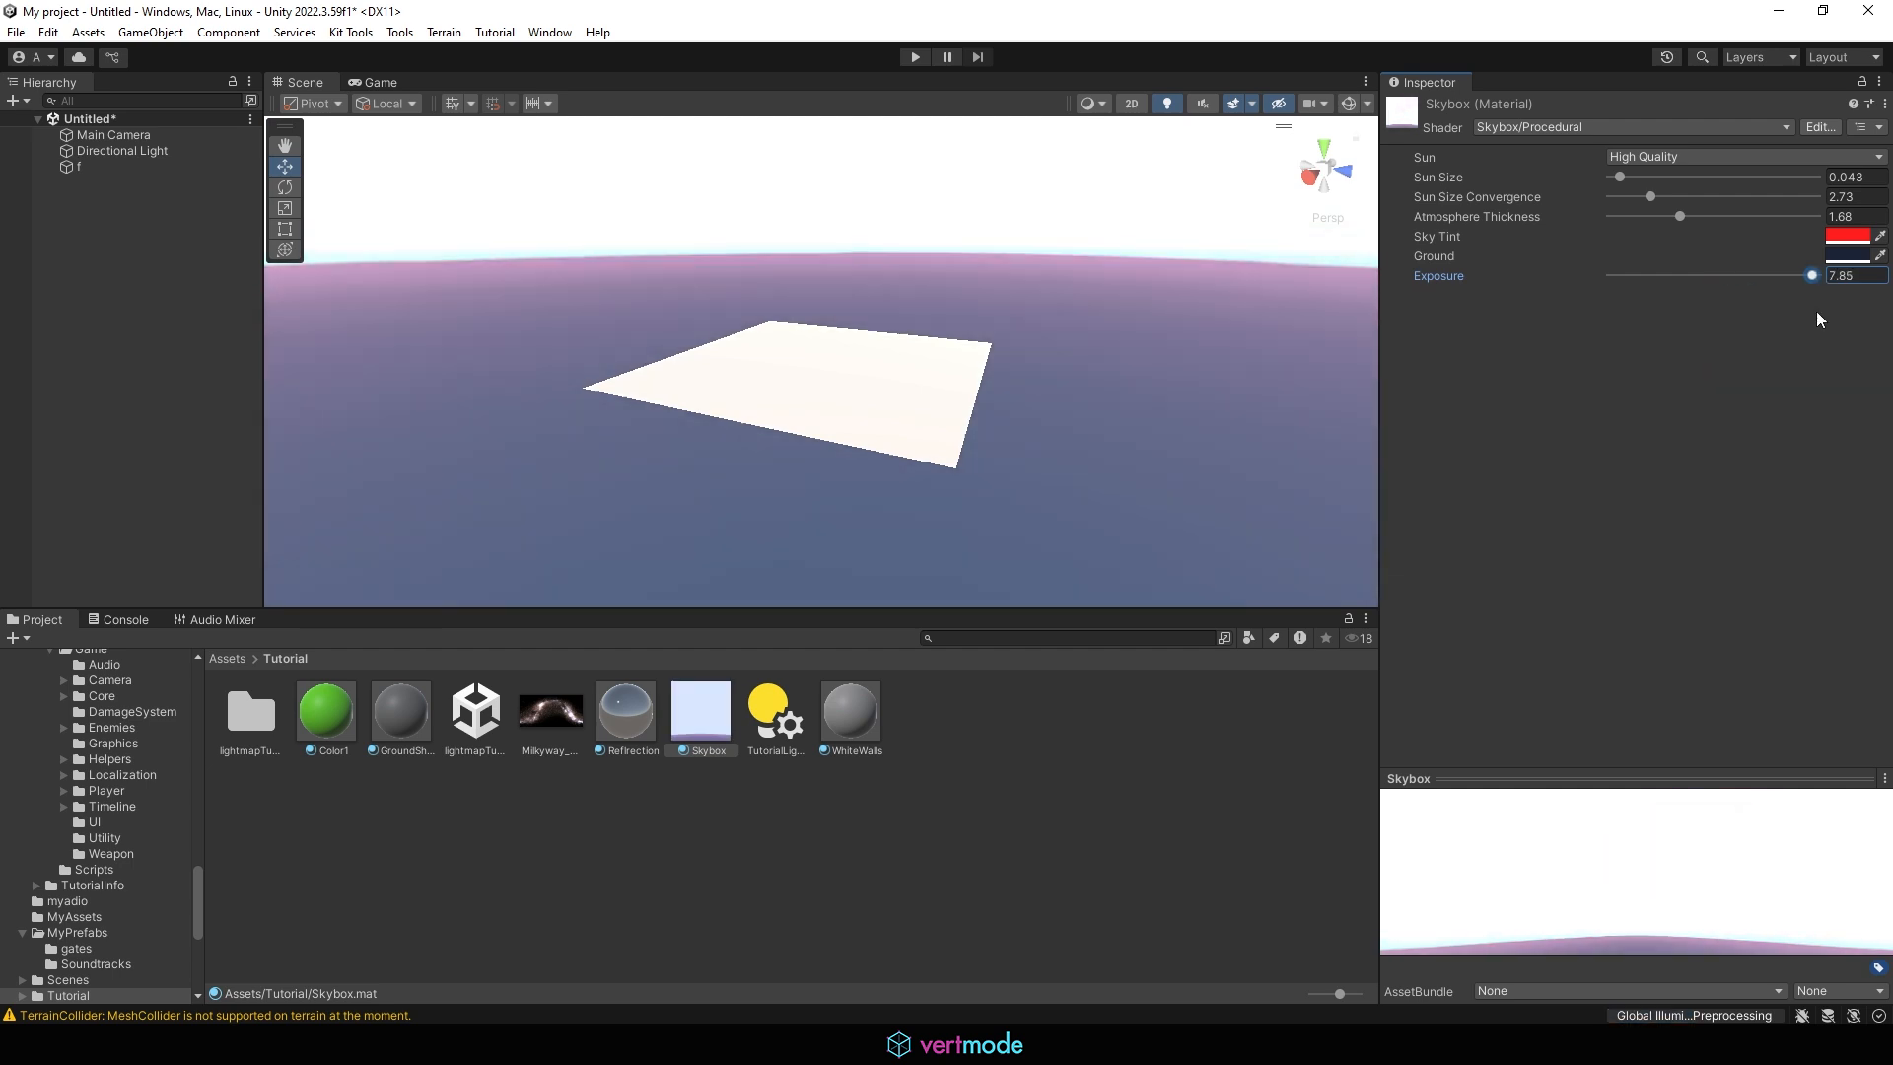
{"action": "left_click", "coordinate": [1171, 542]}
{"action": "left_click", "coordinate": [668, 855]}
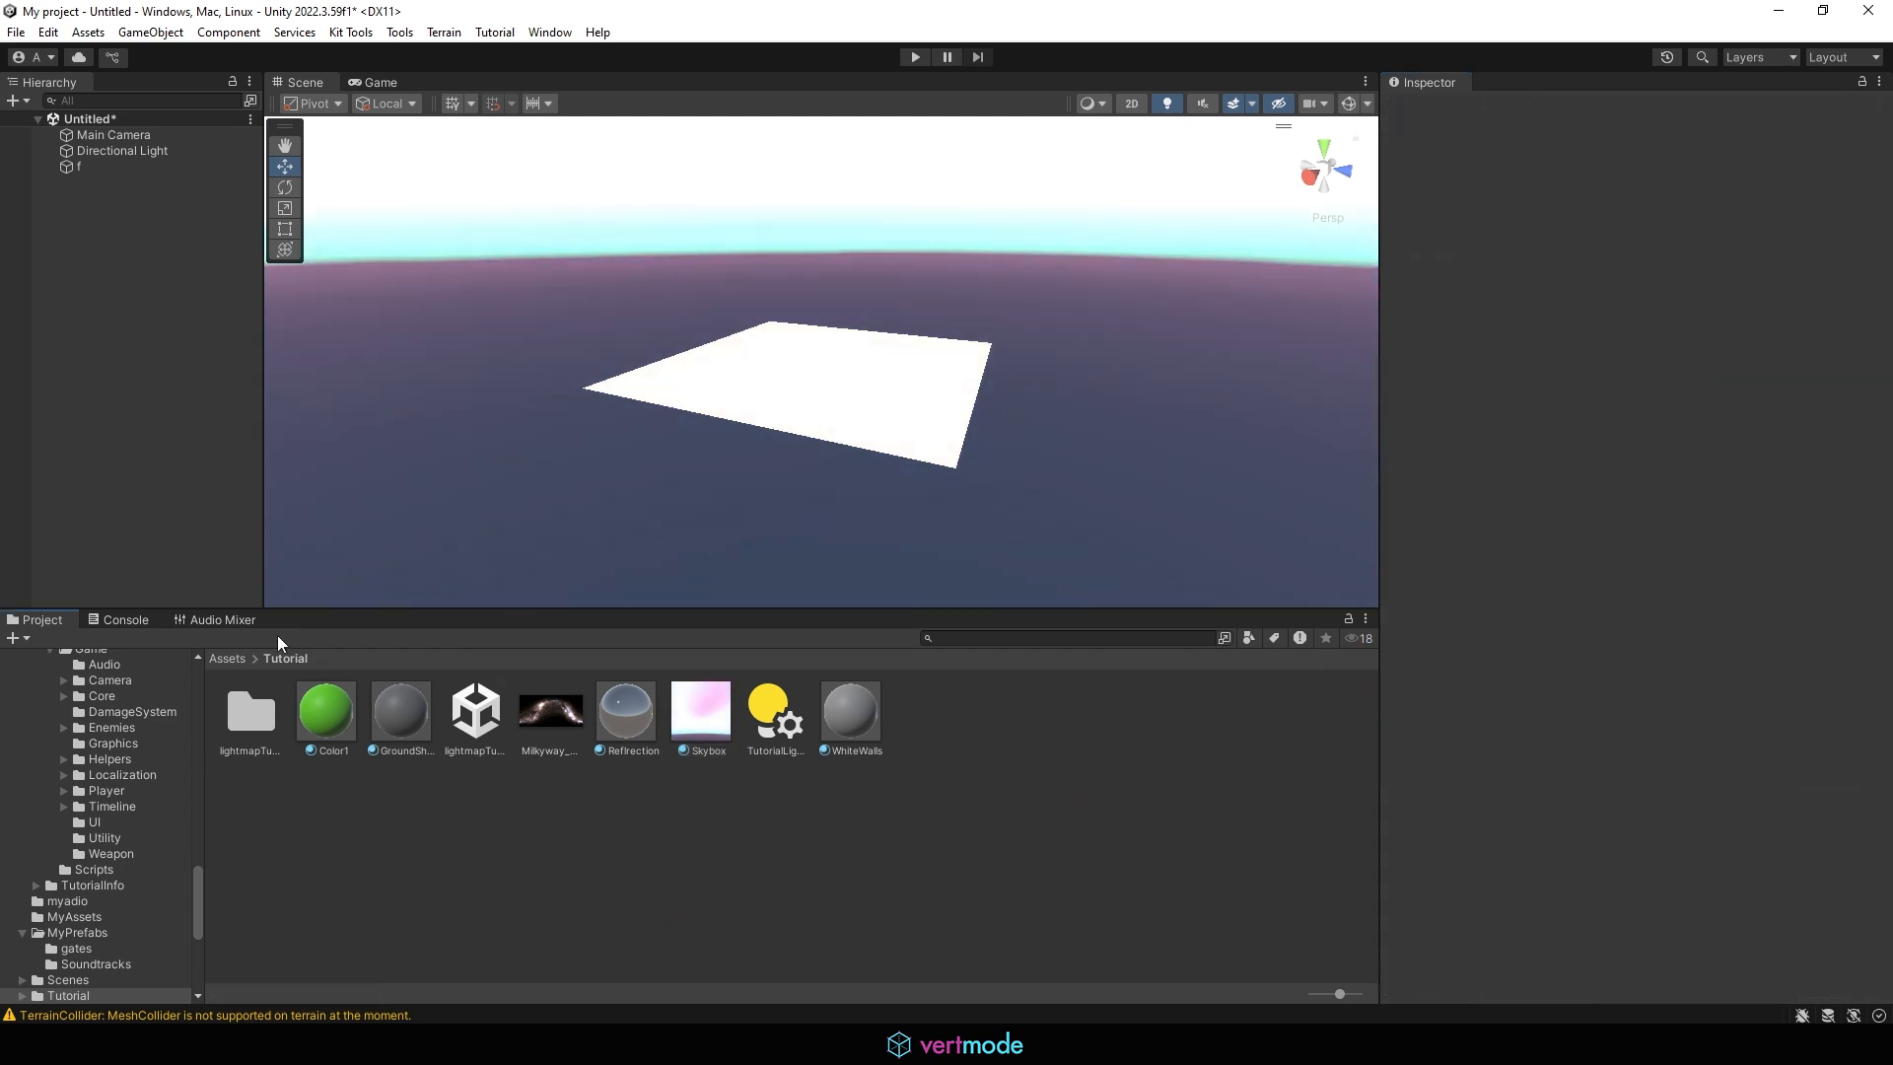
Import all files of the AllSky Free - 10 Sky / Skybox Set package into the project's Assets folder
{"action": "left_click", "coordinate": [229, 658]}
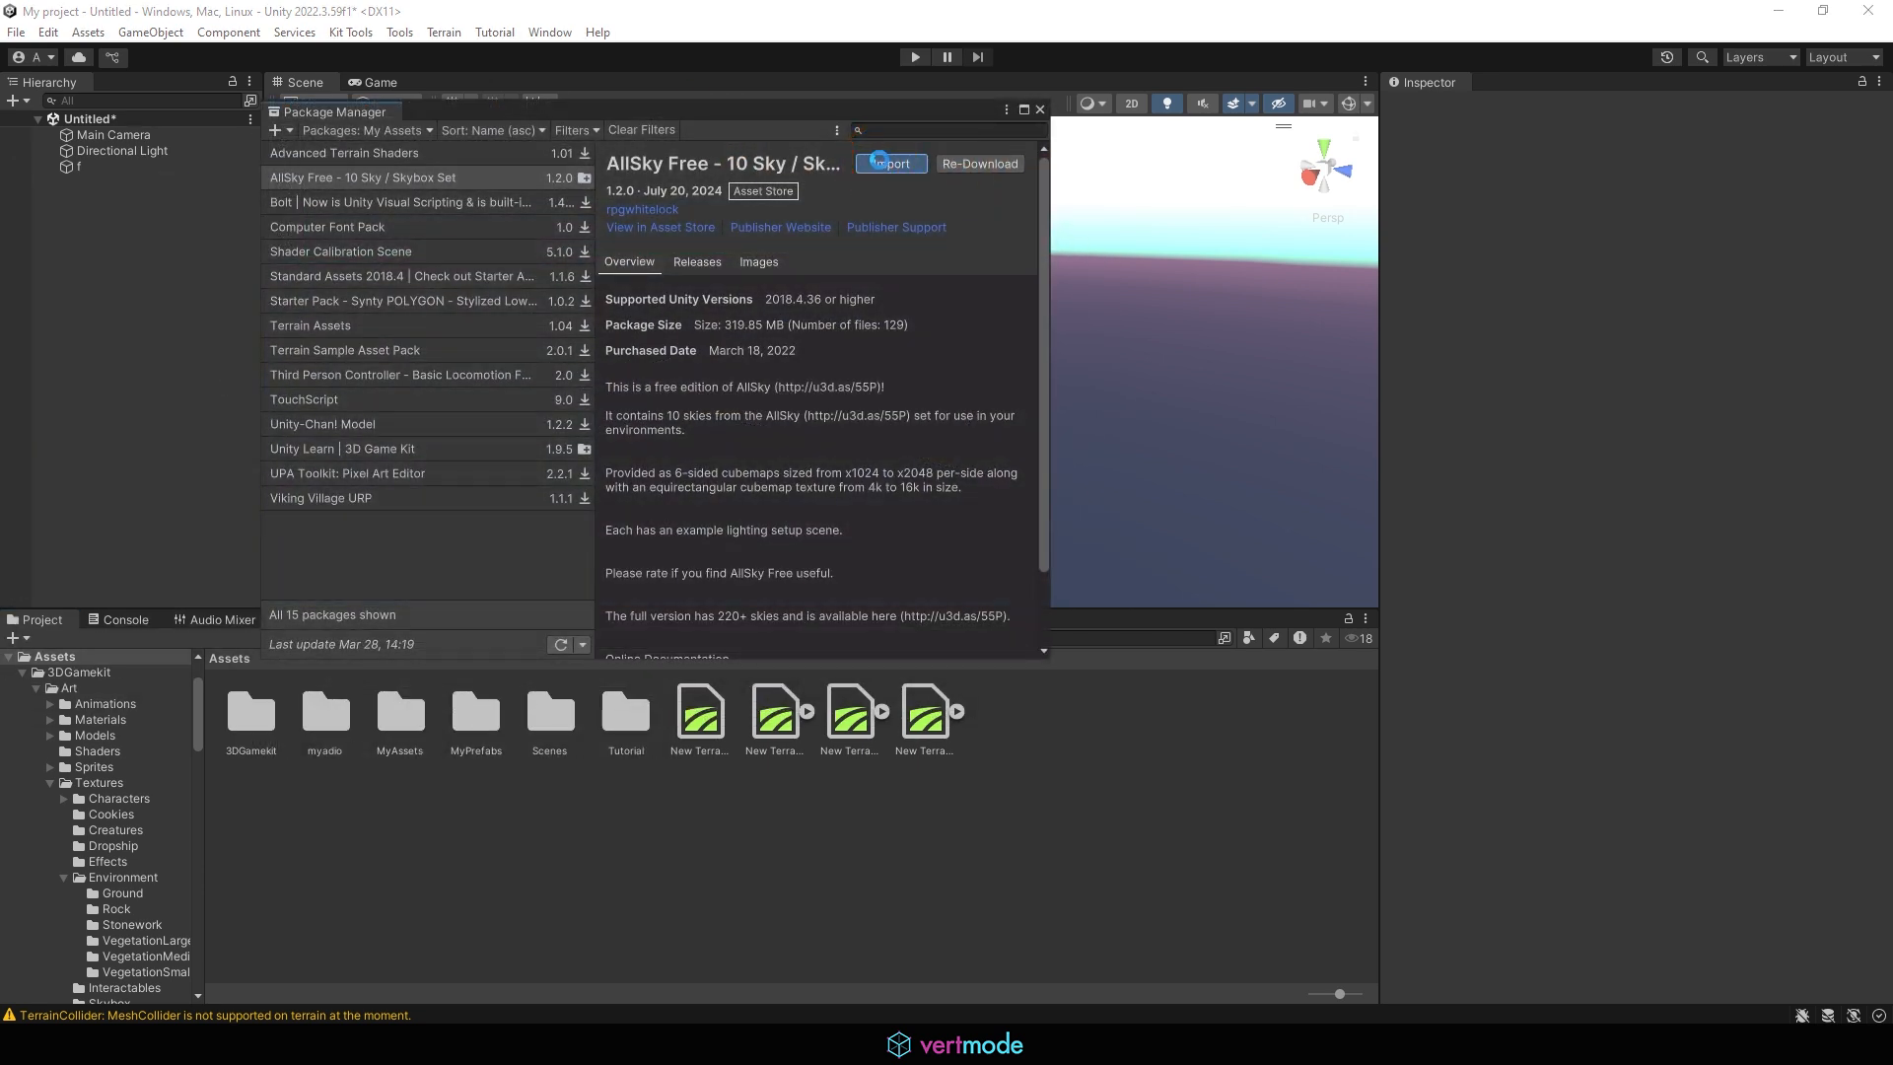
{"action": "left_click", "coordinate": [878, 160]}
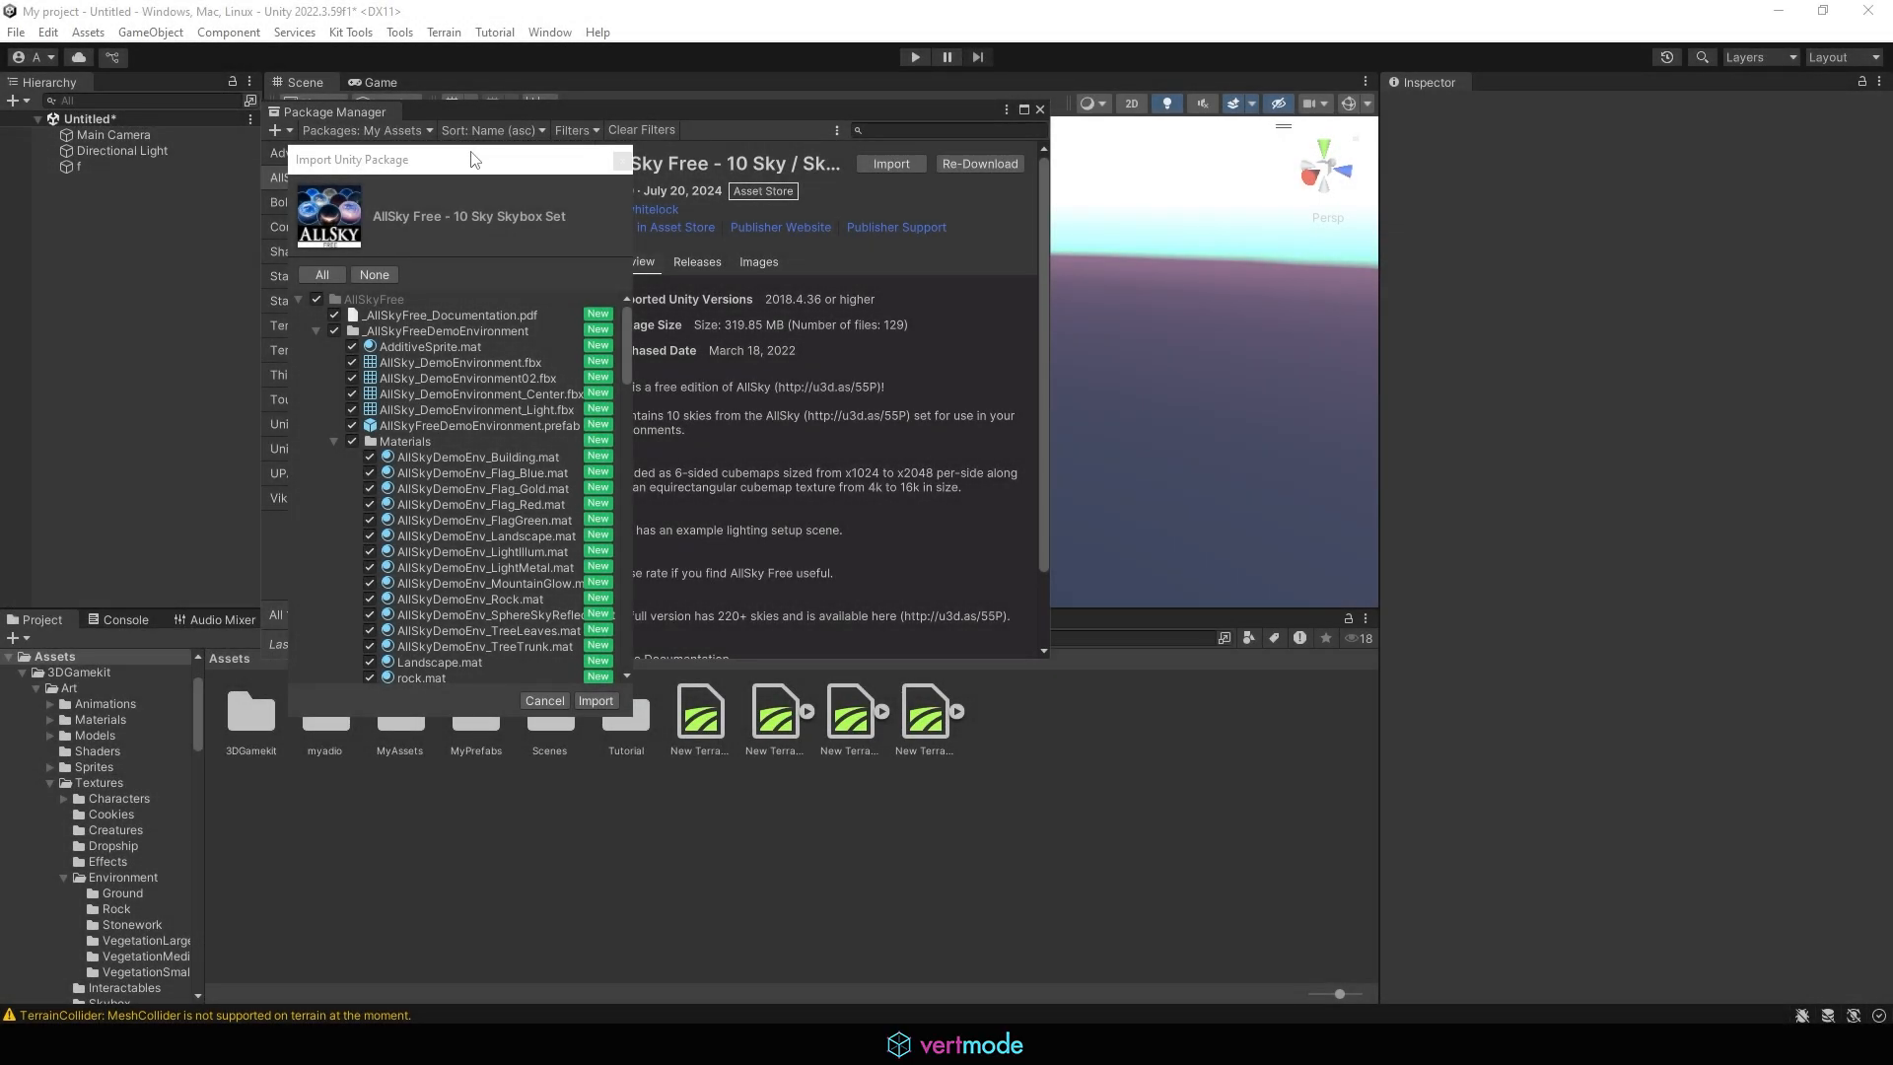
{"action": "left_click_drag", "start_coordinate": [440, 184], "coordinate": [549, 143]}
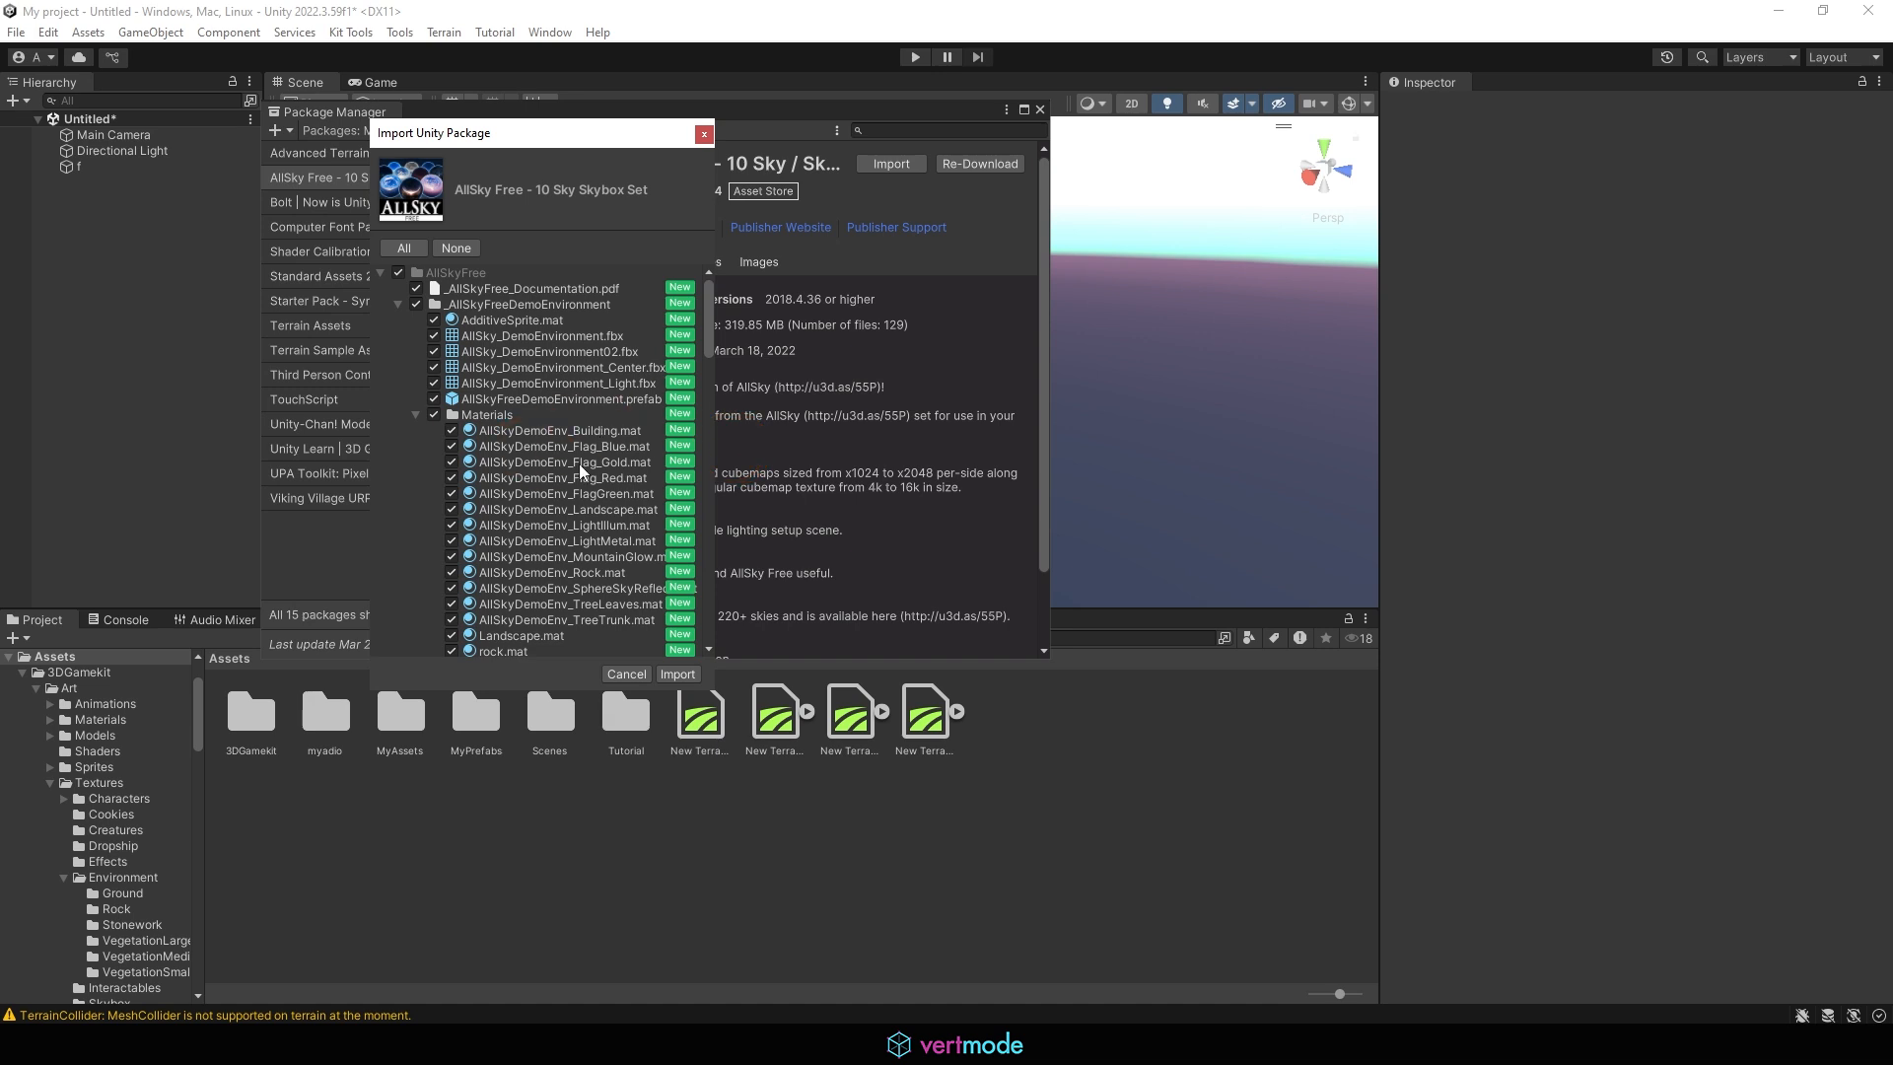
{"action": "scroll", "coordinate": [594, 480], "scroll_direction": "down", "scroll_amount": 20}
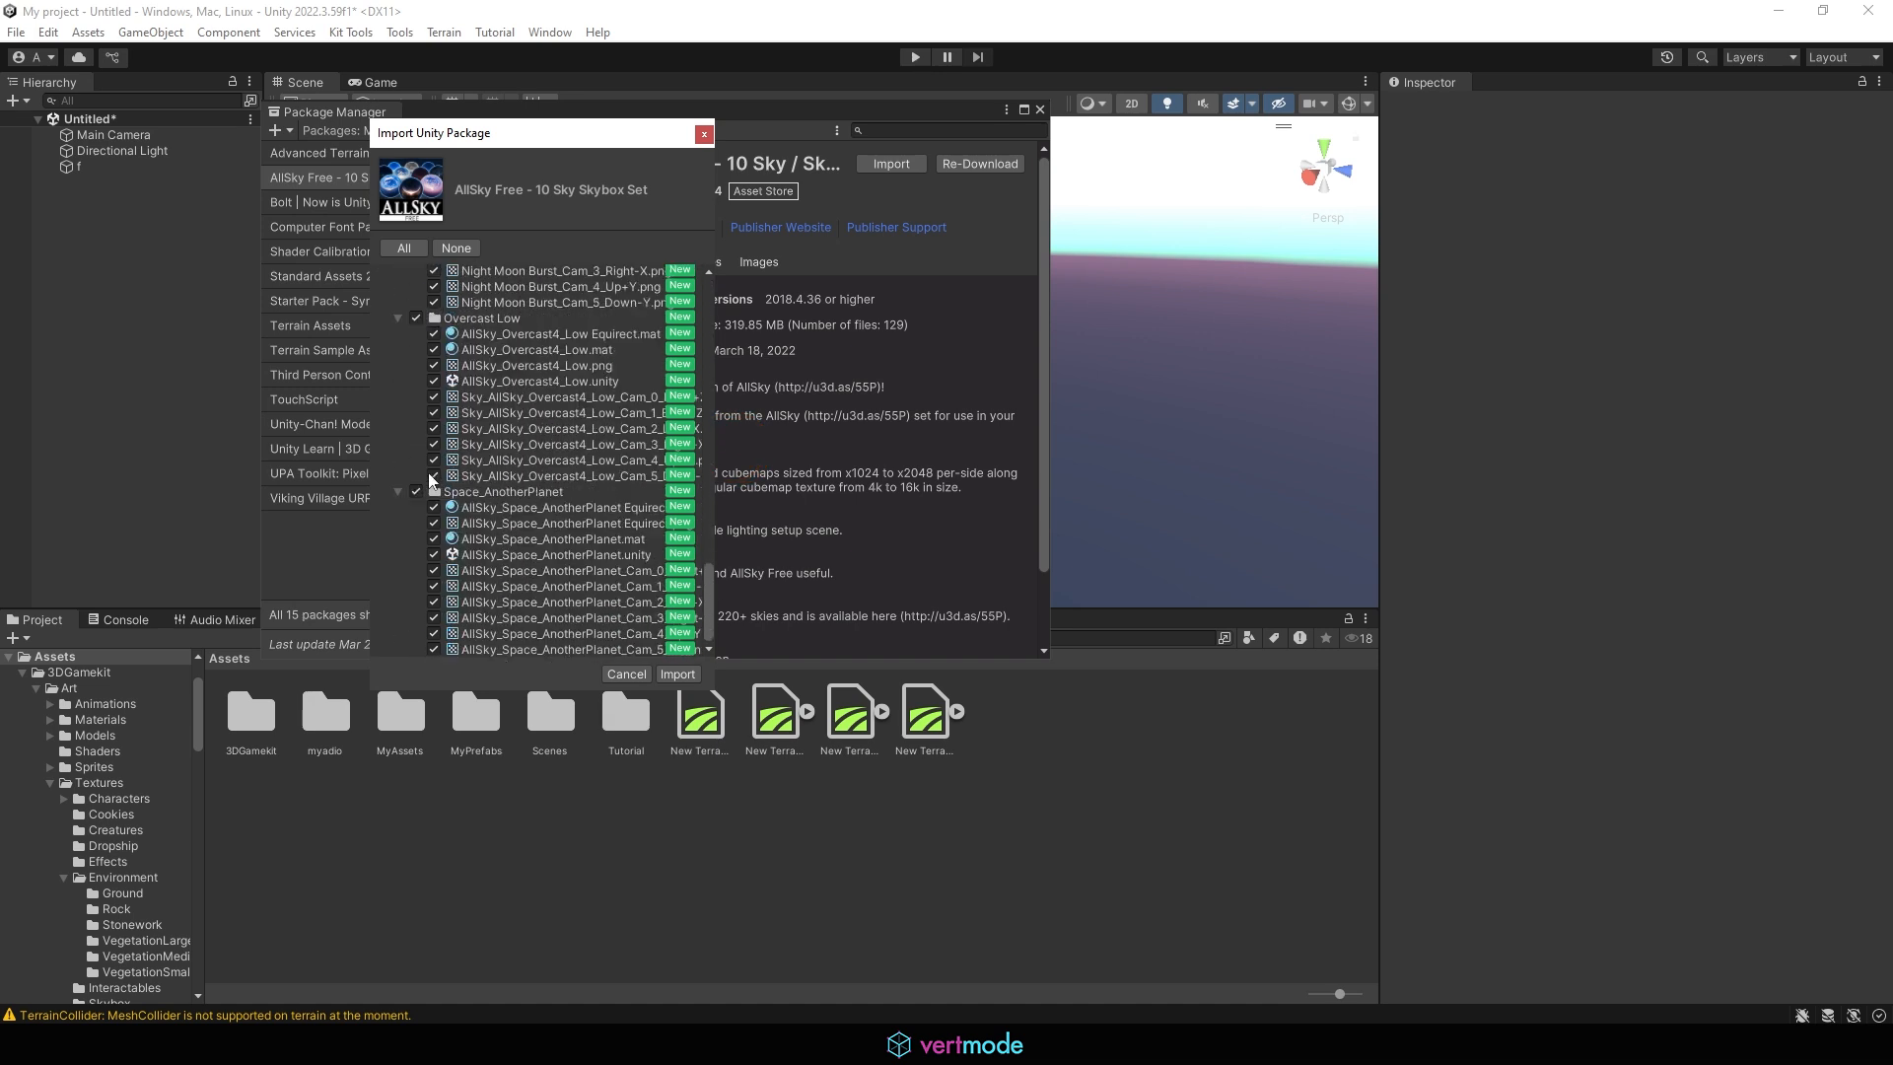
{"action": "left_click", "coordinate": [680, 675]}
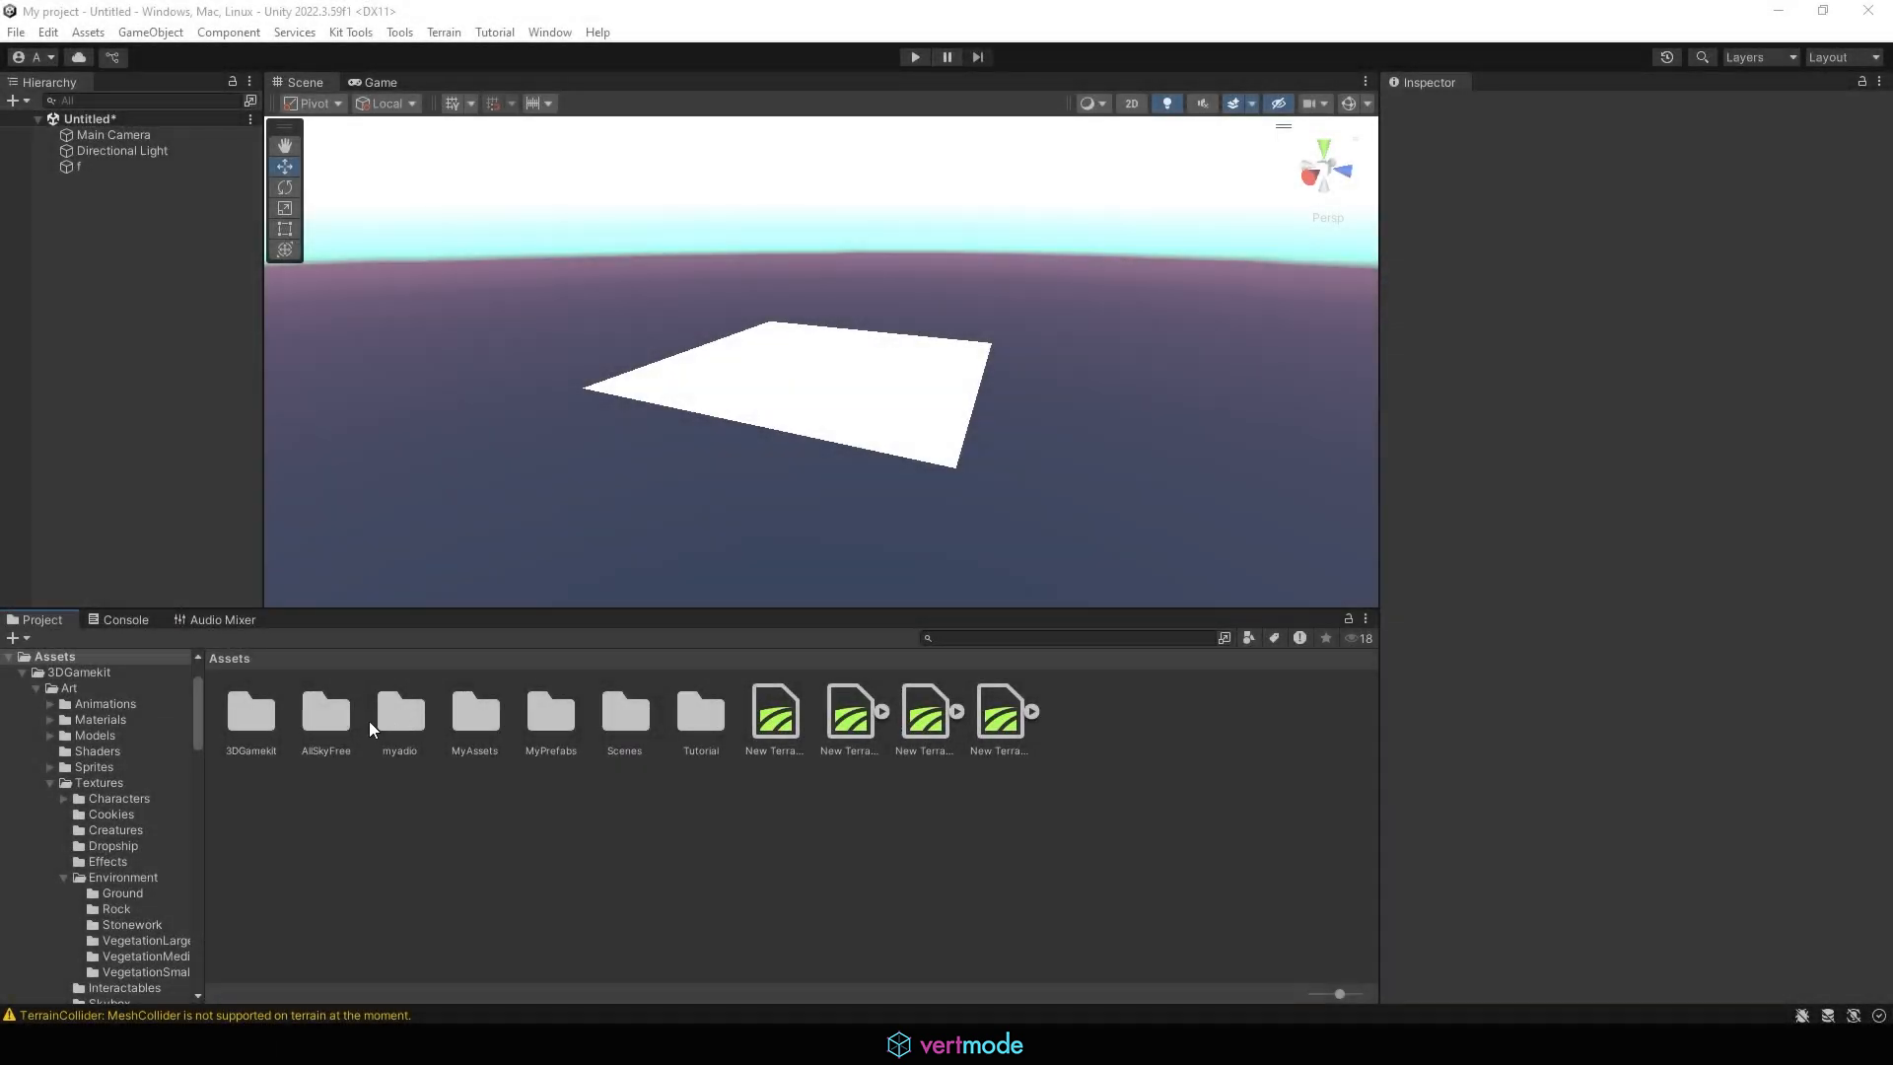
Open the imported AllSkyFree folder and check the contents of its Cartoon Base BlueSky subfolder
{"action": "left_click", "coordinate": [316, 722]}
{"action": "double_click", "coordinate": [315, 713]}
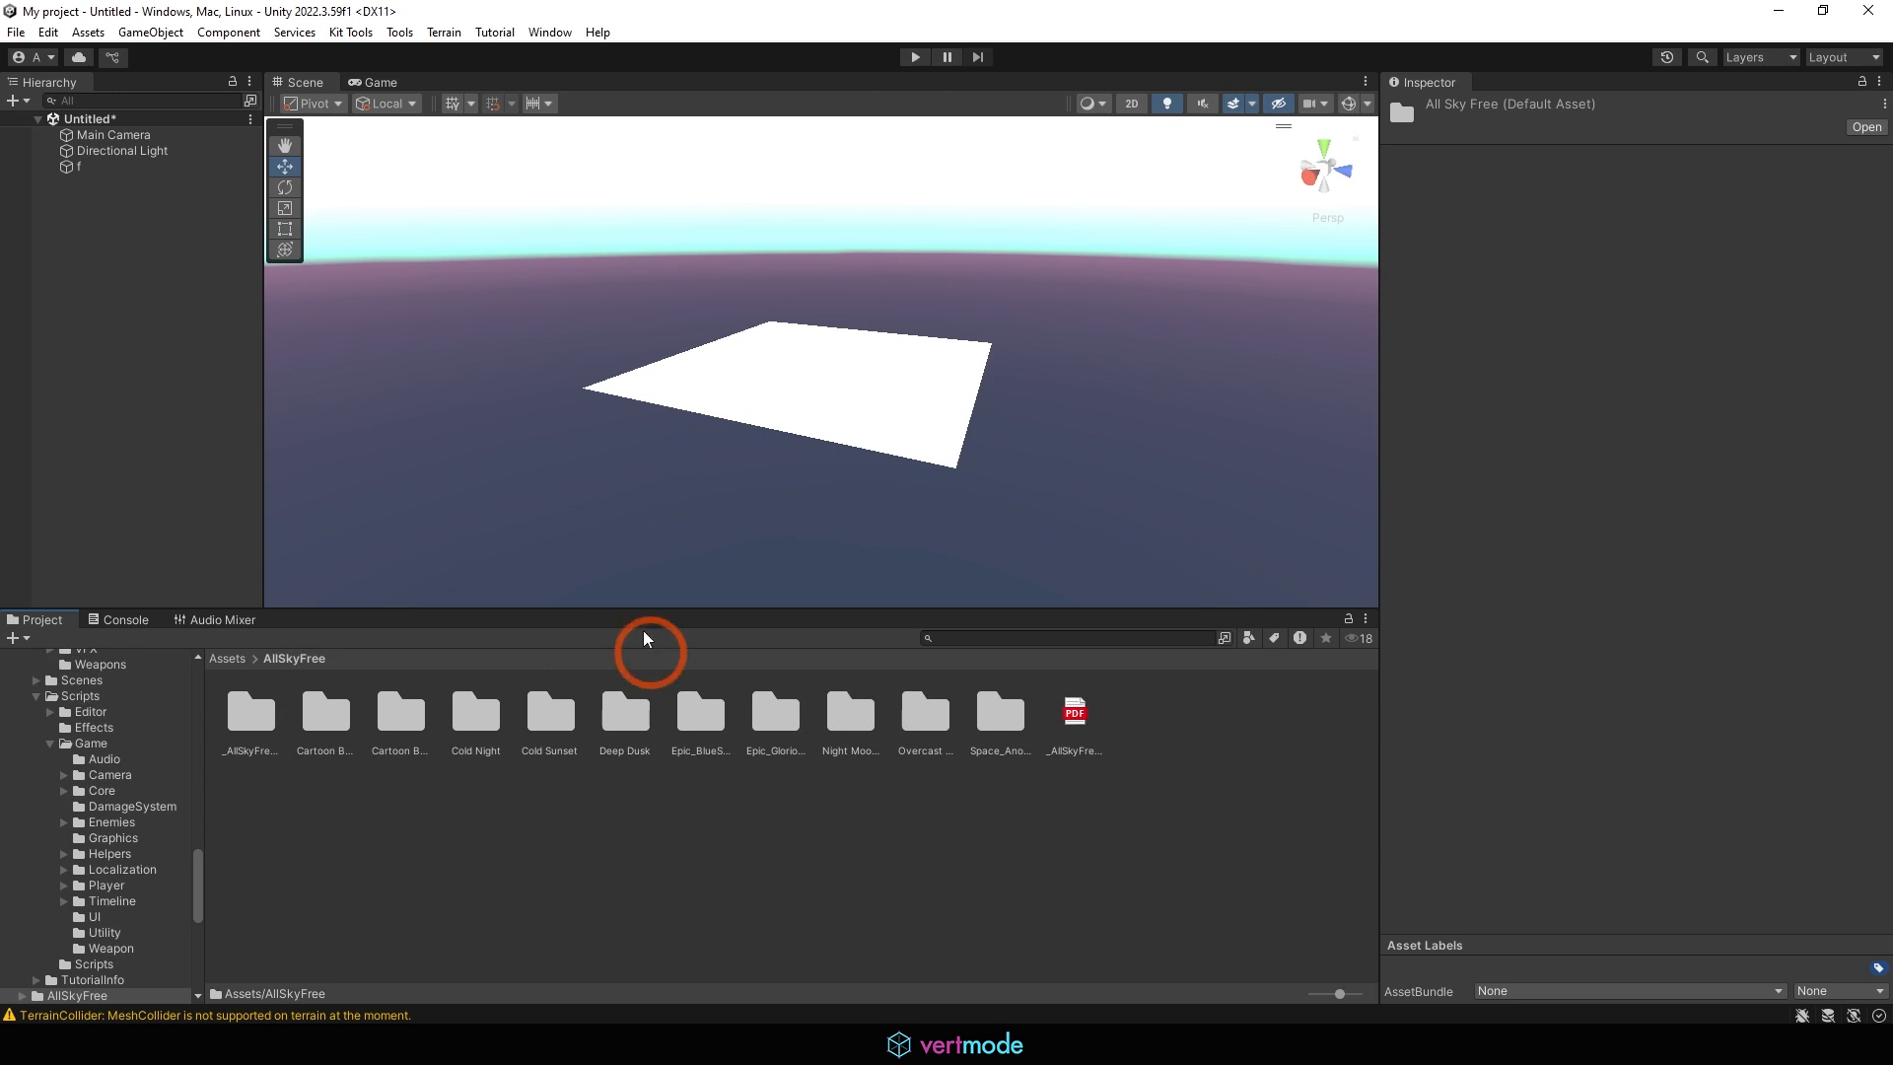
{"action": "double_click", "coordinate": [310, 712]}
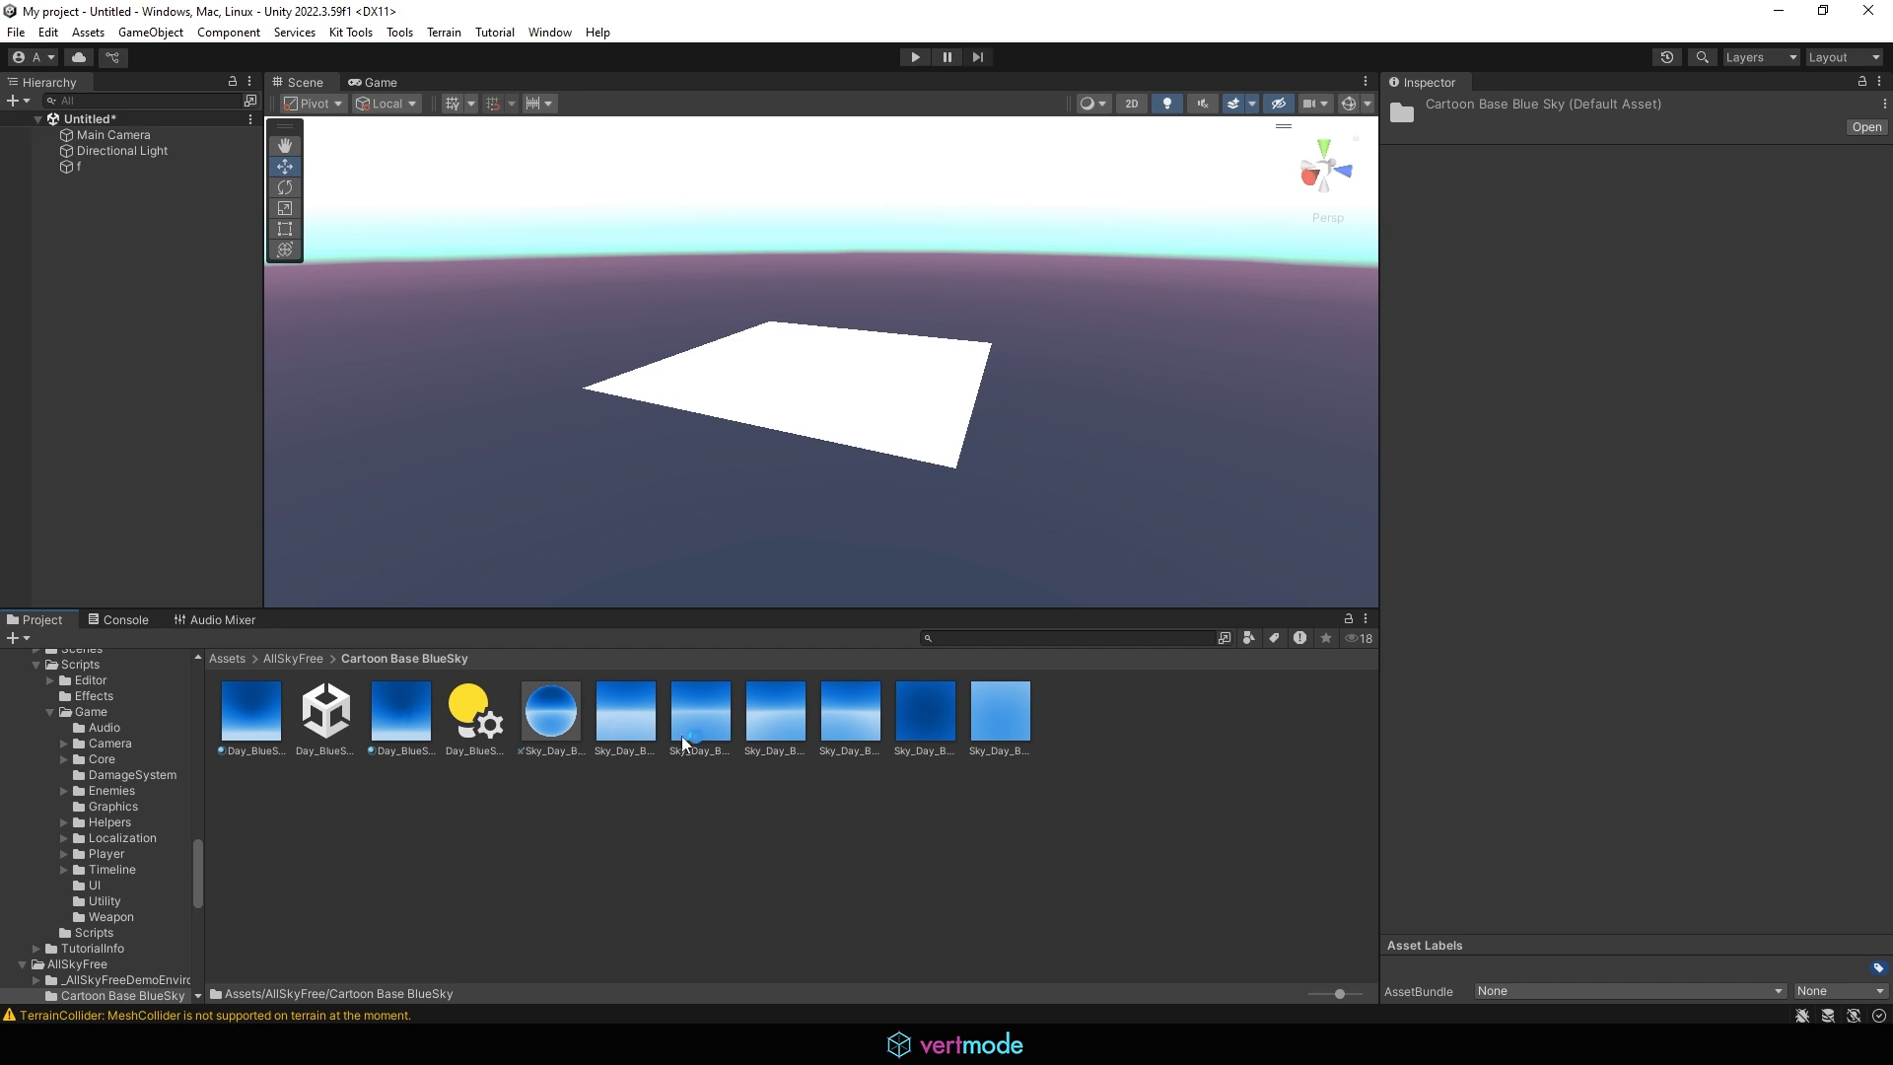
{"action": "left_click", "coordinate": [301, 659]}
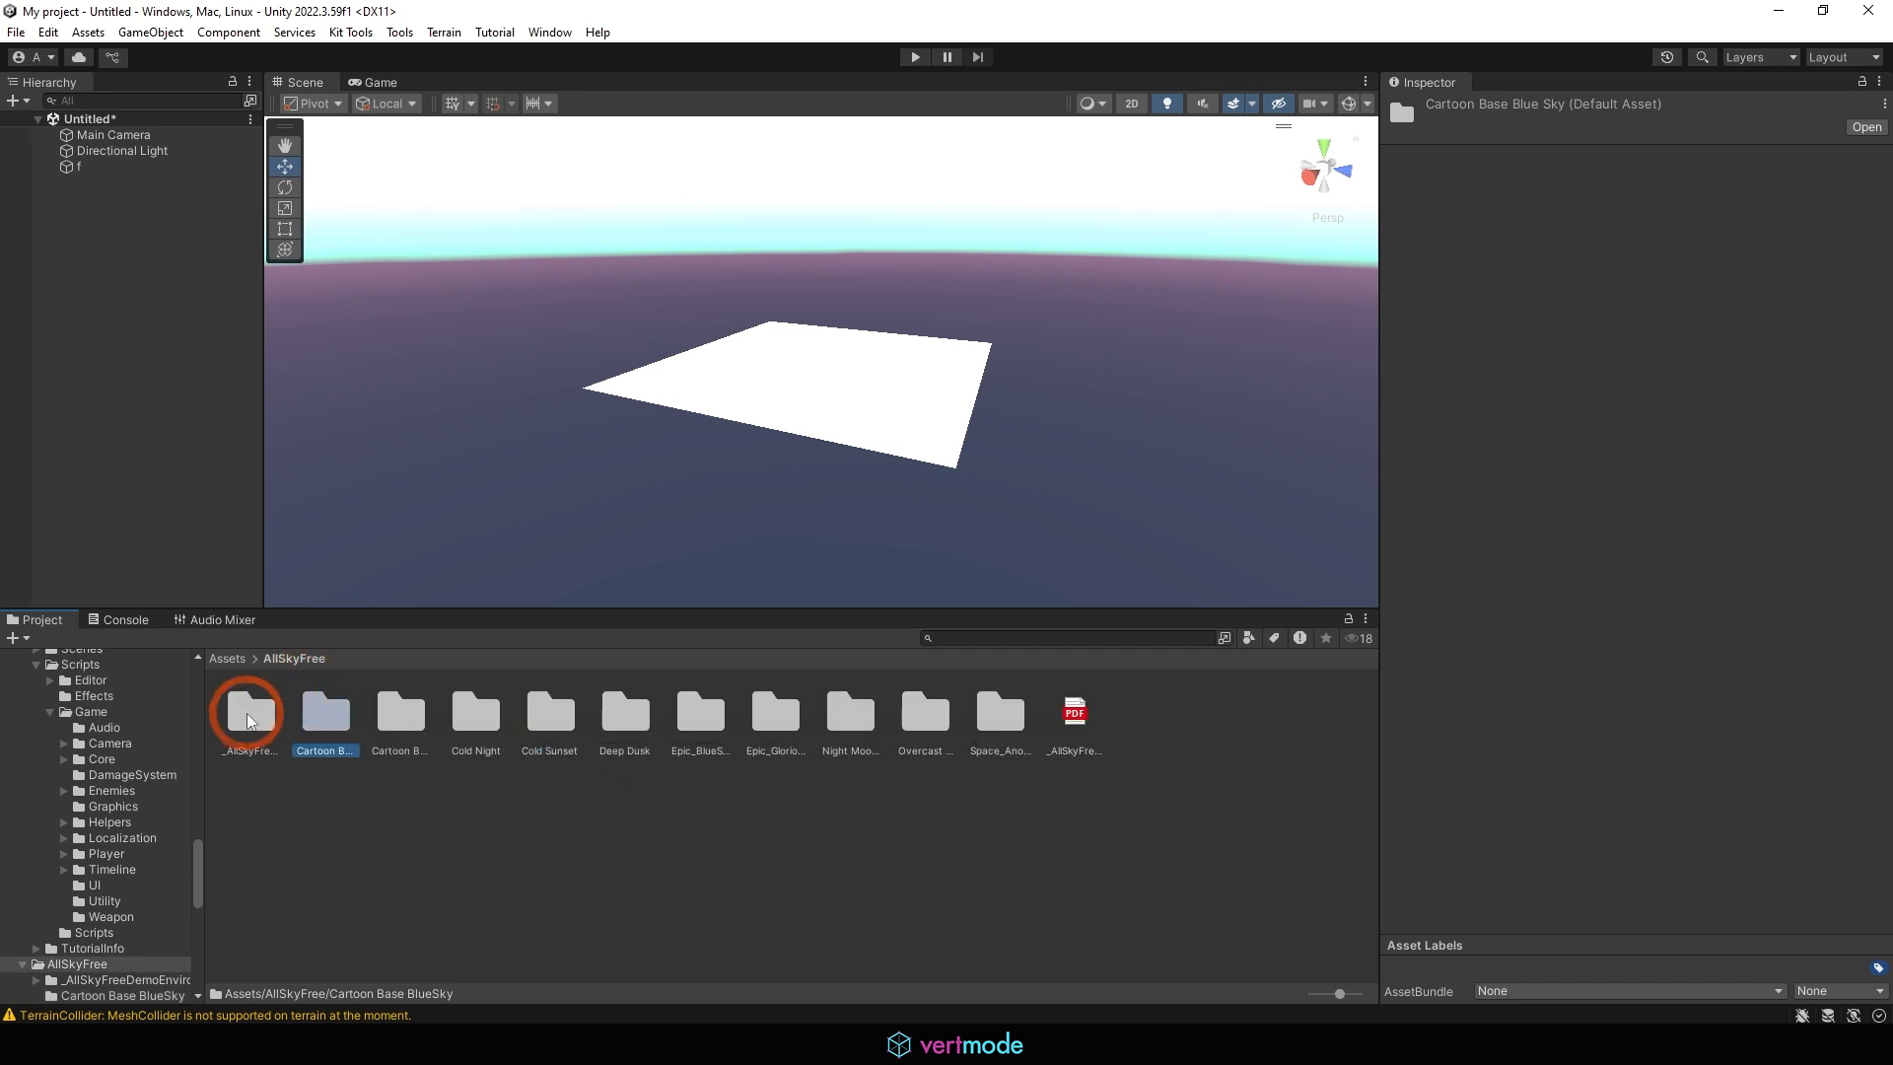
Open the environment lighting settings, filter materials by "sky", and set the Skybox Material to AllSky_Night_MoonBurst Equirect
{"action": "left_click", "coordinate": [549, 31]}
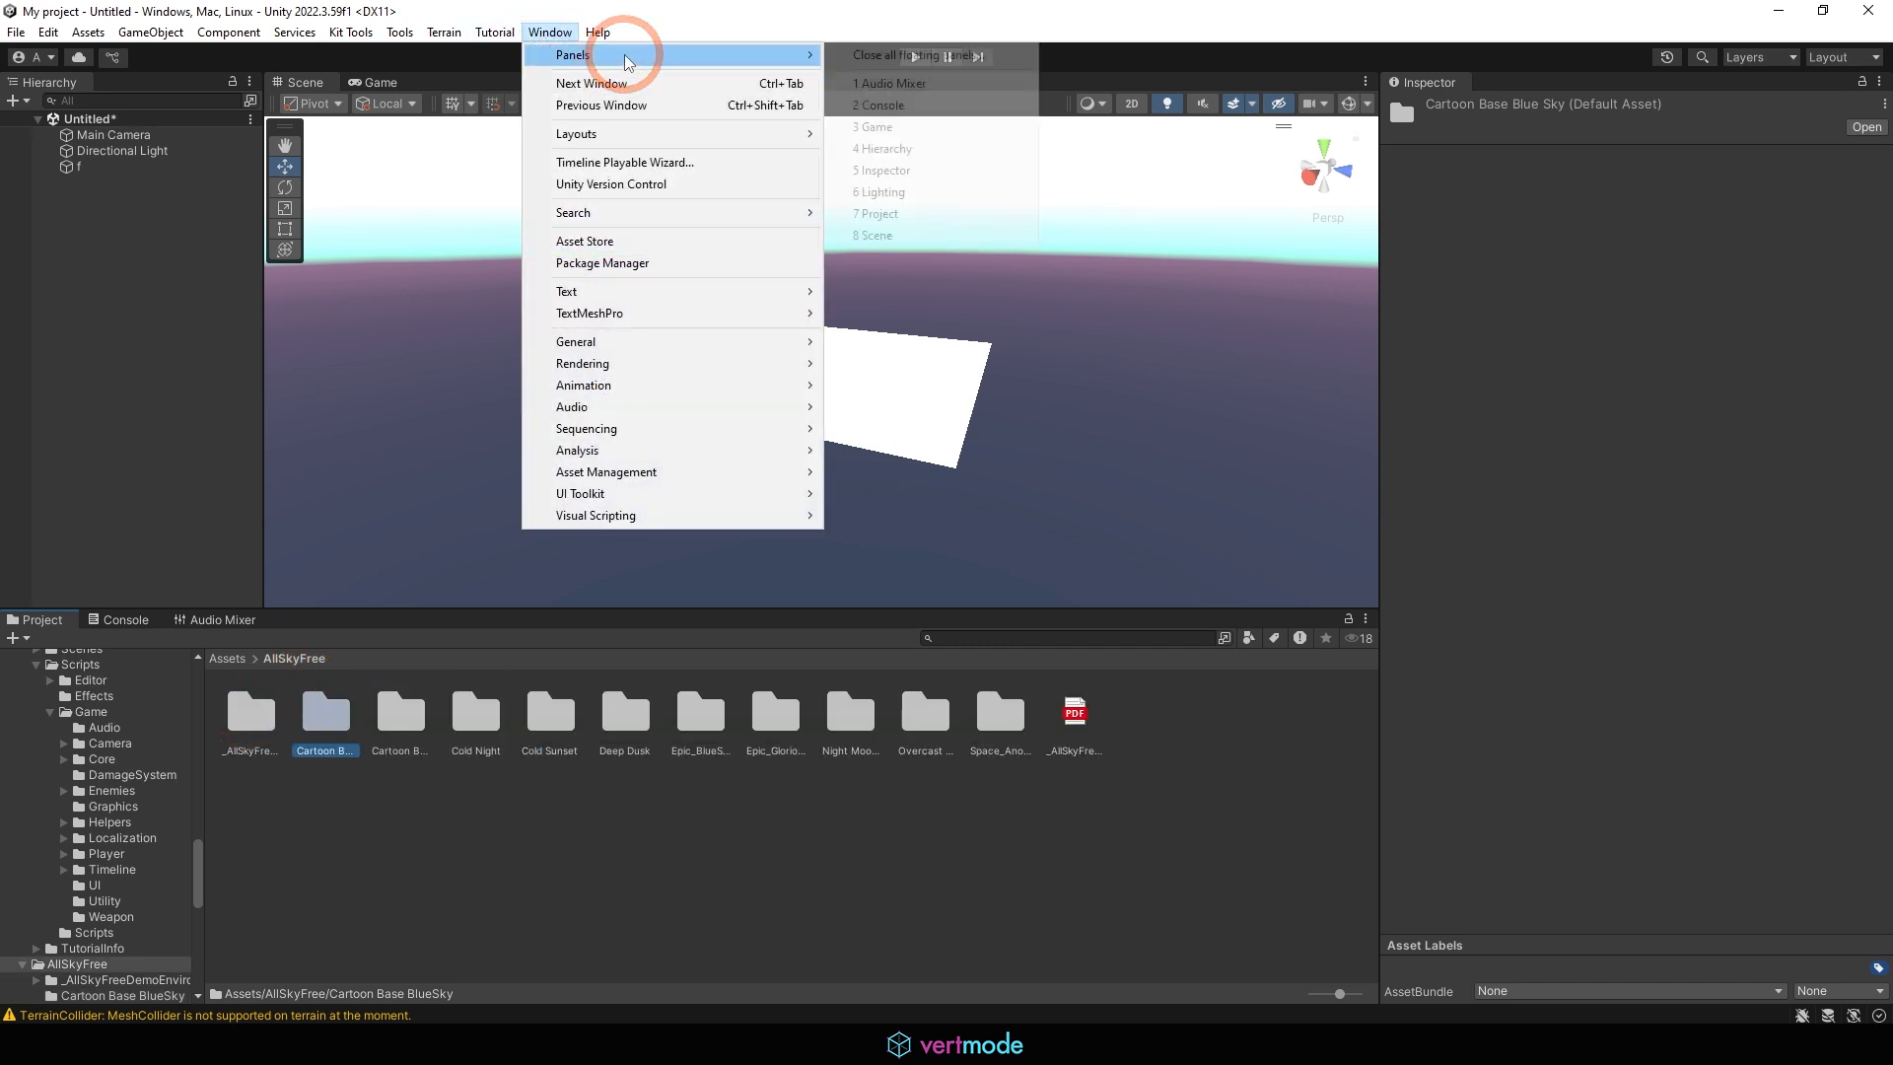
{"action": "mouse_move", "coordinate": [592, 362]}
{"action": "left_click", "coordinate": [870, 363]}
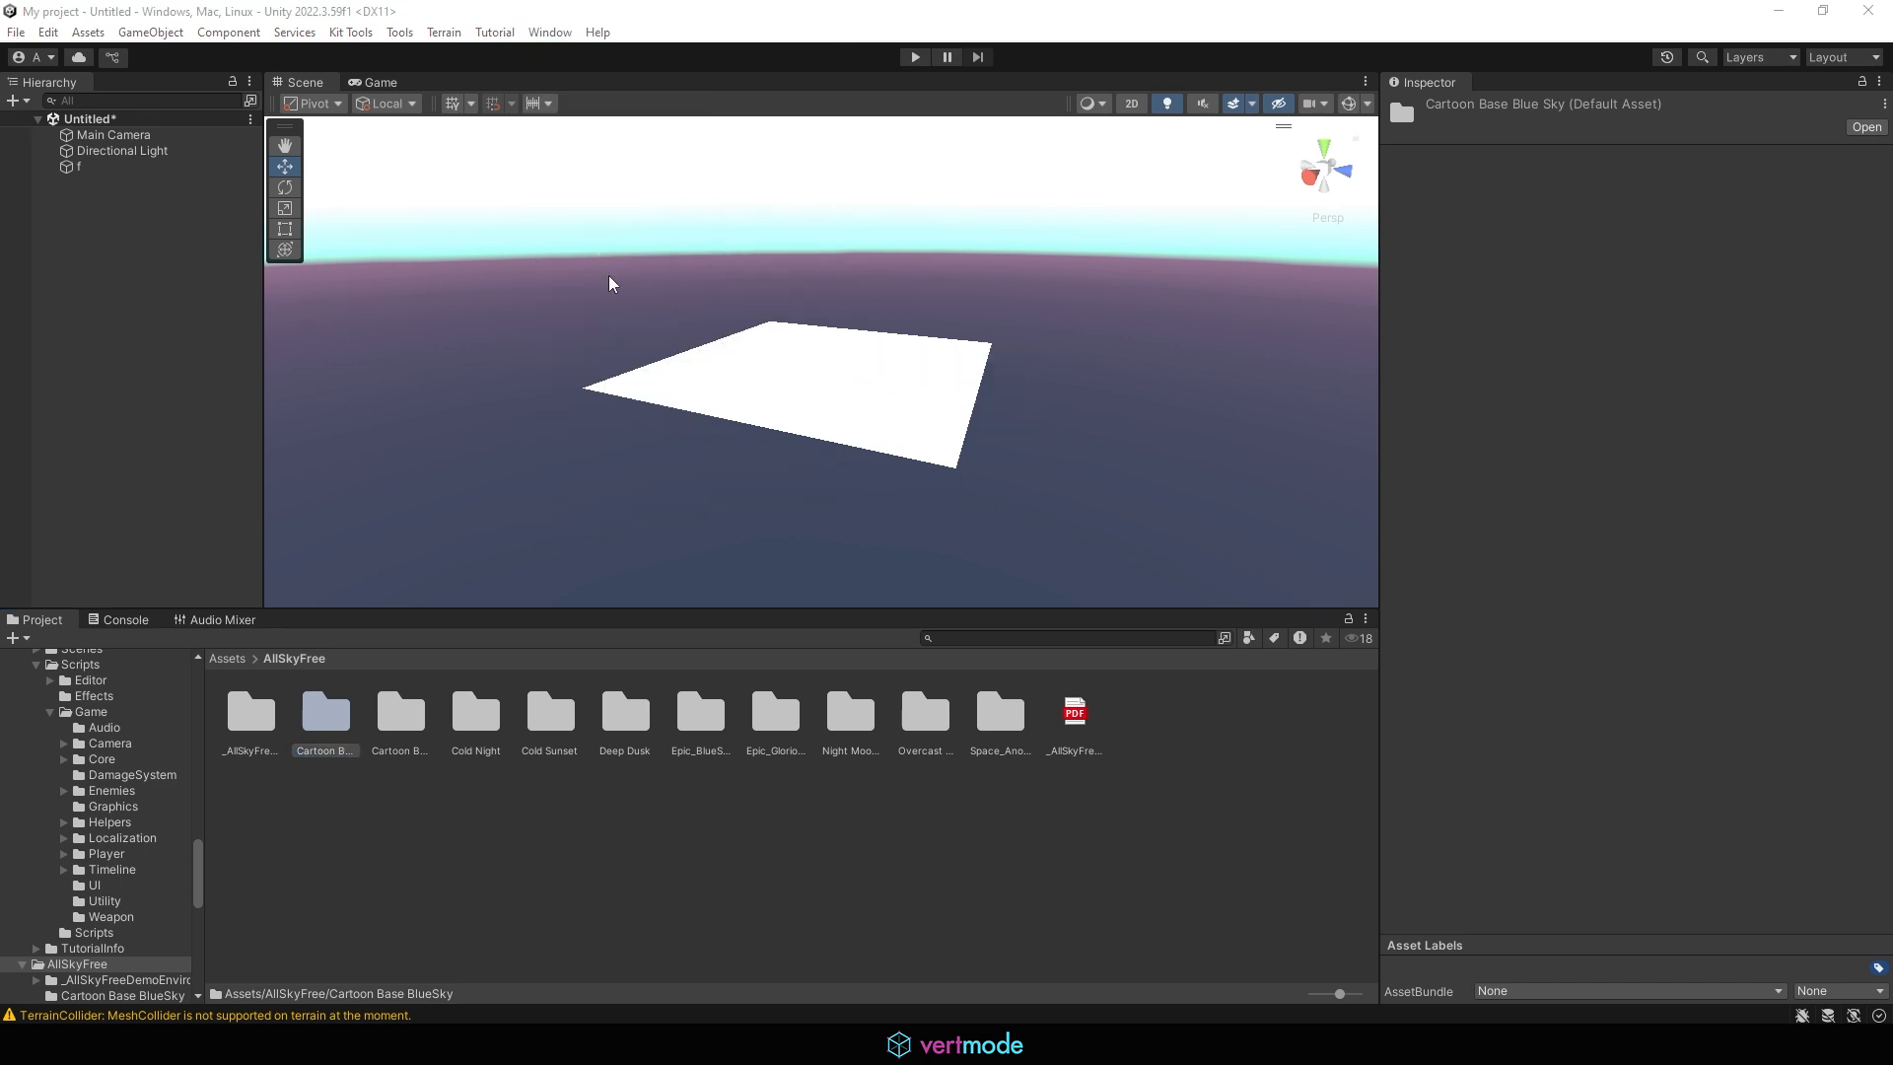
{"action": "left_click", "coordinate": [1309, 178]}
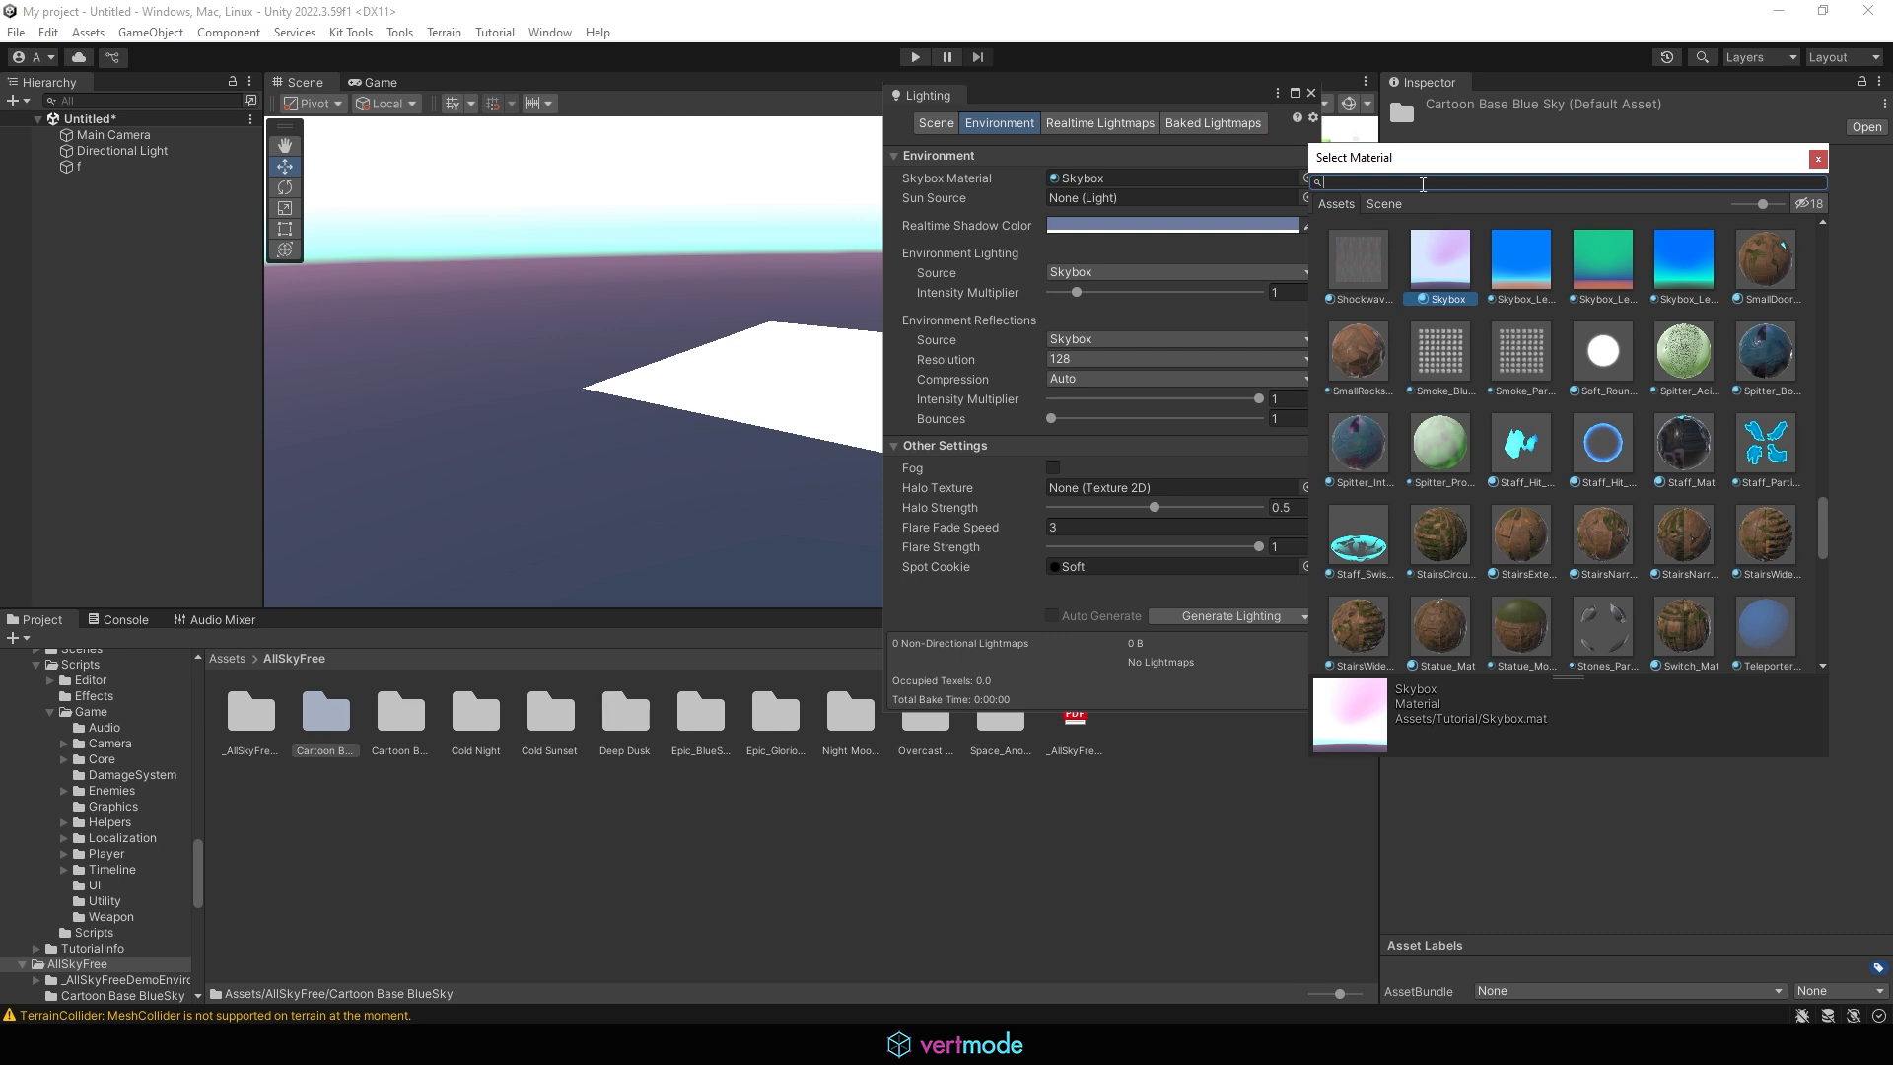
{"action": "type", "text": "sky"}
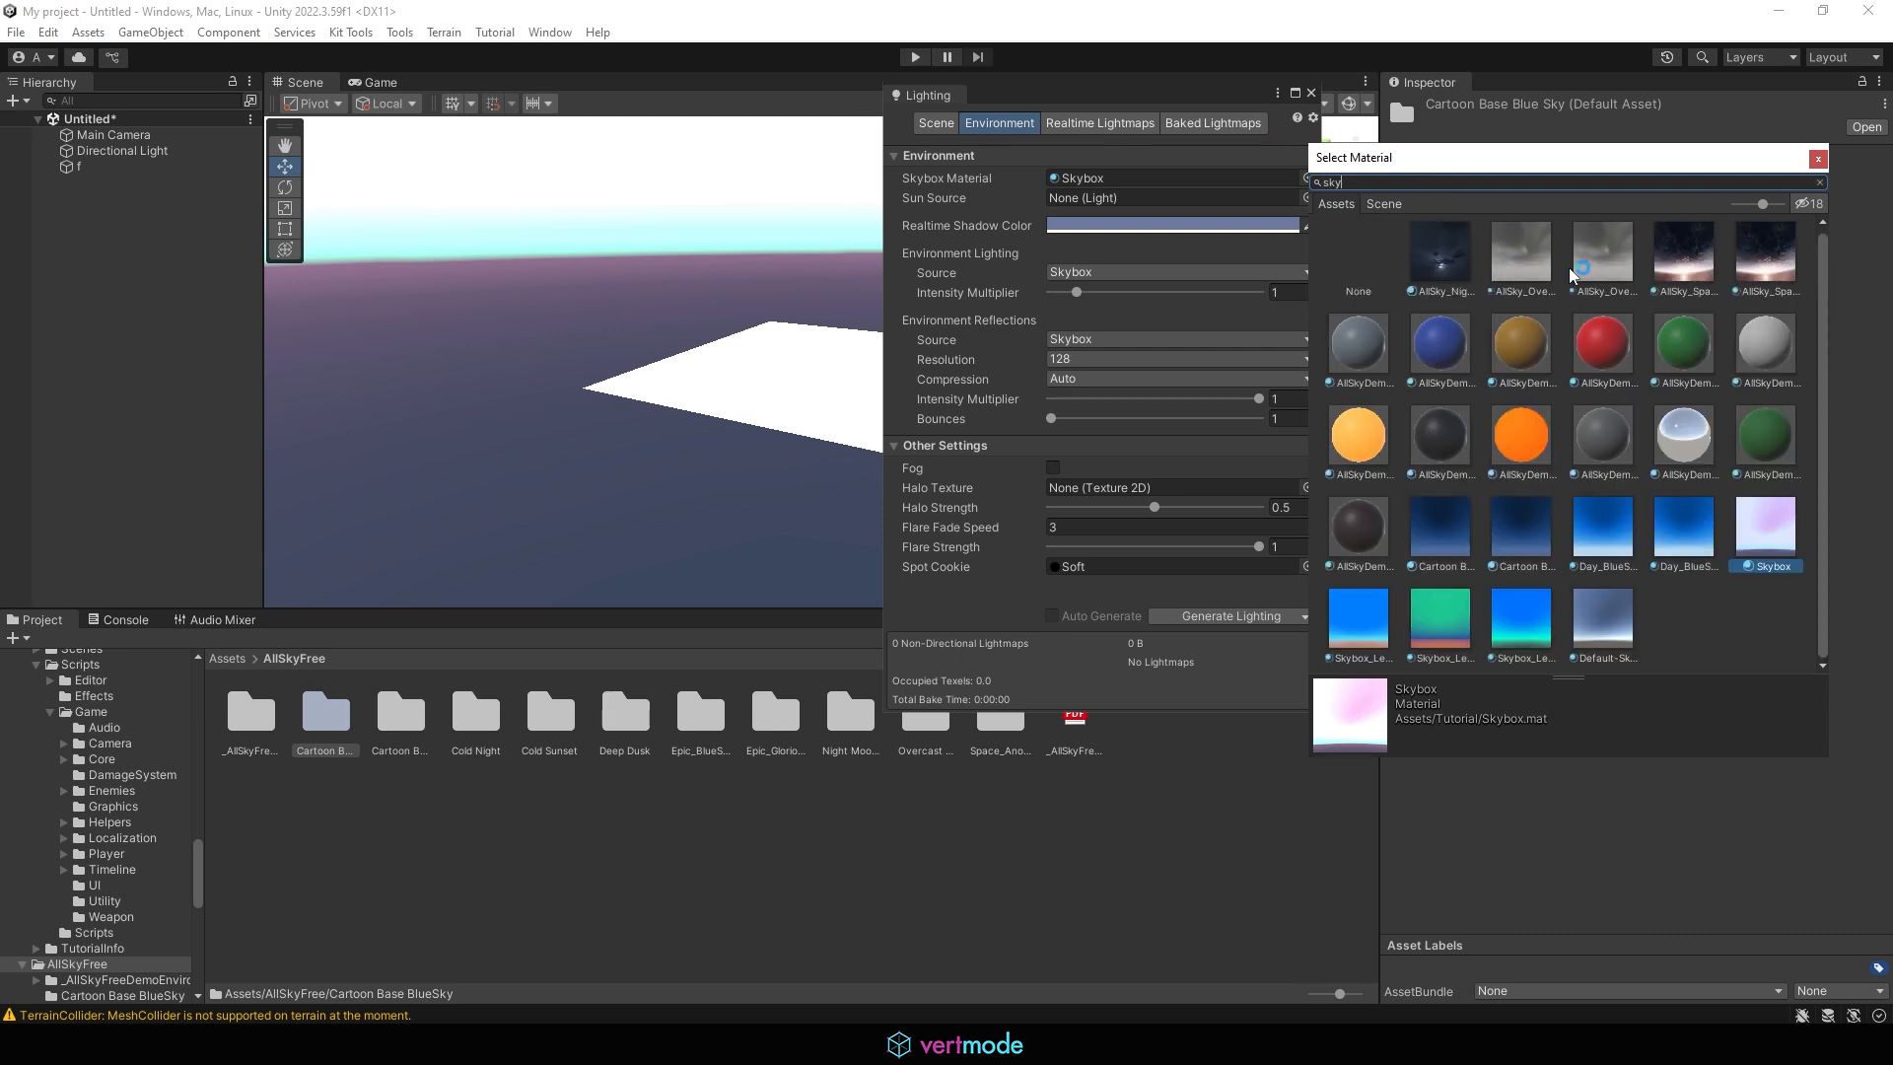
{"action": "left_click", "coordinate": [1447, 252]}
{"action": "left_click_drag", "start_coordinate": [1077, 100], "coordinate": [9, 259]}
{"action": "right_click_drag", "start_coordinate": [887, 272], "coordinate": [373, 246], "text": "alt"}
{"action": "mouse_move", "coordinate": [774, 268]}
{"action": "middle_mouse_down"}
{"action": "mouse_move", "coordinate": [841, 434]}
{"action": "mouse_move", "coordinate": [804, 286]}
{"action": "middle_mouse_up"}
{"action": "right_click_drag", "start_coordinate": [793, 380], "coordinate": [505, 138]}
{"action": "right_click_drag", "start_coordinate": [797, 395], "coordinate": [655, 270]}
{"action": "right_click_drag", "start_coordinate": [857, 382], "coordinate": [756, 591]}
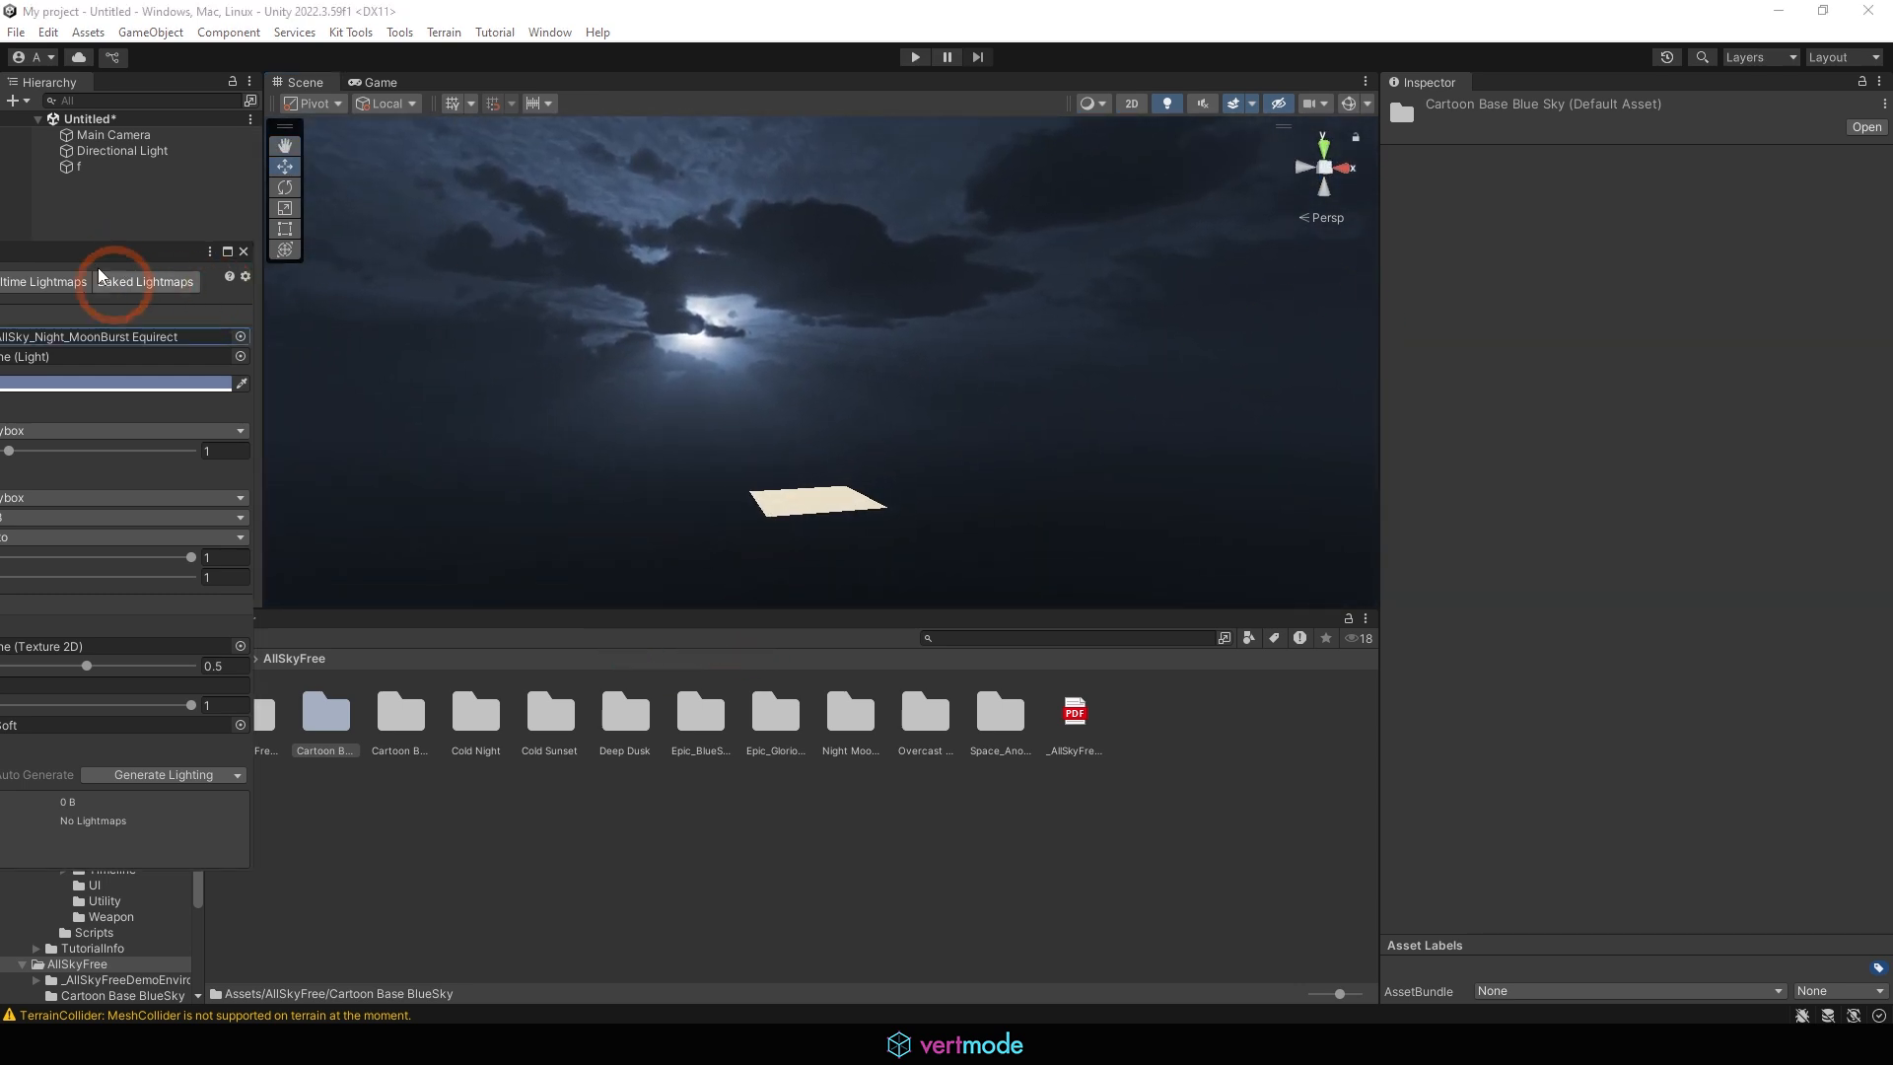
Try AllSky_Space_AnotherPlanet, AllSky_Overcast4_Low Equirect, the gold and red AllSkyDemoEnv flag materials, and AllSky_Space_AnotherPlanet Equirect as the Skybox Material
{"action": "left_click_drag", "start_coordinate": [128, 261], "coordinate": [1493, 243]}
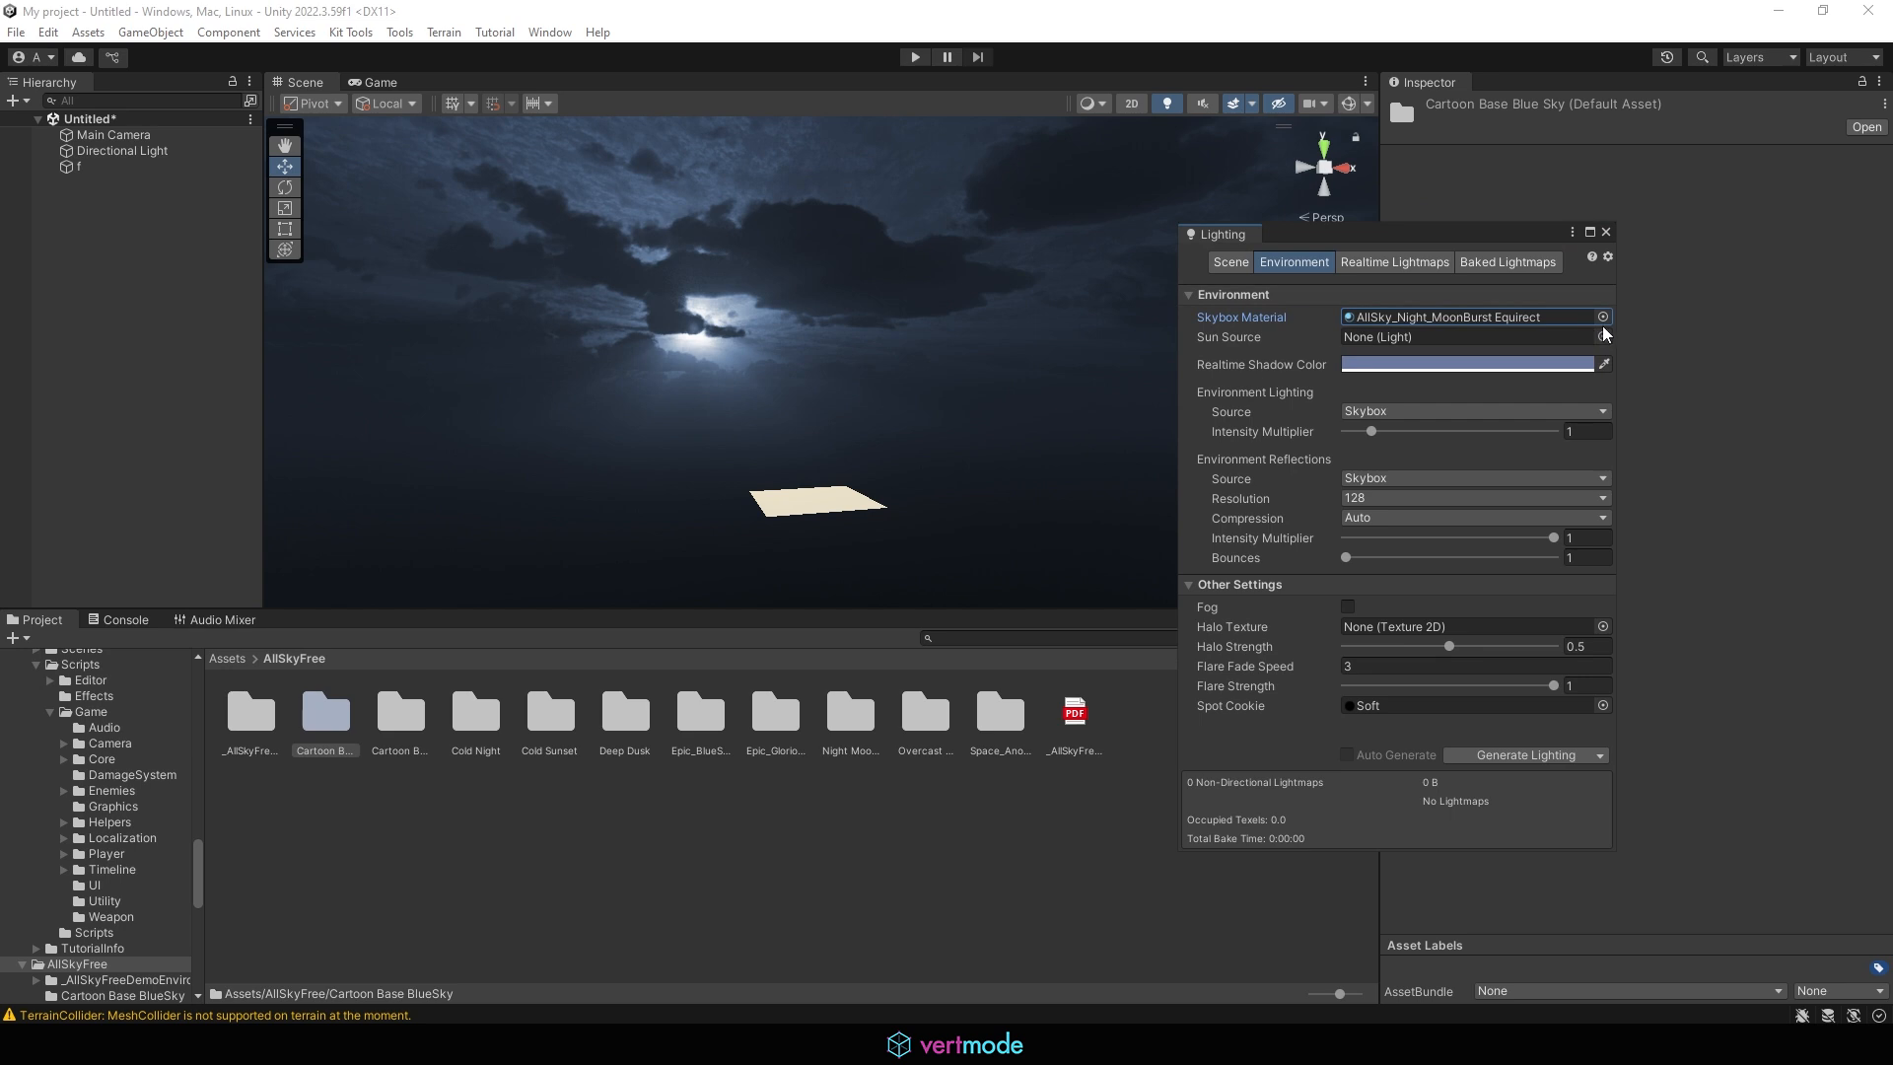
{"action": "left_click", "coordinate": [1603, 317]}
{"action": "left_click", "coordinate": [1656, 407]}
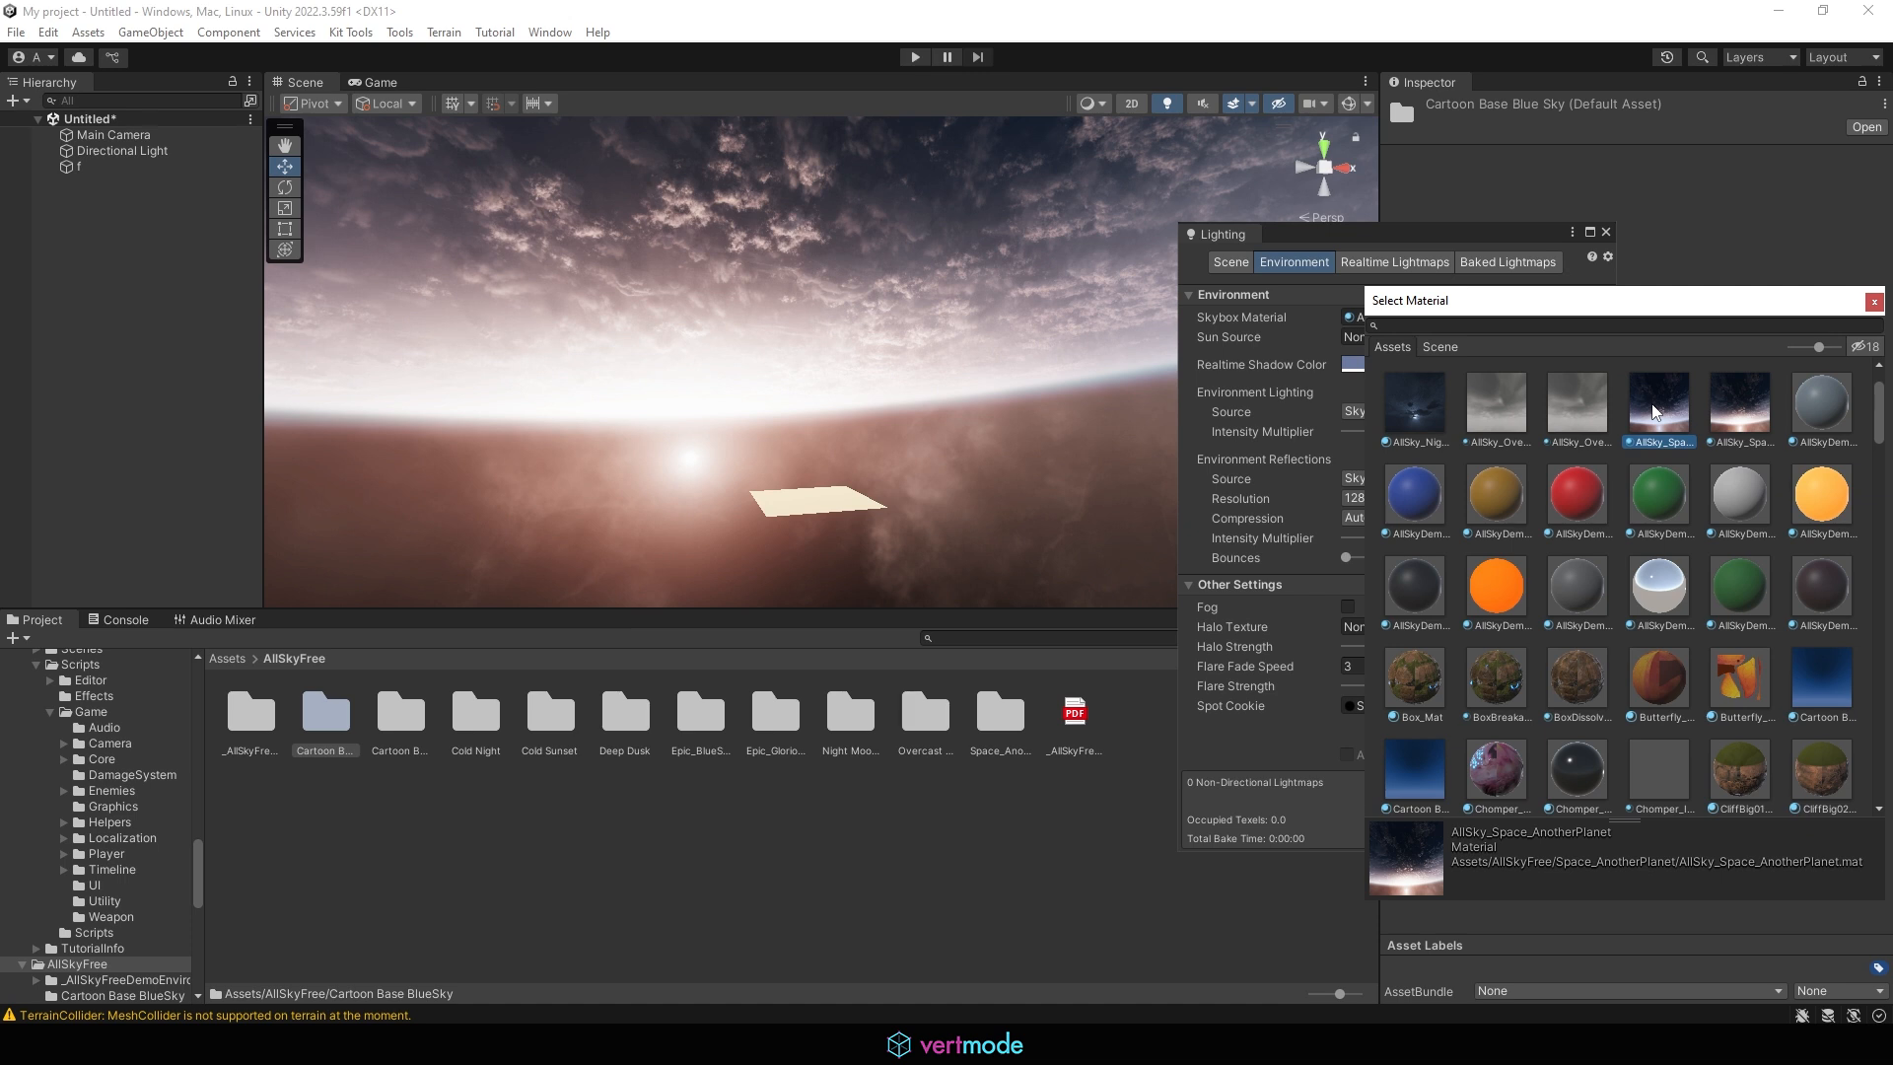
{"action": "left_click", "coordinate": [1569, 442]}
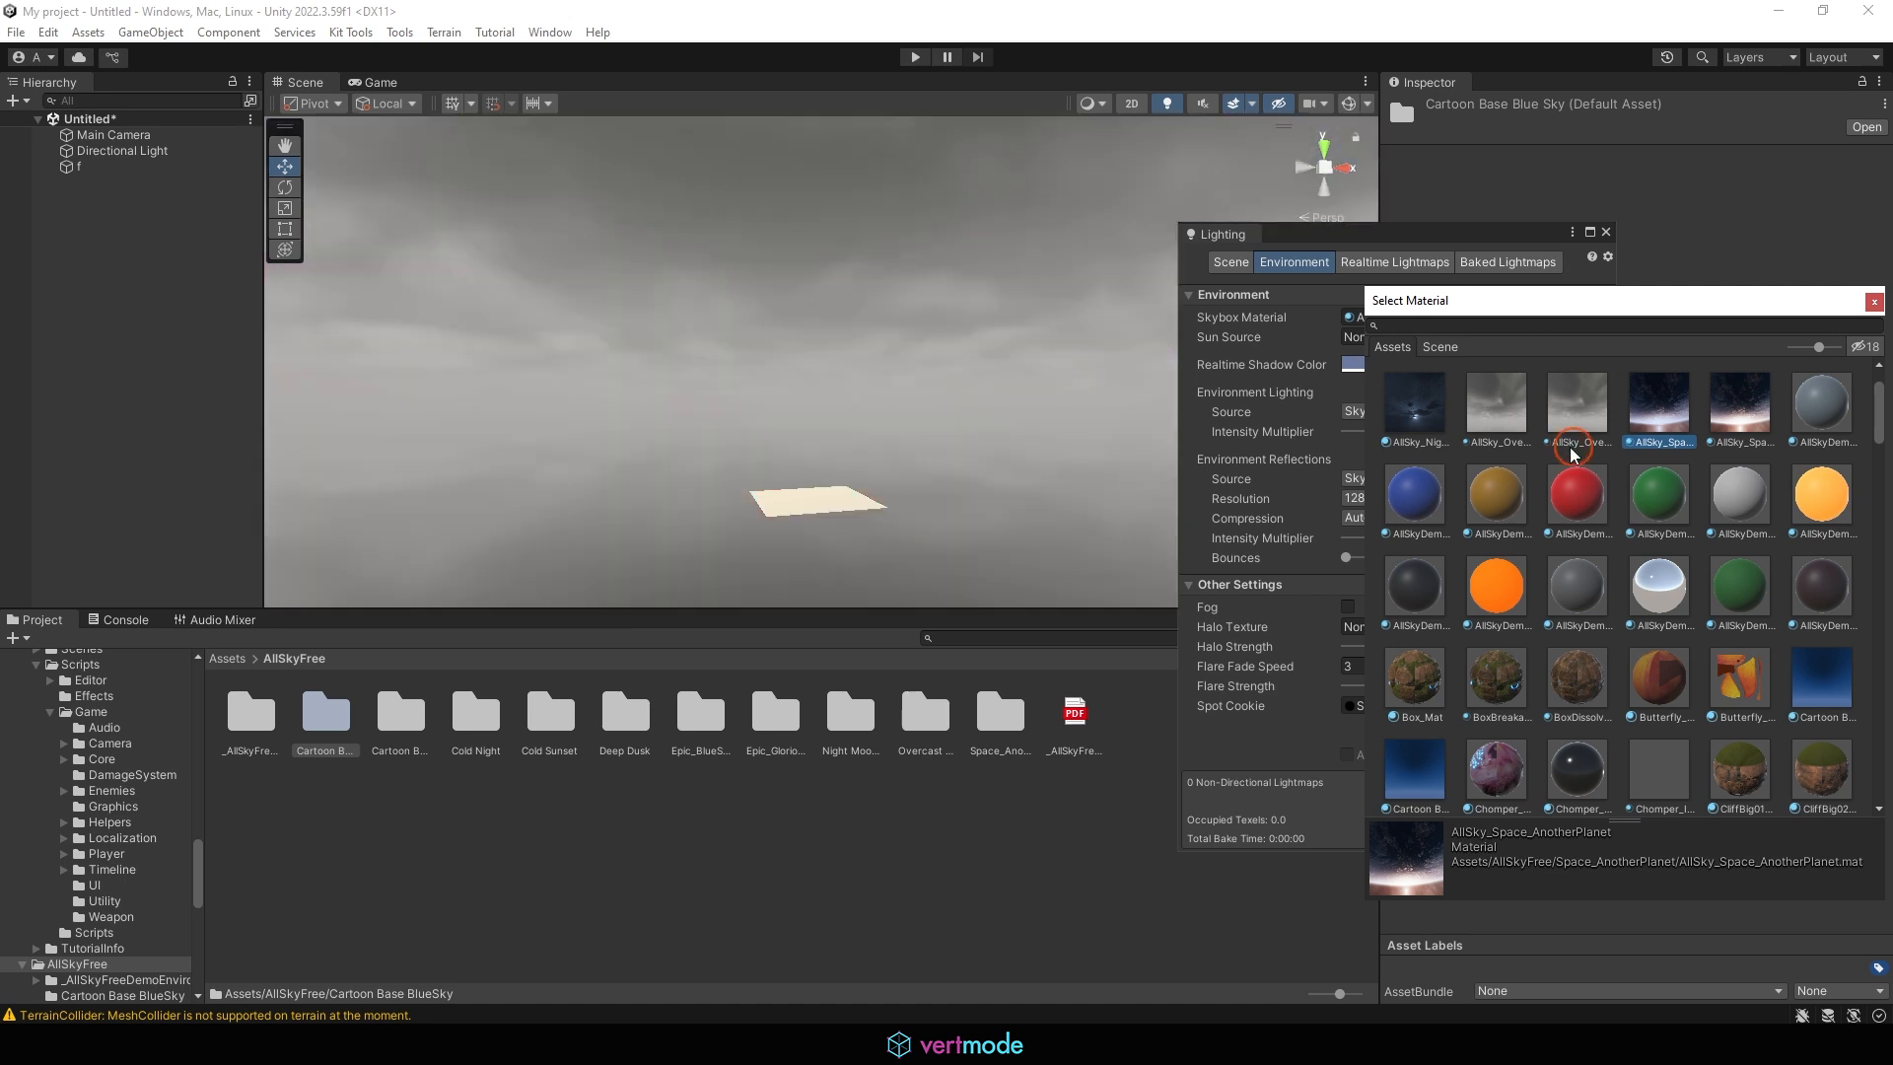
{"action": "left_click", "coordinate": [1844, 393]}
{"action": "left_click", "coordinate": [1442, 503]}
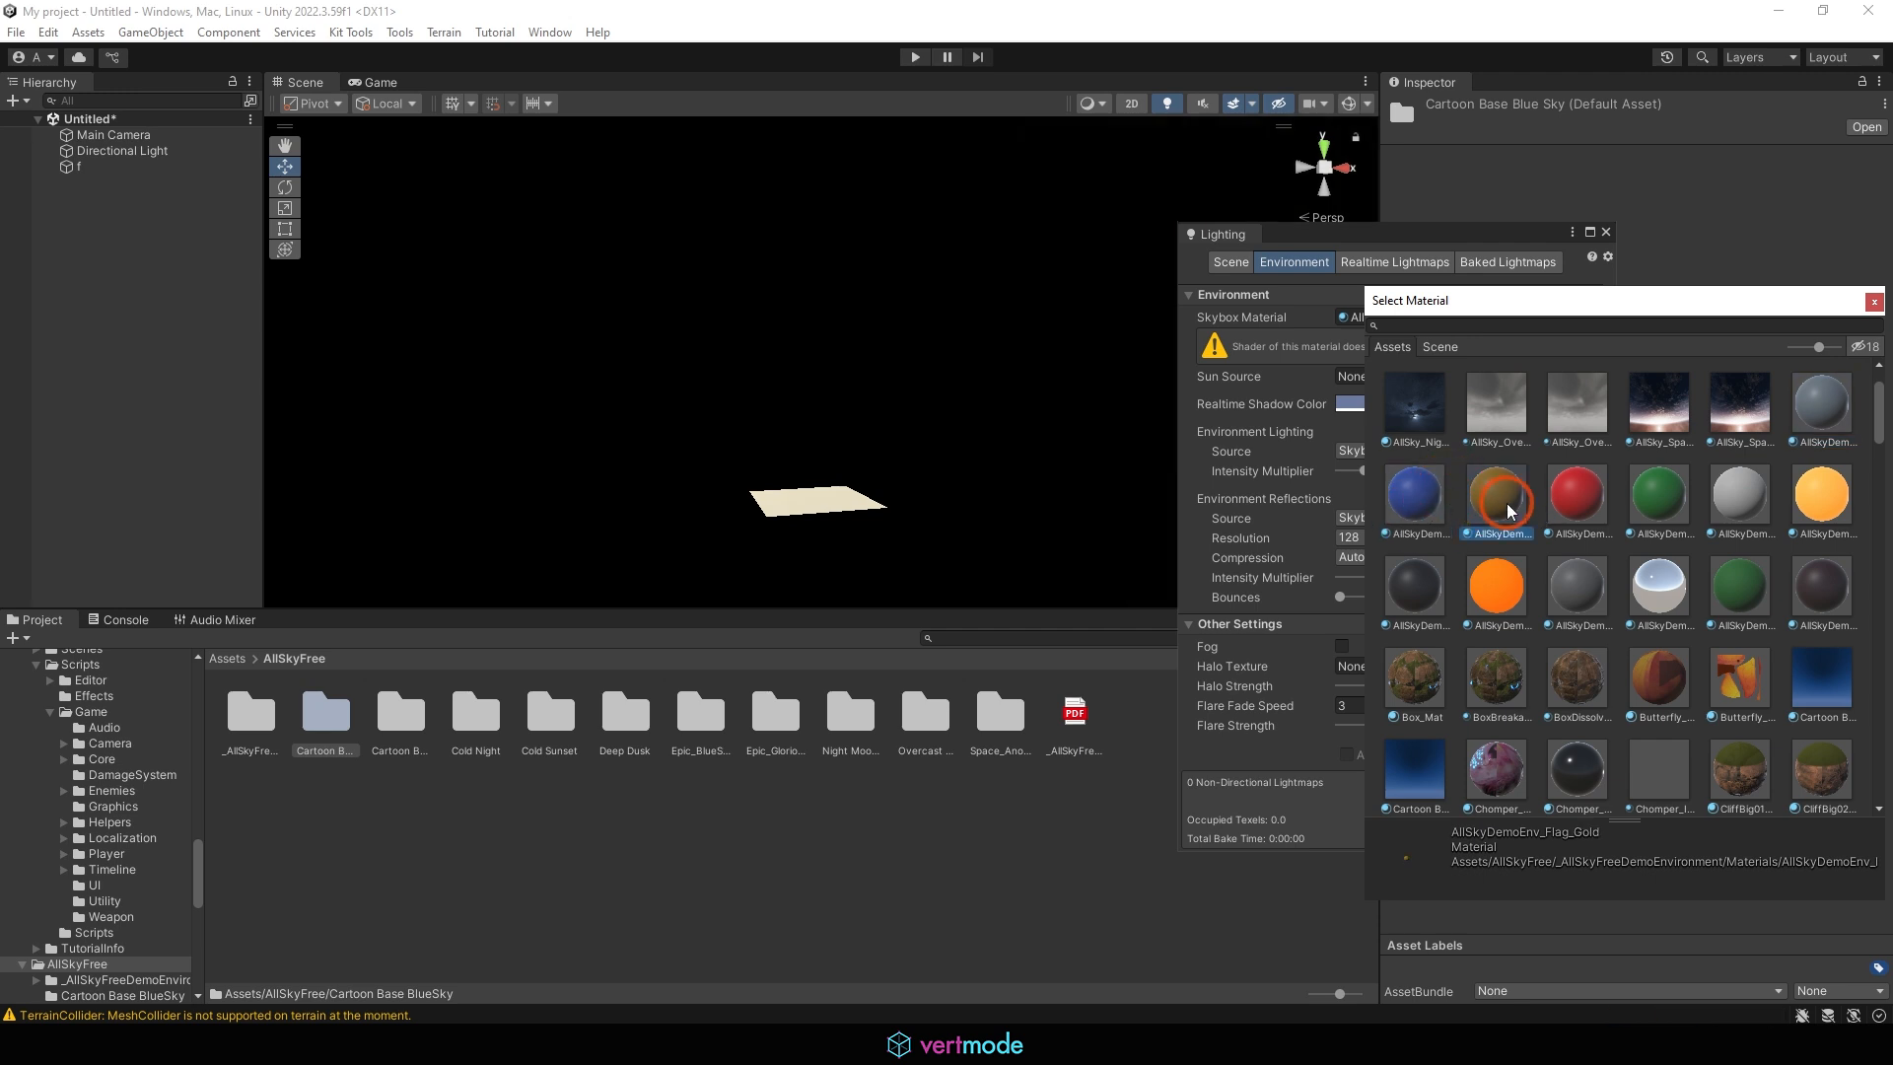
{"action": "left_click", "coordinate": [1579, 485]}
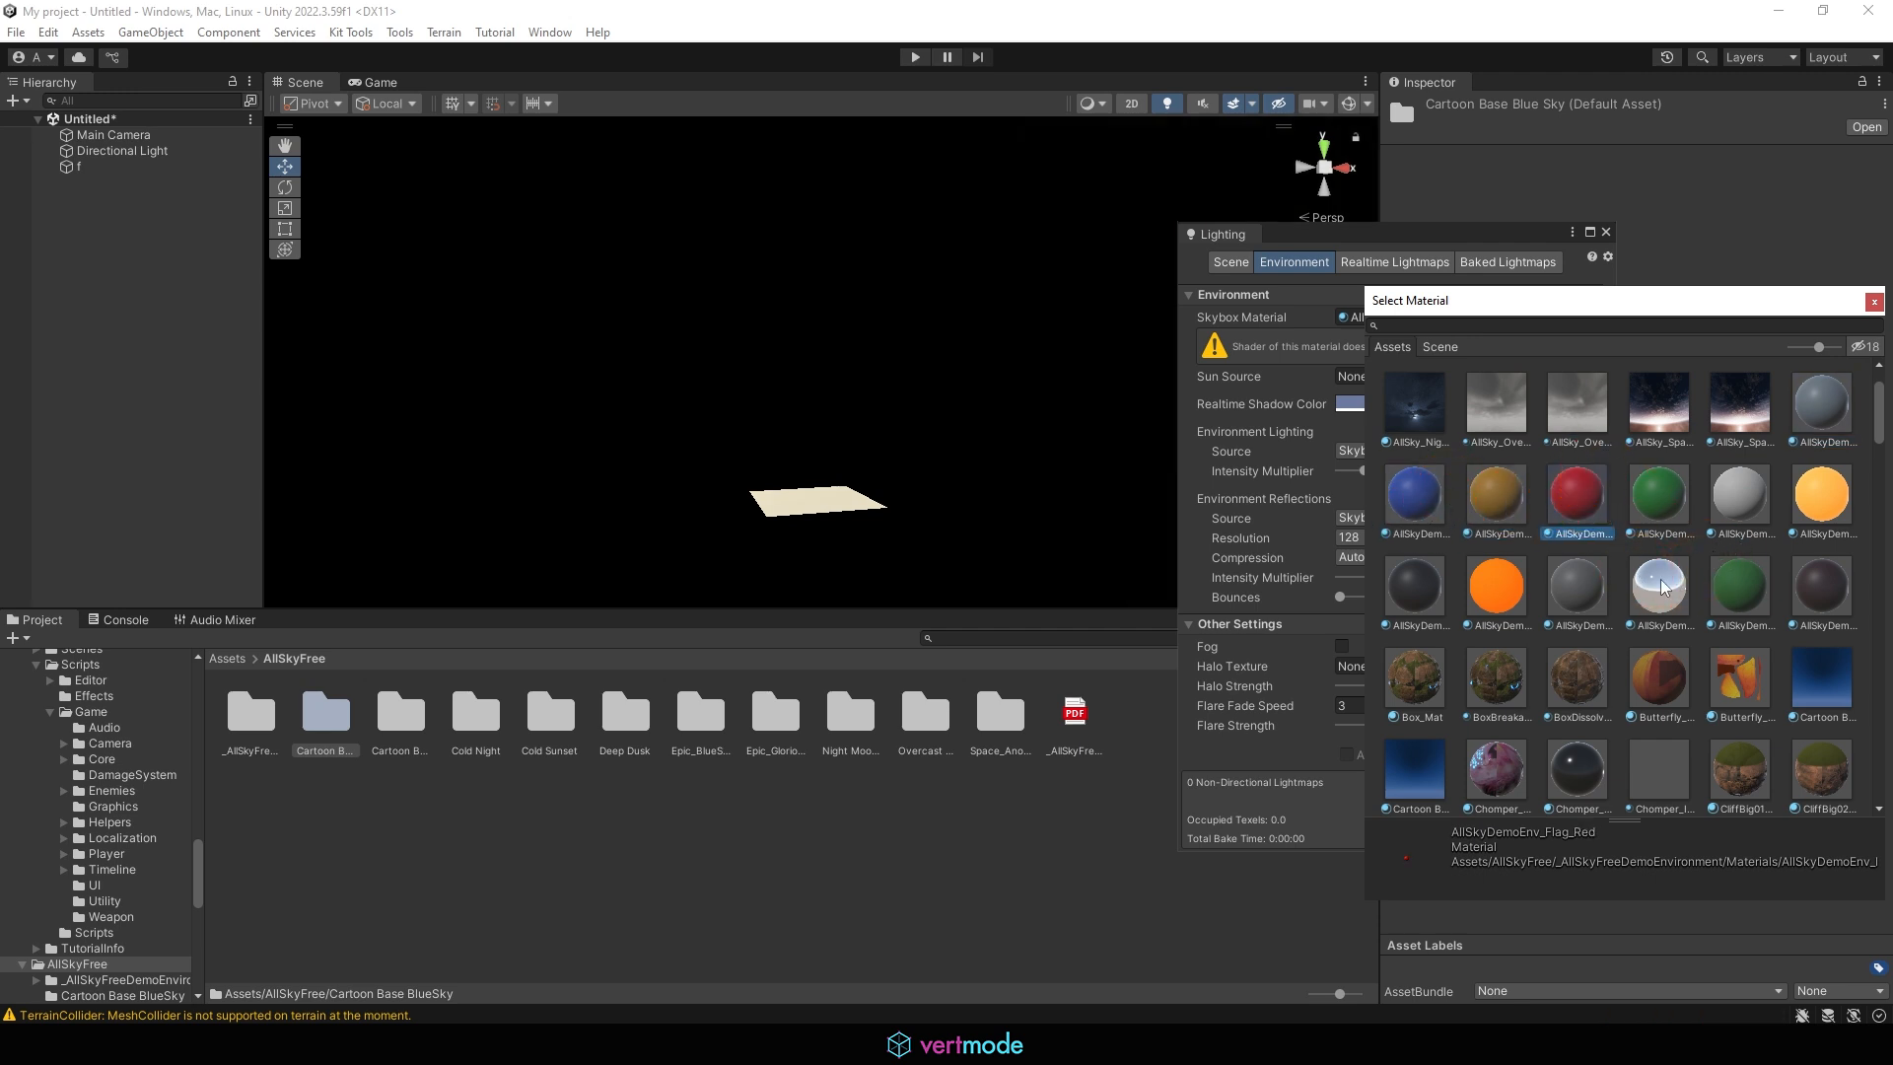
{"action": "left_click", "coordinate": [1741, 406]}
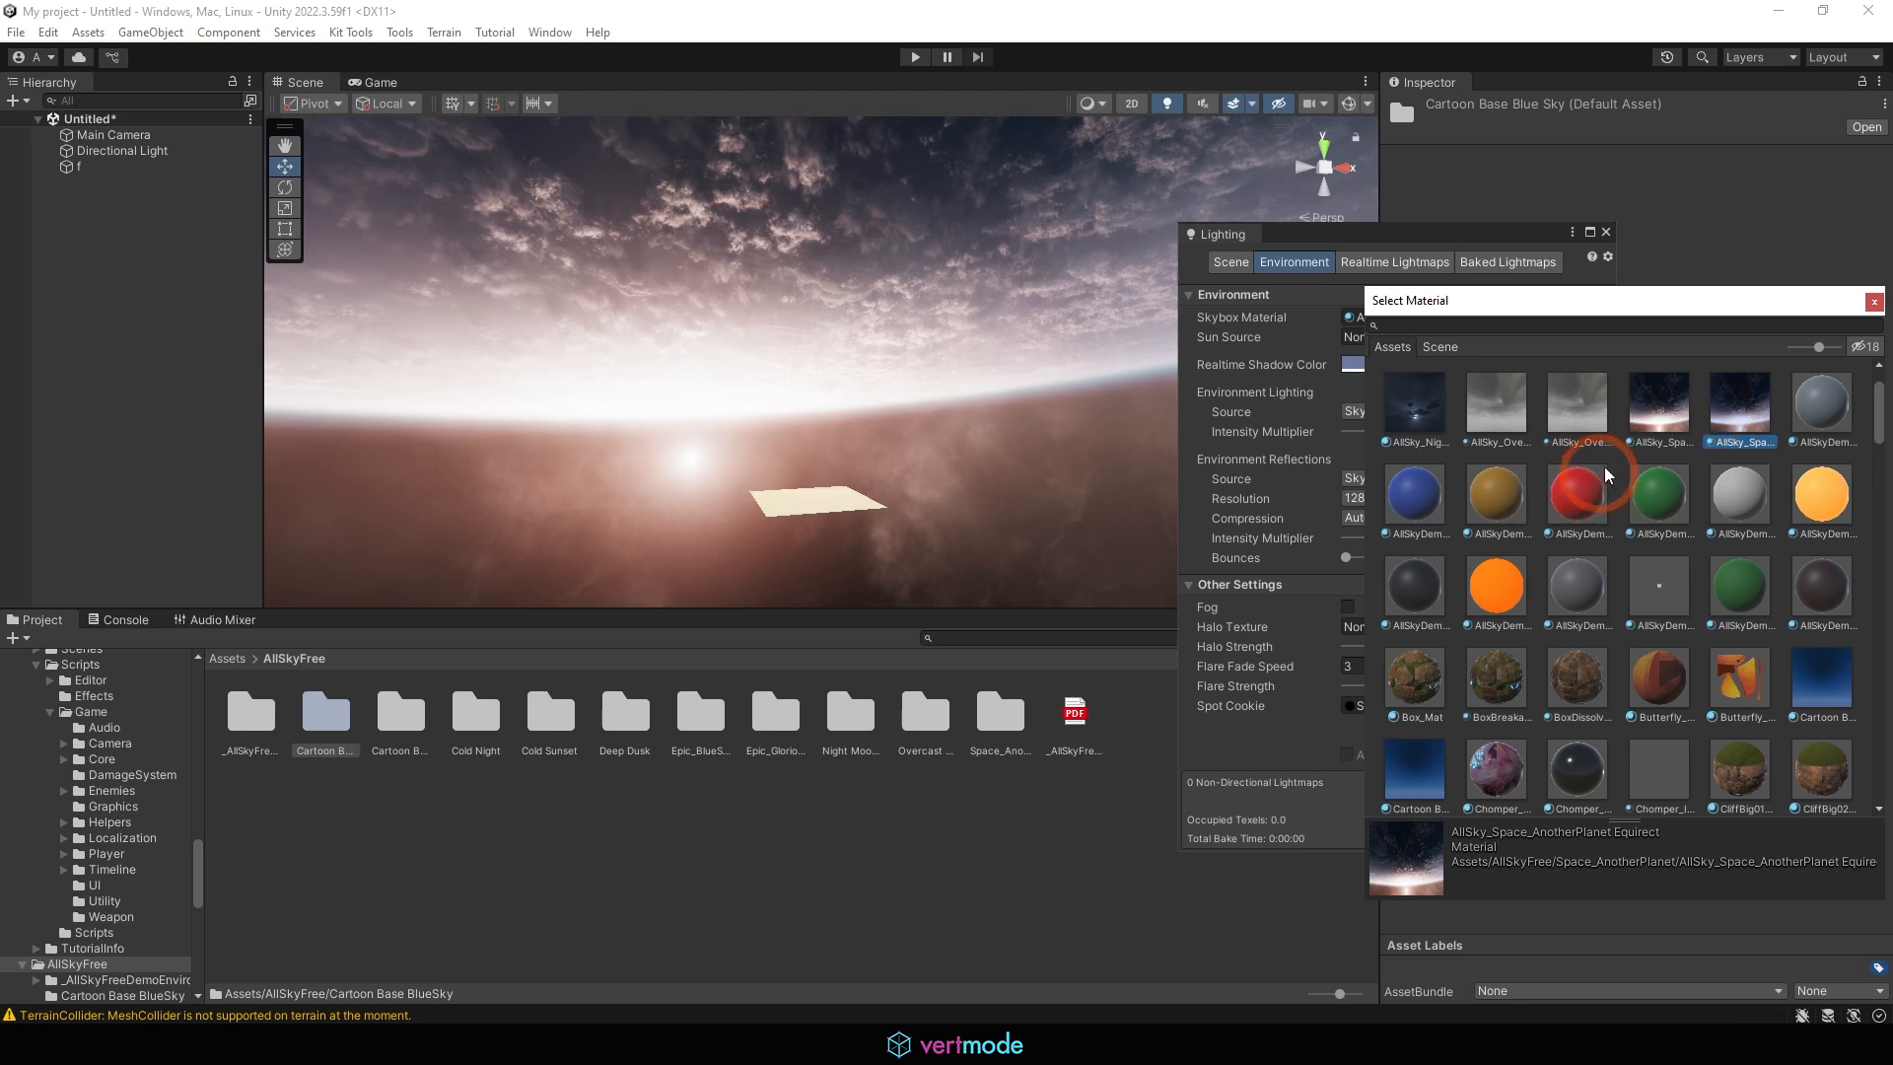
Filter the materials by "allsky" and try the two AllSky_Overcast4_Low skies and AllSkyDemoEnv_LightIllum as the Skybox Material
{"action": "scroll", "coordinate": [1632, 453], "scroll_direction": "down", "scroll_amount": 4}
{"action": "scroll", "coordinate": [1635, 453], "scroll_direction": "up", "scroll_amount": 5}
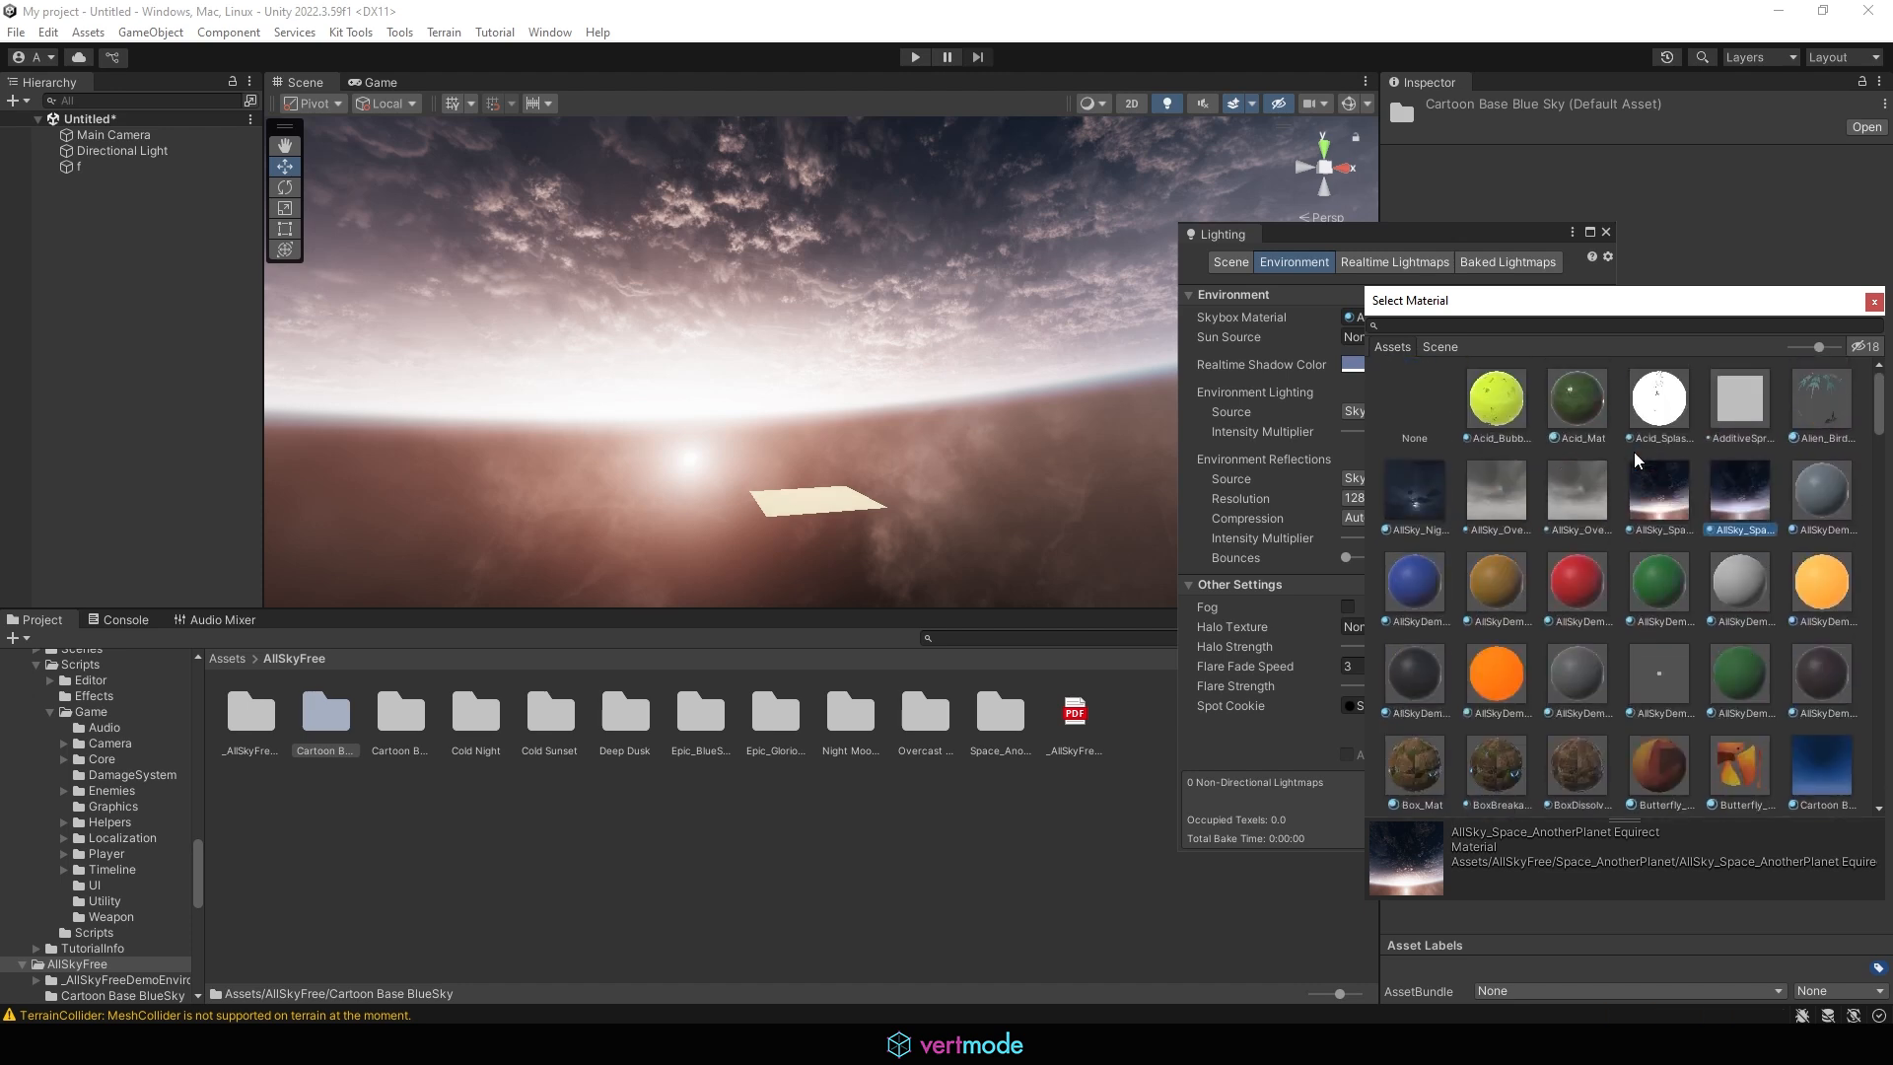
{"action": "left_click", "coordinate": [1445, 324]}
{"action": "type", "text": "allsky"}
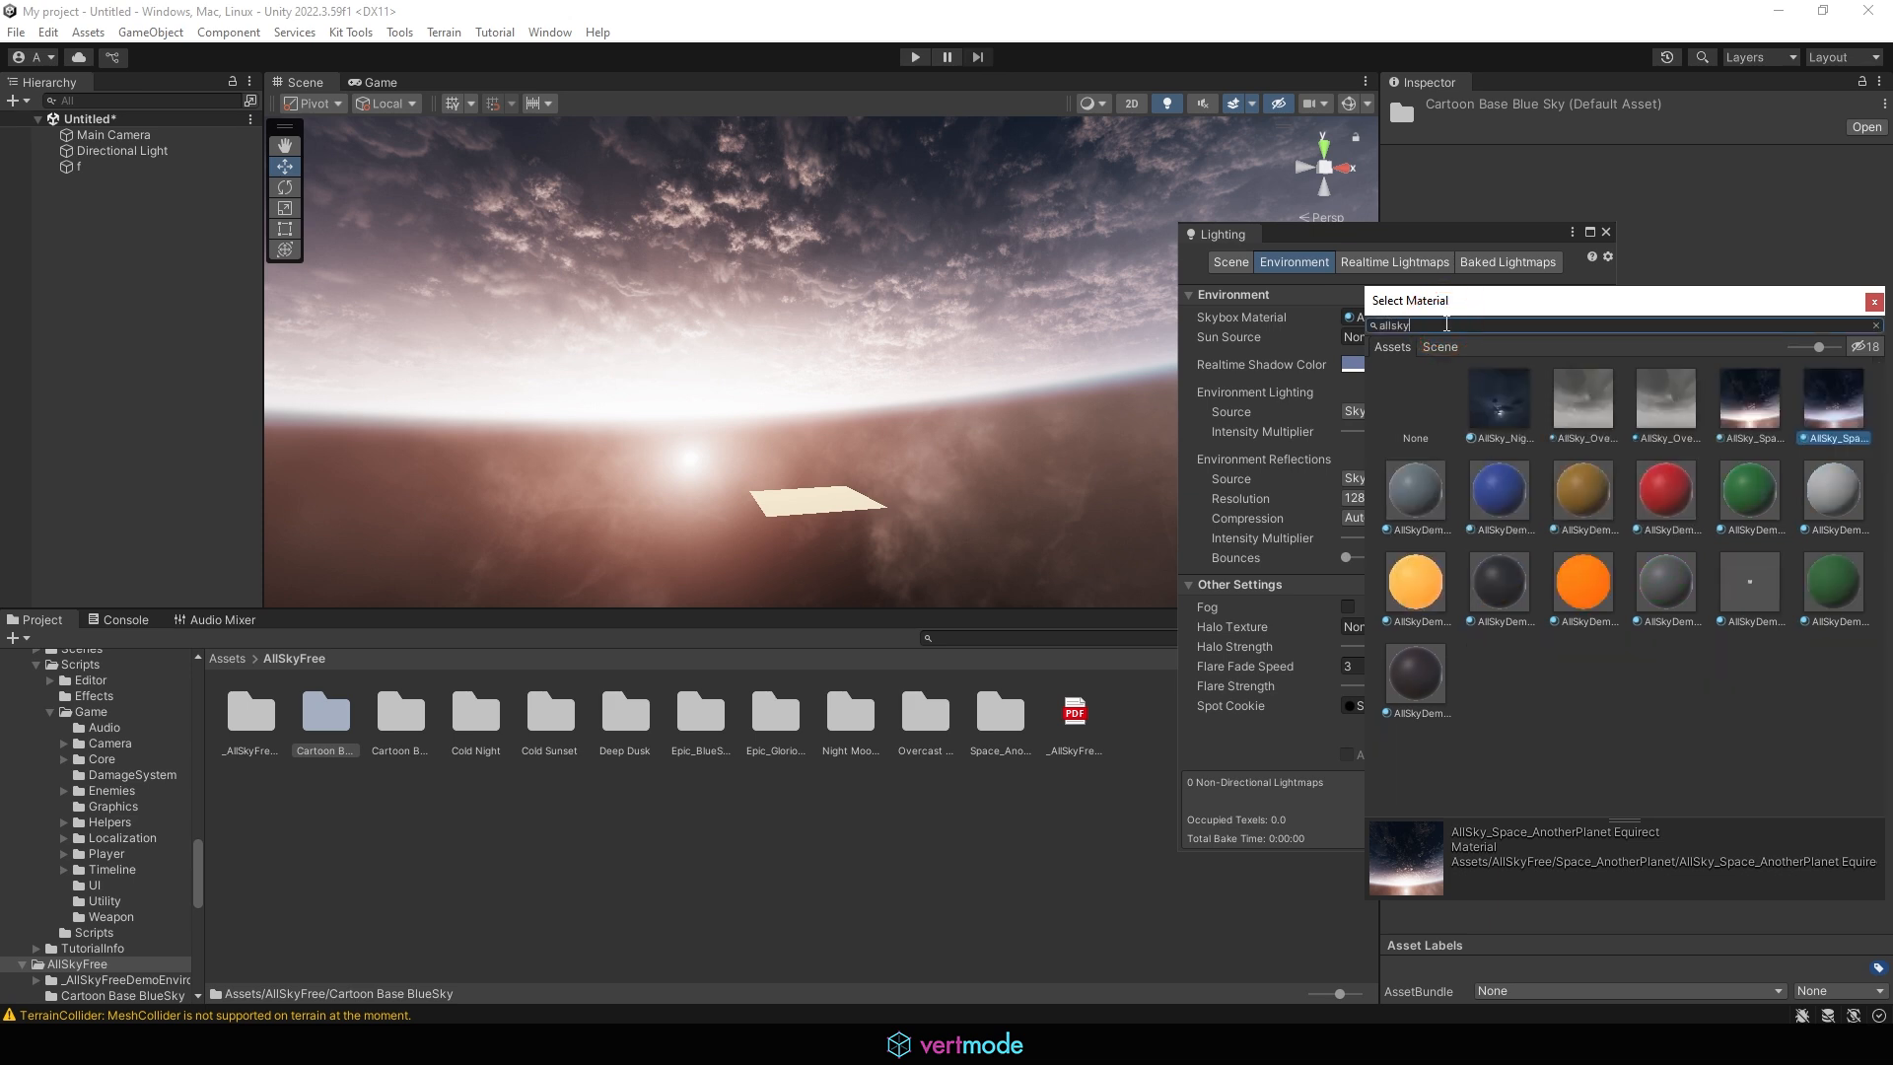
{"action": "left_click", "coordinate": [1671, 406]}
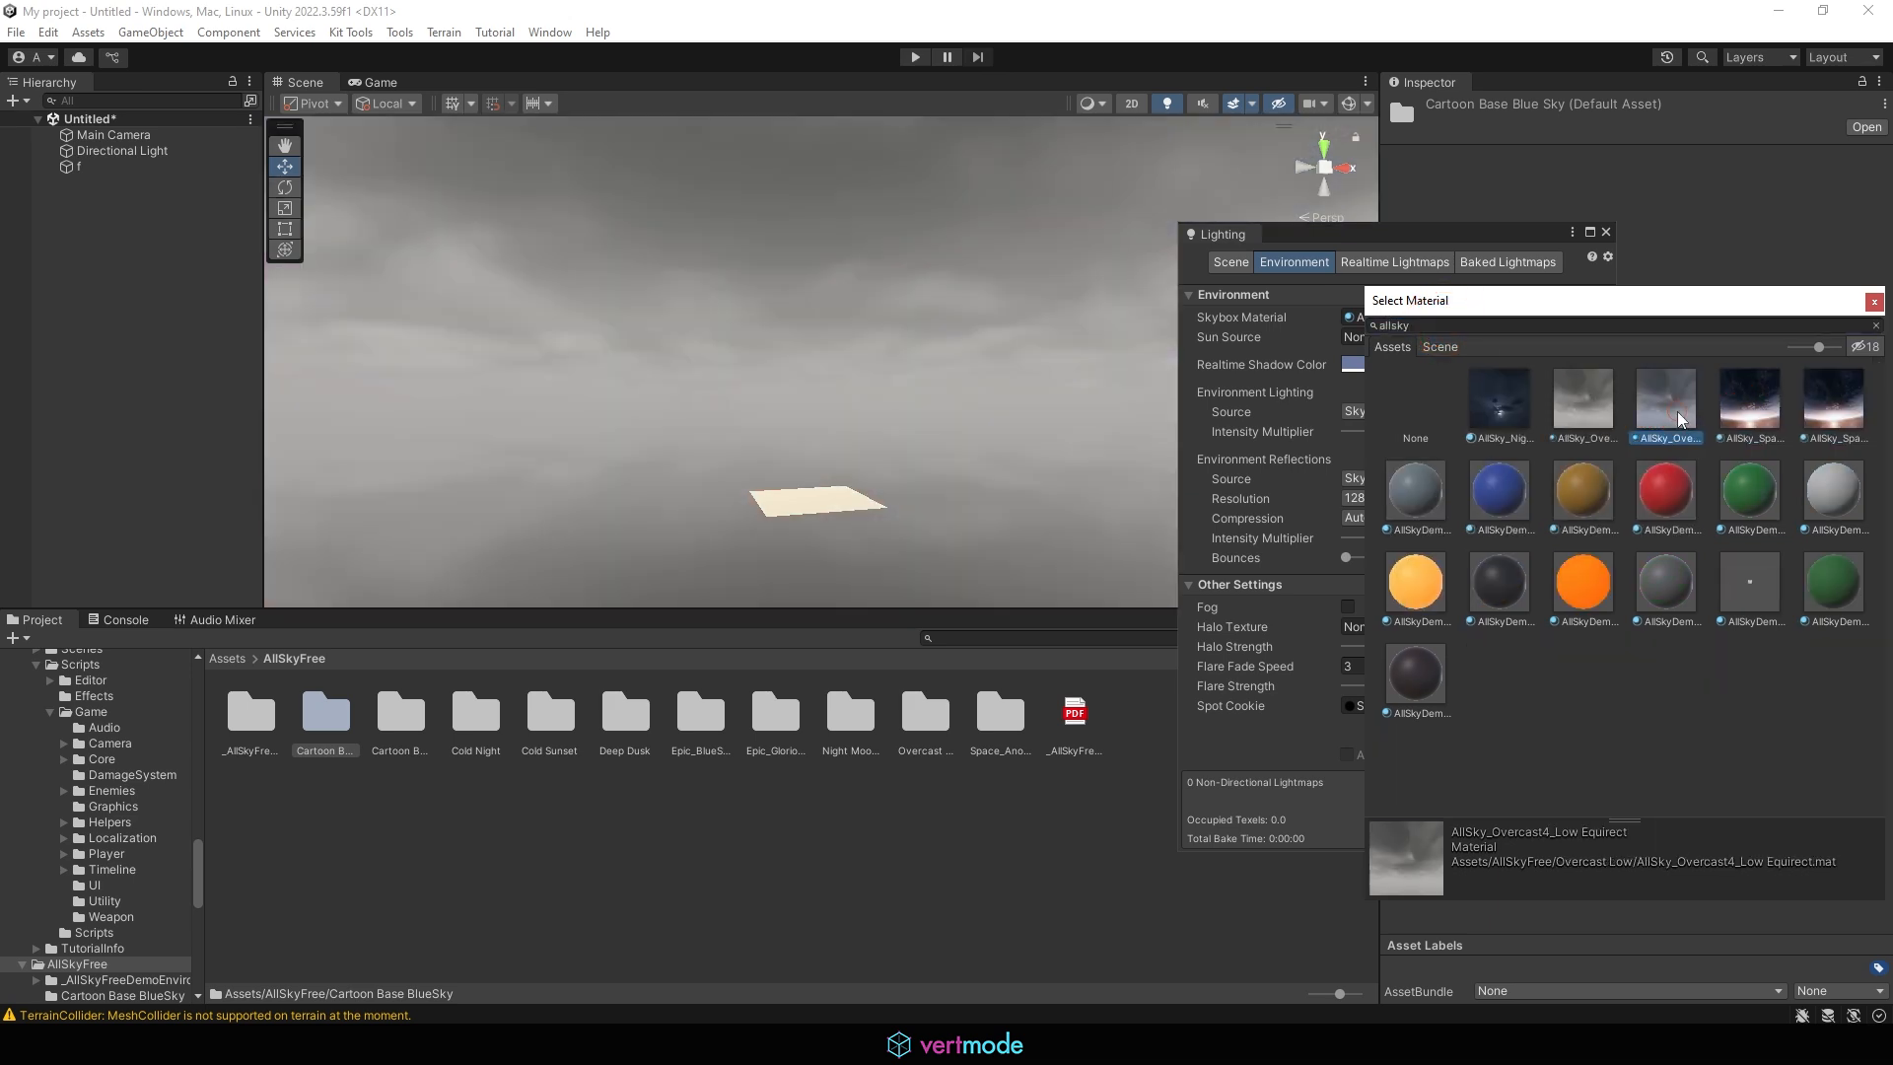
{"action": "left_click", "coordinate": [1595, 422]}
{"action": "left_click", "coordinate": [1418, 581]}
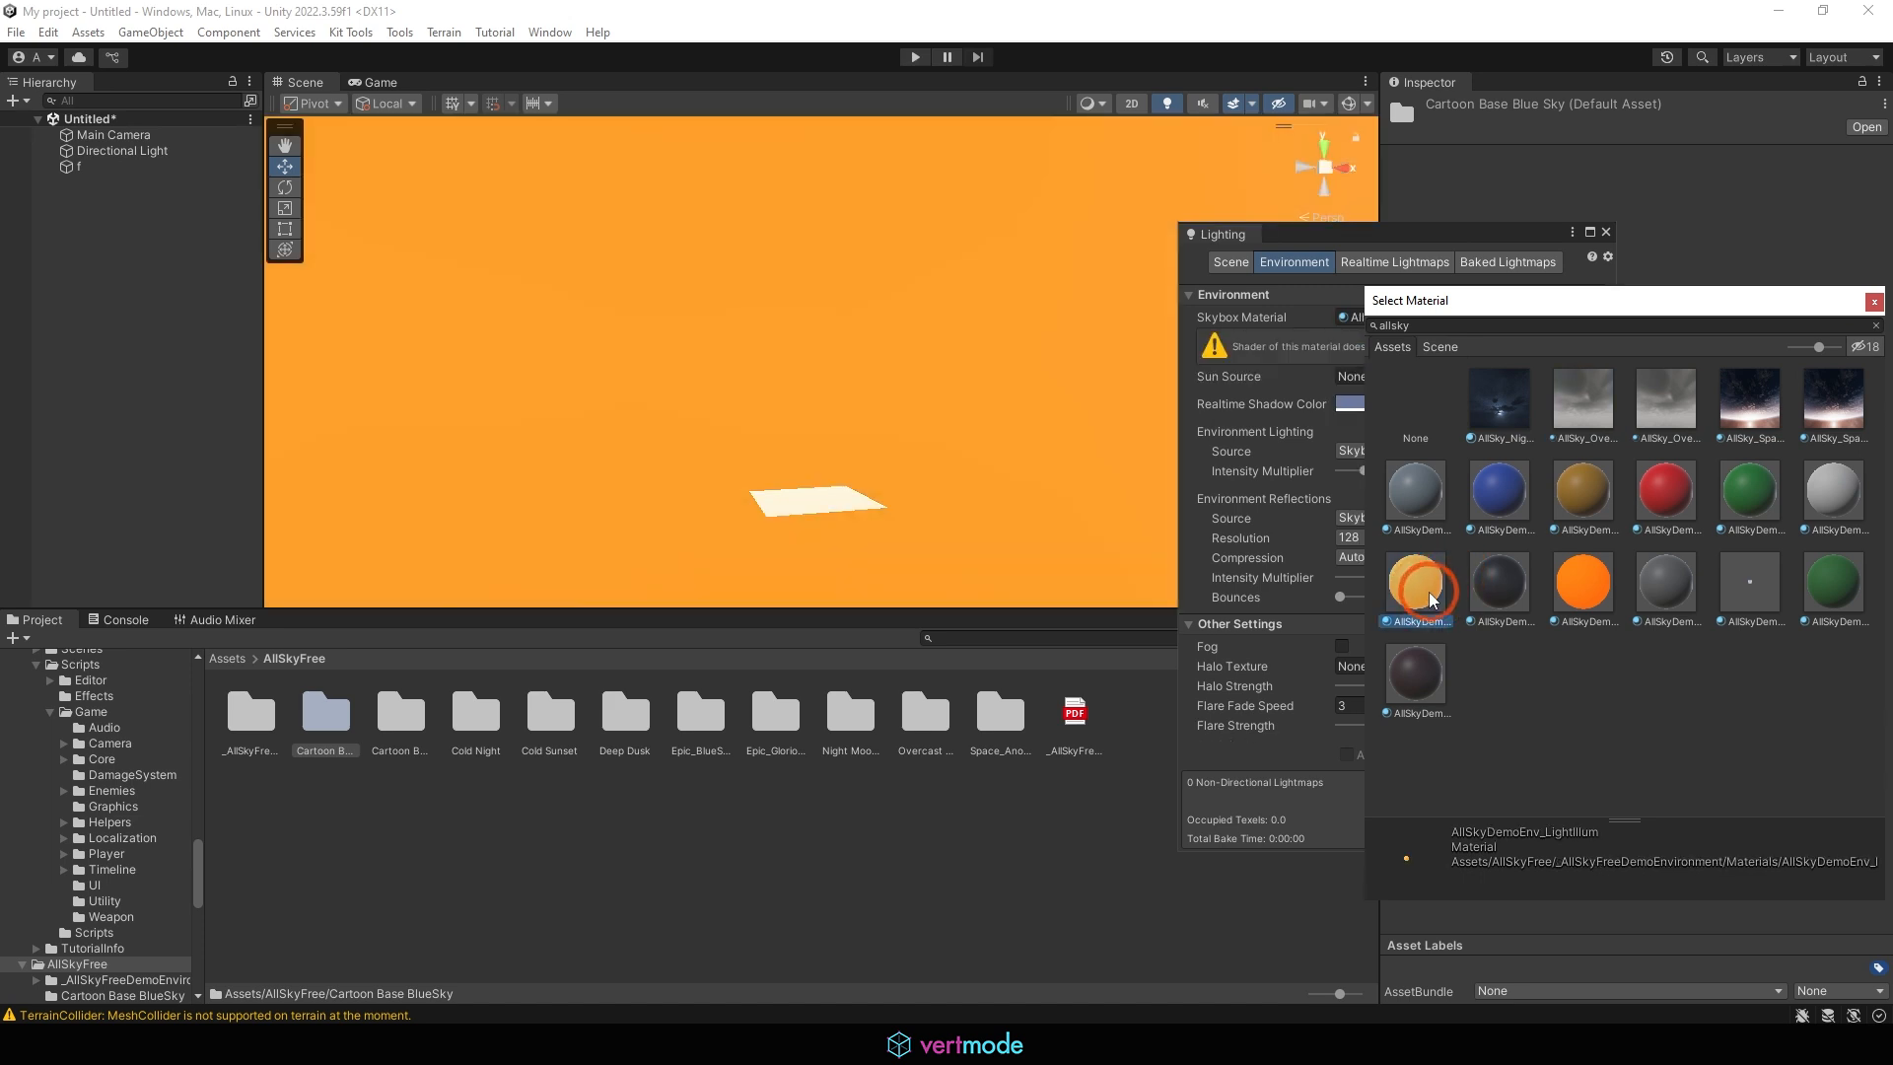
{"action": "left_click", "coordinate": [973, 476]}
{"action": "left_click_drag", "start_coordinate": [911, 392], "coordinate": [1433, 416], "text": "alt"}
Browse the Cartoon Base NightSky and Cold Sunset folders, filter materials by "cold", and set the Skybox Material to Cold Sunset
{"action": "left_click", "coordinate": [1590, 316]}
{"action": "left_click", "coordinate": [576, 710]}
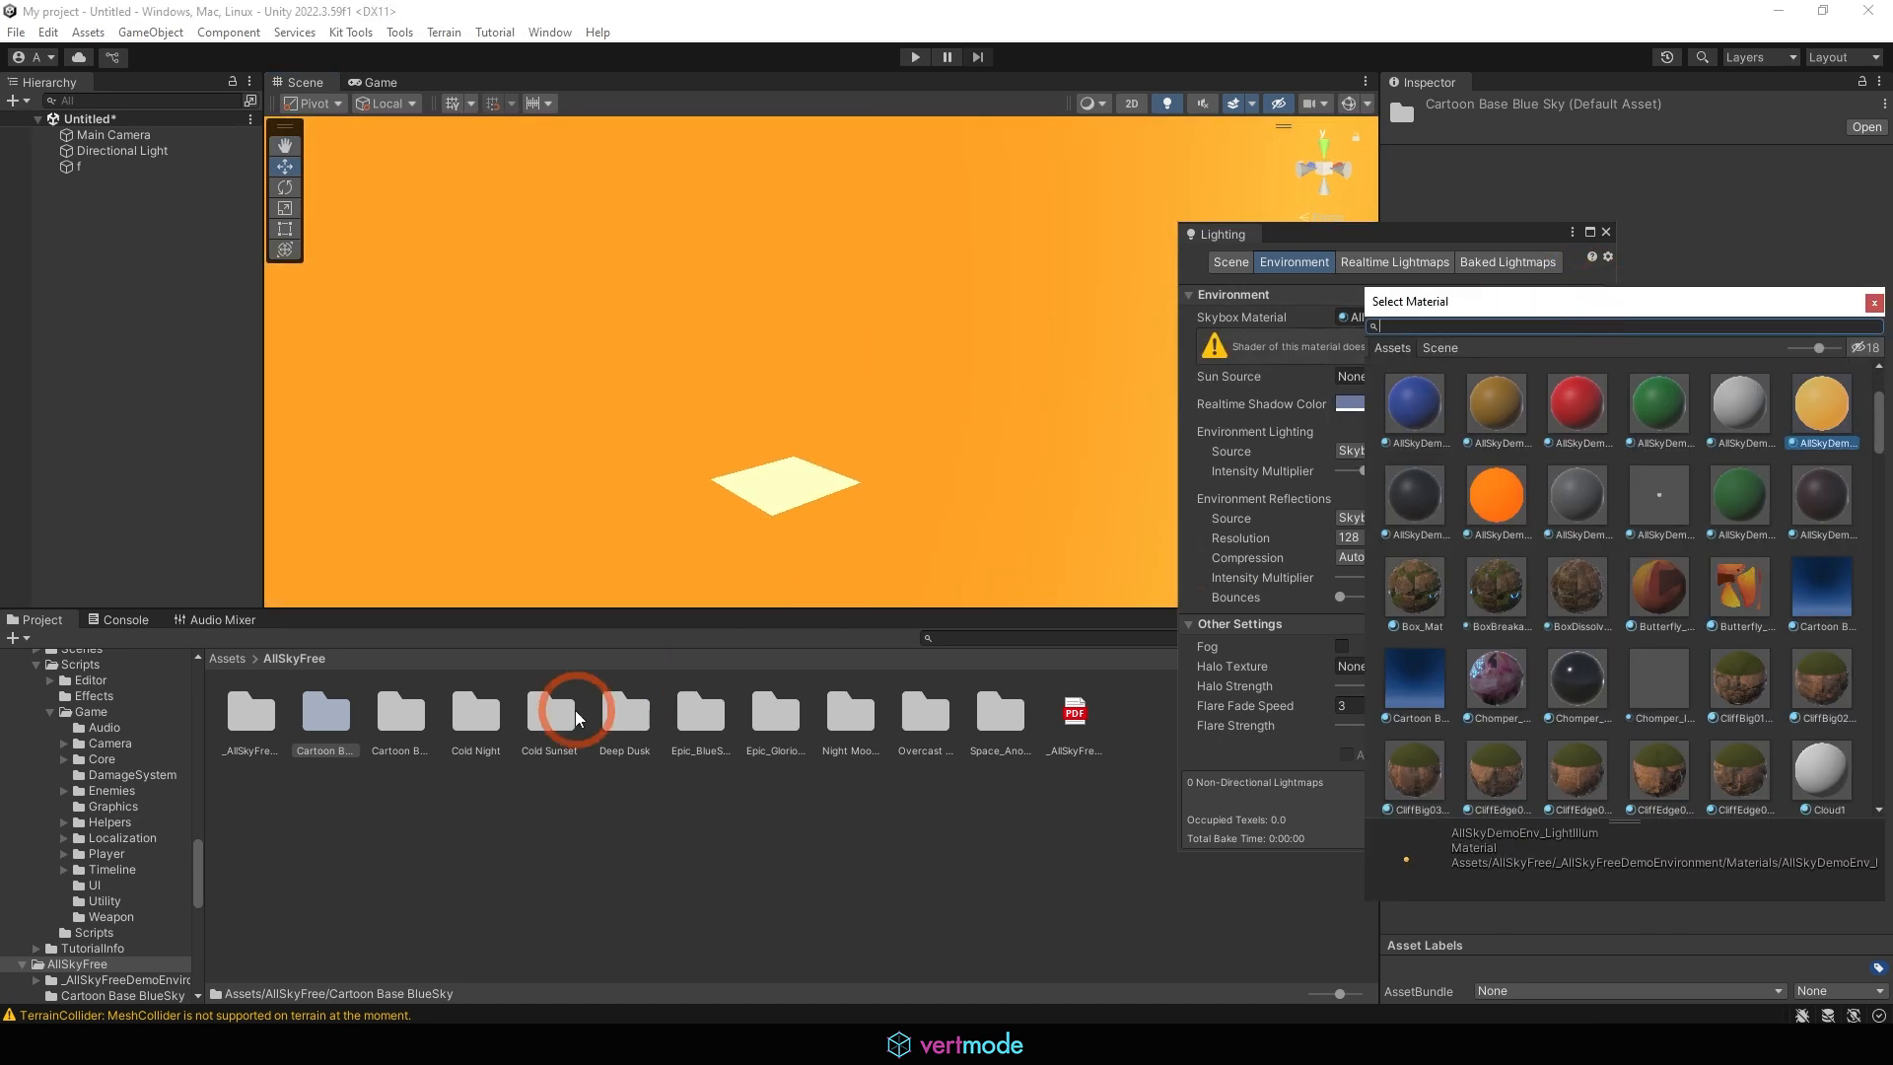
{"action": "double_click", "coordinate": [400, 712]}
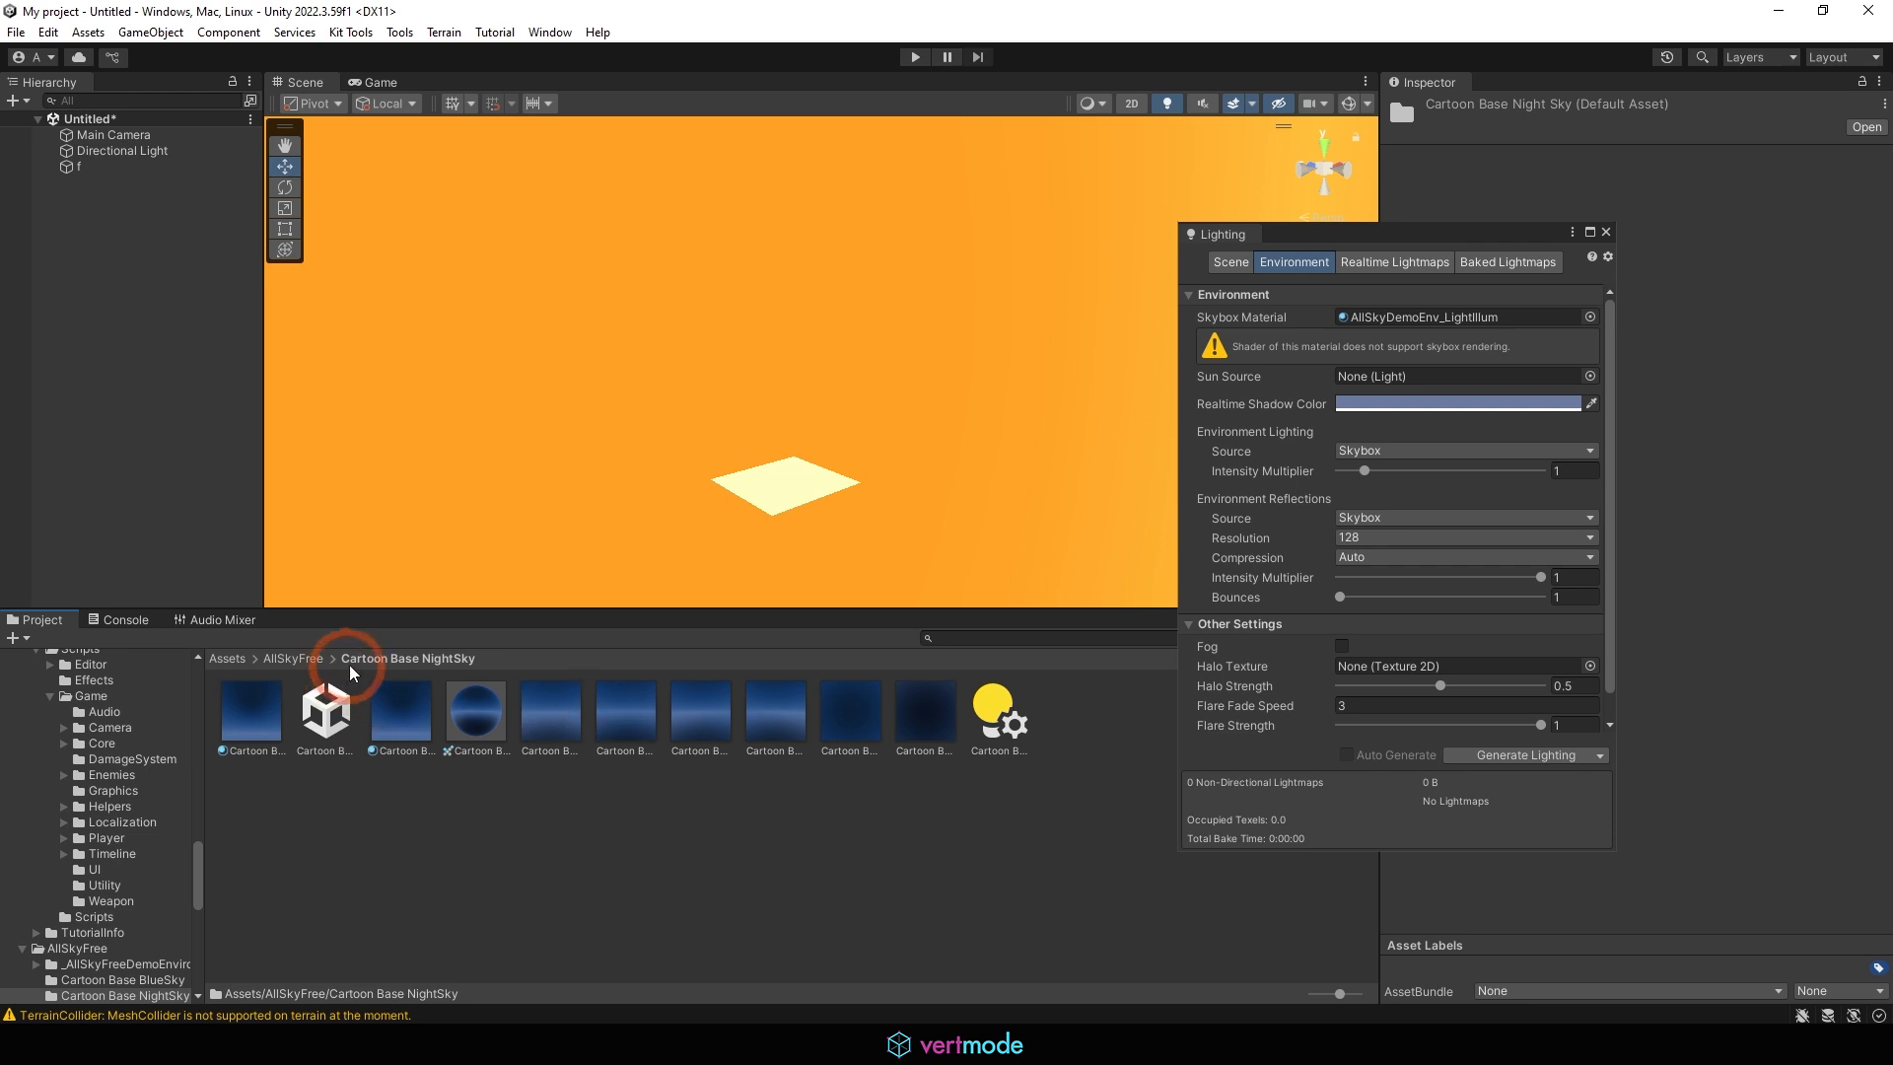
{"action": "left_click", "coordinate": [293, 659]}
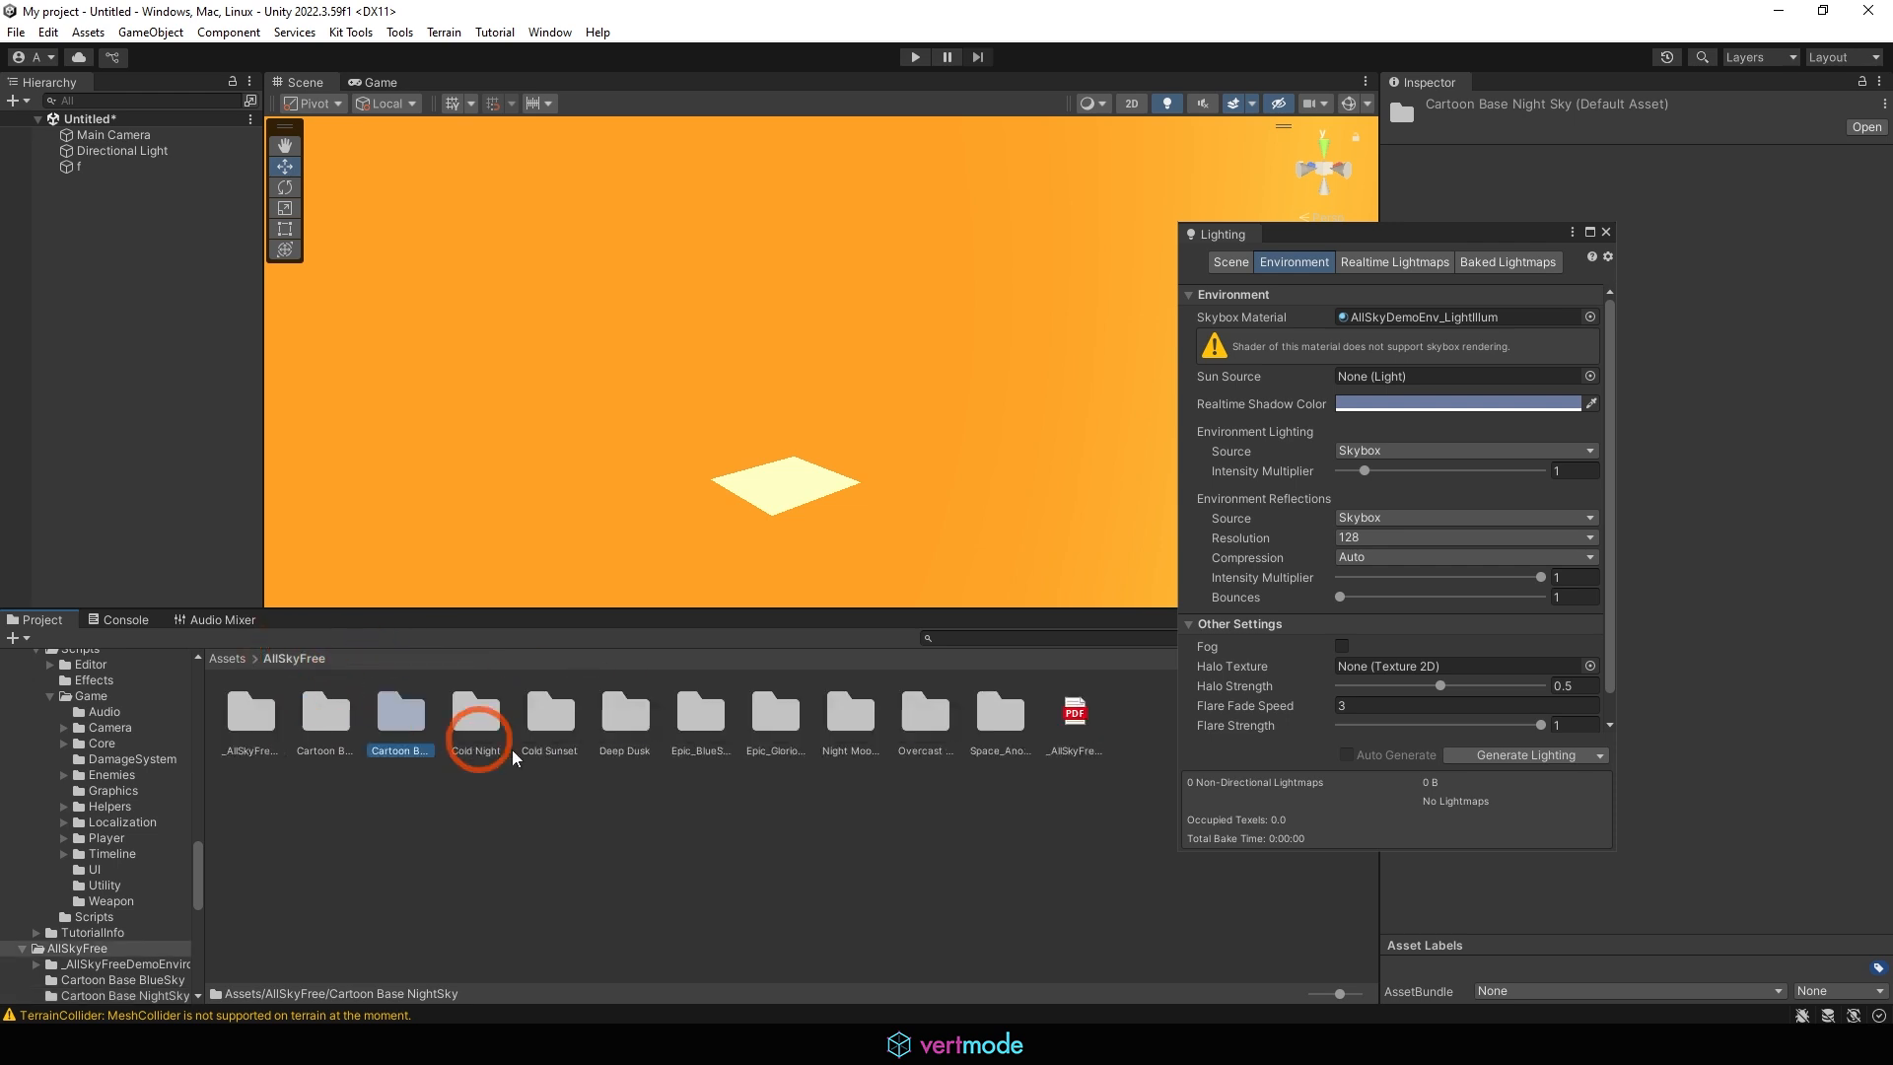
{"action": "double_click", "coordinate": [532, 727]}
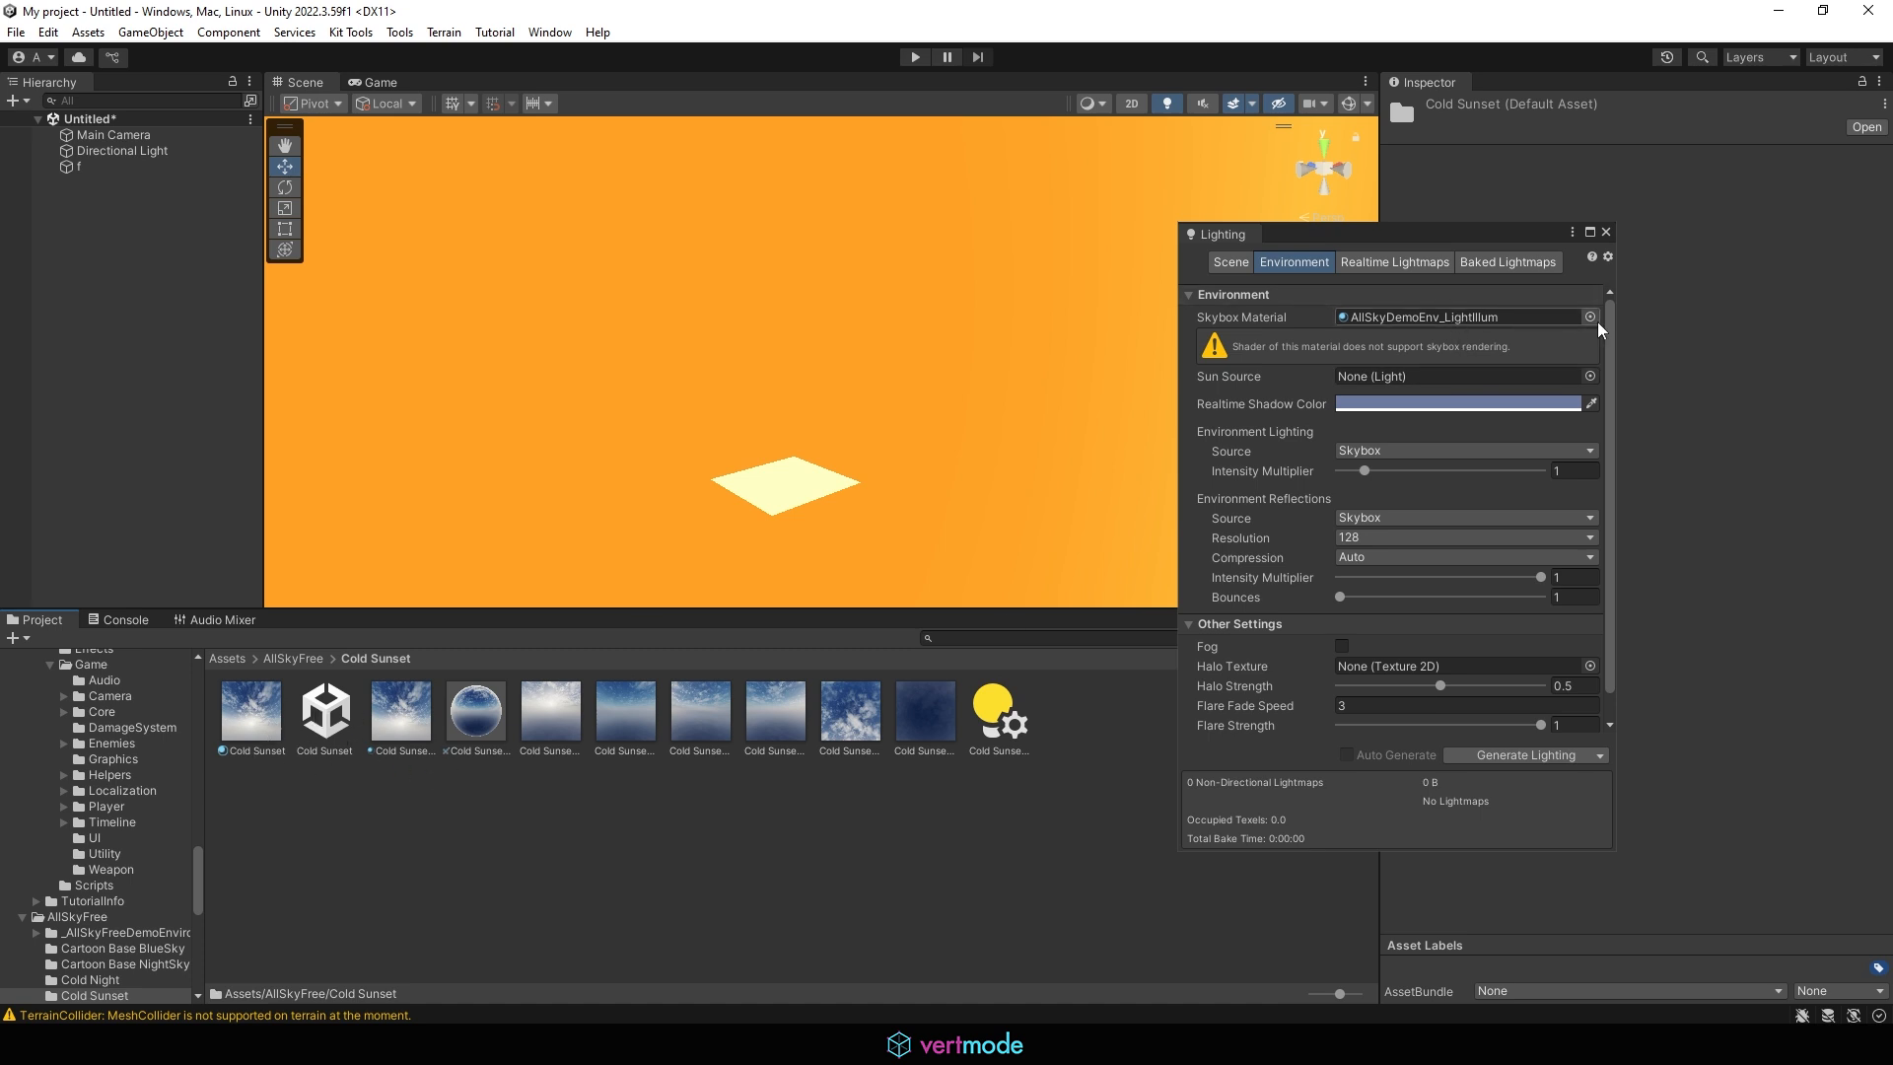
{"action": "left_click", "coordinate": [1592, 318]}
{"action": "type", "text": "cold"}
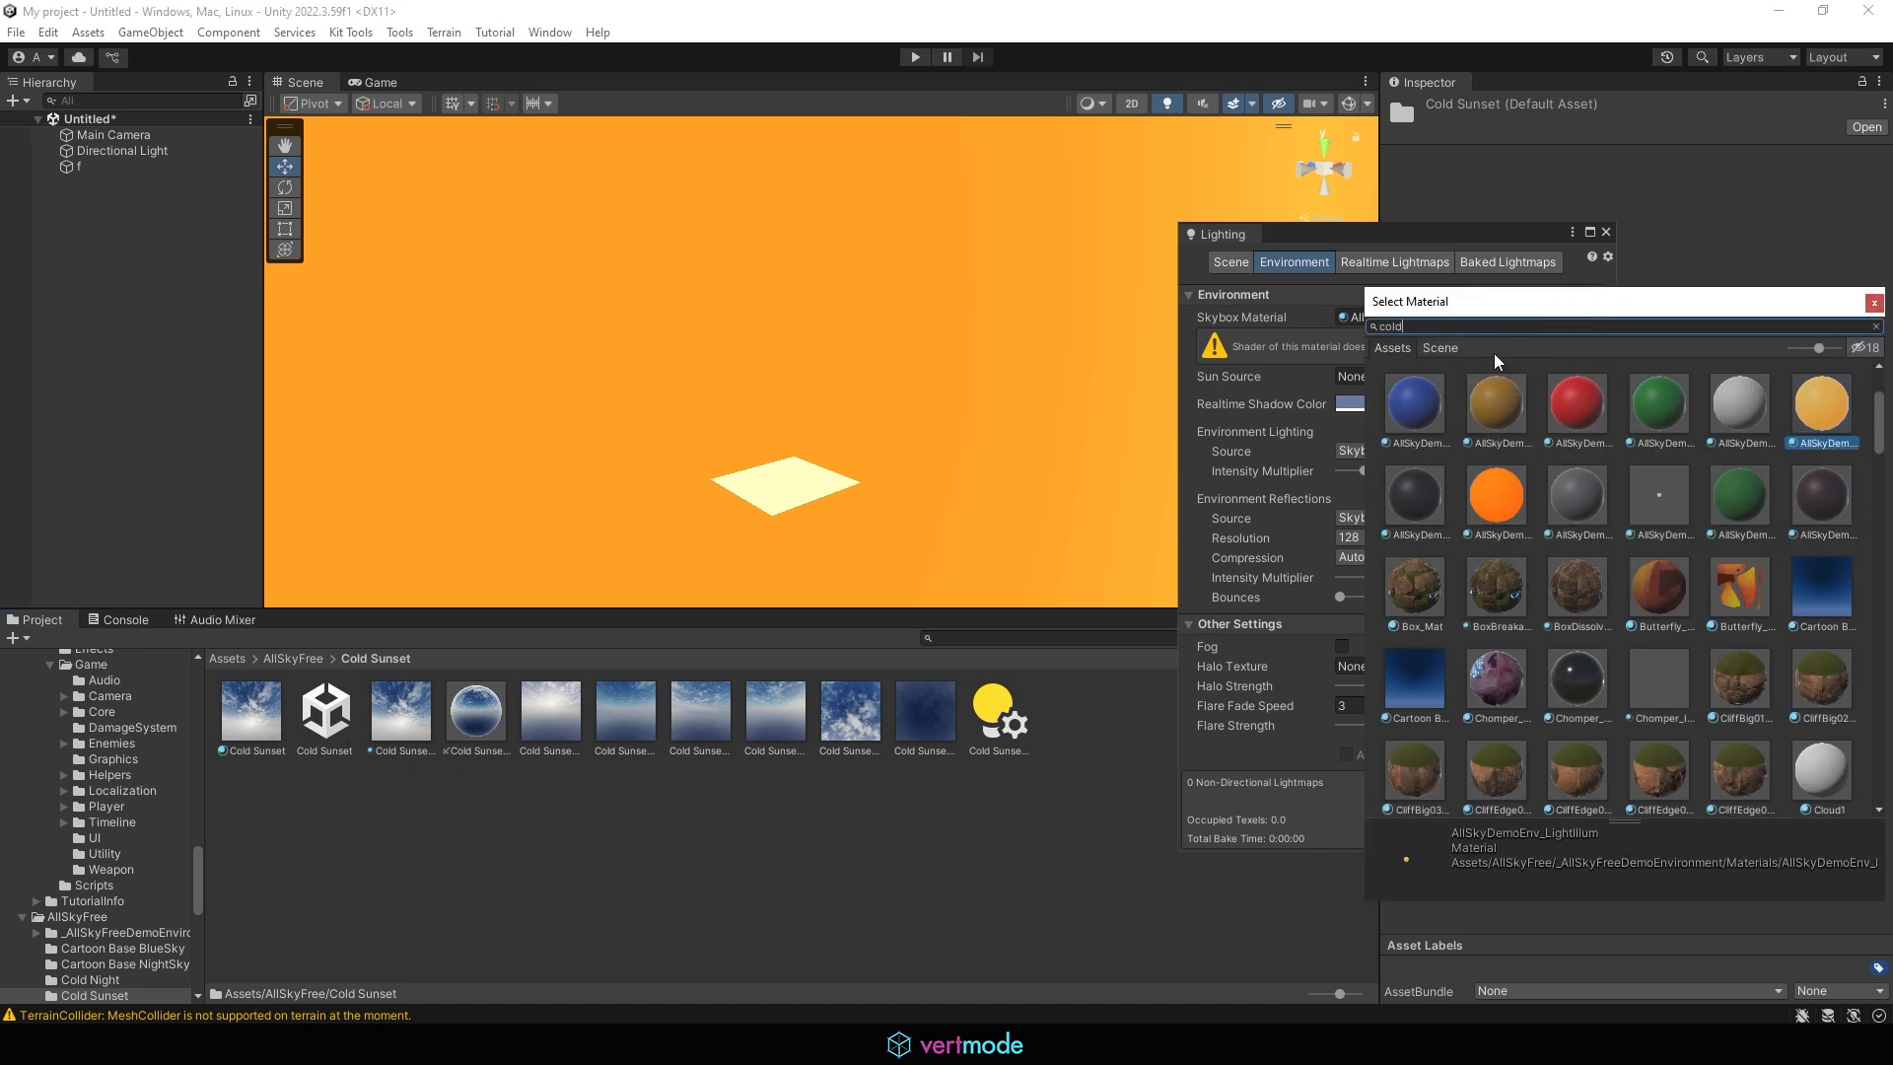
{"action": "left_click", "coordinate": [1619, 392]}
{"action": "left_click_drag", "start_coordinate": [1076, 502], "coordinate": [932, 342], "text": "alt"}
Open the Deep Dusk folder and assign its Deep Dusk Equirect material as the scene's Skybox Material
{"action": "left_click", "coordinate": [296, 659]}
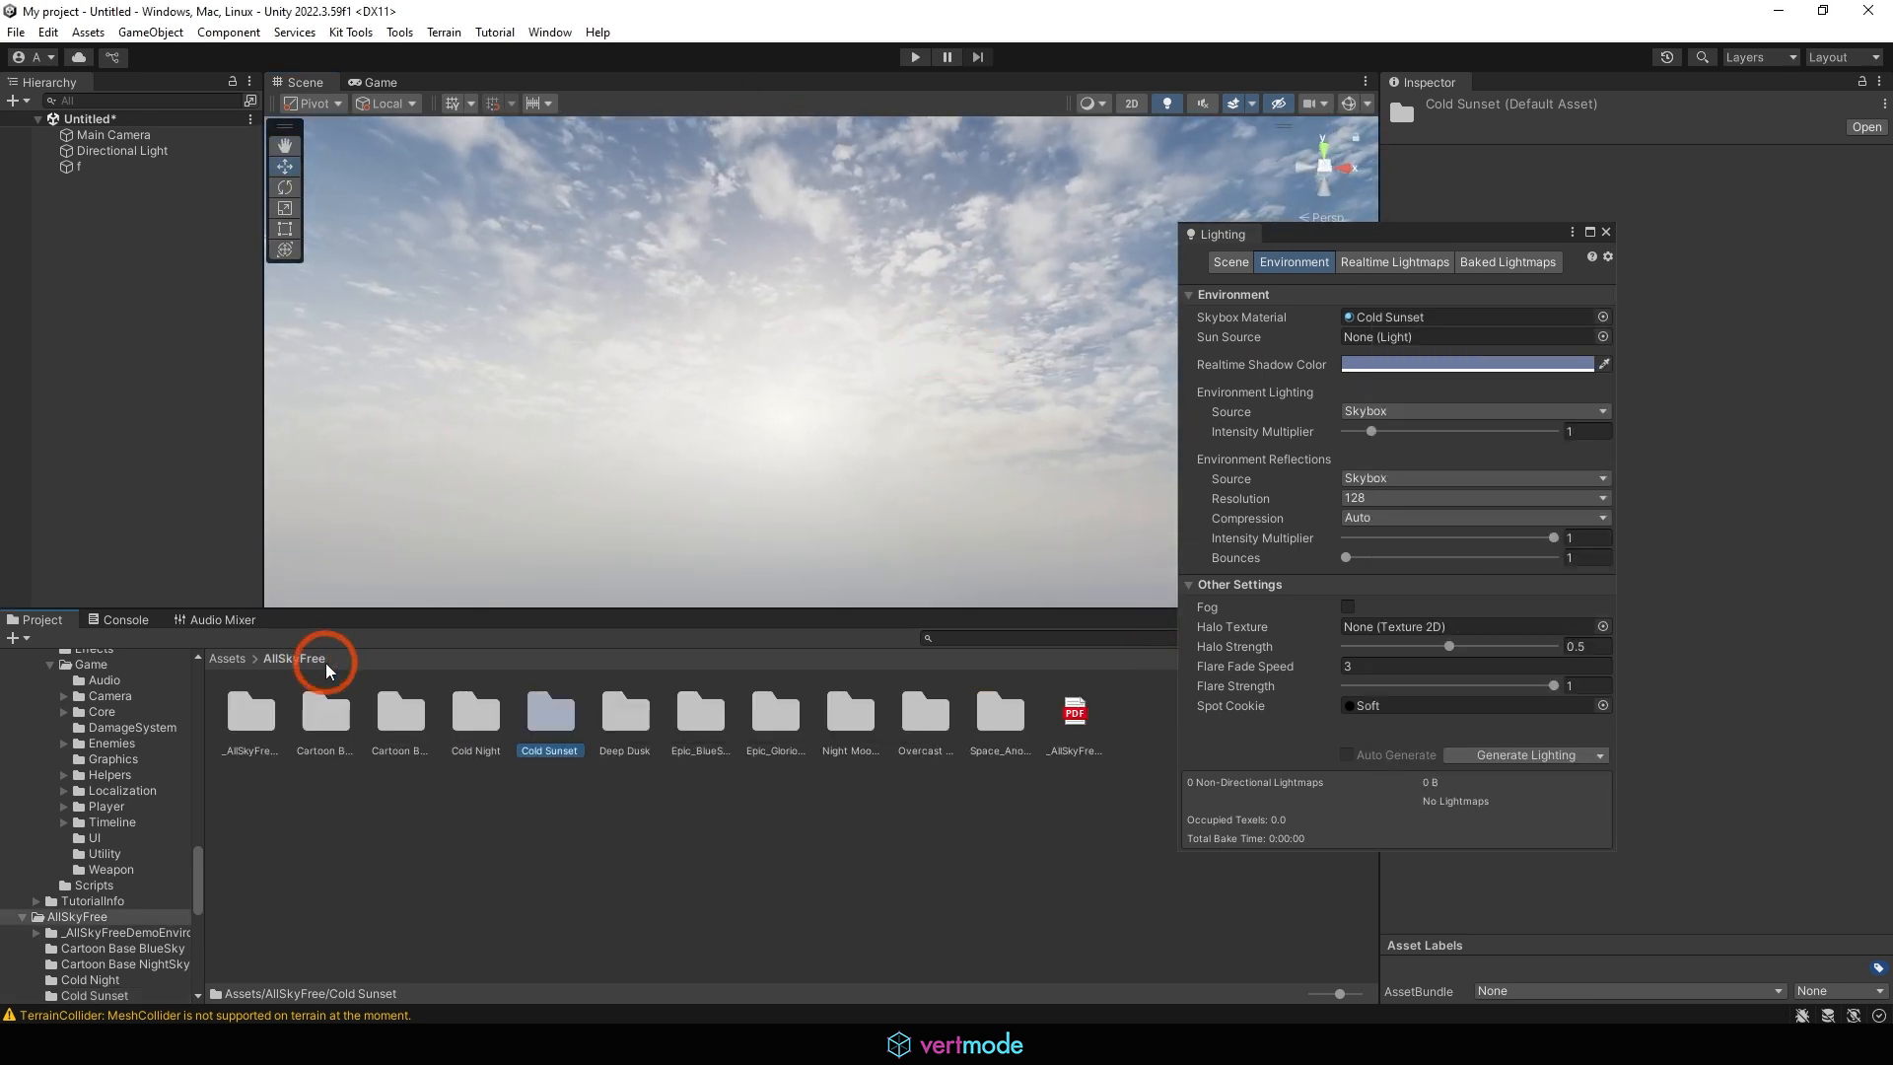
{"action": "double_click", "coordinate": [613, 730]}
{"action": "left_click", "coordinate": [255, 710]}
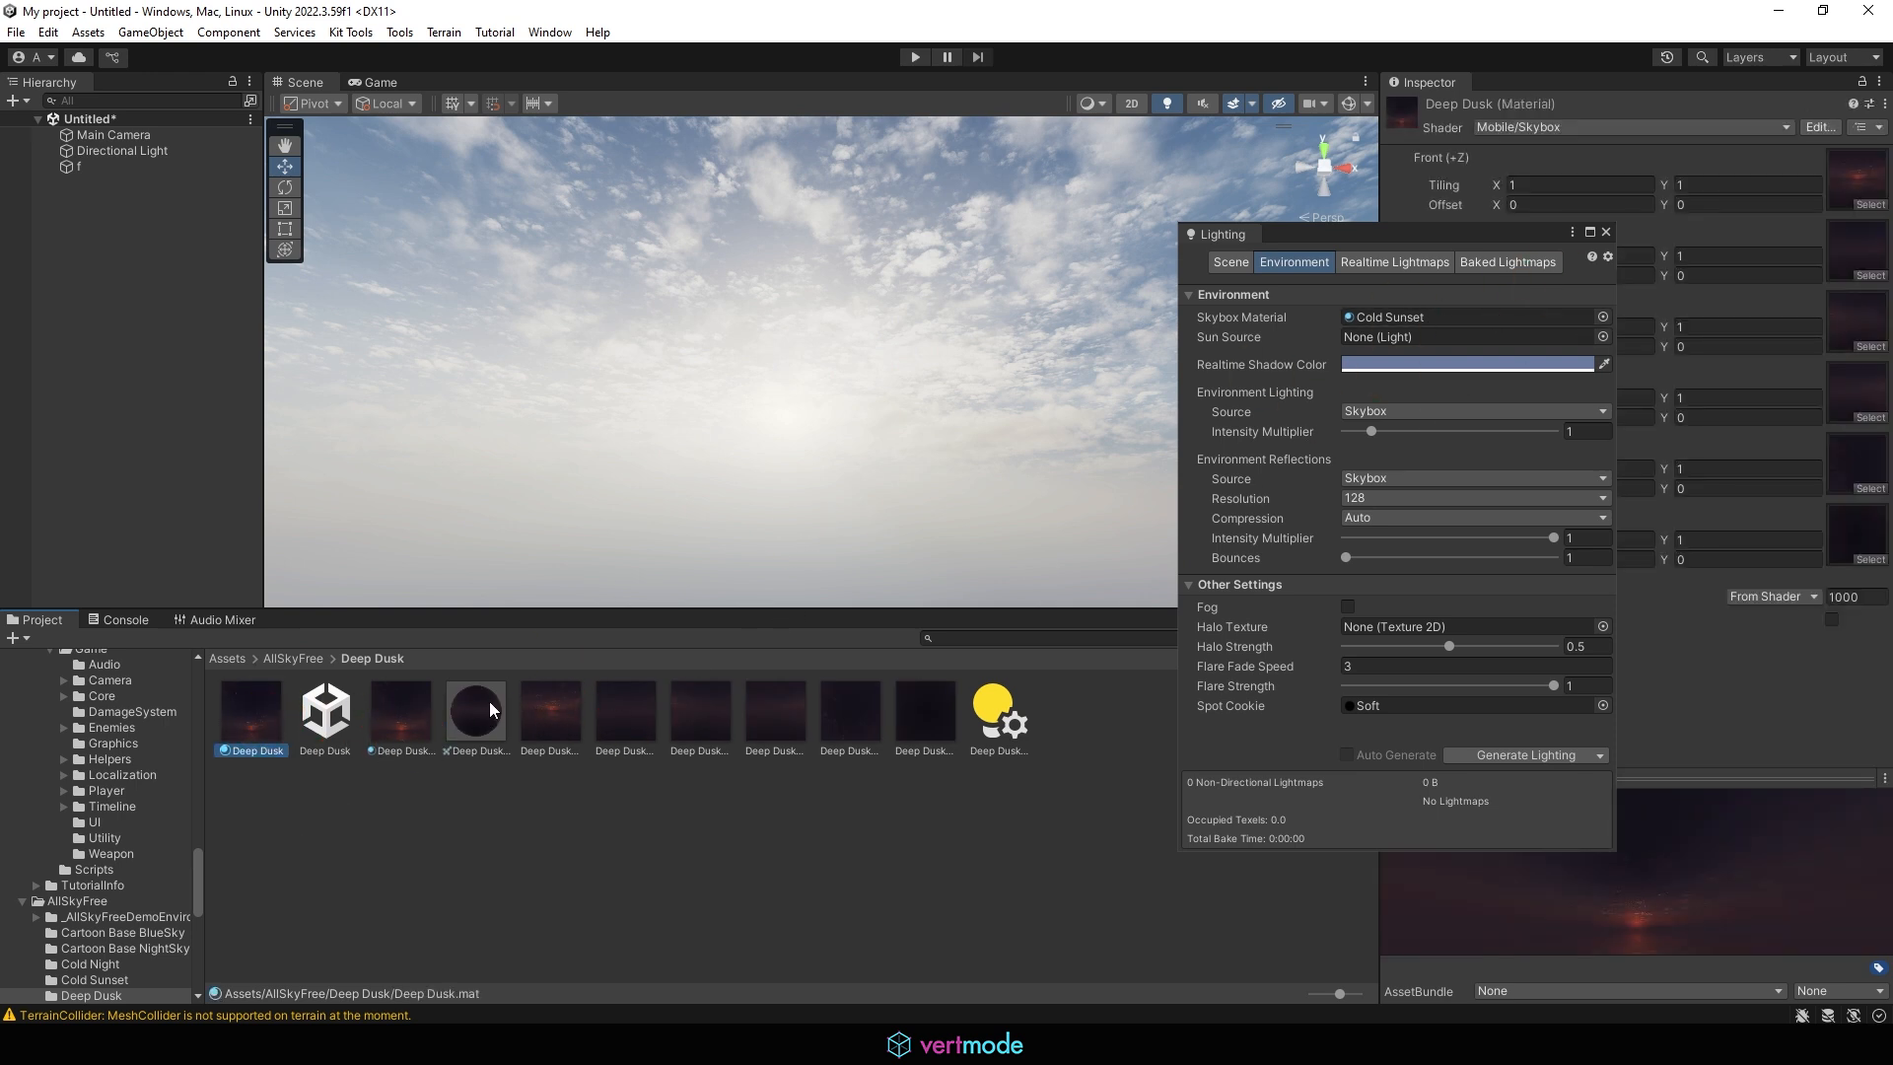
{"action": "left_click_drag", "start_coordinate": [490, 704], "coordinate": [1411, 317]}
{"action": "left_click_drag", "start_coordinate": [400, 708], "coordinate": [1436, 329]}
{"action": "right_click_drag", "start_coordinate": [927, 476], "coordinate": [706, 533]}
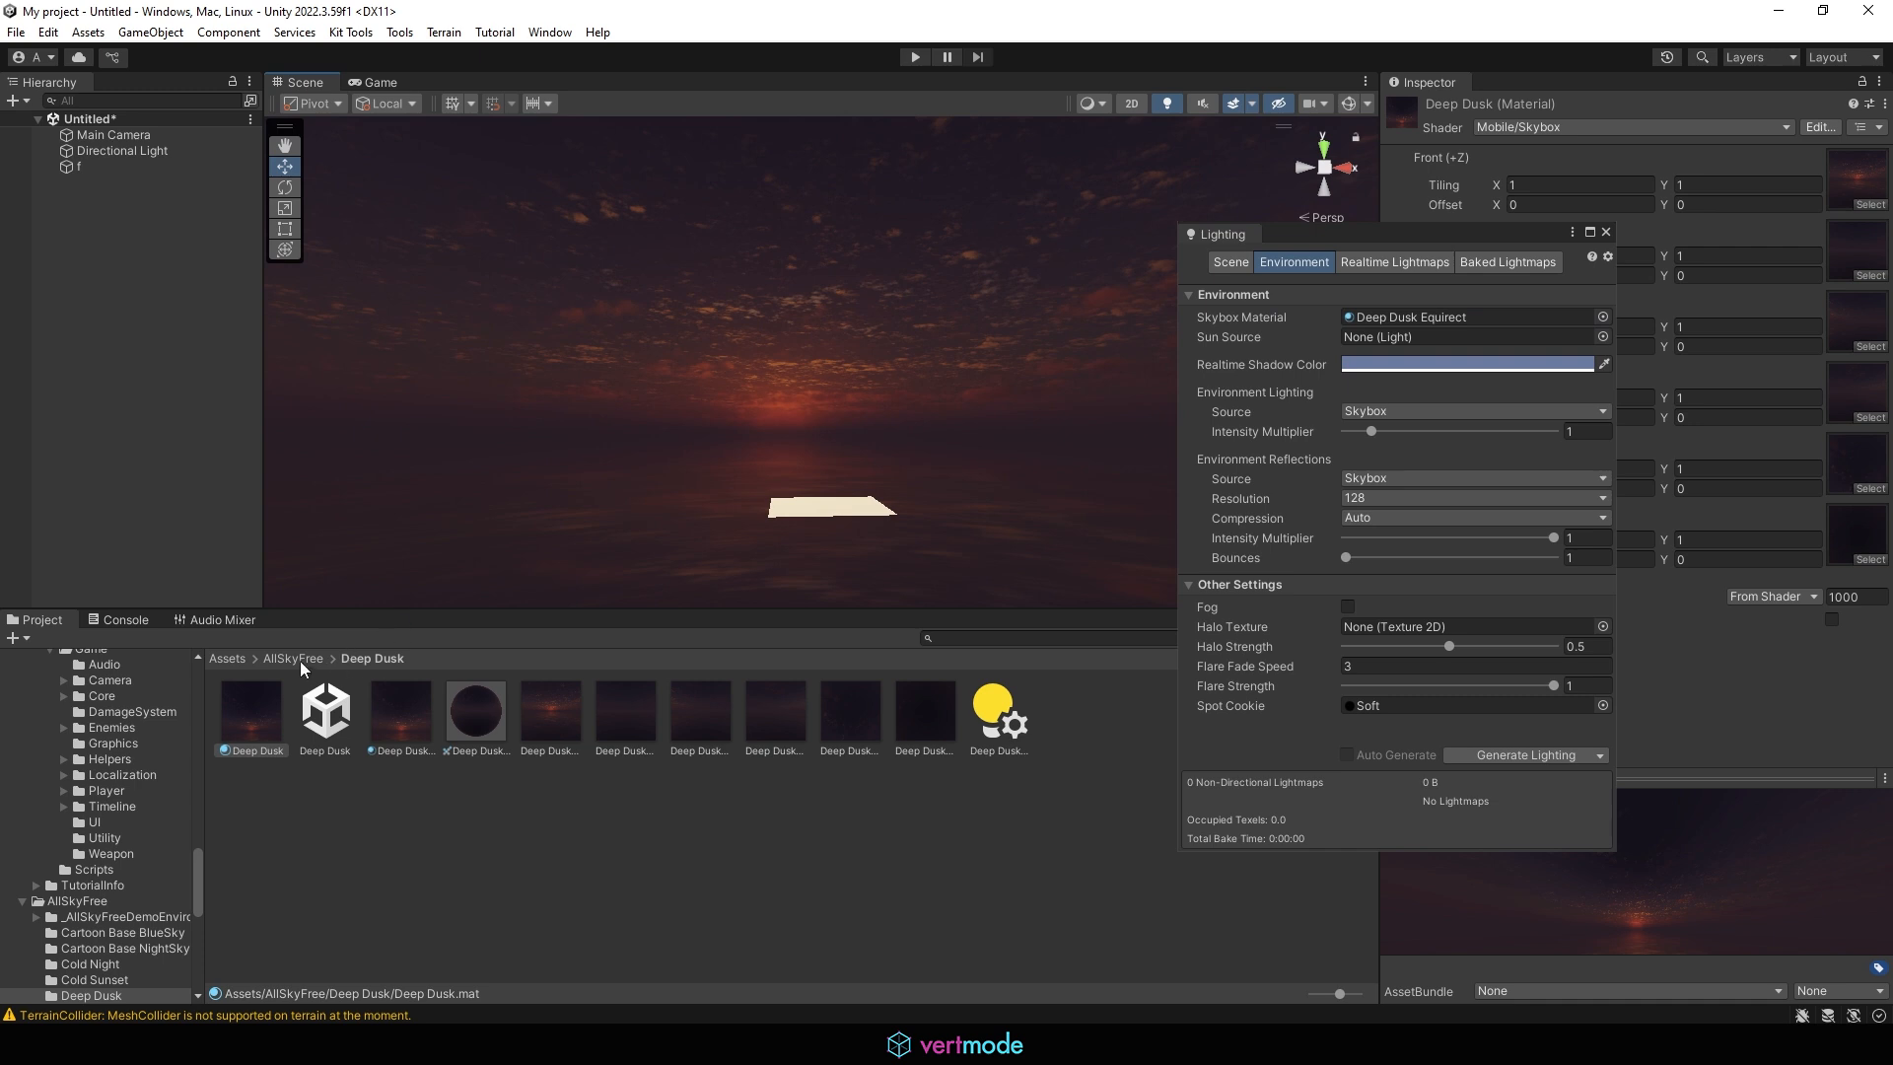
Open the Epic_BlueSunset folder inside AllSkyFree and look through its sky assets
{"action": "left_click", "coordinate": [293, 658]}
{"action": "double_click", "coordinate": [700, 710]}
{"action": "left_click_drag", "start_coordinate": [328, 708], "coordinate": [370, 728]}
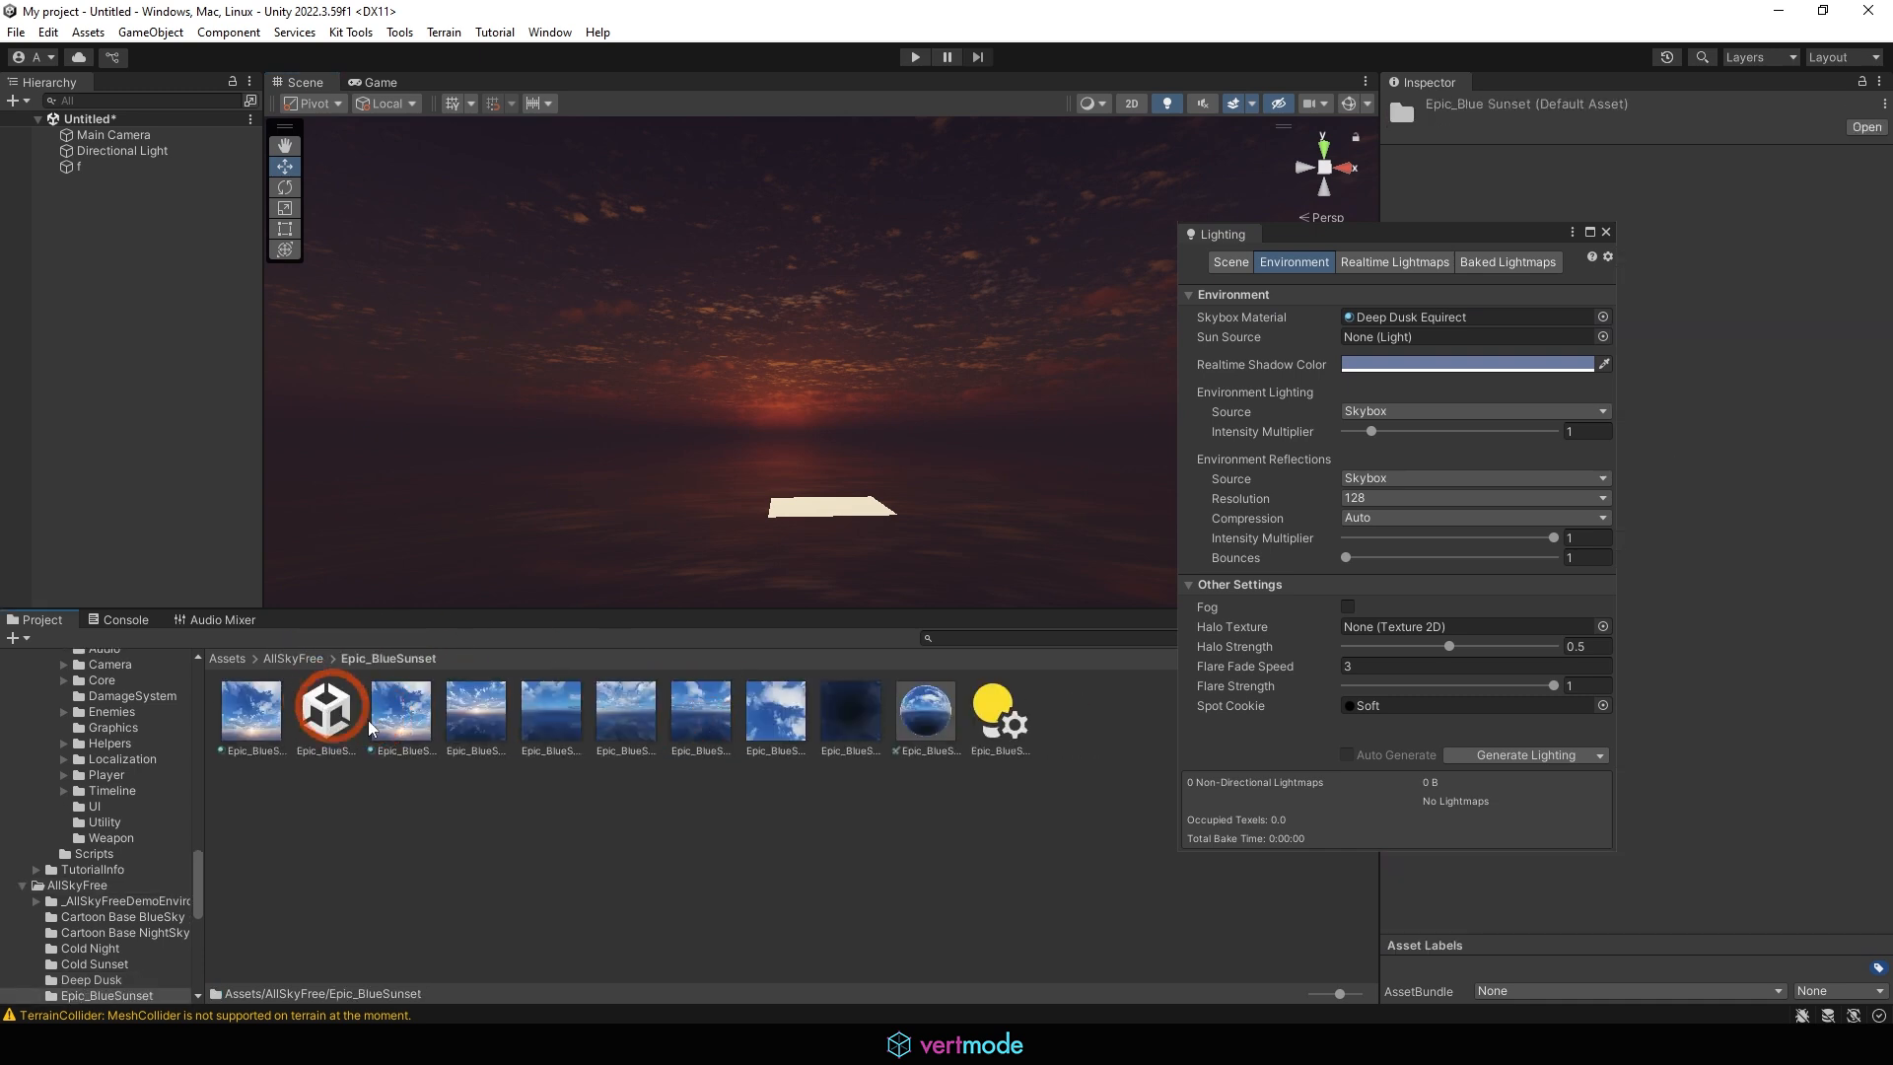
{"action": "left_click_drag", "start_coordinate": [925, 704], "coordinate": [934, 773]}
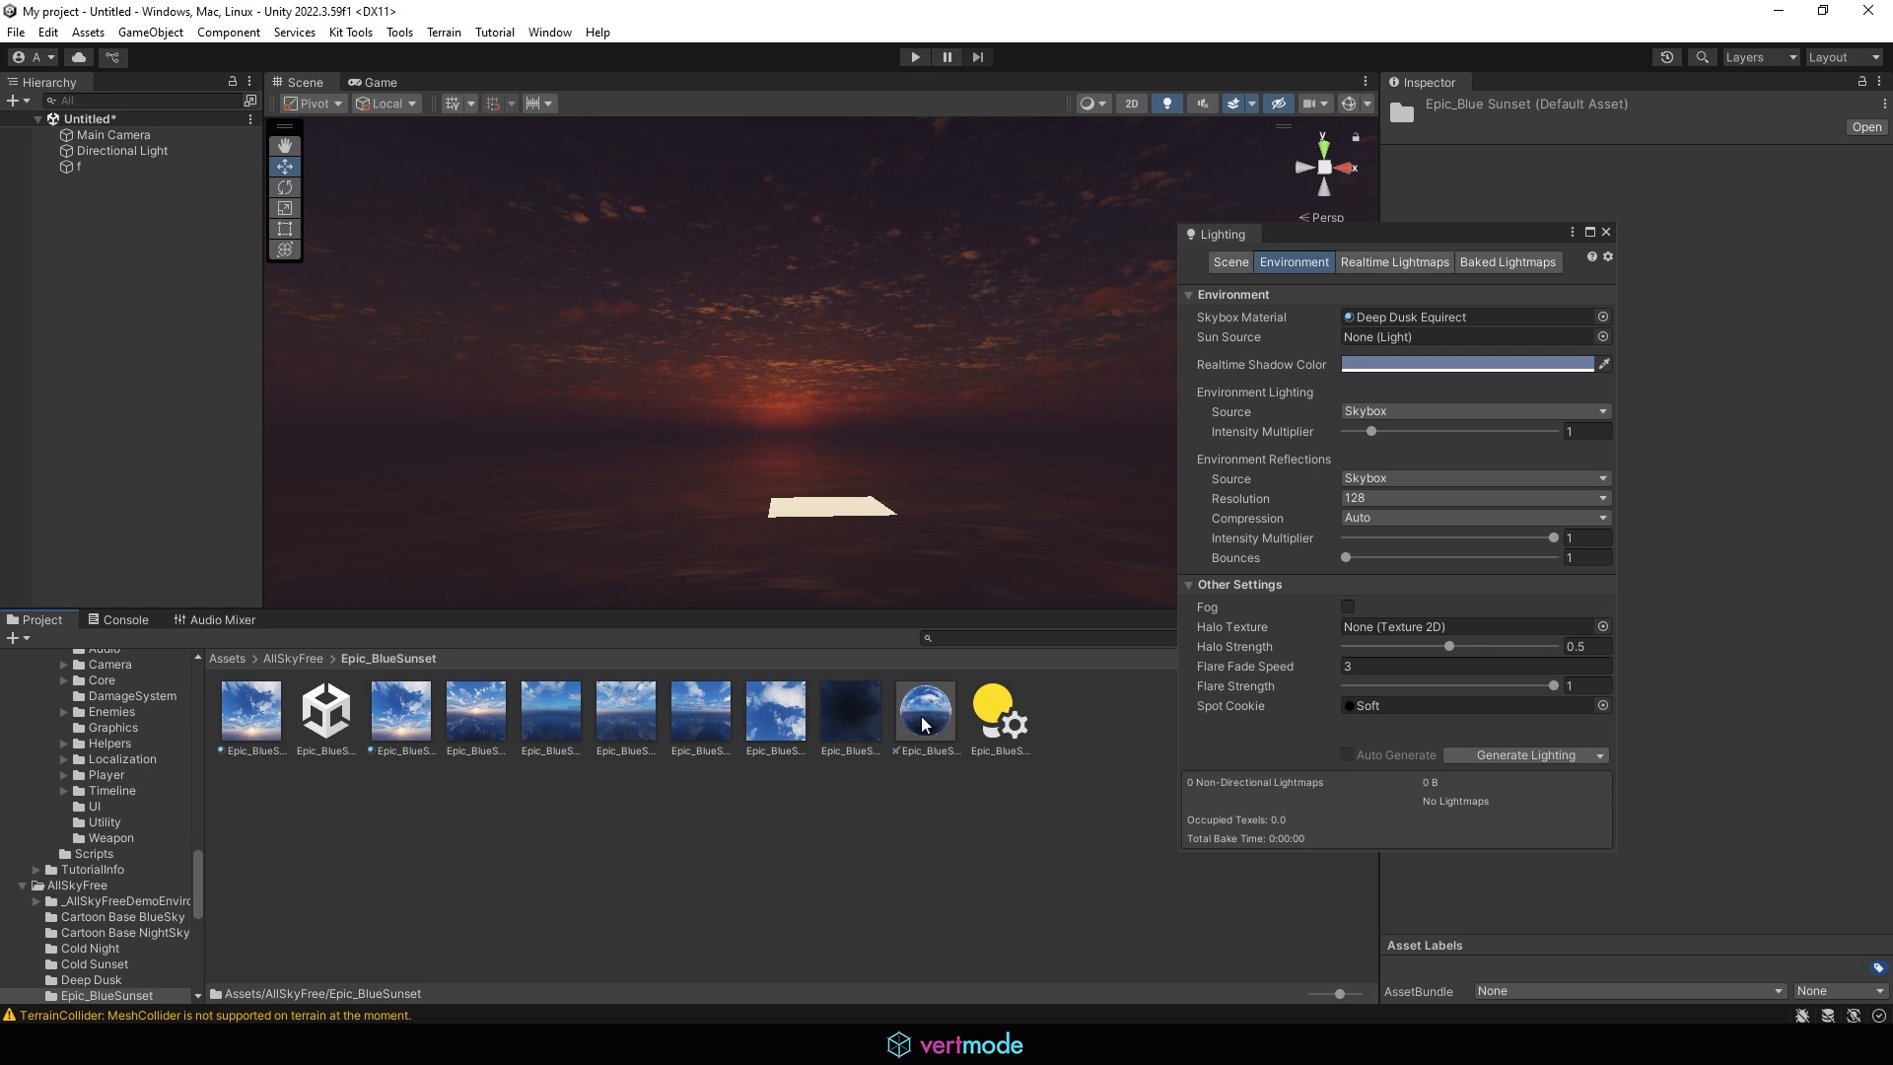
{"action": "left_click", "coordinate": [507, 744]}
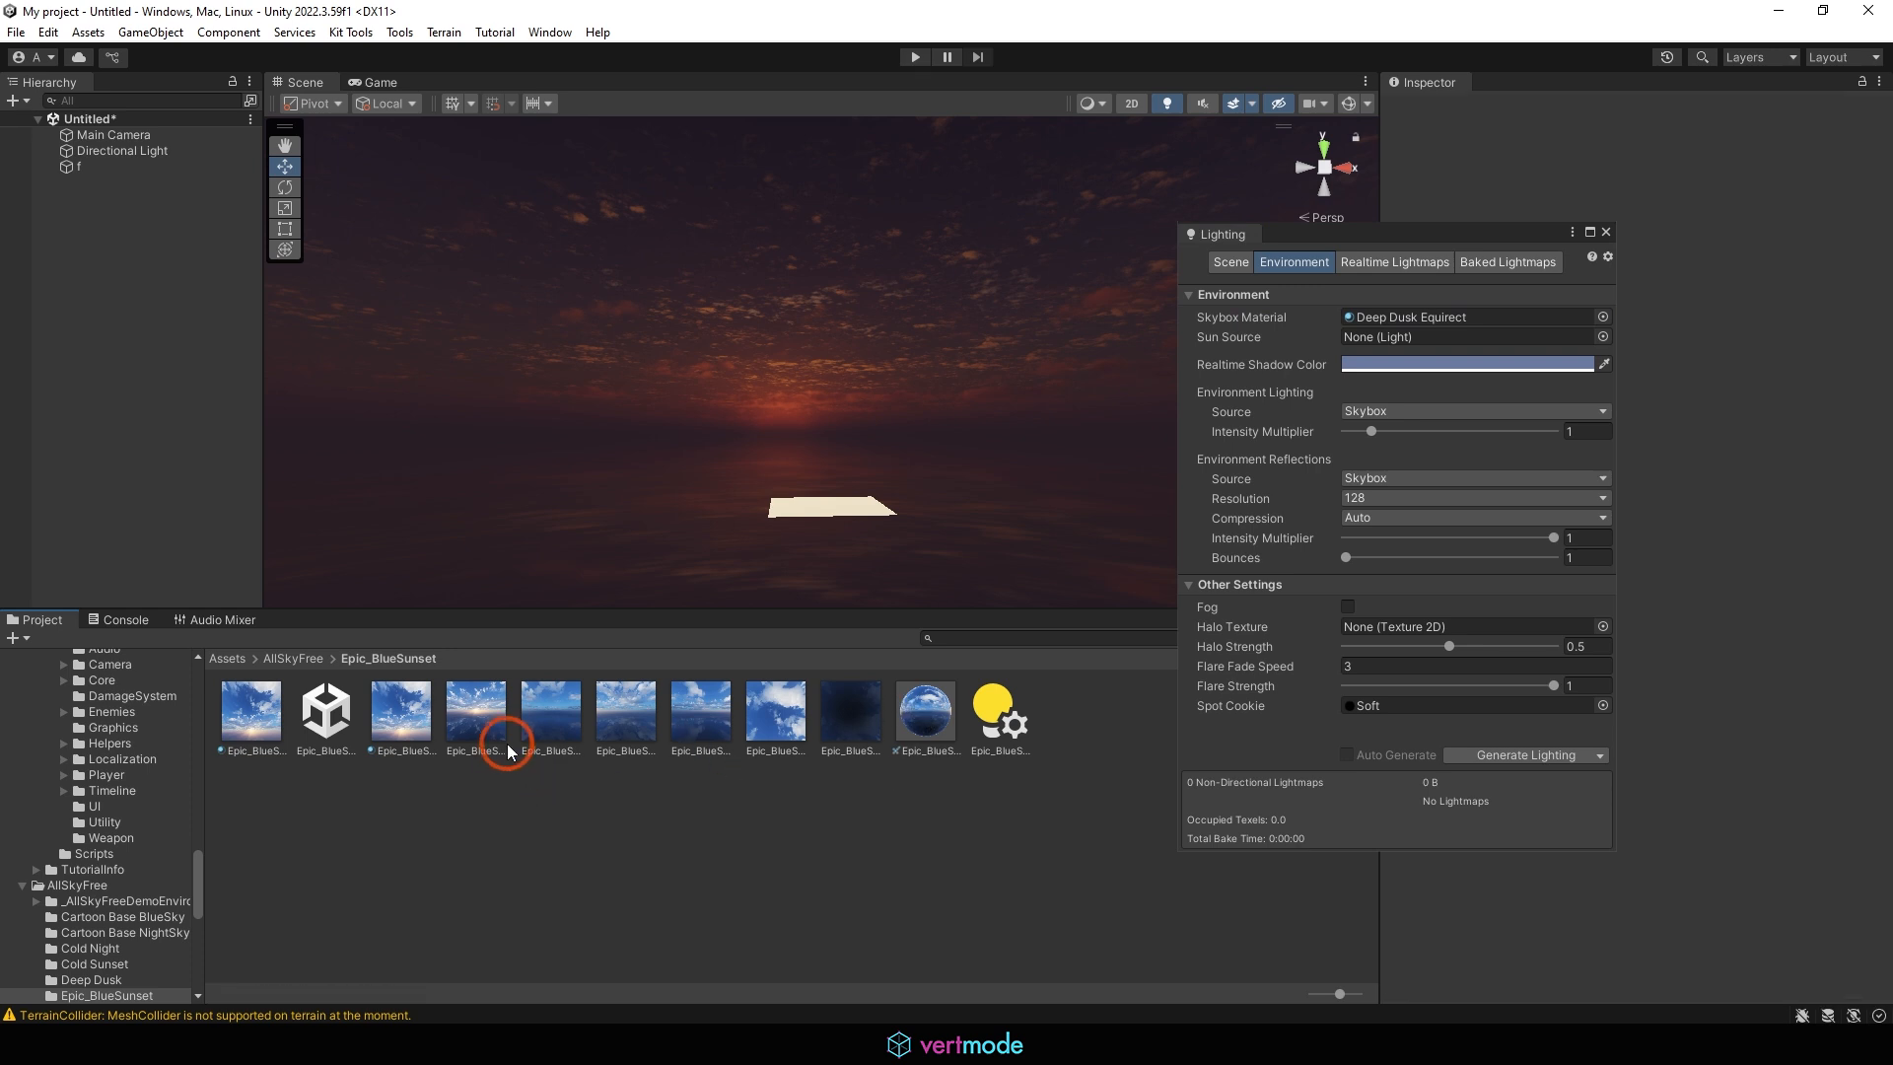
Try the cubemap texture from AllSkyFree's Overcast Low folder as the Skybox Material and close the Lighting window
{"action": "left_click", "coordinate": [296, 660]}
{"action": "left_click", "coordinate": [930, 716]}
{"action": "double_click", "coordinate": [932, 718]}
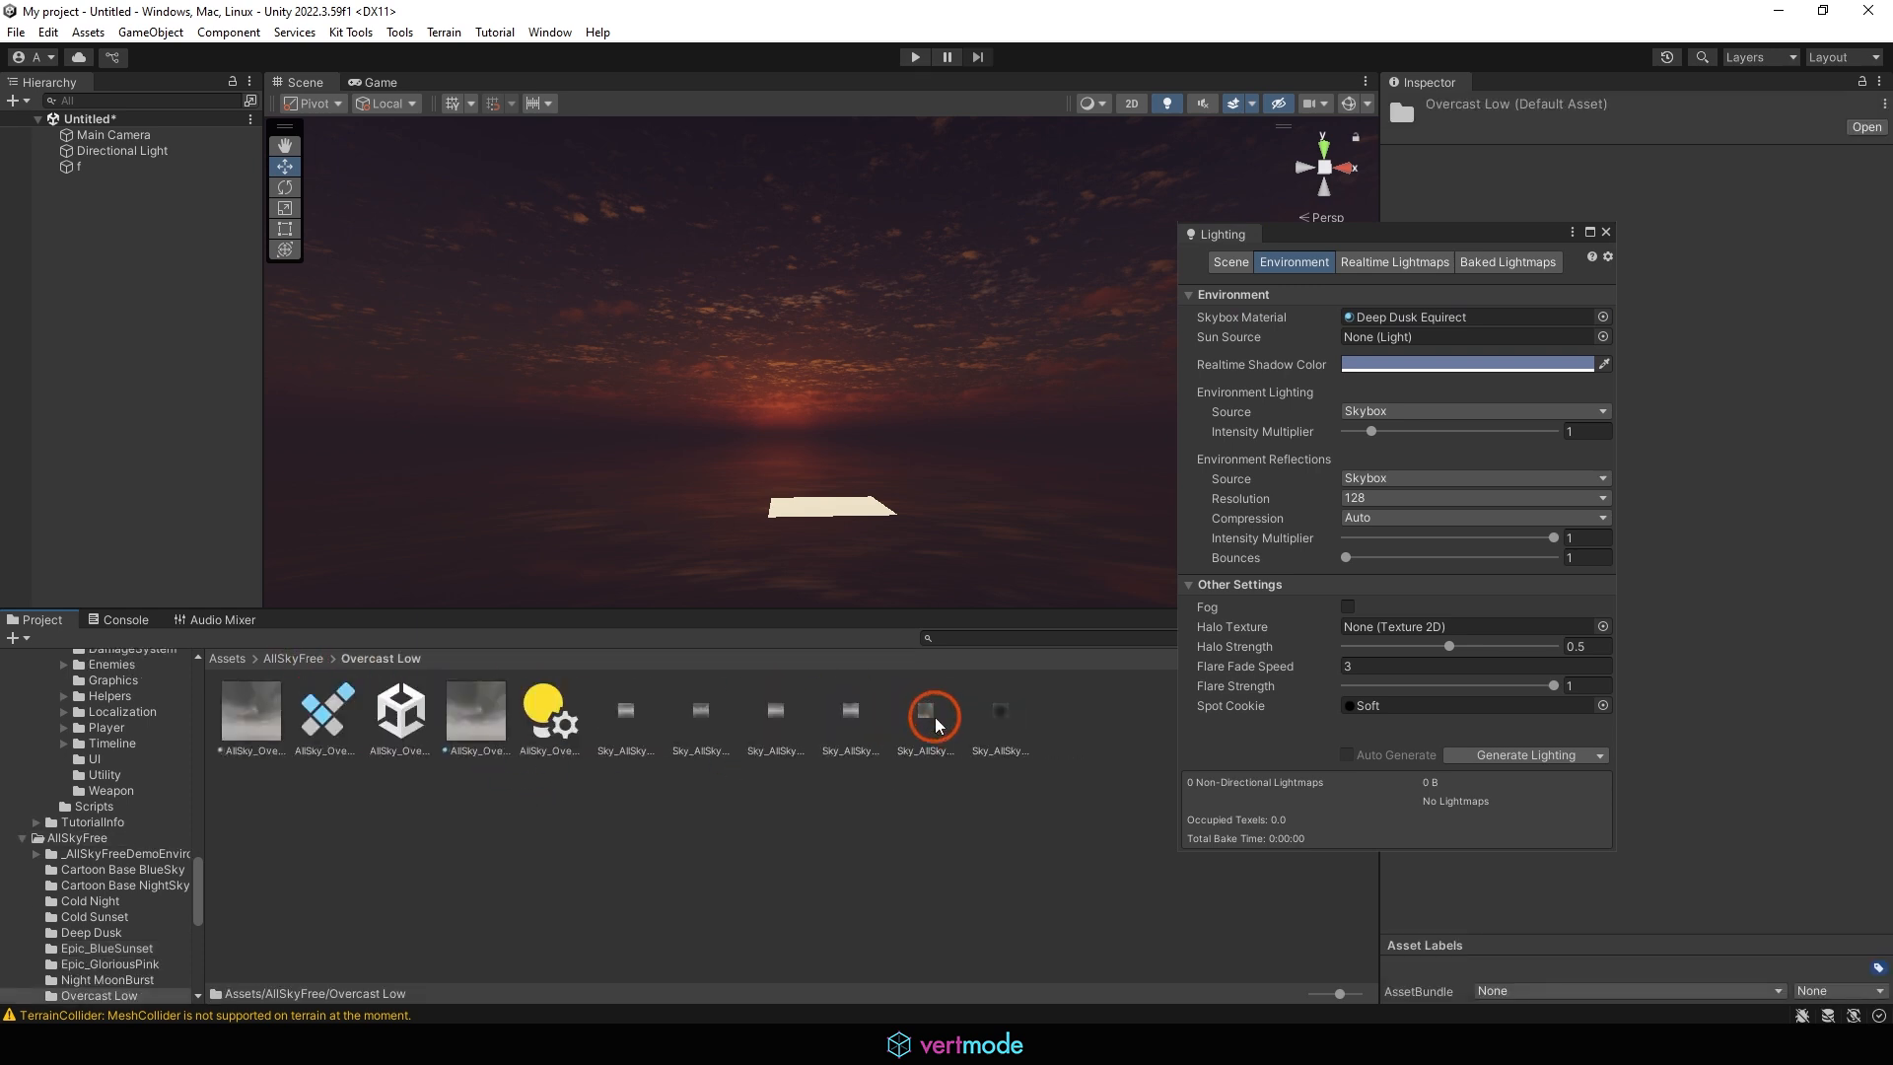
{"action": "left_click_drag", "start_coordinate": [335, 712], "coordinate": [1432, 314]}
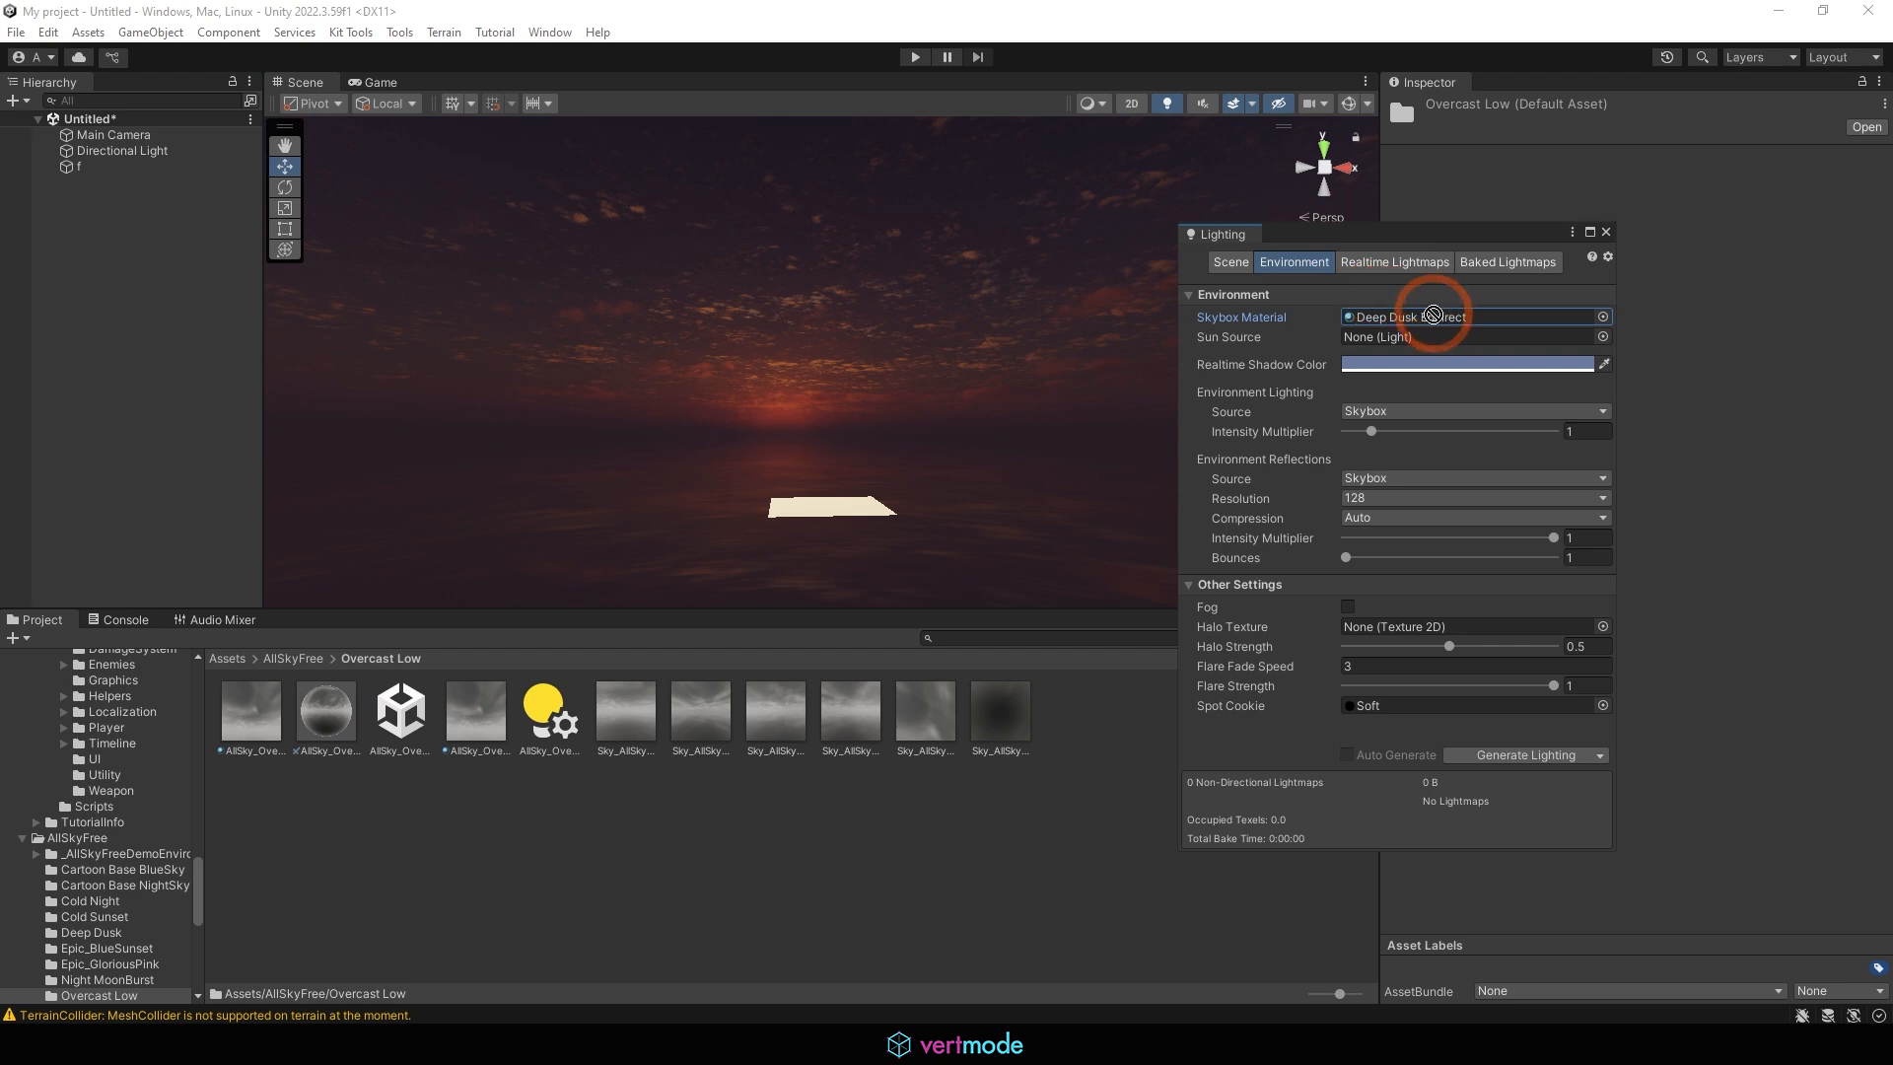
{"action": "left_click", "coordinate": [1605, 231]}
{"action": "left_click", "coordinate": [958, 359]}
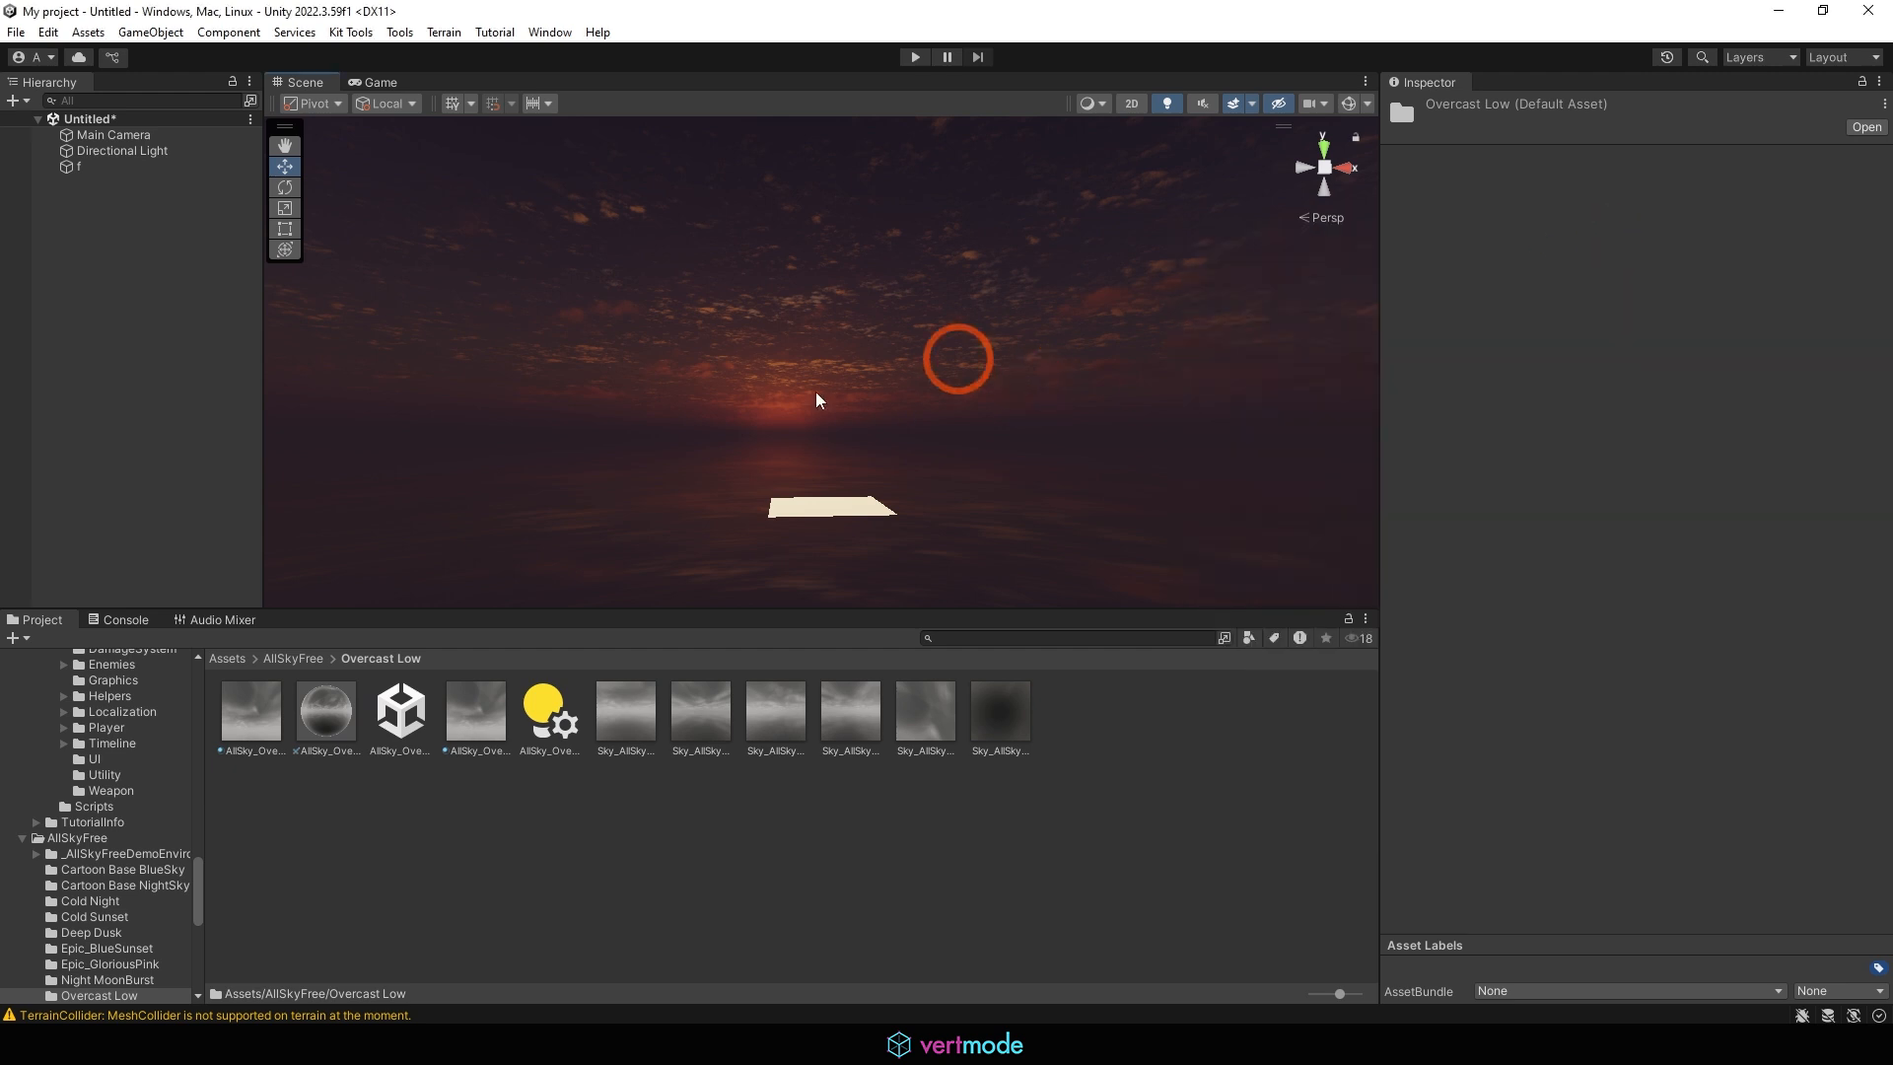
Open the sandbox2 scene from the project's Scenes folder, discarding the changes to the untitled scene
{"action": "left_click", "coordinate": [16, 32]}
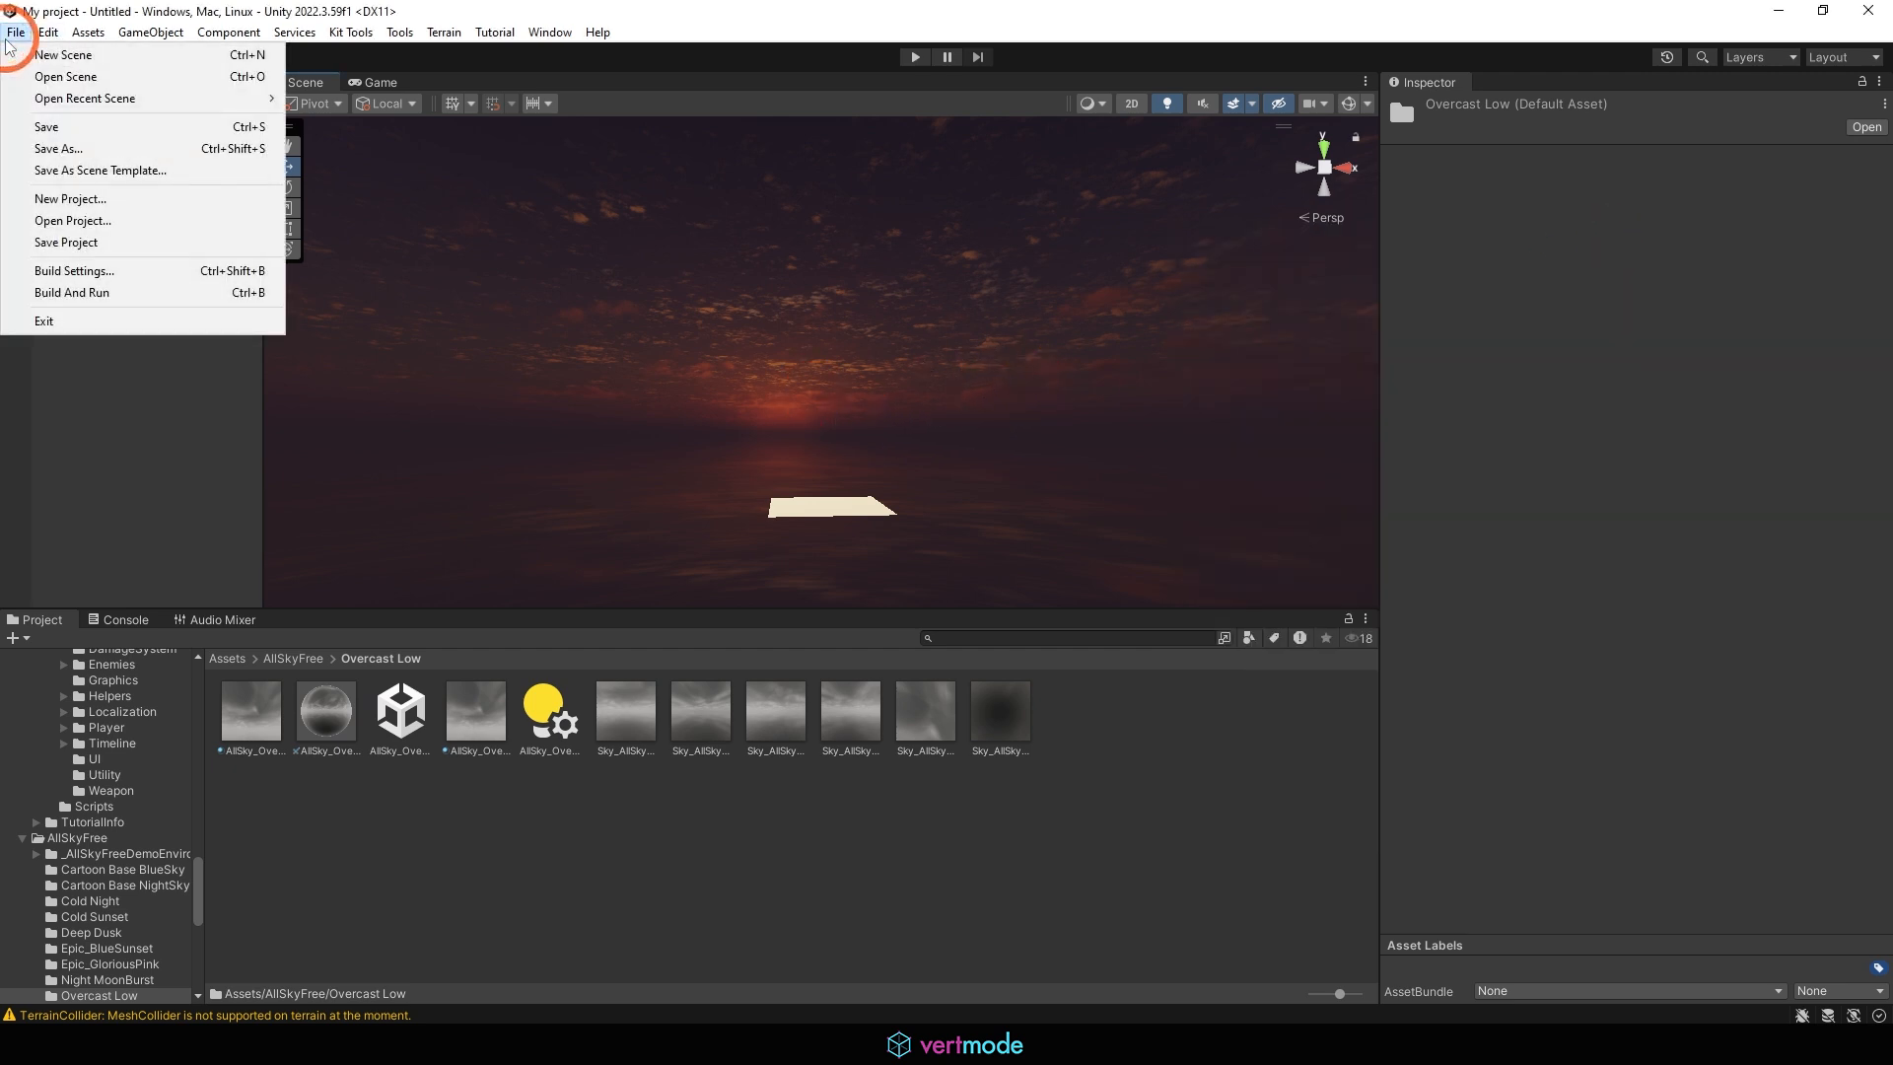
{"action": "left_click", "coordinate": [110, 79]}
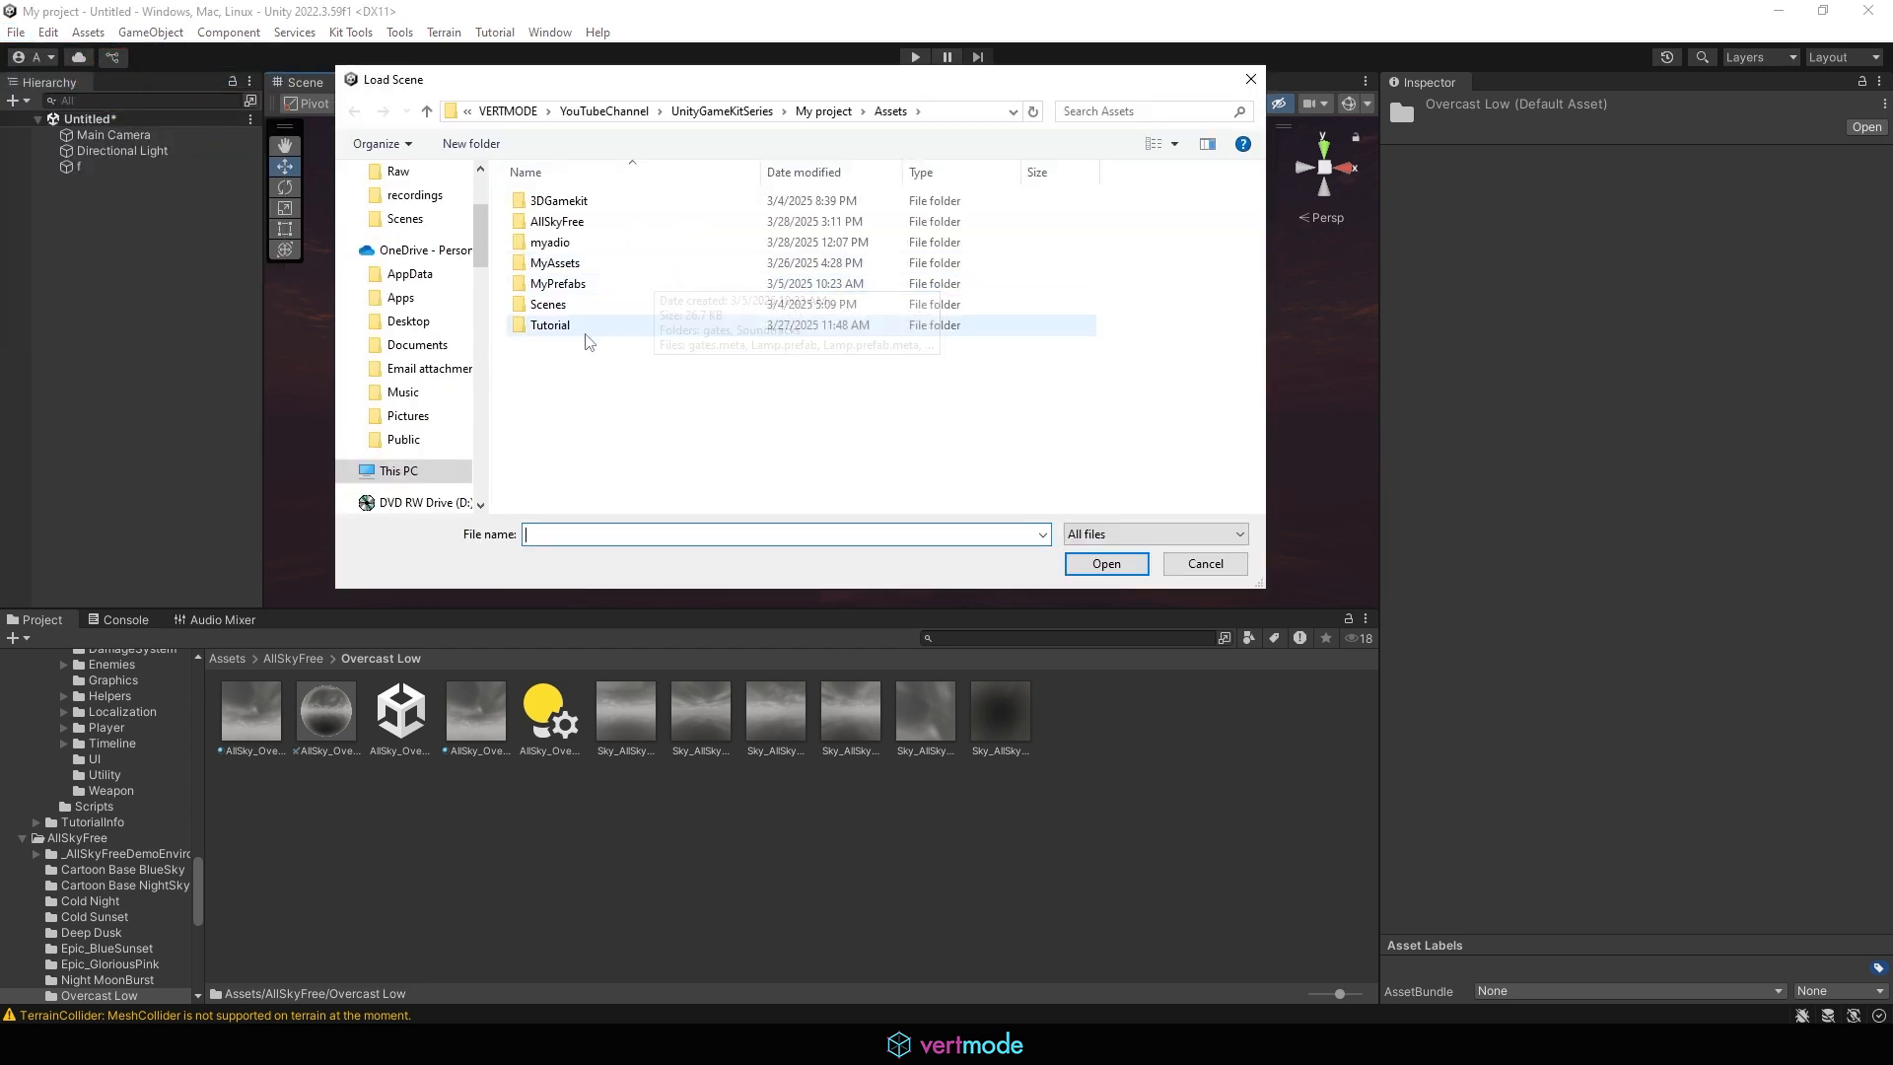
{"action": "double_click", "coordinate": [602, 312]}
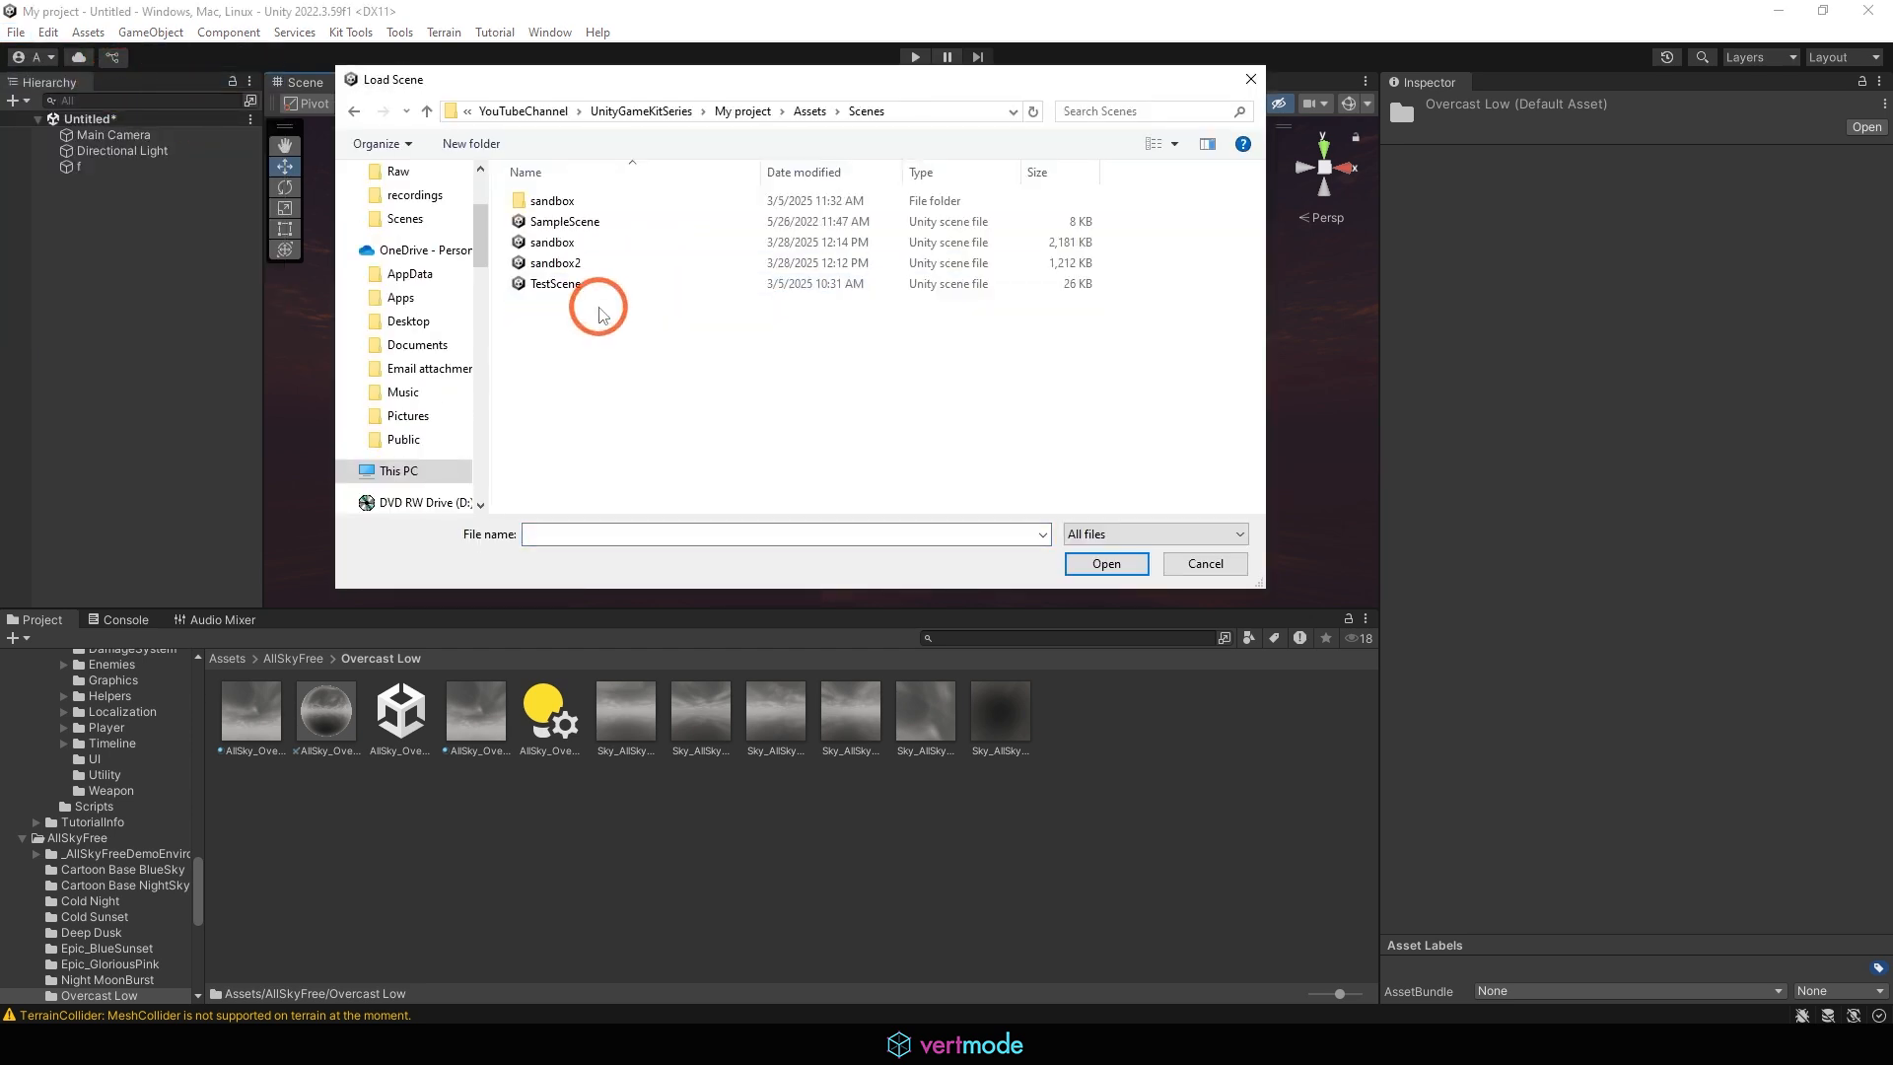
{"action": "left_click", "coordinate": [555, 263]}
{"action": "left_click", "coordinate": [1202, 576]}
{"action": "left_click", "coordinate": [1115, 564]}
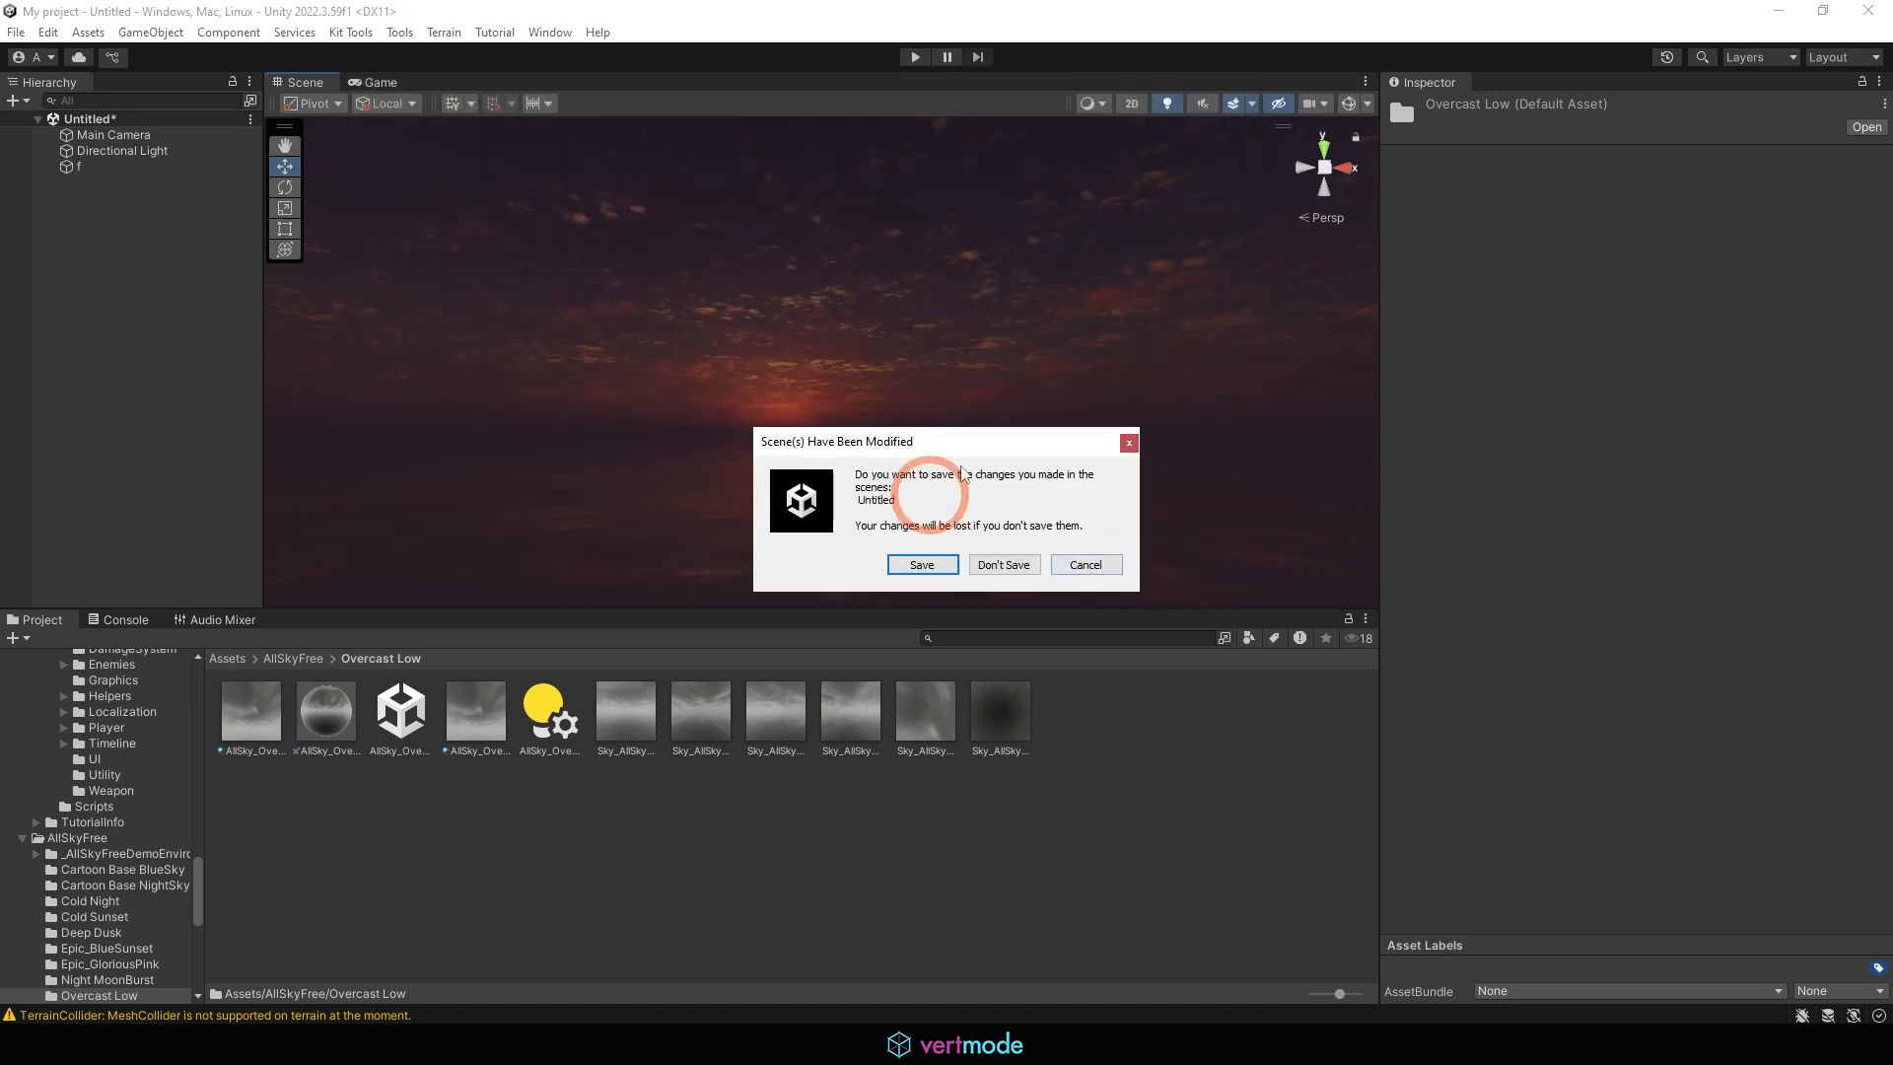
{"action": "left_click", "coordinate": [1004, 564]}
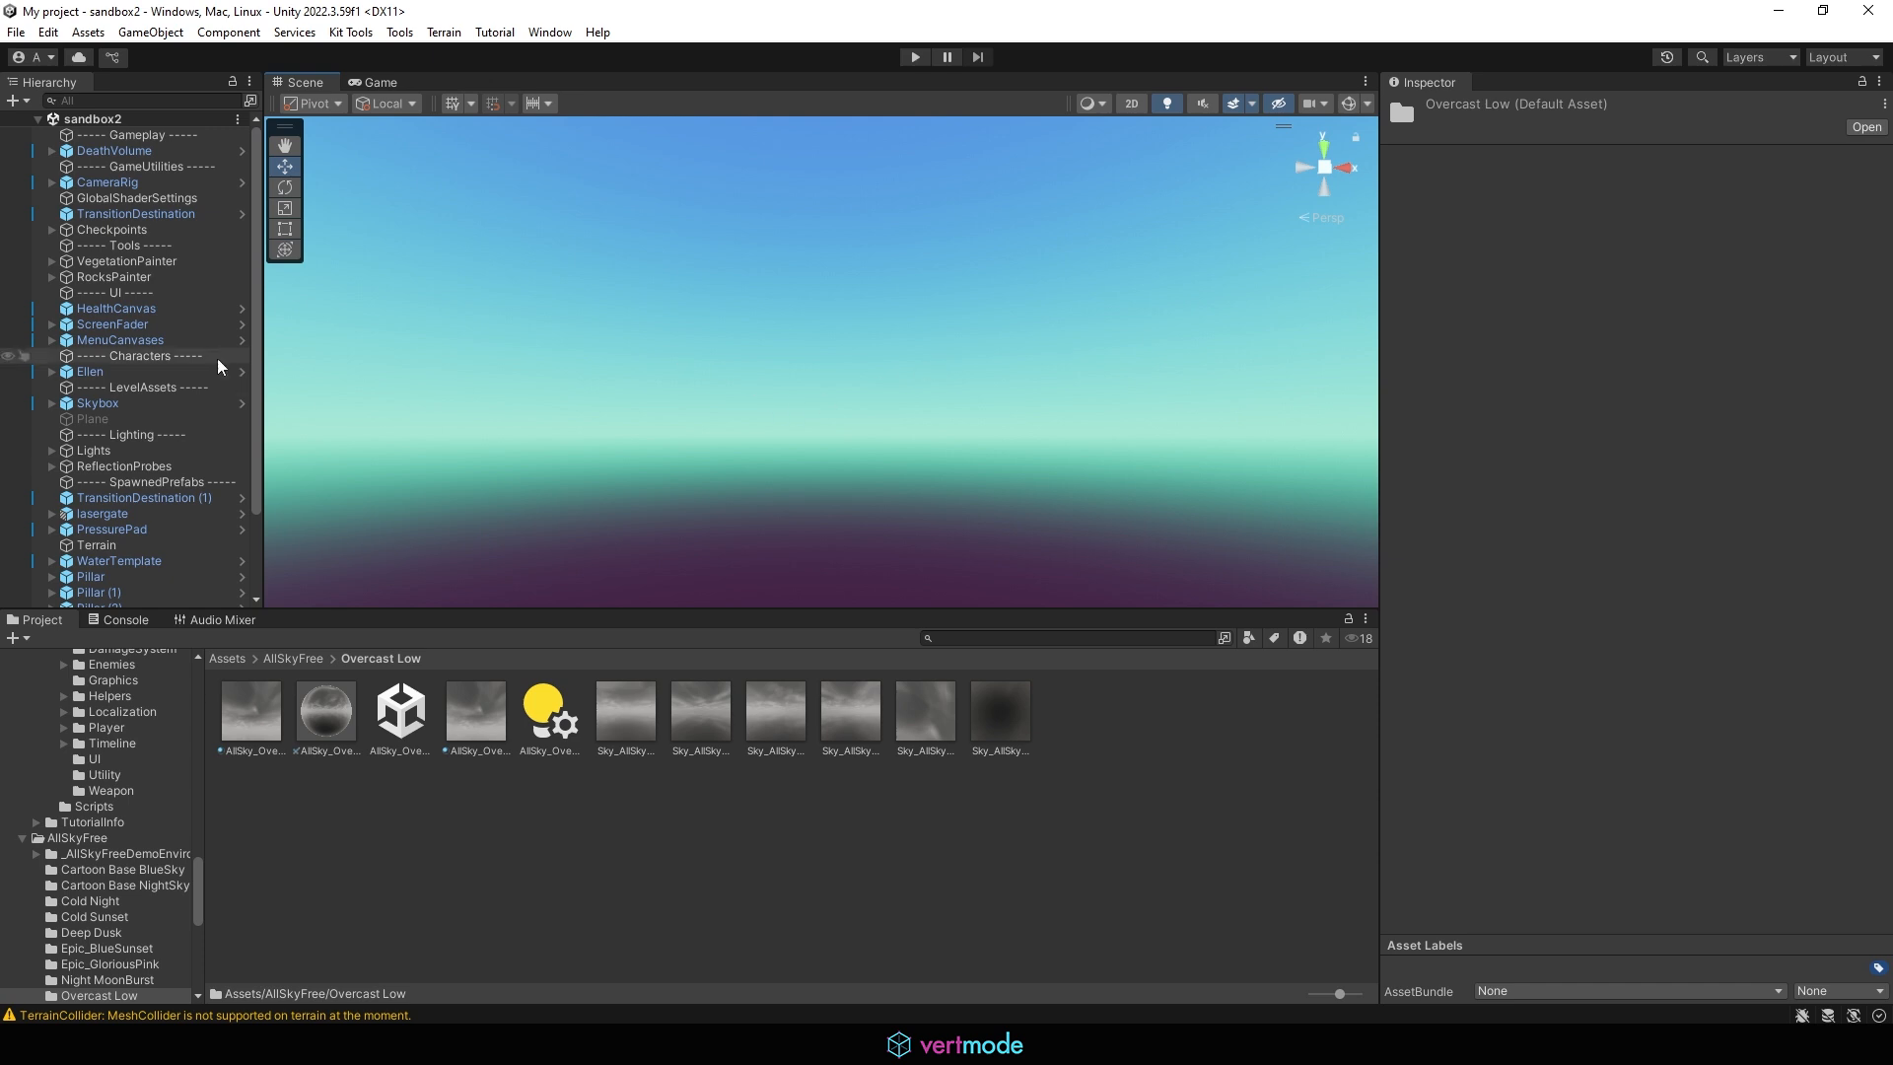
Frame the Terrain in the Scene view and examine its mountains and sky from close up
{"action": "left_click", "coordinate": [120, 339]}
{"action": "right_click_drag", "start_coordinate": [897, 361], "coordinate": [1035, 562]}
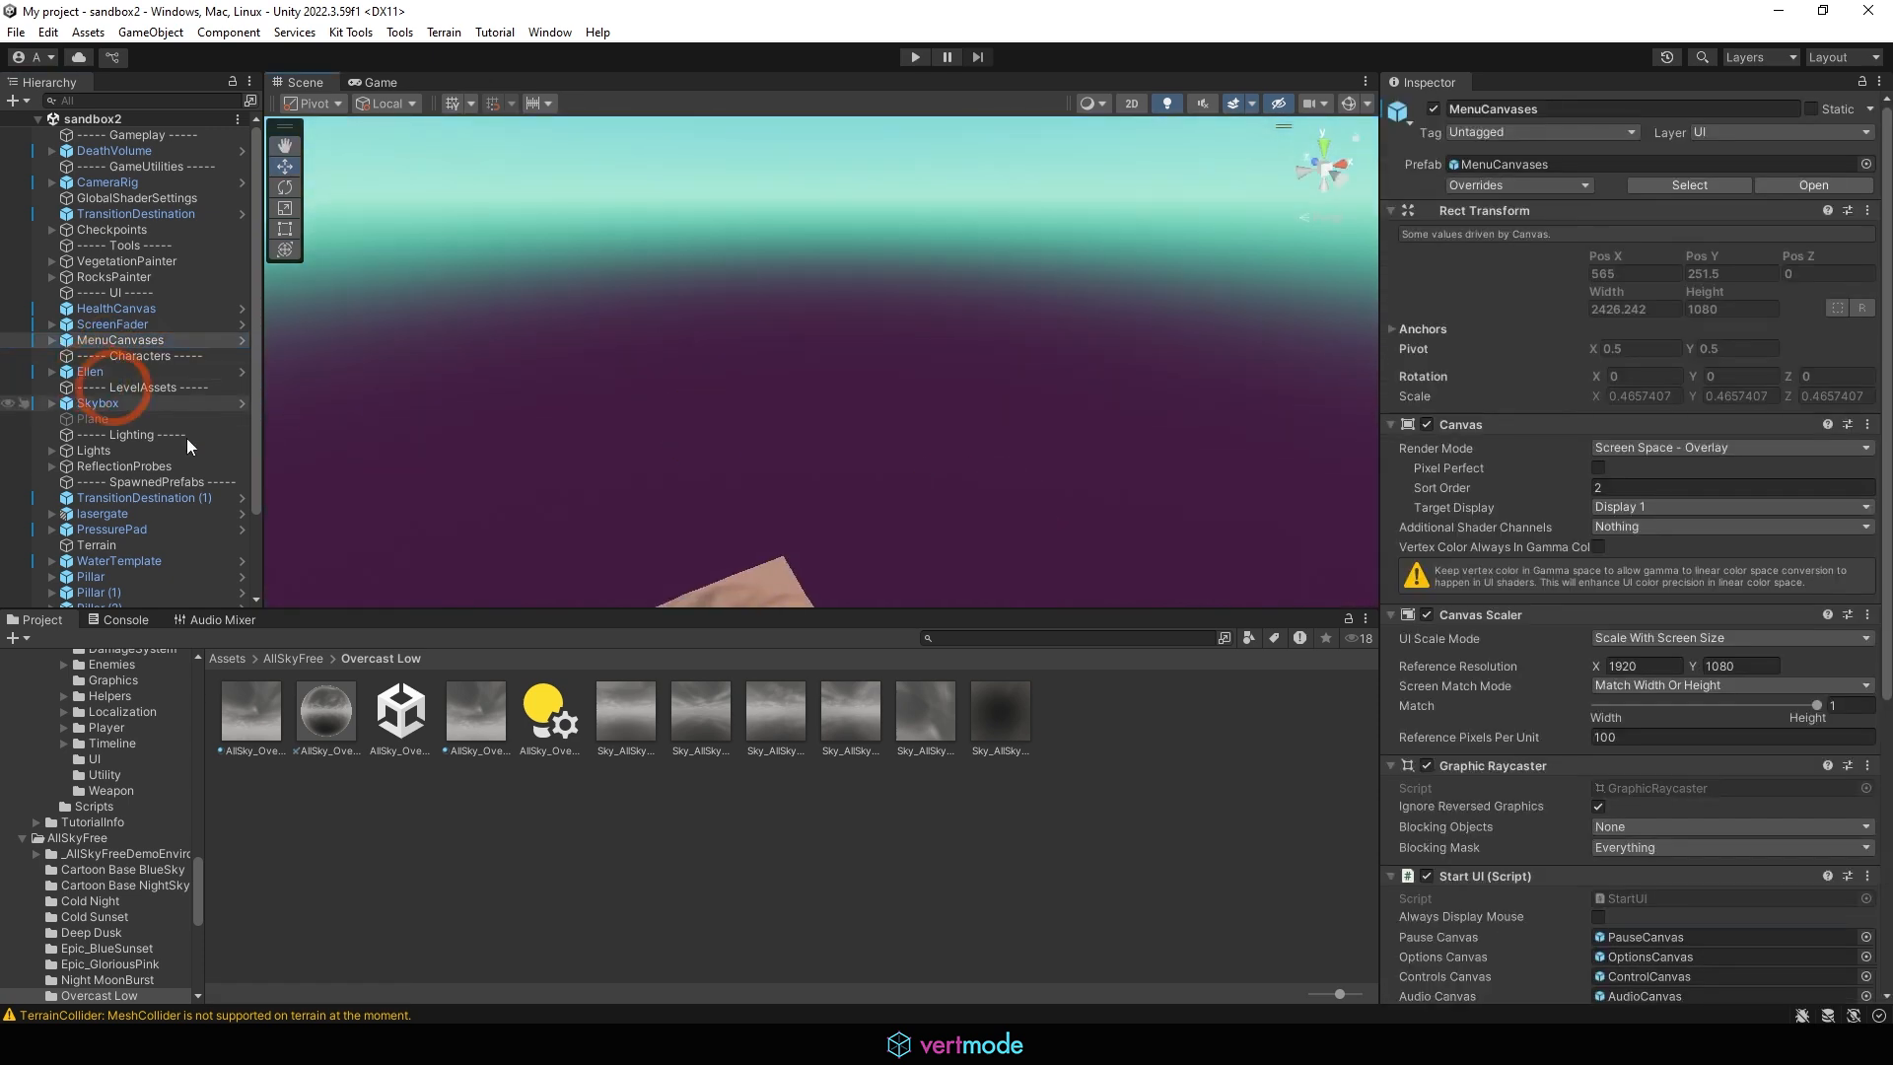
{"action": "right_click_drag", "start_coordinate": [631, 424], "coordinate": [651, 565]}
{"action": "left_click", "coordinate": [726, 501]}
{"action": "scroll", "coordinate": [952, 476], "scroll_direction": "up", "scroll_amount": 1}
{"action": "key", "text": "f"}
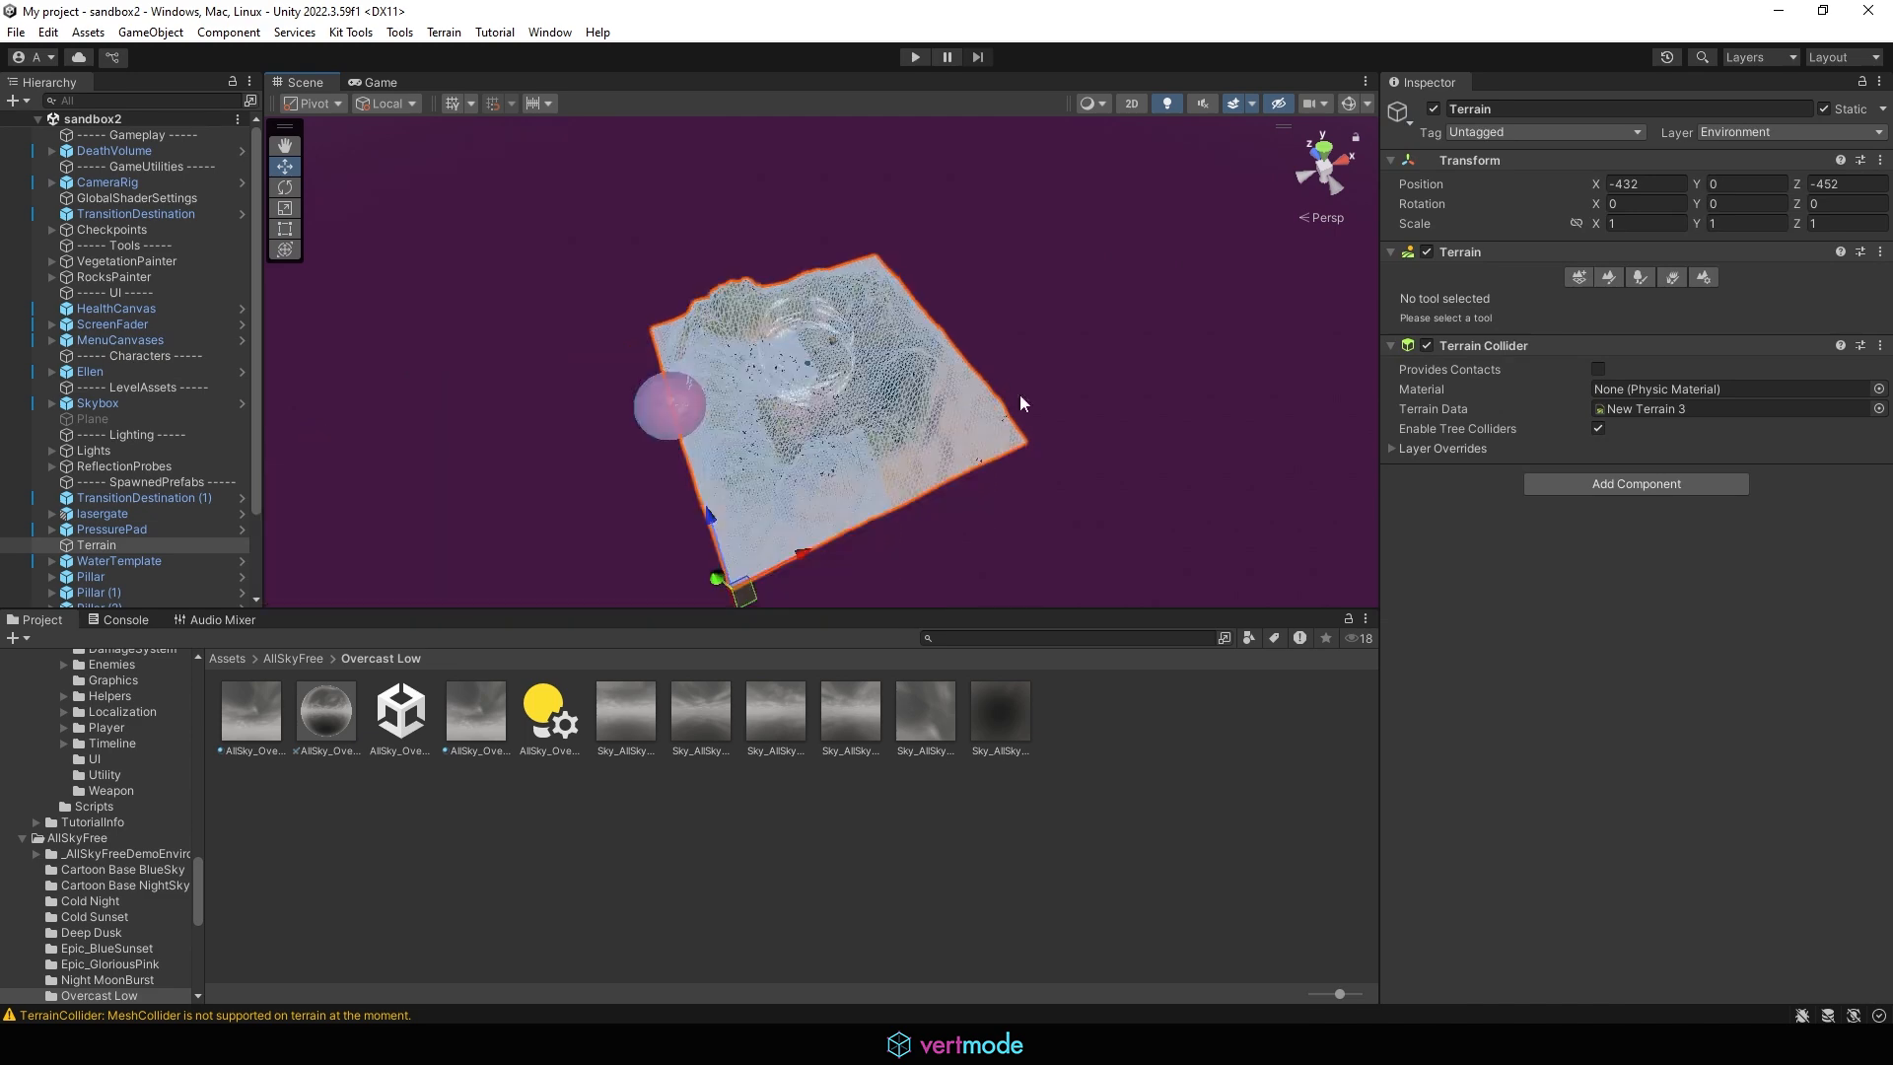
{"action": "left_click", "coordinate": [976, 389]}
{"action": "left_click_drag", "start_coordinate": [973, 405], "coordinate": [807, 228], "text": "alt"}
{"action": "right_click_drag", "start_coordinate": [806, 227], "coordinate": [825, 444], "text": "alt"}
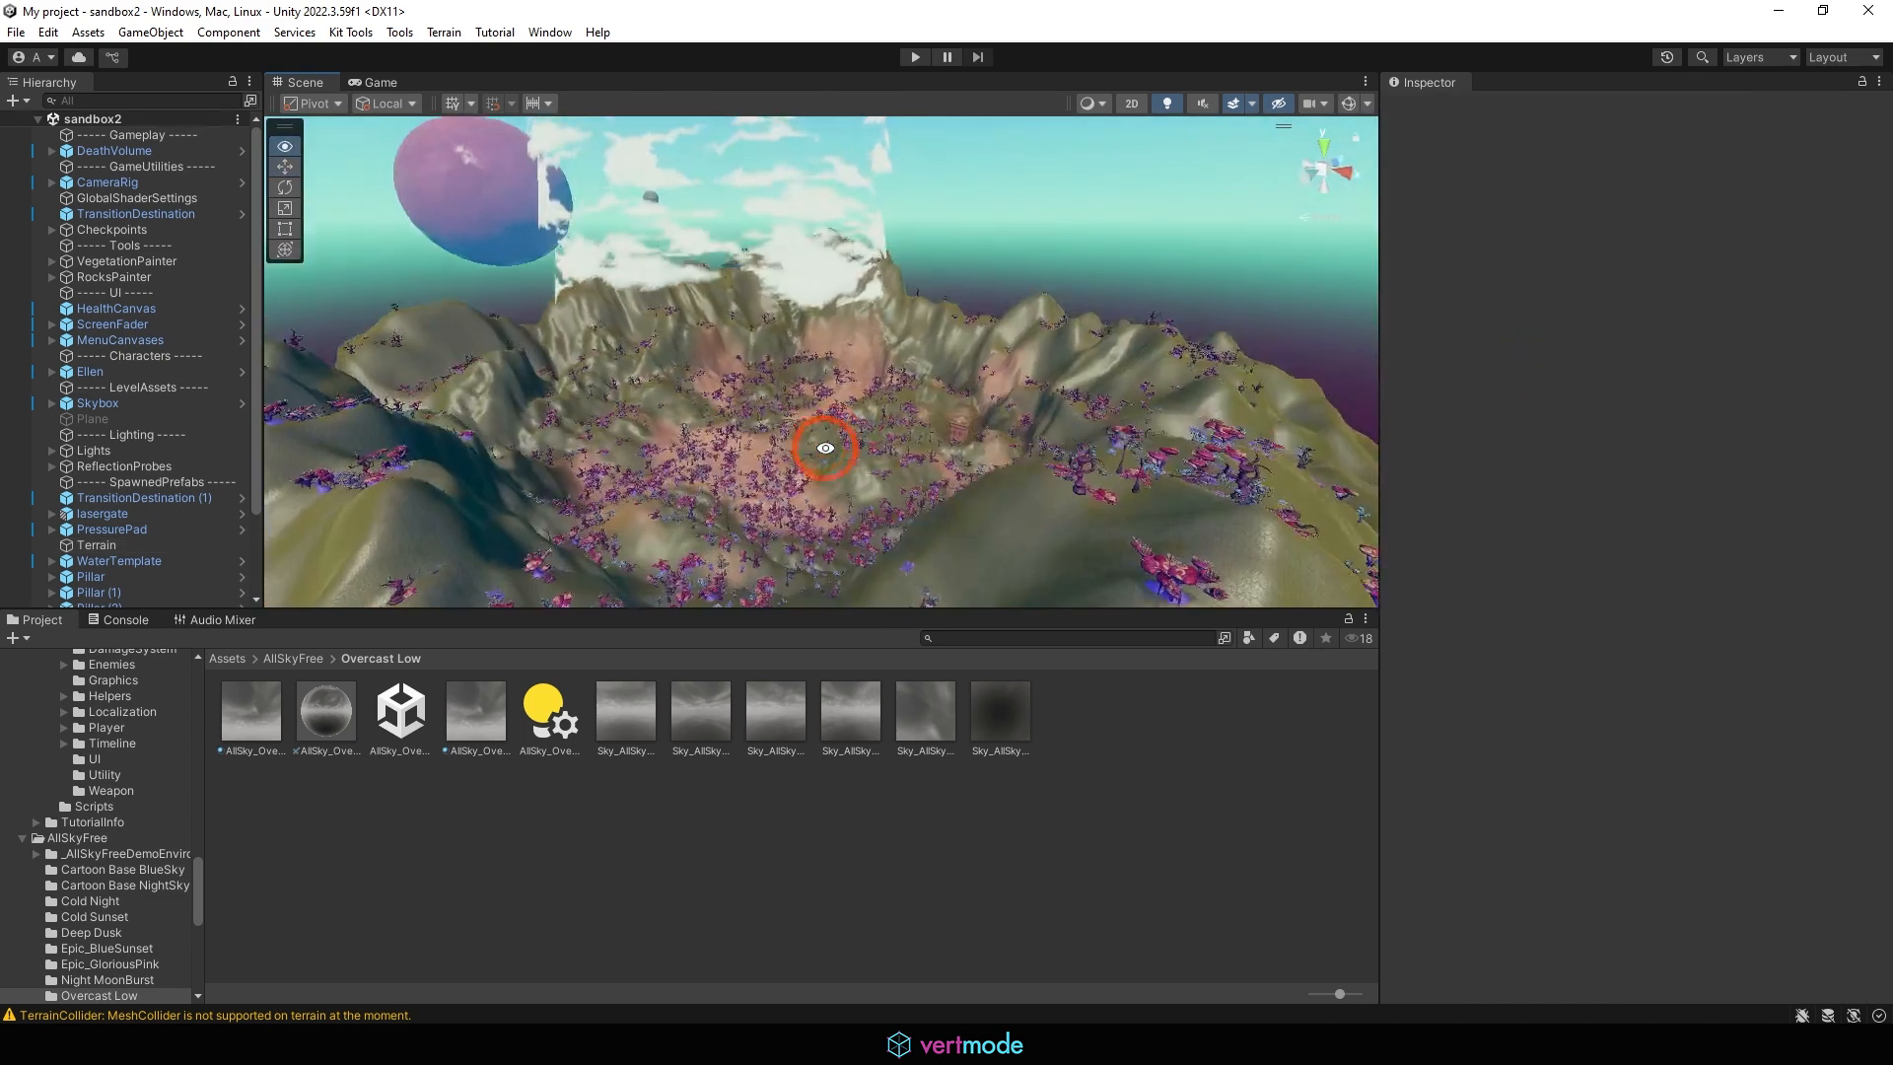
{"action": "left_click_drag", "start_coordinate": [824, 444], "coordinate": [528, 50], "text": "alt"}
Open the Environment lighting settings and set sandbox2's Skybox Material to AllSky_Overcast4_Low Equirect from the Overcast Low folder
{"action": "left_click", "coordinate": [549, 32]}
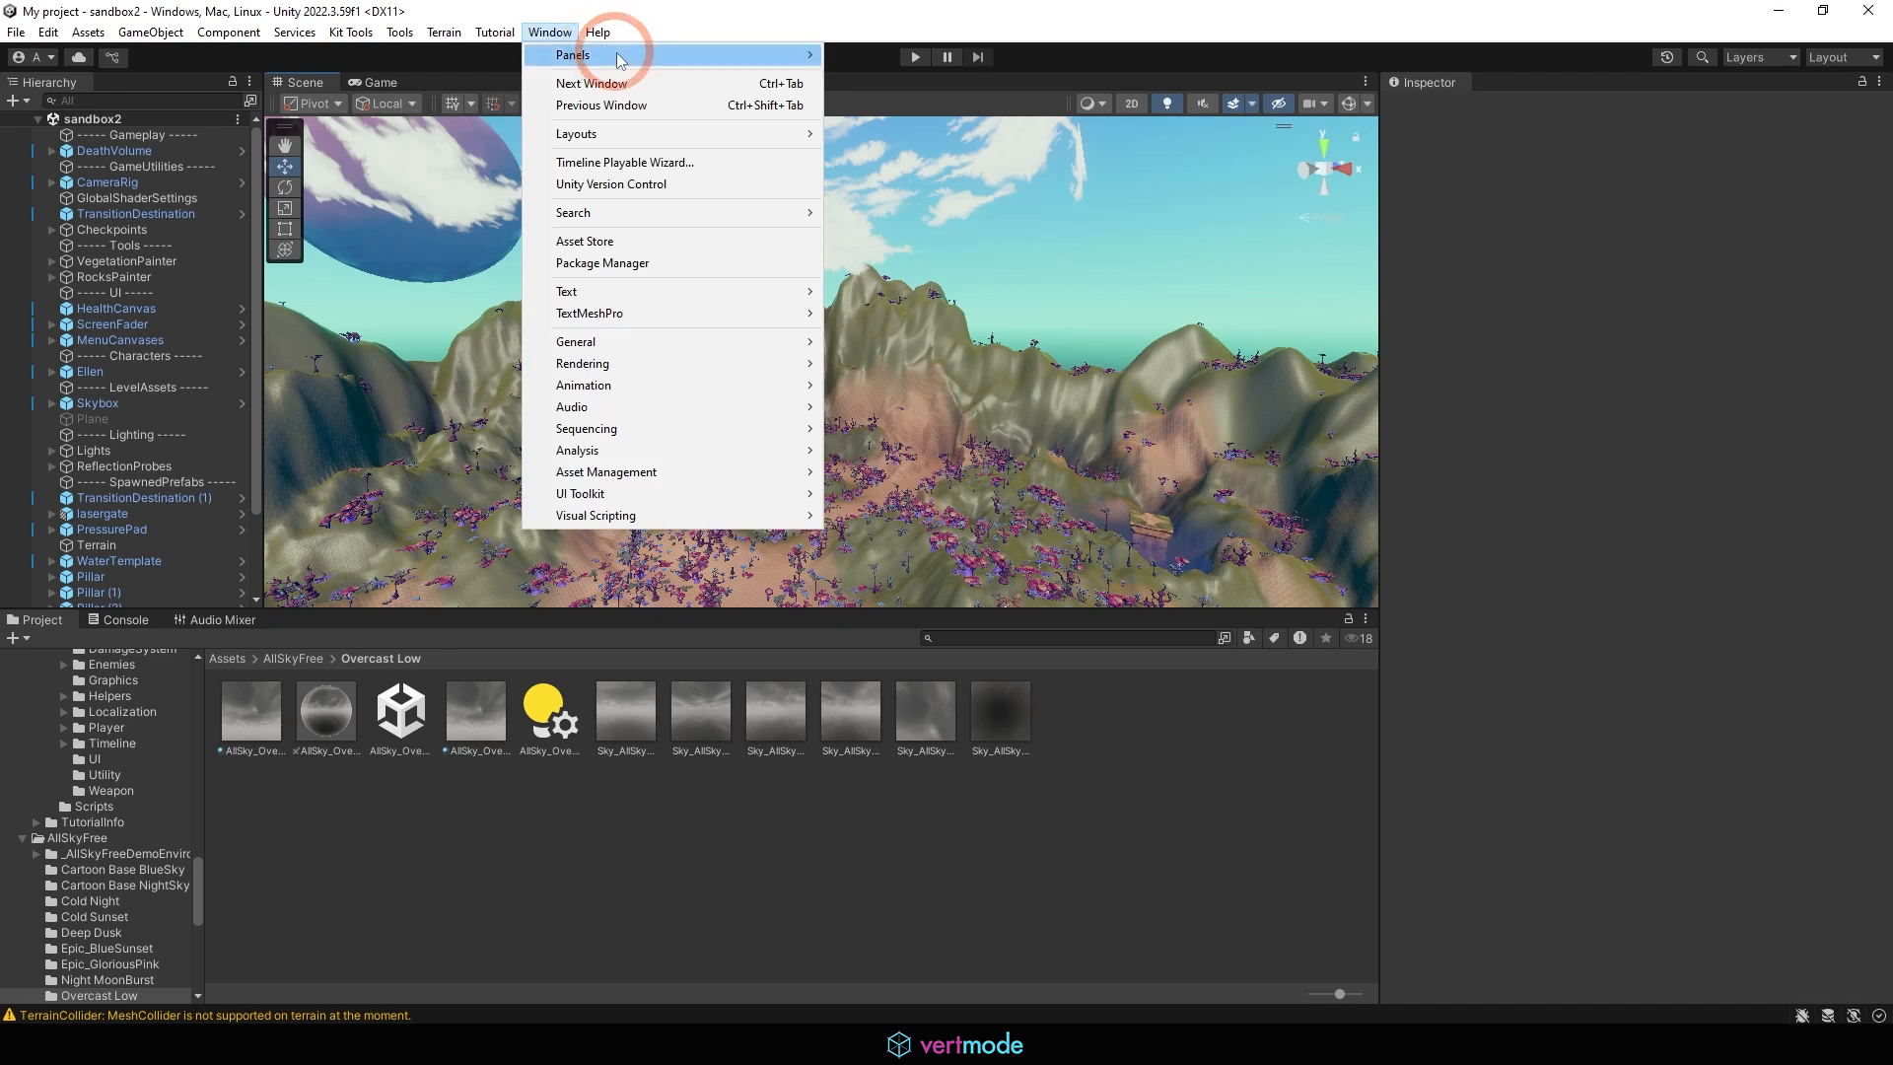
{"action": "mouse_move", "coordinate": [636, 373]}
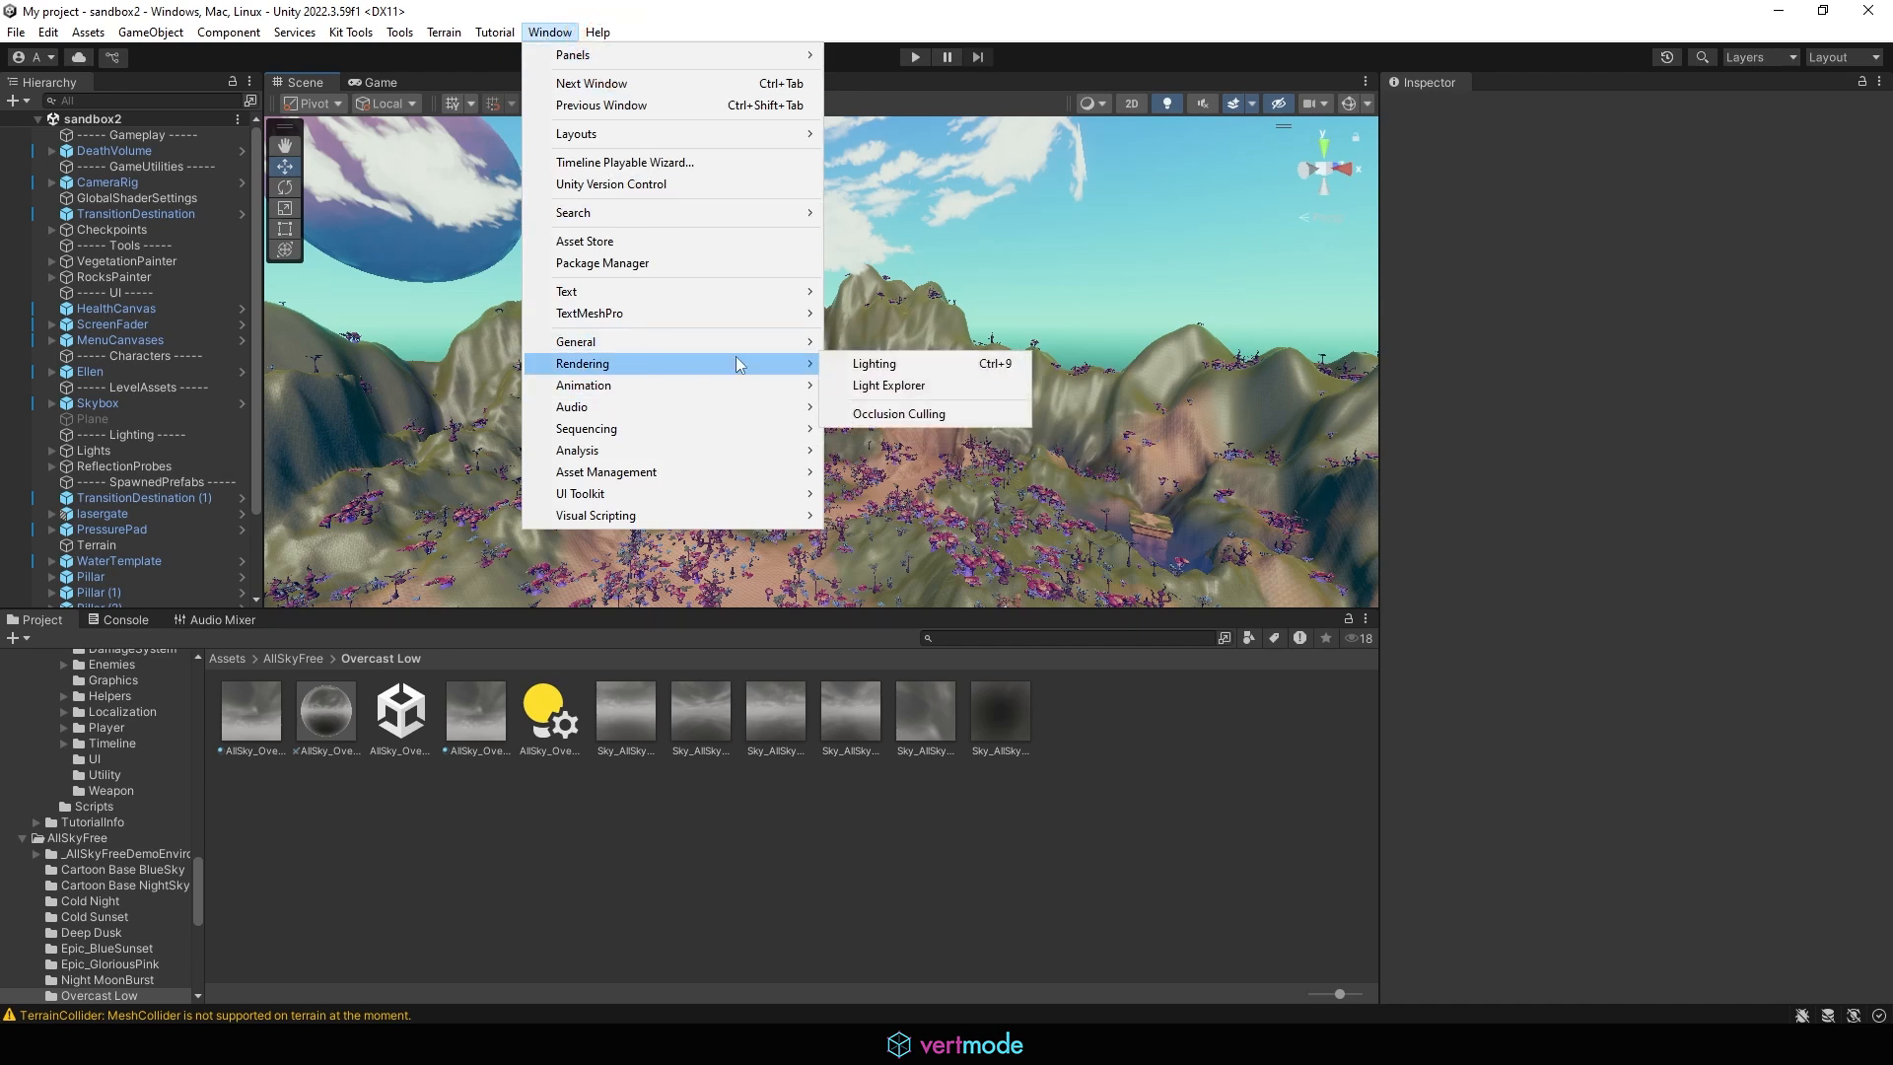
{"action": "left_click", "coordinate": [903, 363]}
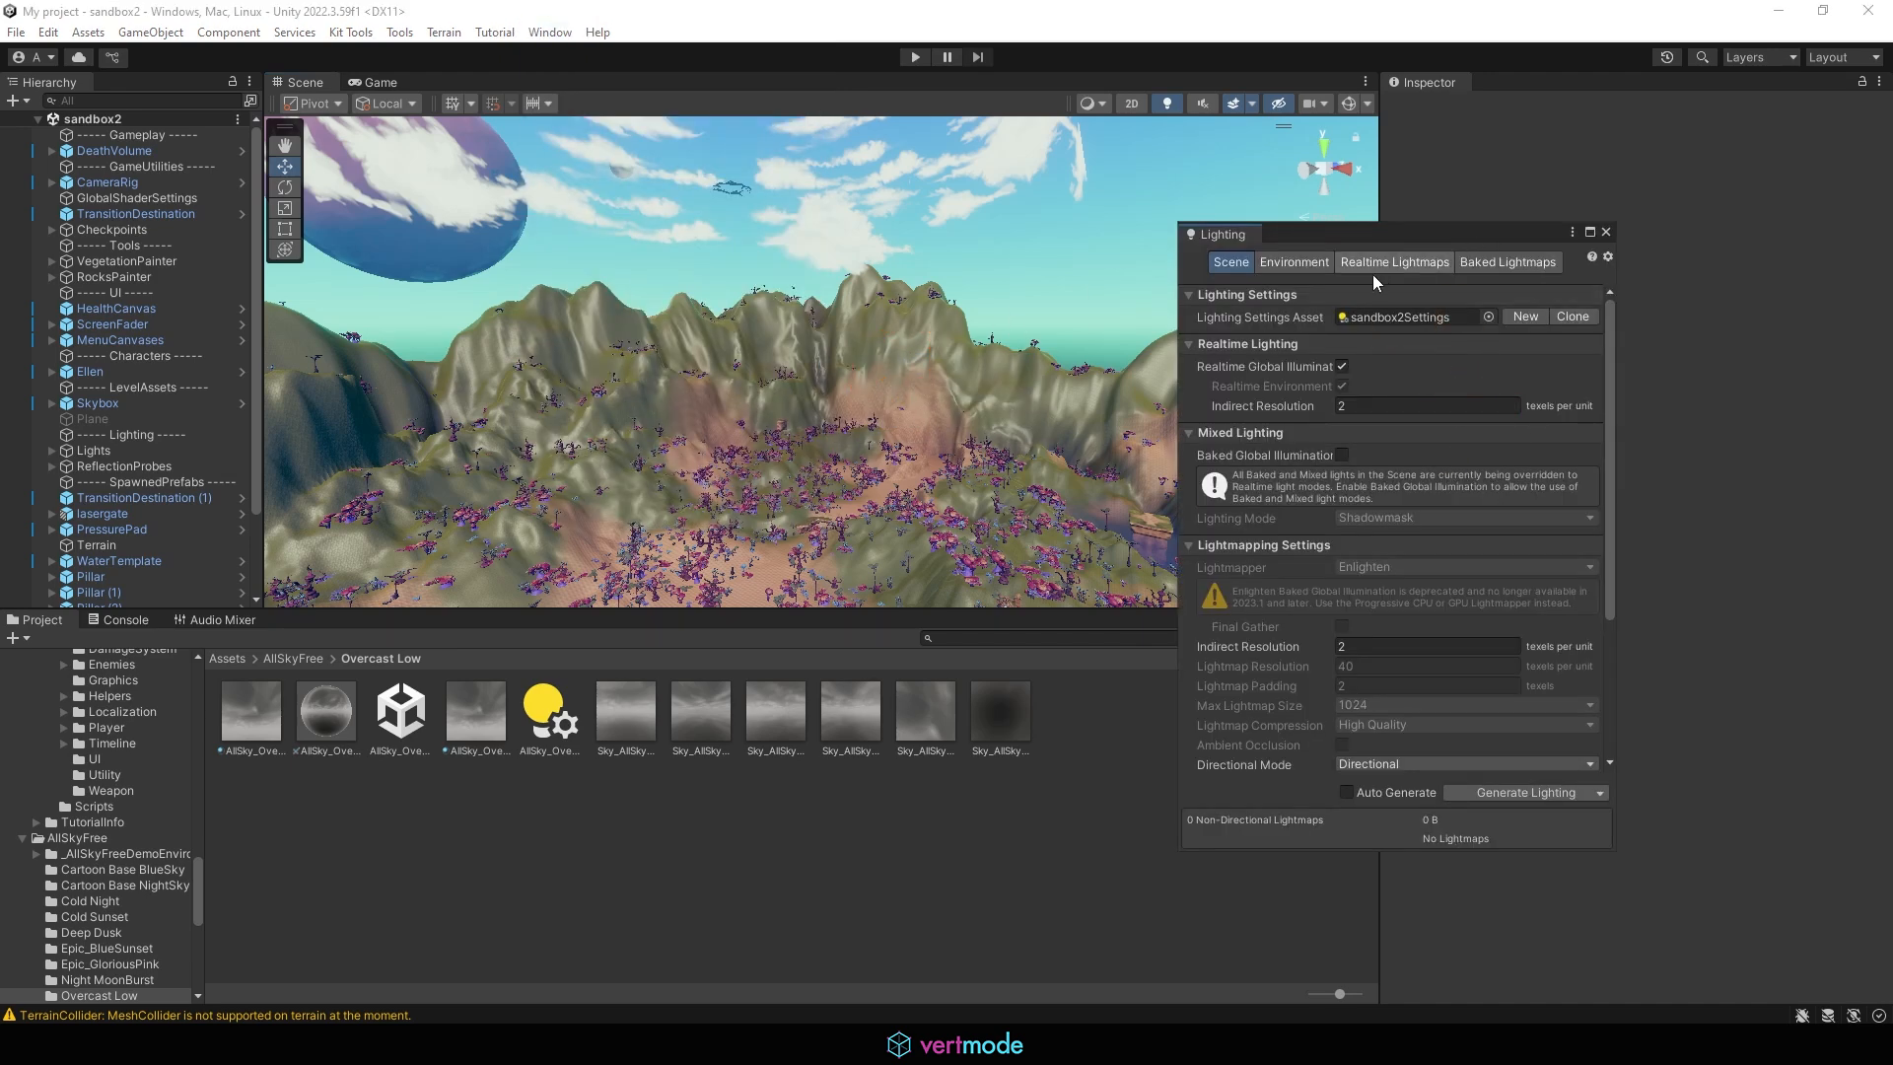
{"action": "left_click", "coordinate": [1342, 265]}
{"action": "left_click", "coordinate": [1294, 263]}
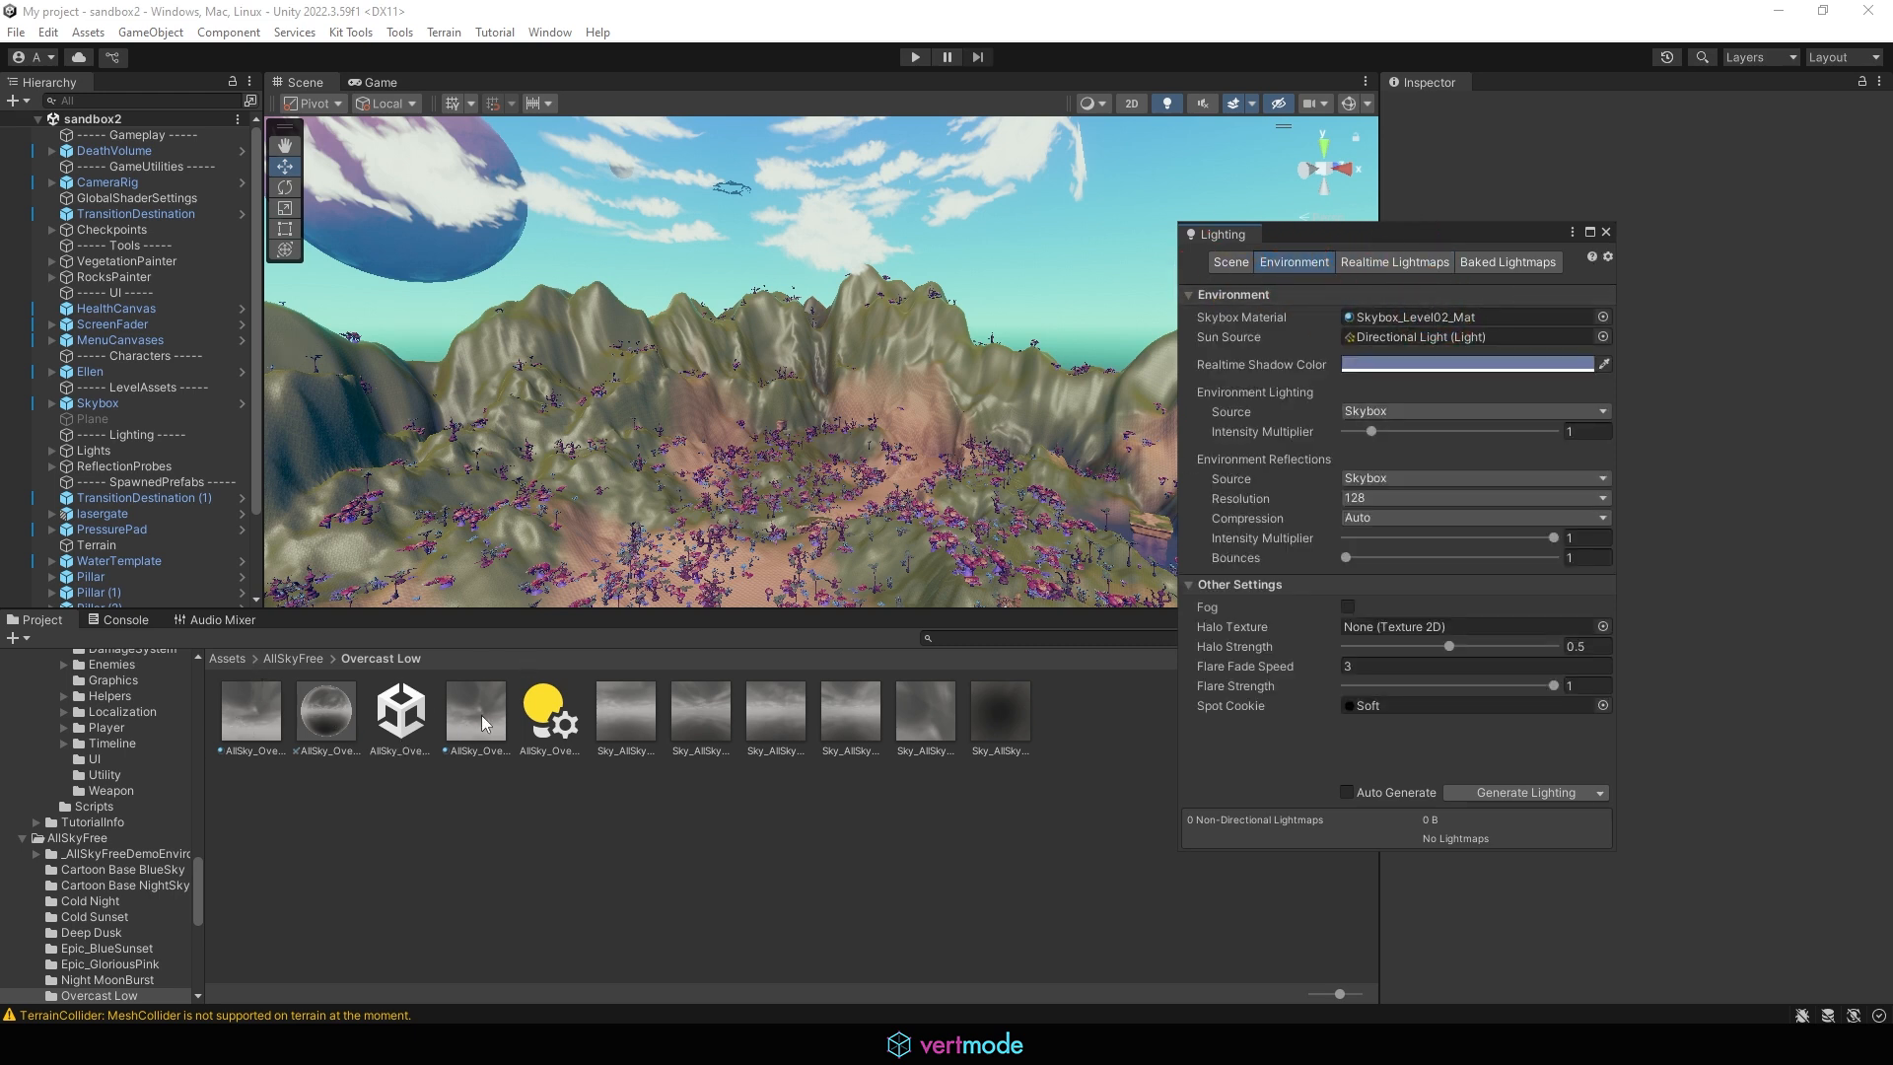
{"action": "left_click_drag", "start_coordinate": [481, 714], "coordinate": [1387, 312]}
{"action": "left_click_drag", "start_coordinate": [769, 375], "coordinate": [602, 279], "text": "alt"}
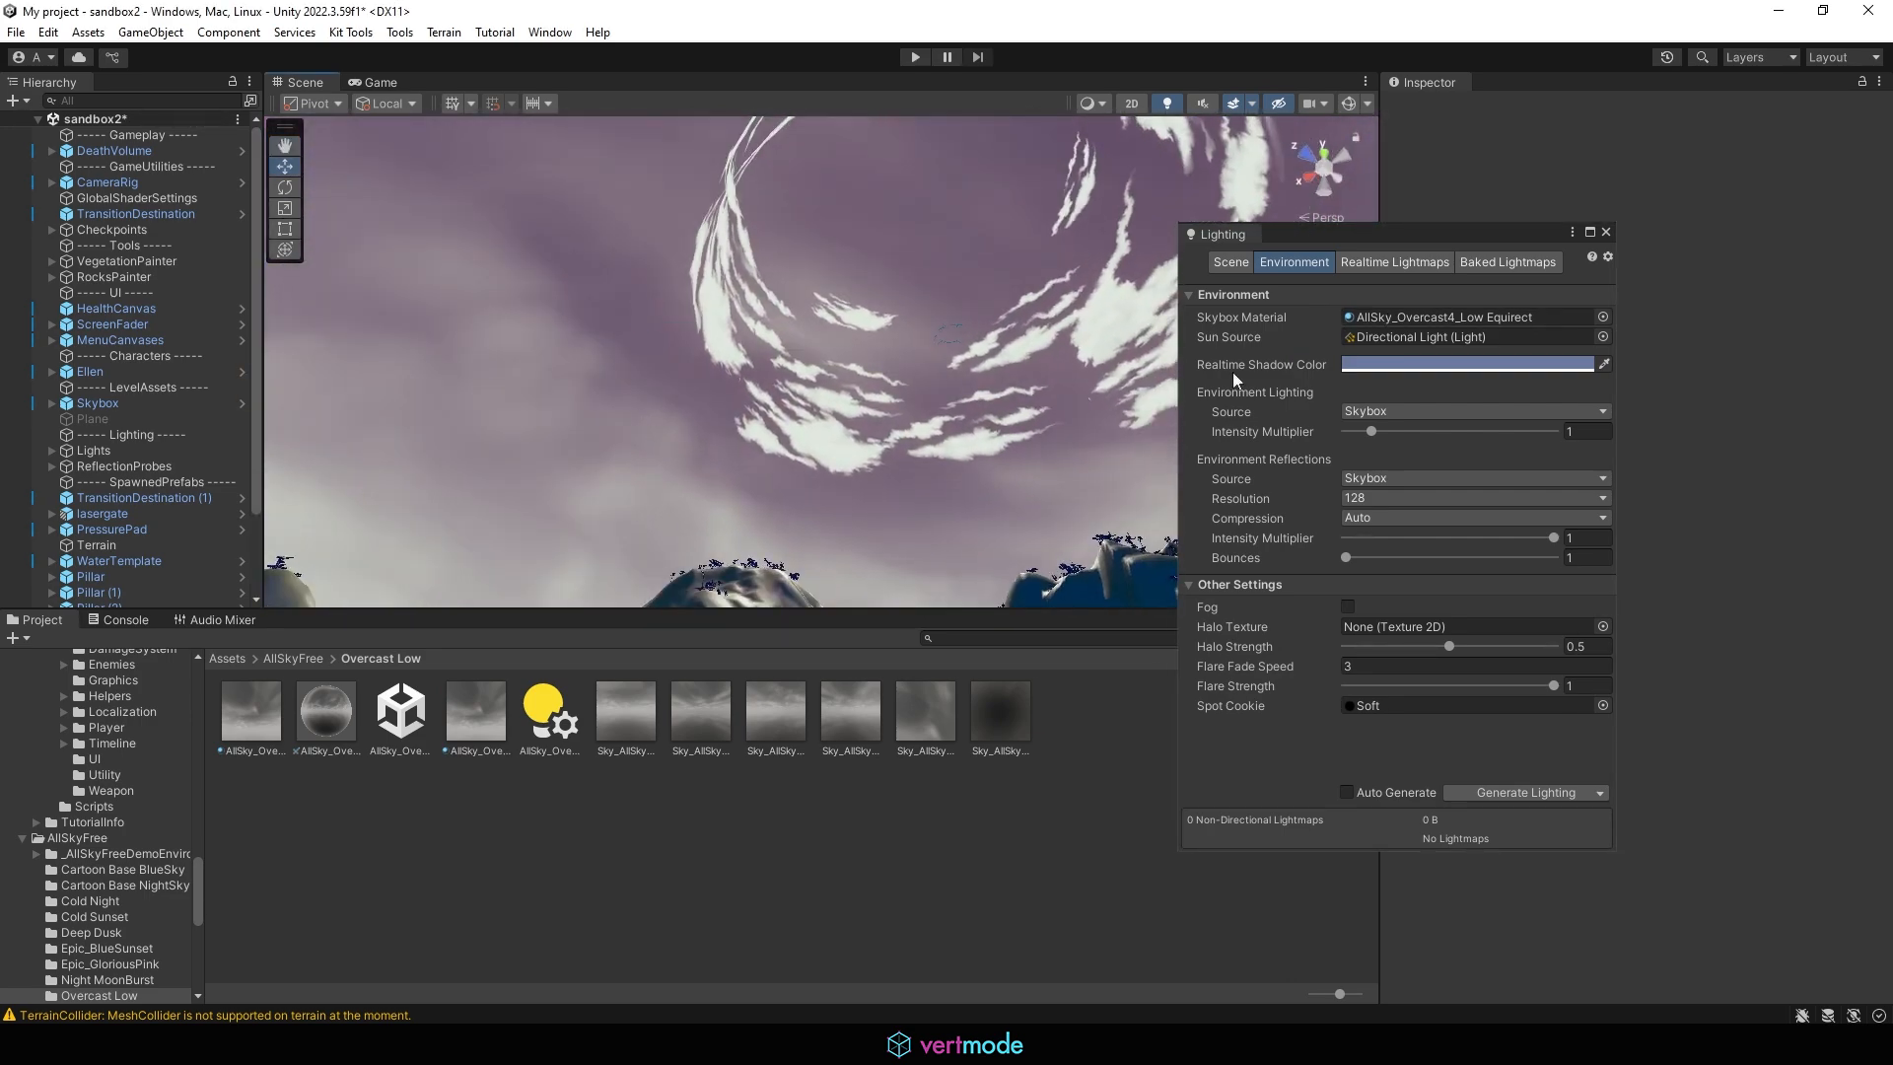
Lighten the Realtime Shadow Color to the blue 8093C3
{"action": "left_click", "coordinate": [1420, 364]}
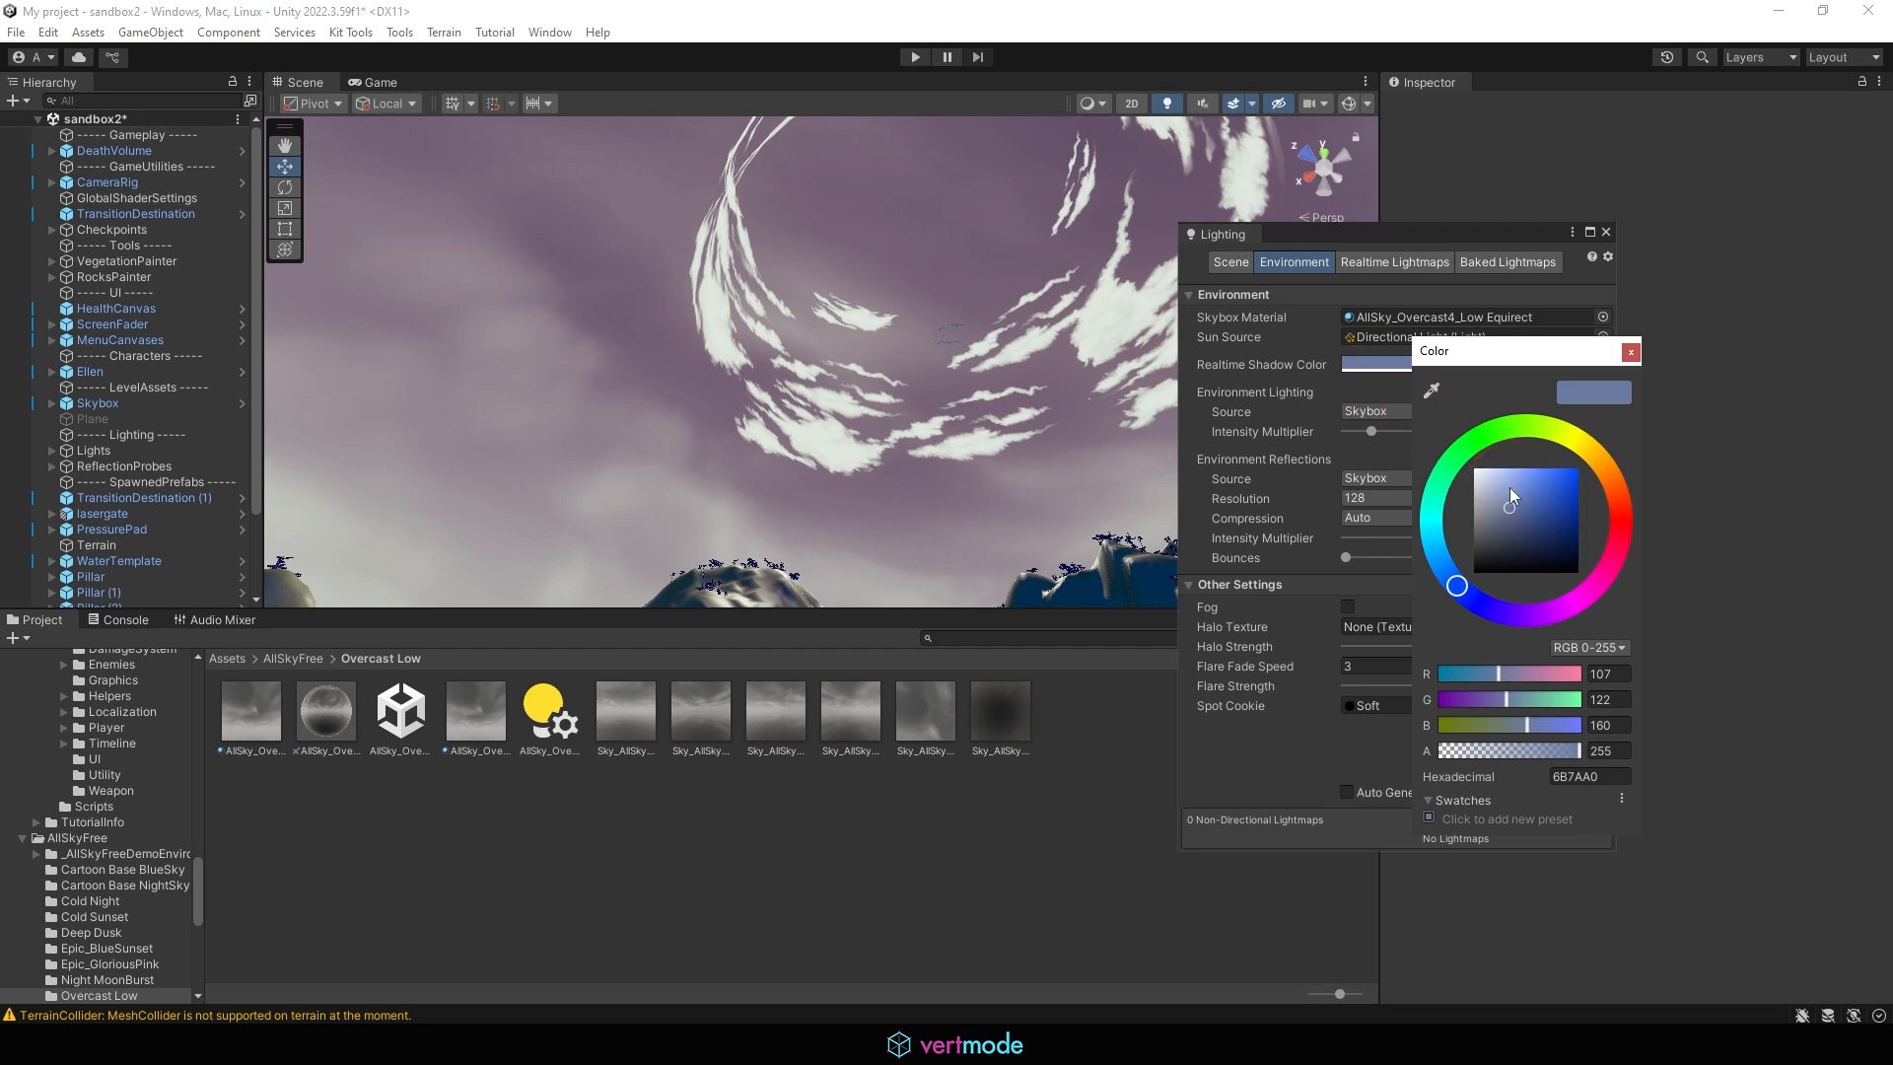
{"action": "mouse_move", "coordinate": [1511, 490]}
{"action": "left_mouse_down"}
{"action": "mouse_move", "coordinate": [1505, 465]}
{"action": "mouse_move", "coordinate": [1511, 493]}
{"action": "left_mouse_up"}
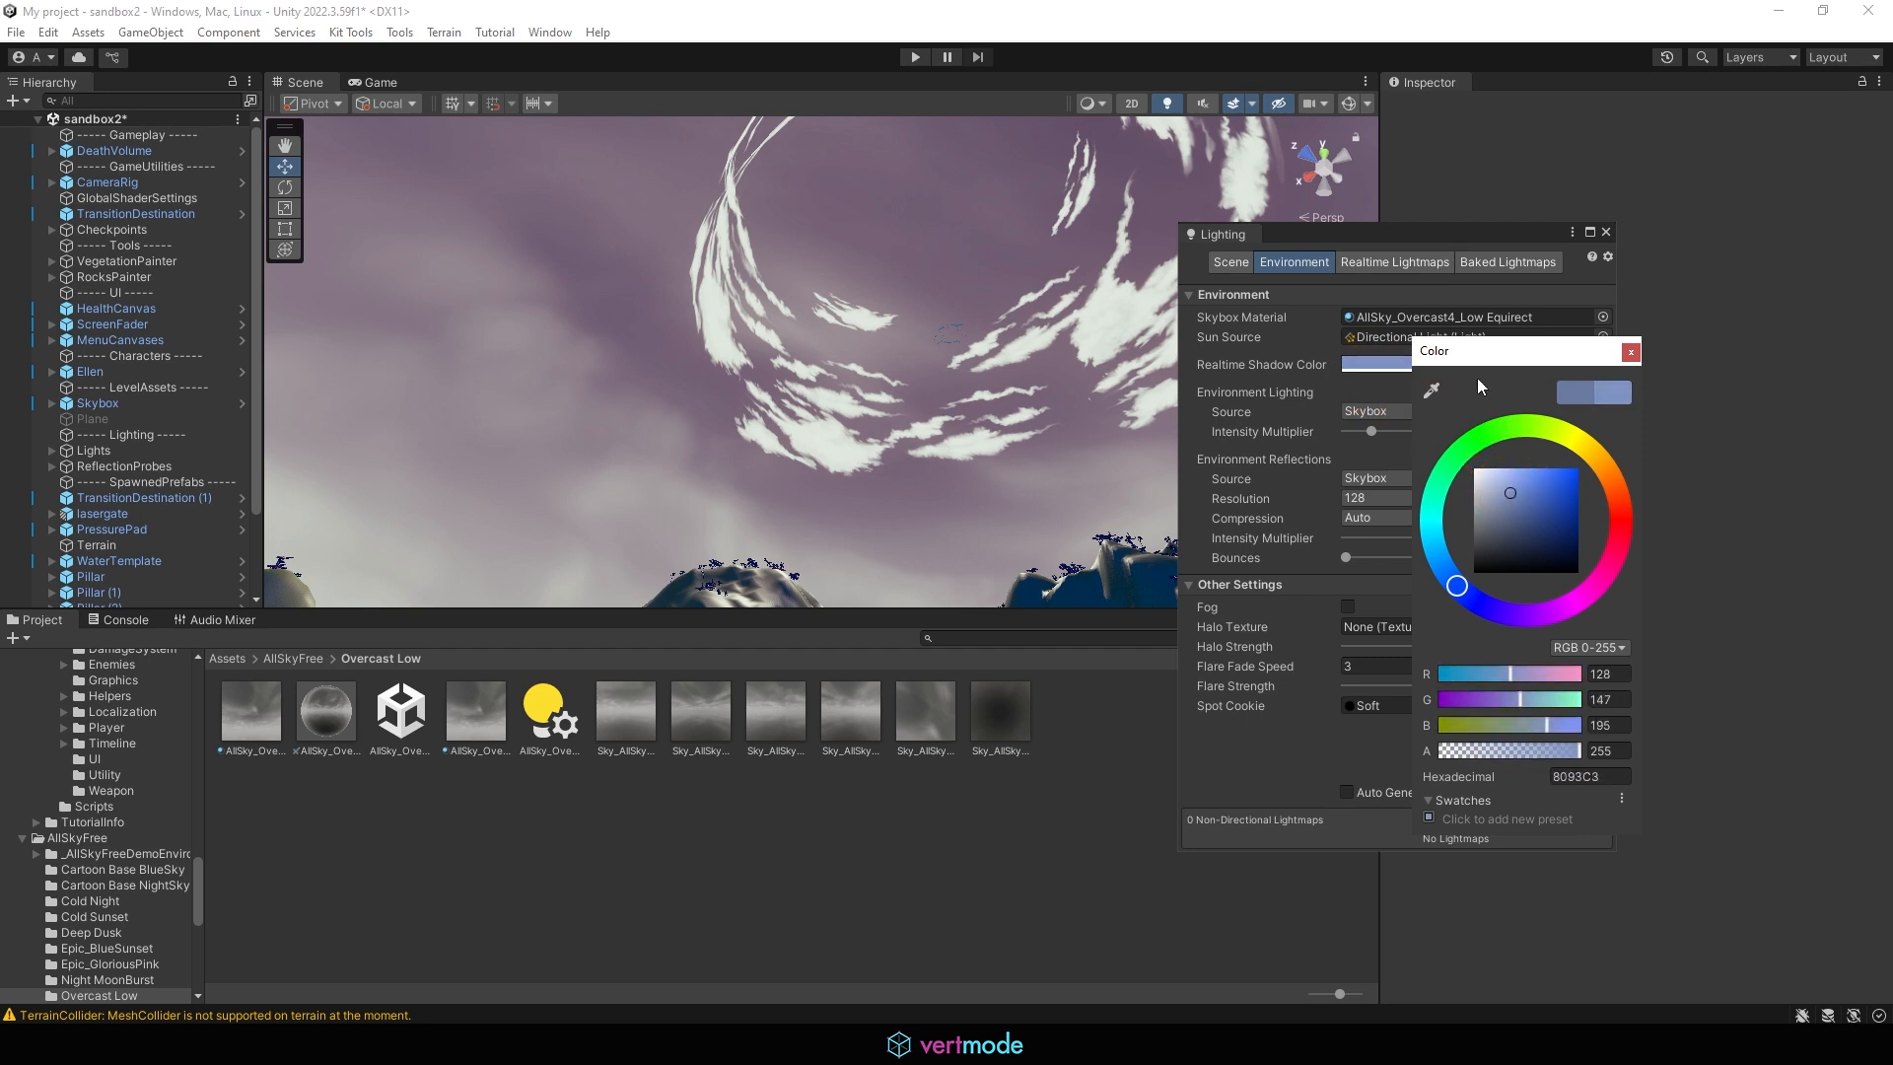
{"action": "left_click", "coordinate": [1341, 389]}
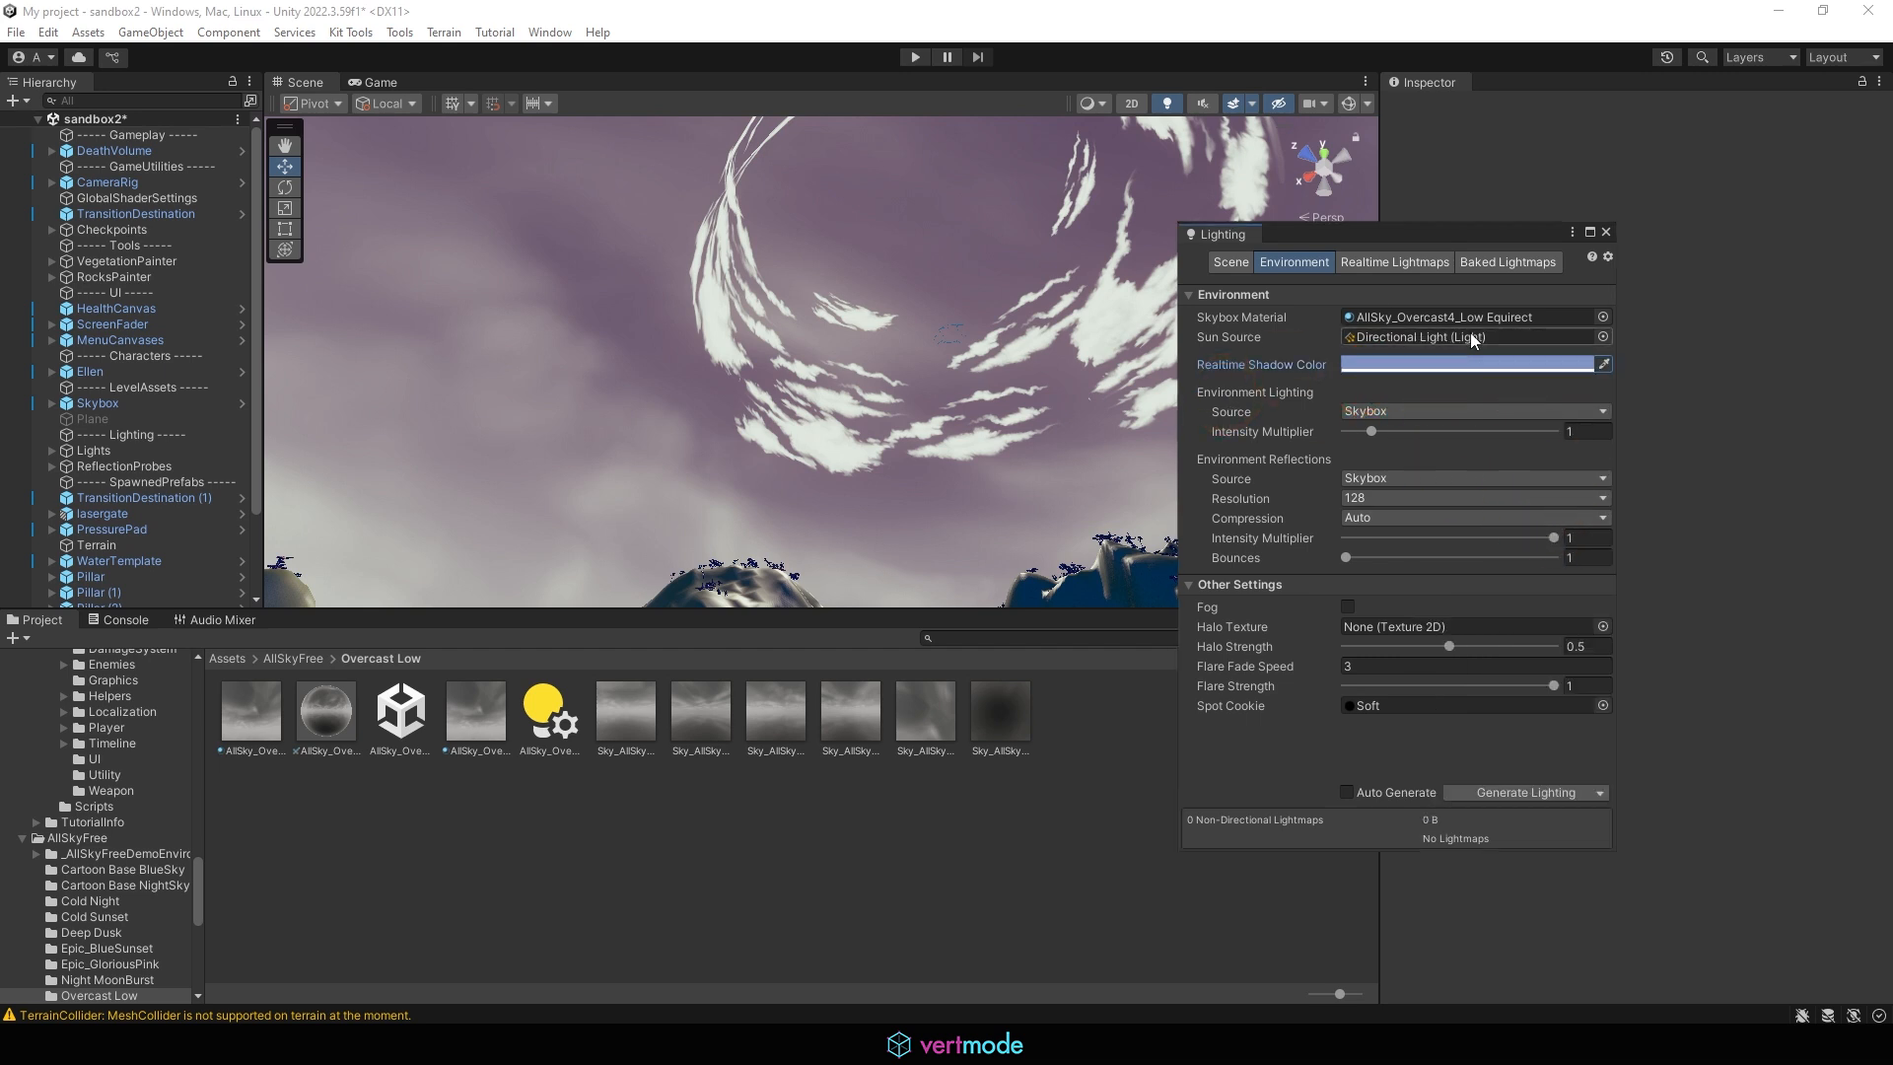
Inspect the Cold Night Equirect cubemap in the Cold Night folder, return to AllSkyFree, and close the Lighting window
{"action": "left_click", "coordinate": [299, 658]}
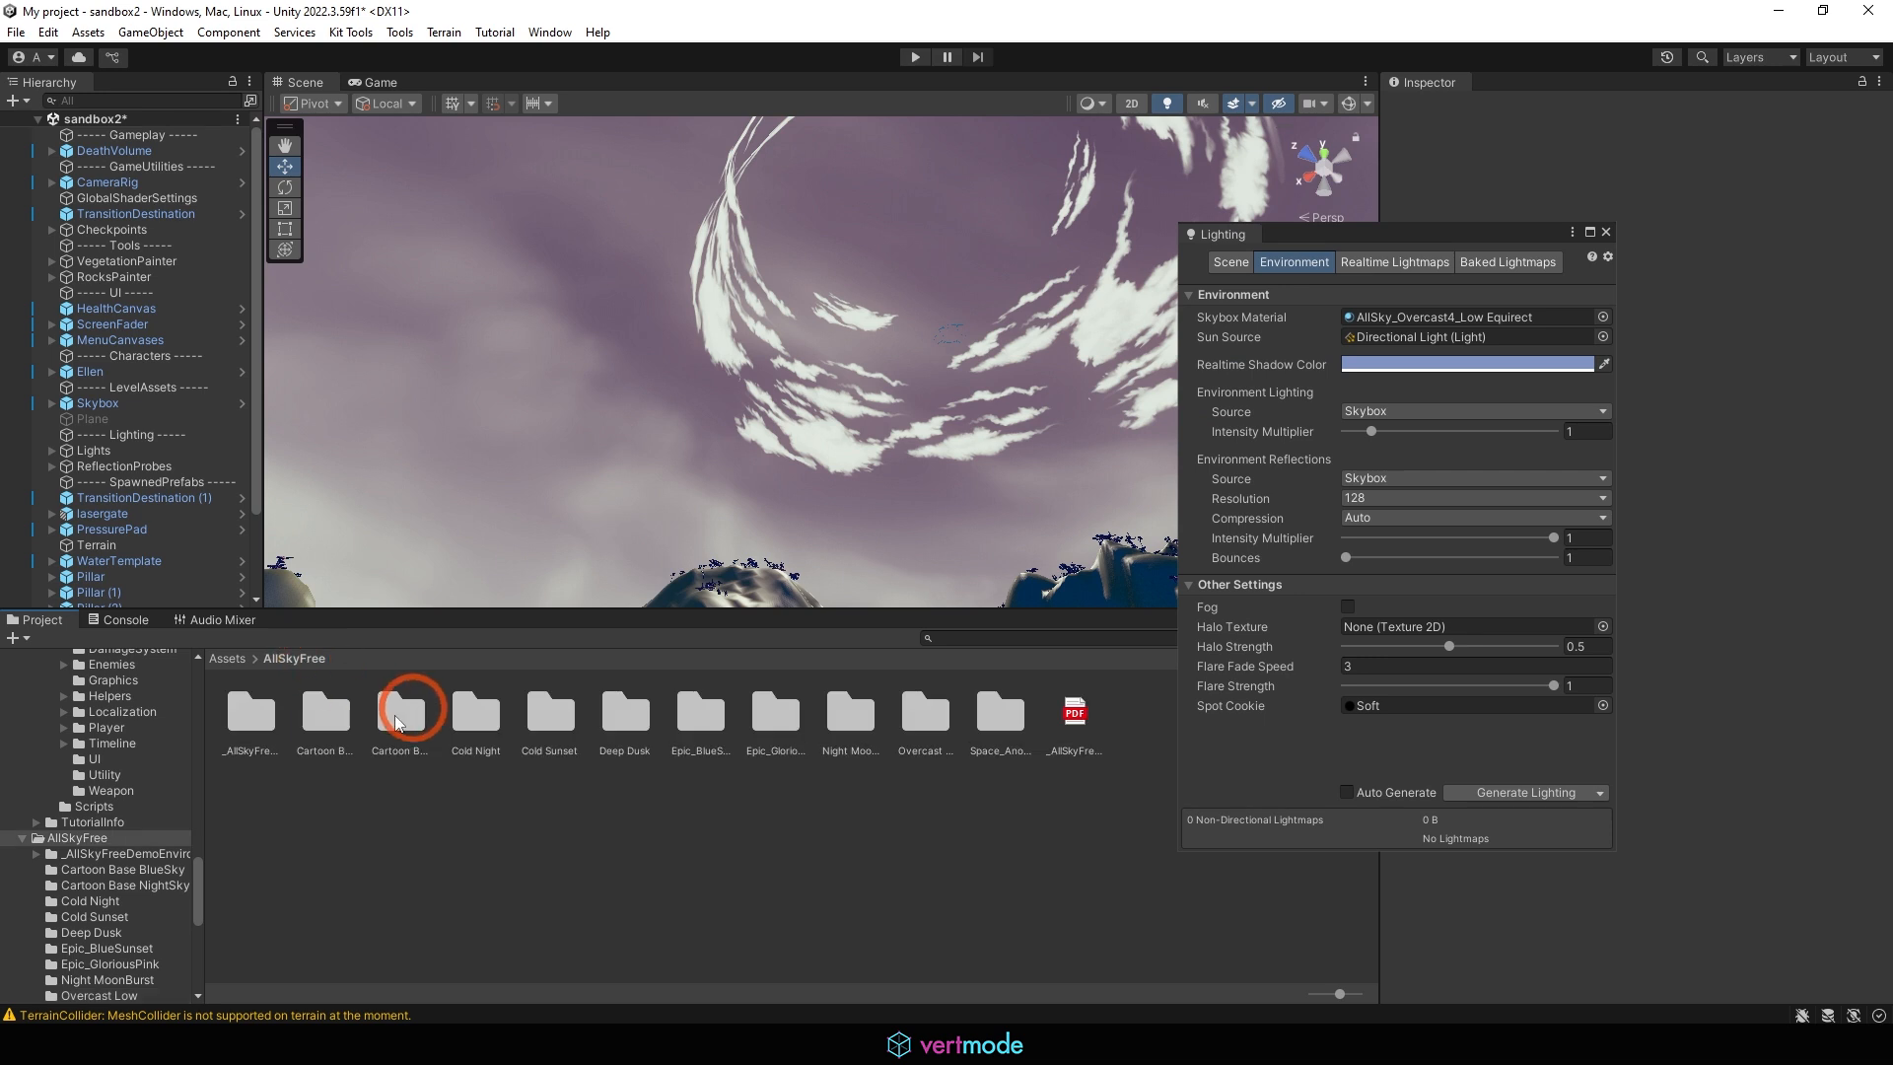
{"action": "double_click", "coordinate": [469, 715]}
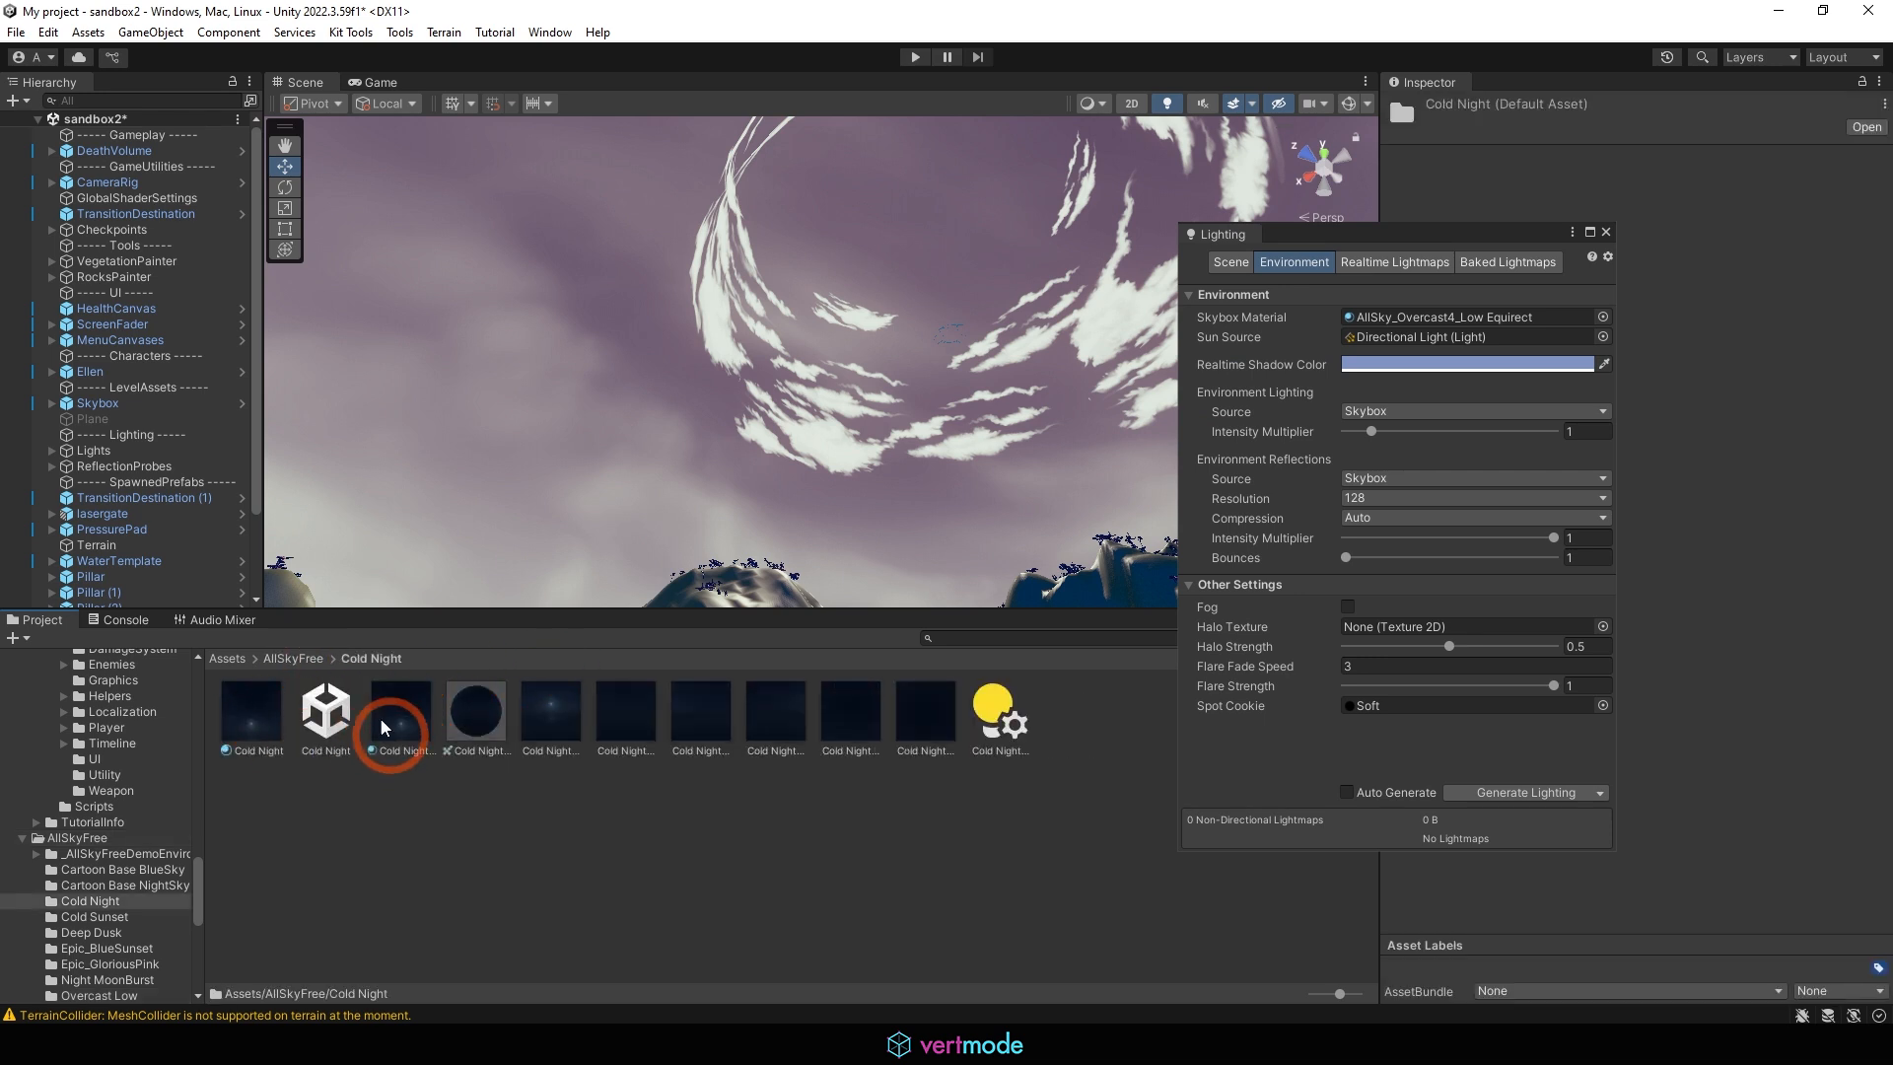
{"action": "left_click_drag", "start_coordinate": [477, 718], "coordinate": [706, 518]}
{"action": "left_click_drag", "start_coordinate": [605, 745], "coordinate": [487, 742]}
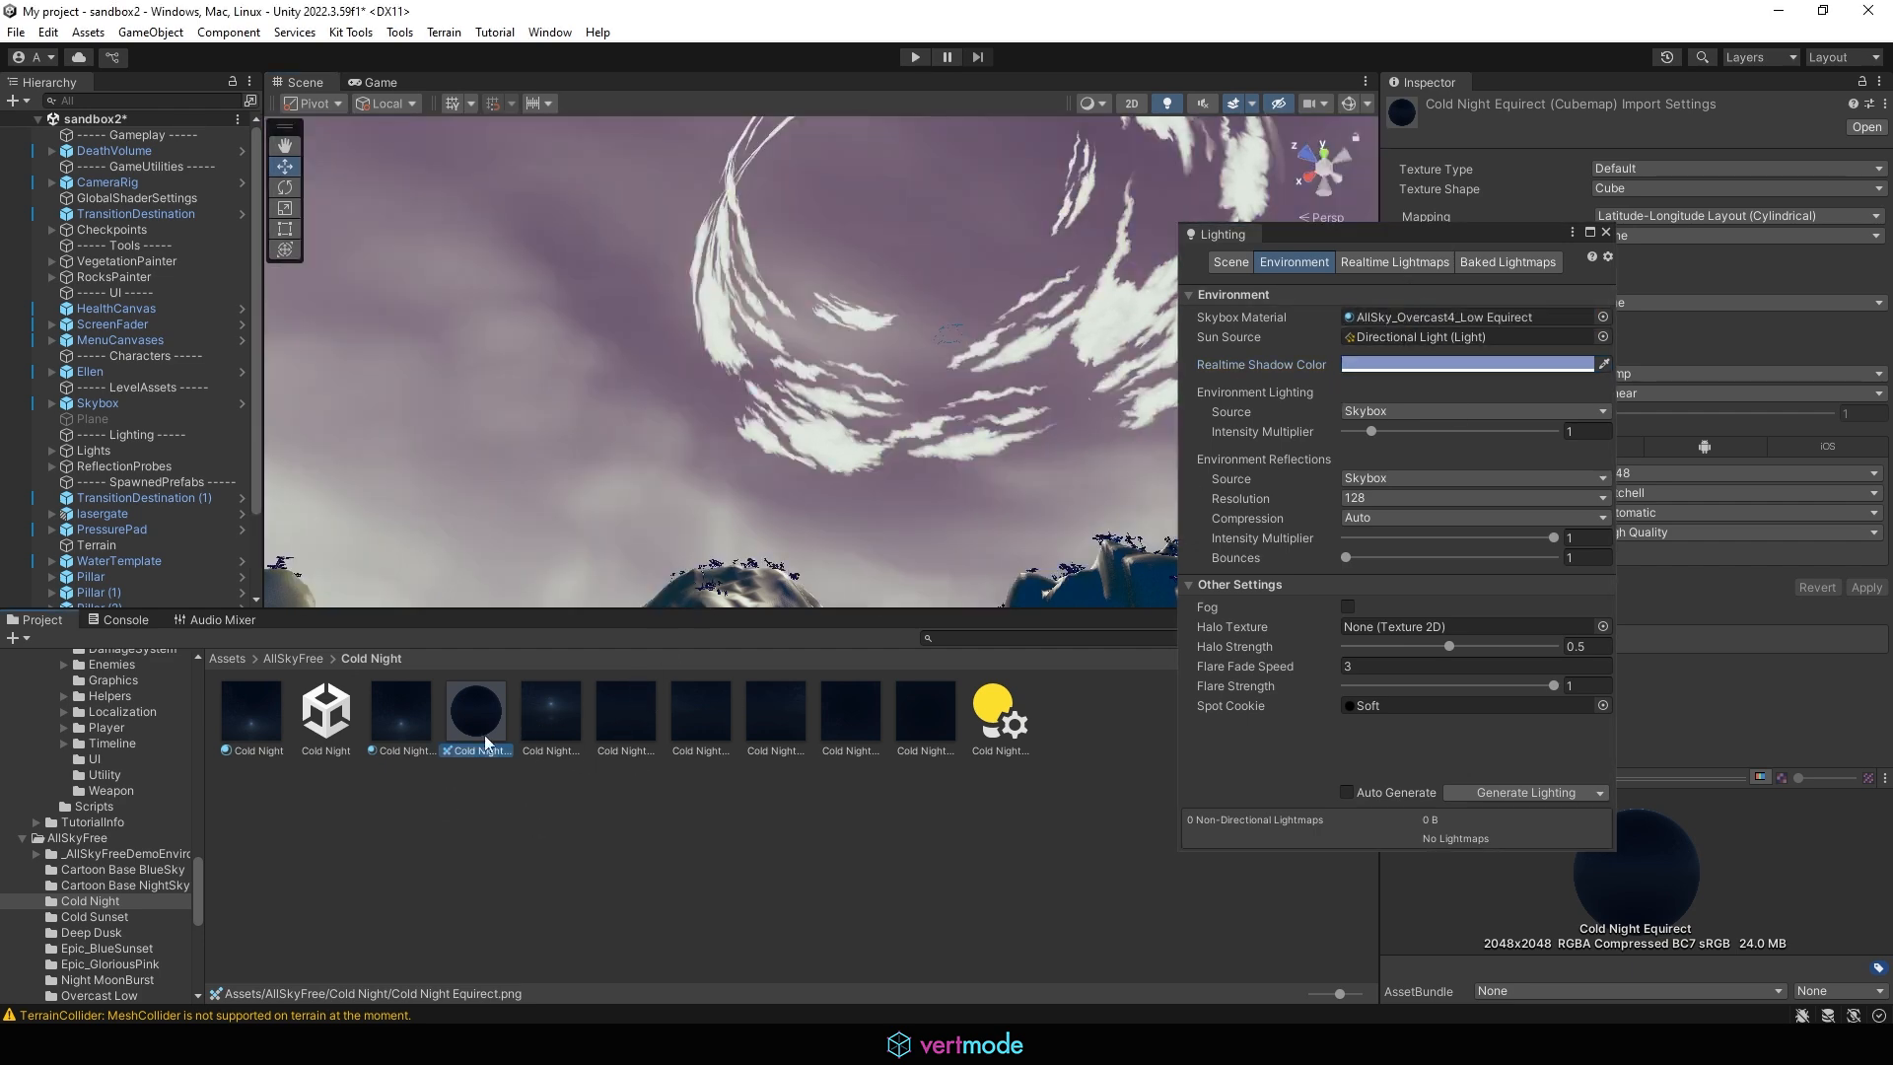
{"action": "left_click", "coordinate": [285, 659]}
{"action": "left_click", "coordinate": [305, 729]}
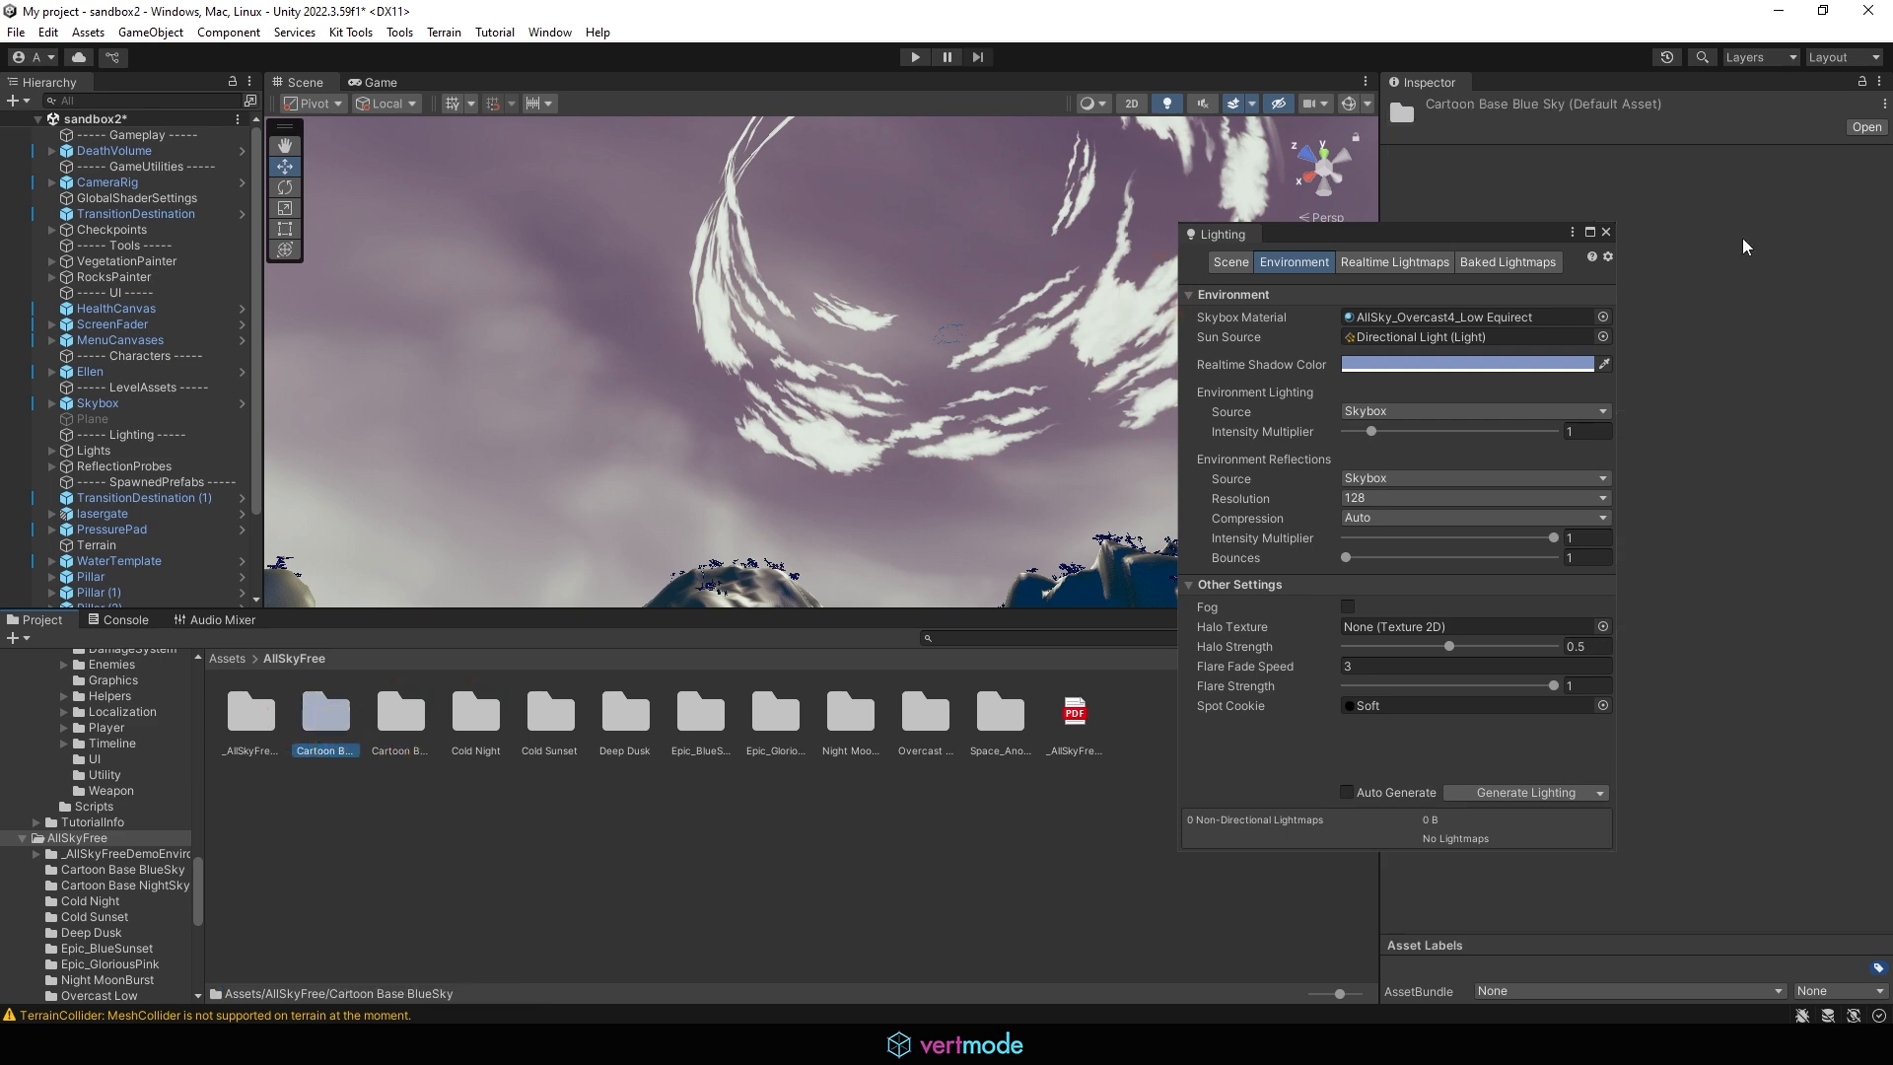
{"action": "left_click", "coordinate": [1607, 232]}
Enlarge the scene view and play-test sandbox2, moving the character around to view the overcast sky, and stop the game
{"action": "right_click_drag", "start_coordinate": [881, 439], "coordinate": [1662, 706]}
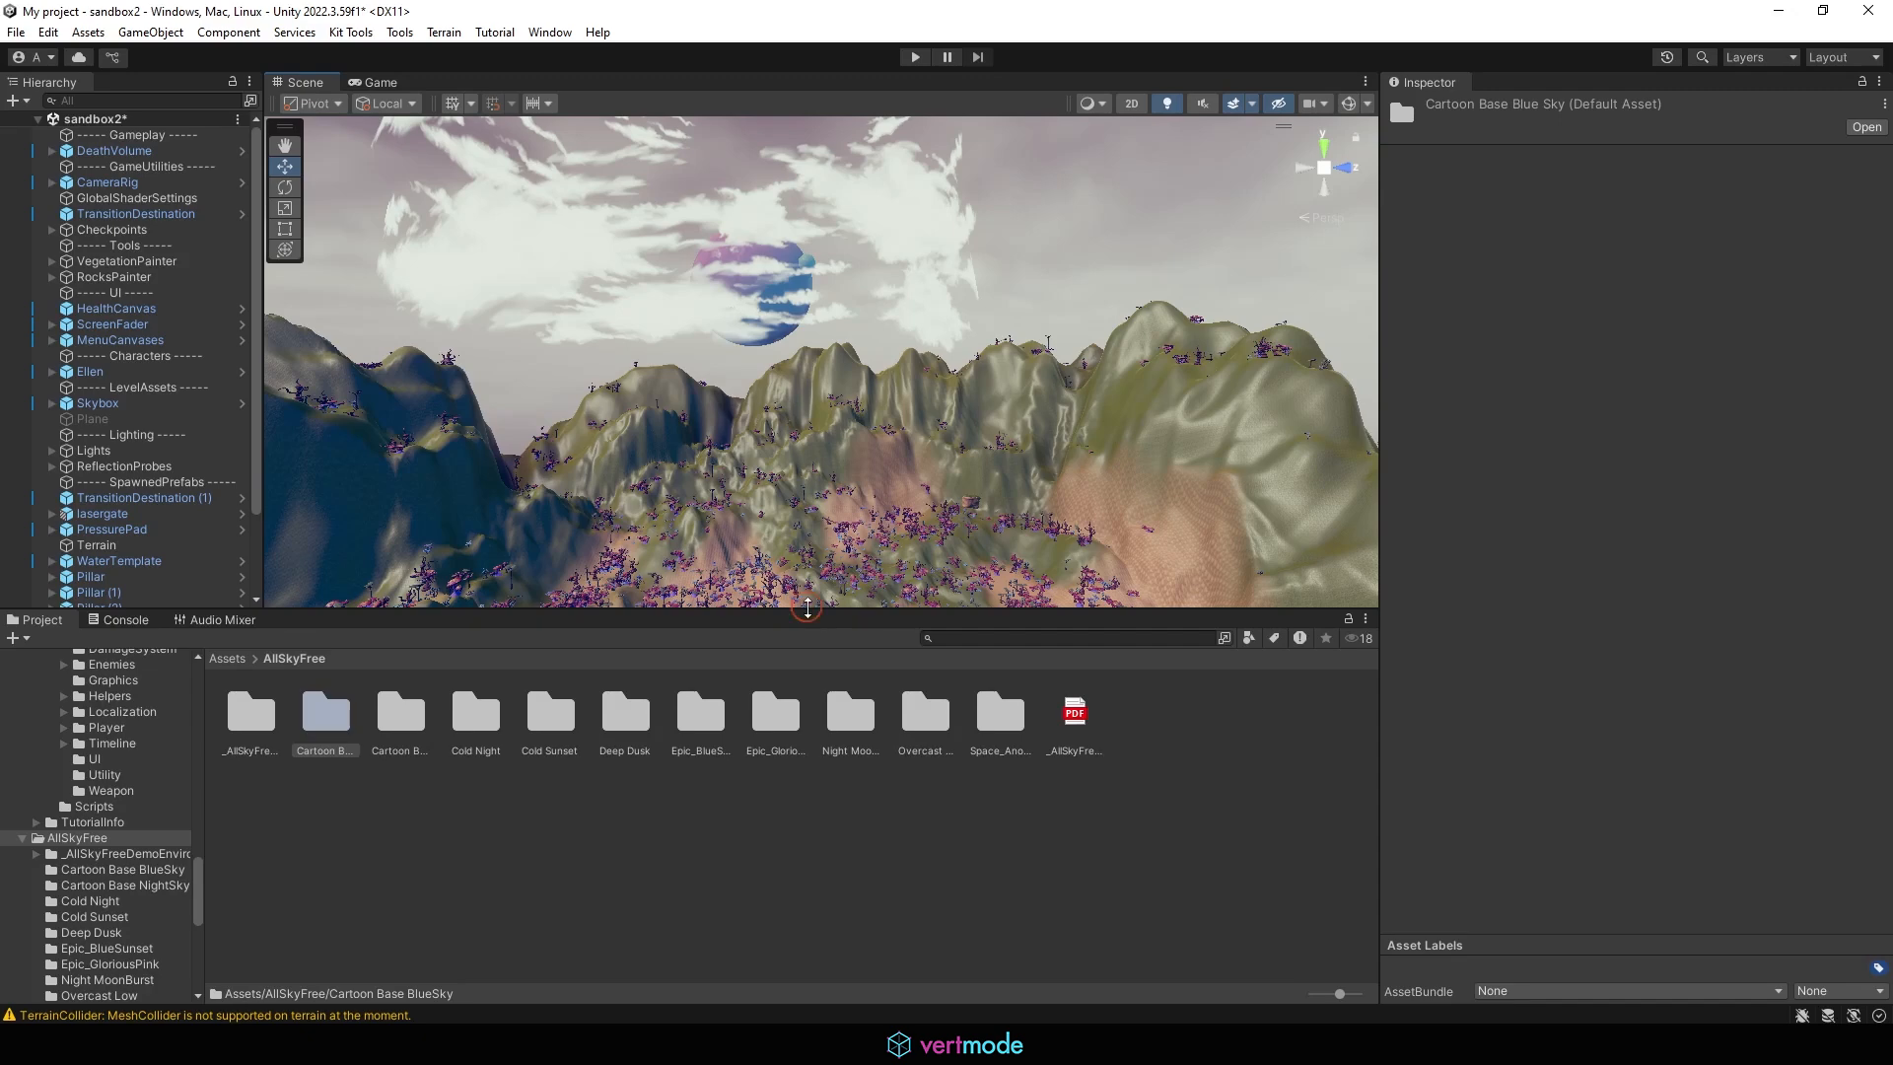
{"action": "left_click_drag", "start_coordinate": [807, 609], "coordinate": [794, 900]}
{"action": "left_click", "coordinate": [916, 57]}
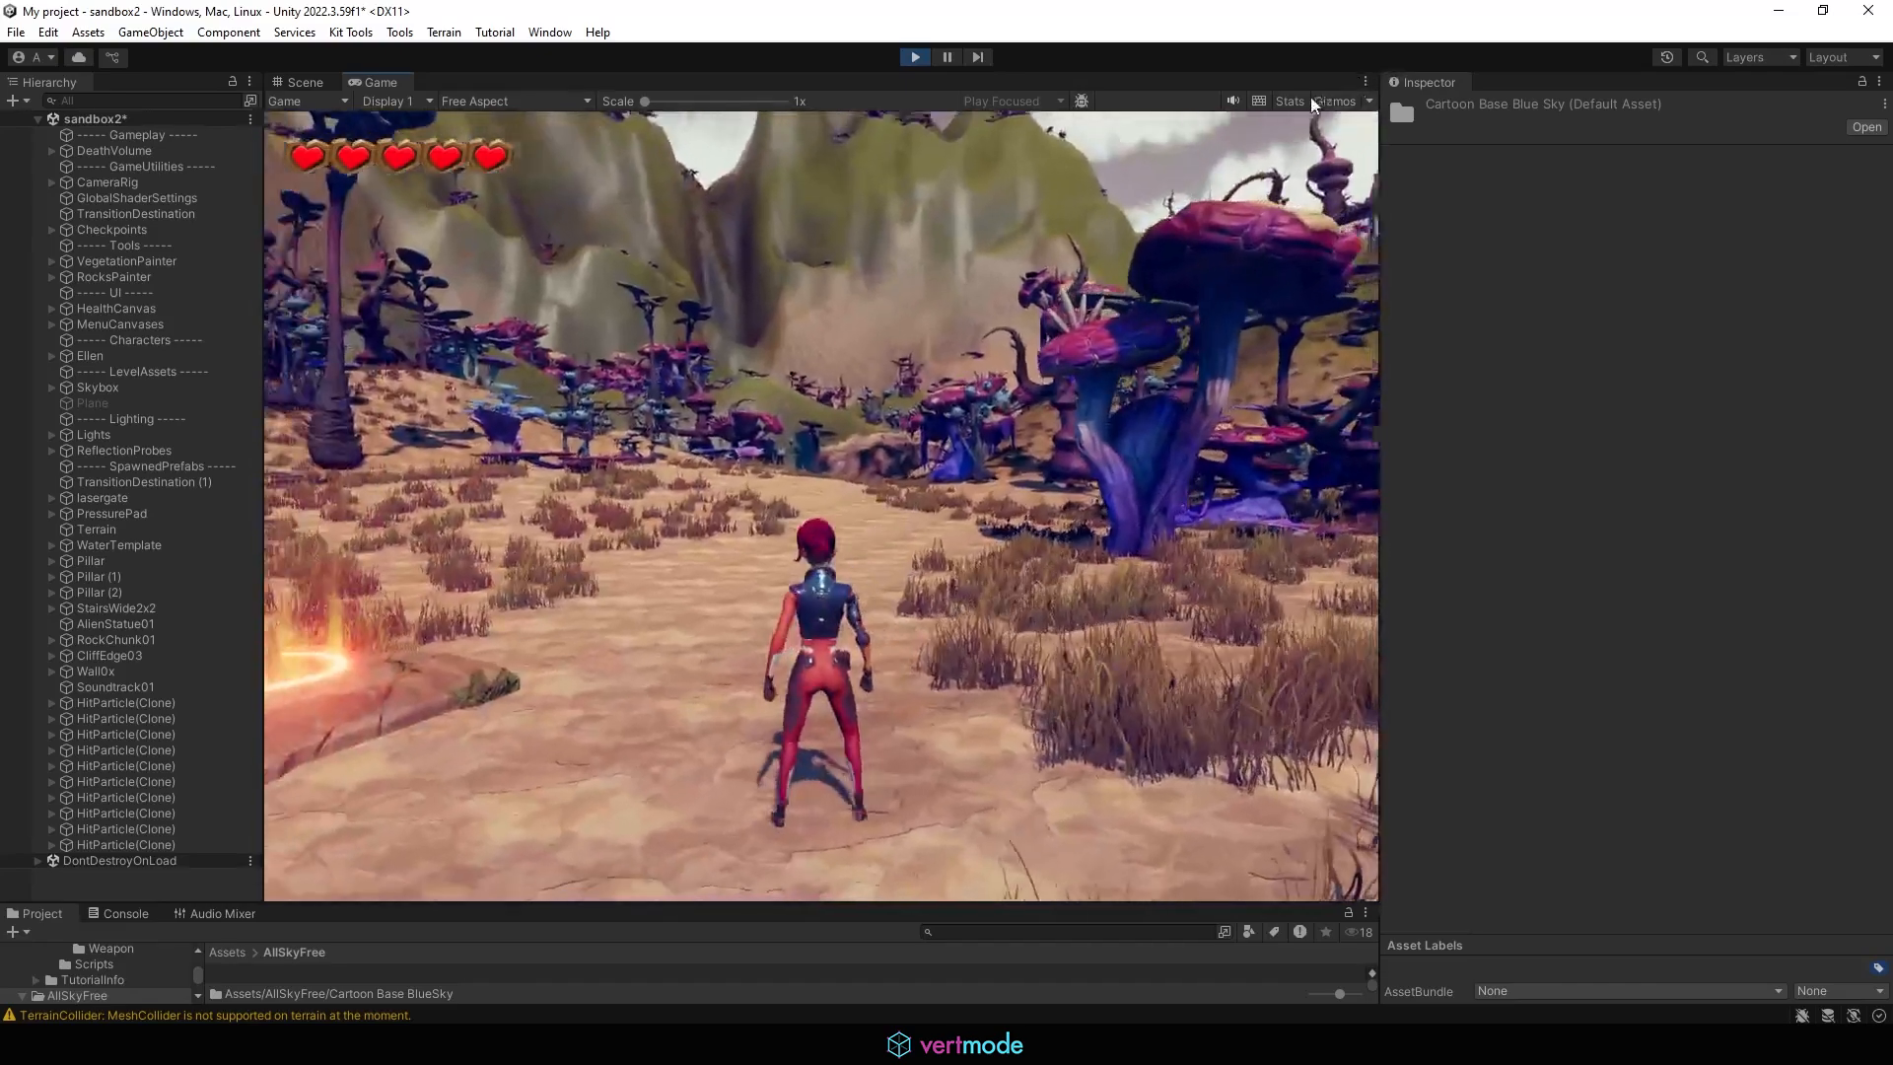
{"action": "key", "text": "w"}
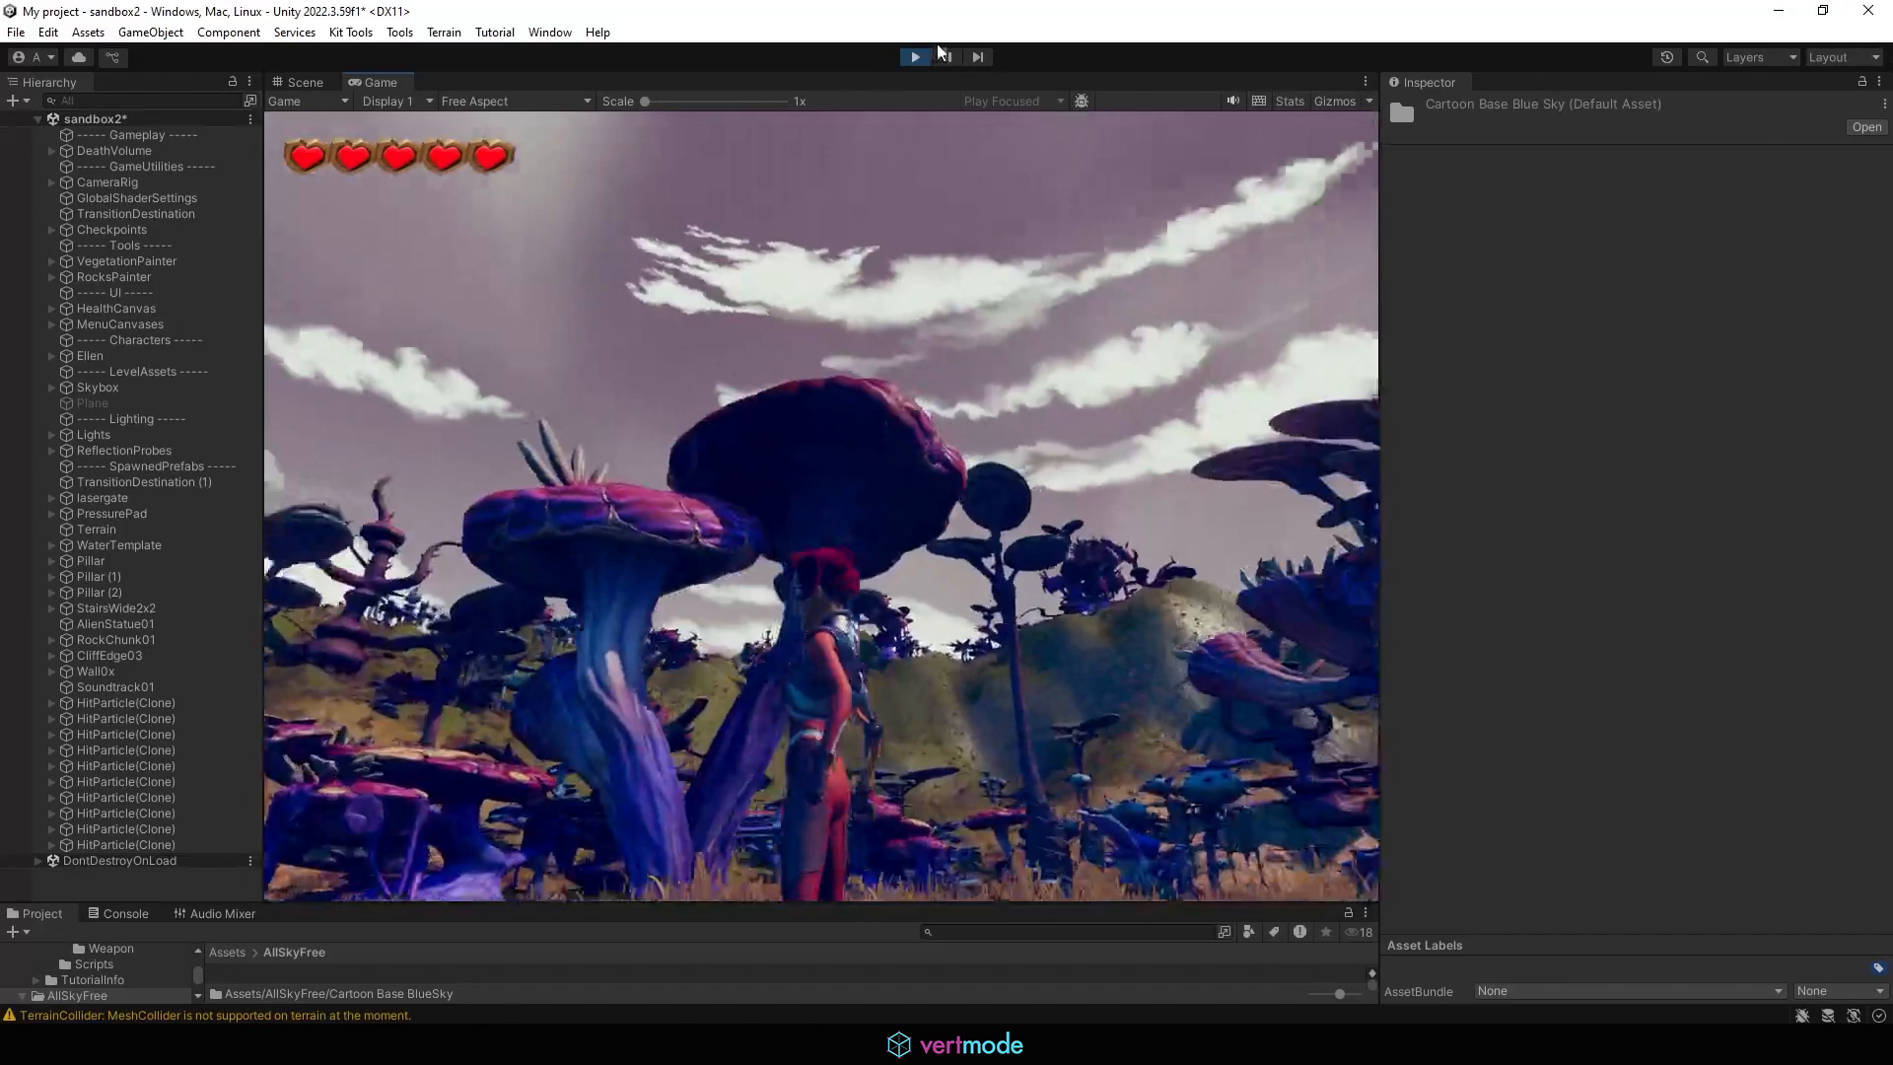
{"action": "left_click", "coordinate": [917, 55]}
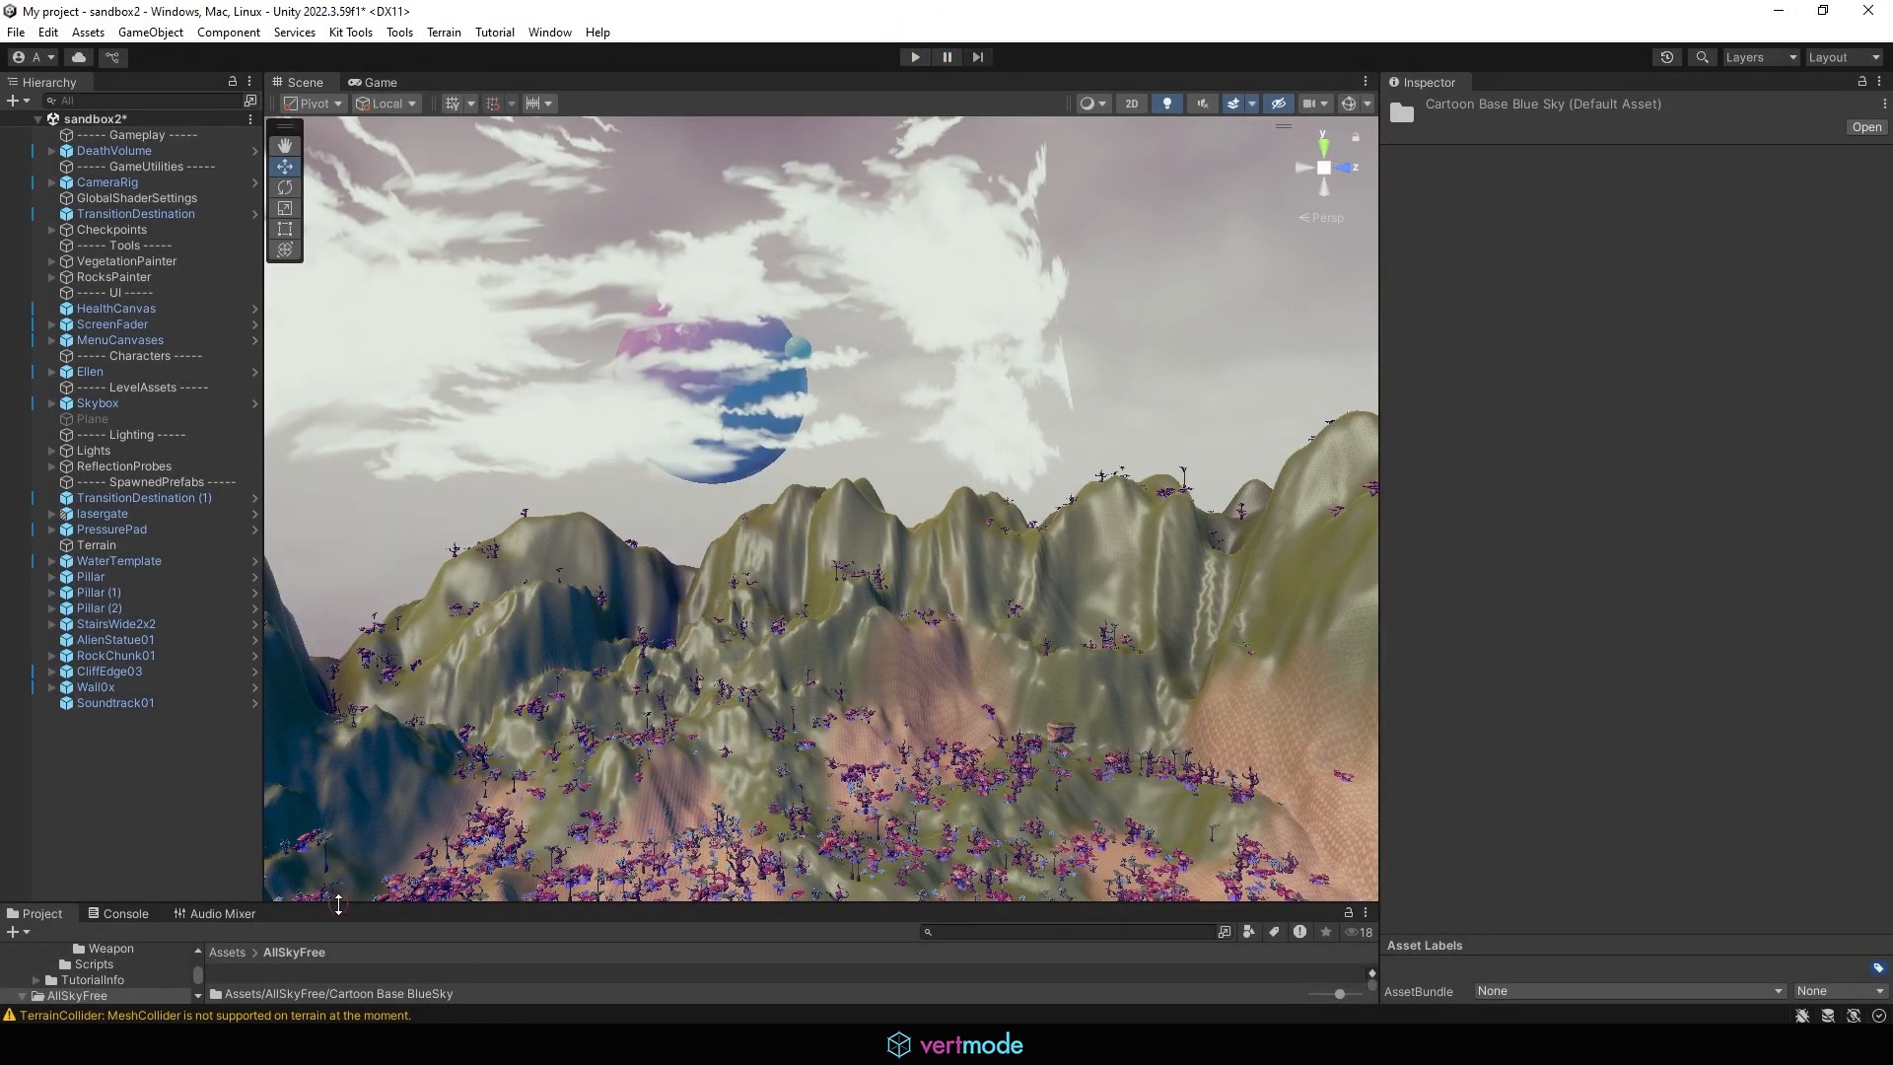
Enlarge the project's asset browser and open the Cold Sunset folder inside AllSkyFree
{"action": "left_click_drag", "start_coordinate": [338, 904], "coordinate": [340, 676]}
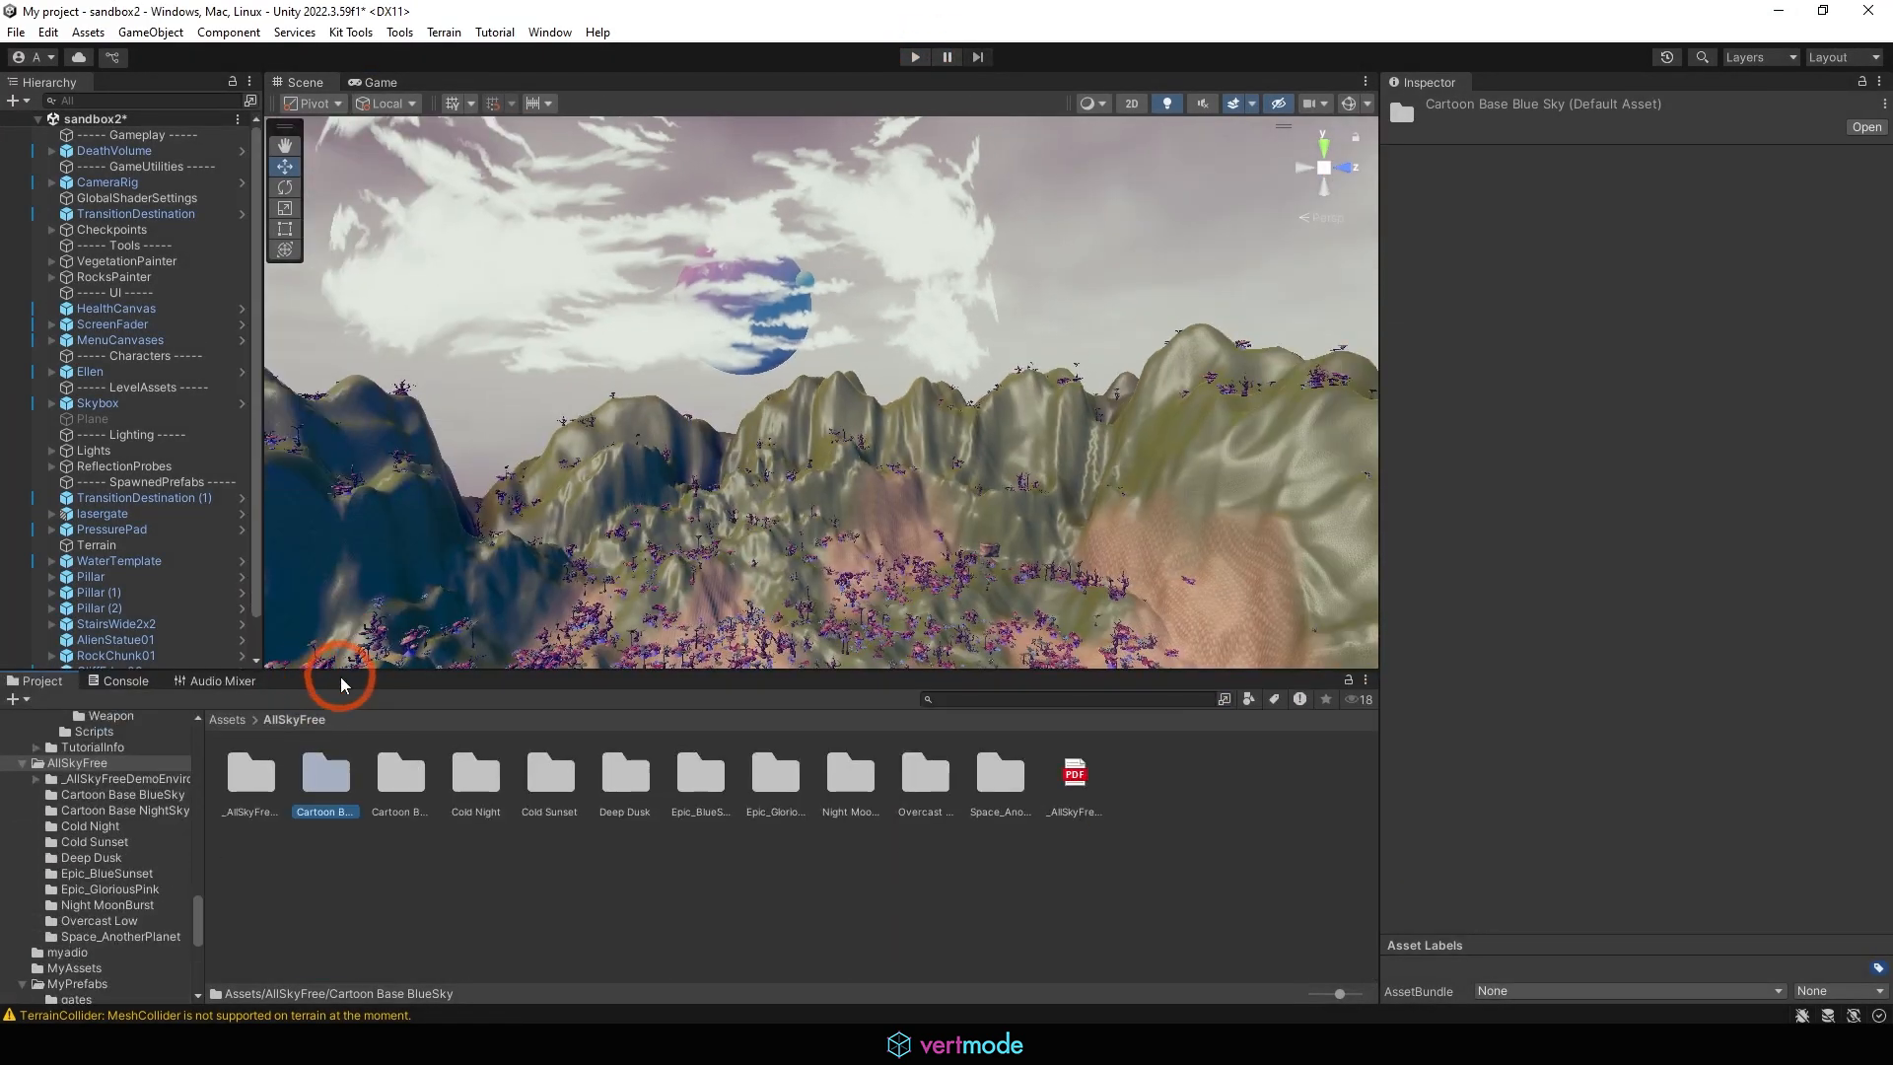
{"action": "double_click", "coordinate": [259, 772]}
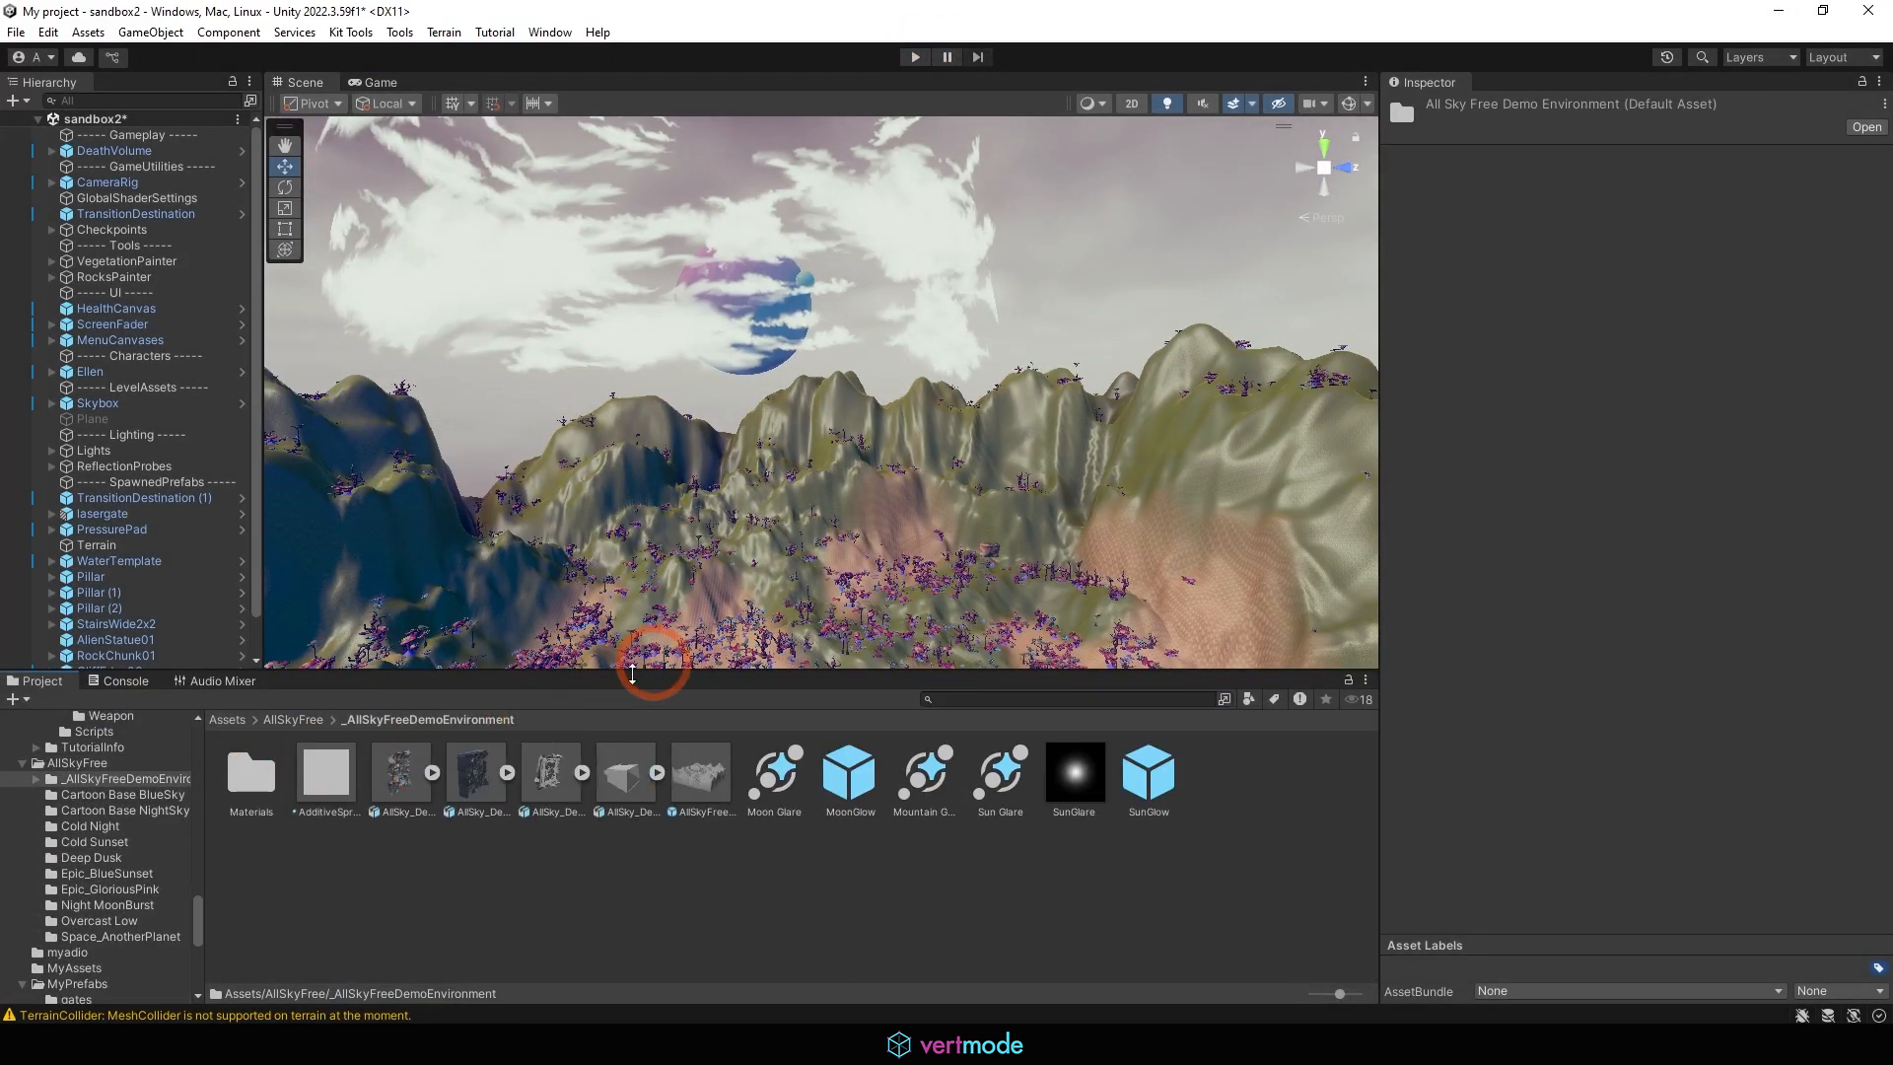
{"action": "left_click", "coordinate": [293, 720]}
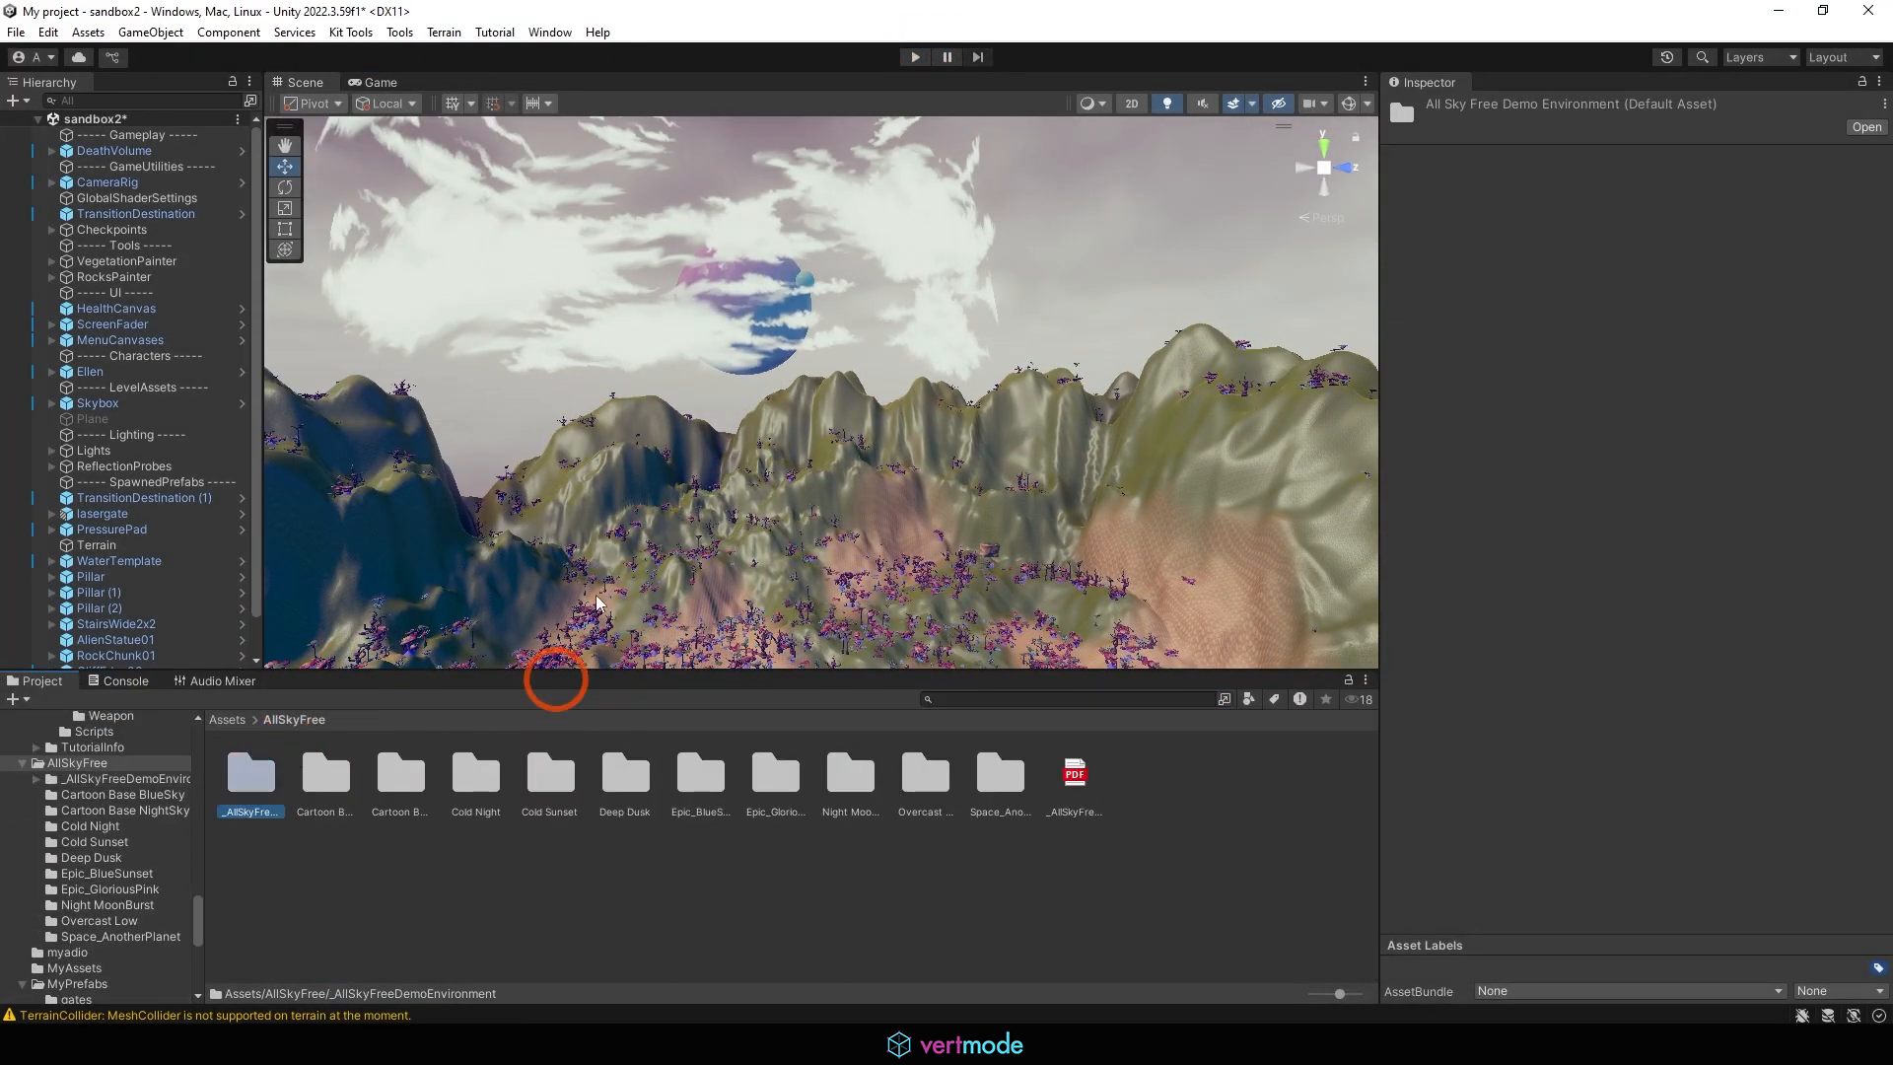
{"action": "double_click", "coordinate": [529, 779]}
Open the Environment lighting settings and set sandbox2's Skybox Material to Cold Sunset Equirect from the Cold Sunset folder
{"action": "left_click", "coordinate": [549, 32]}
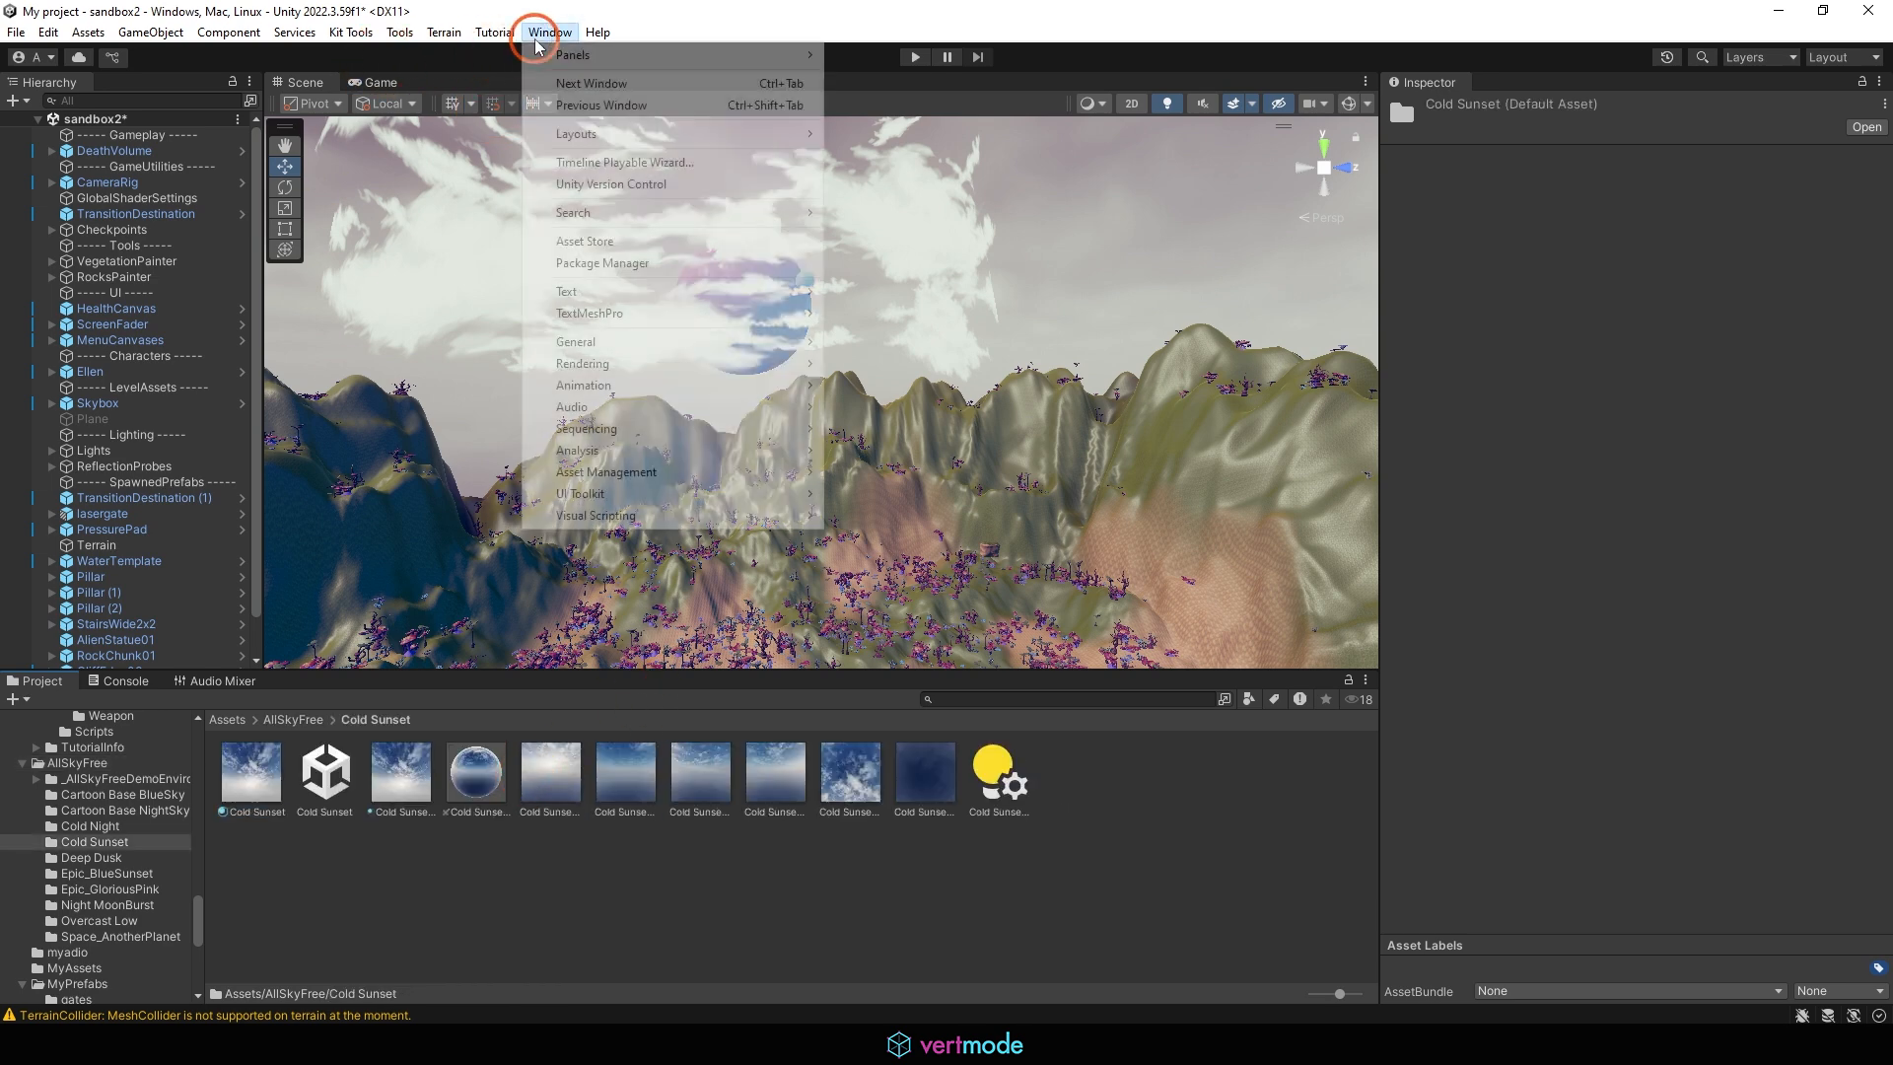
{"action": "mouse_move", "coordinate": [759, 364]}
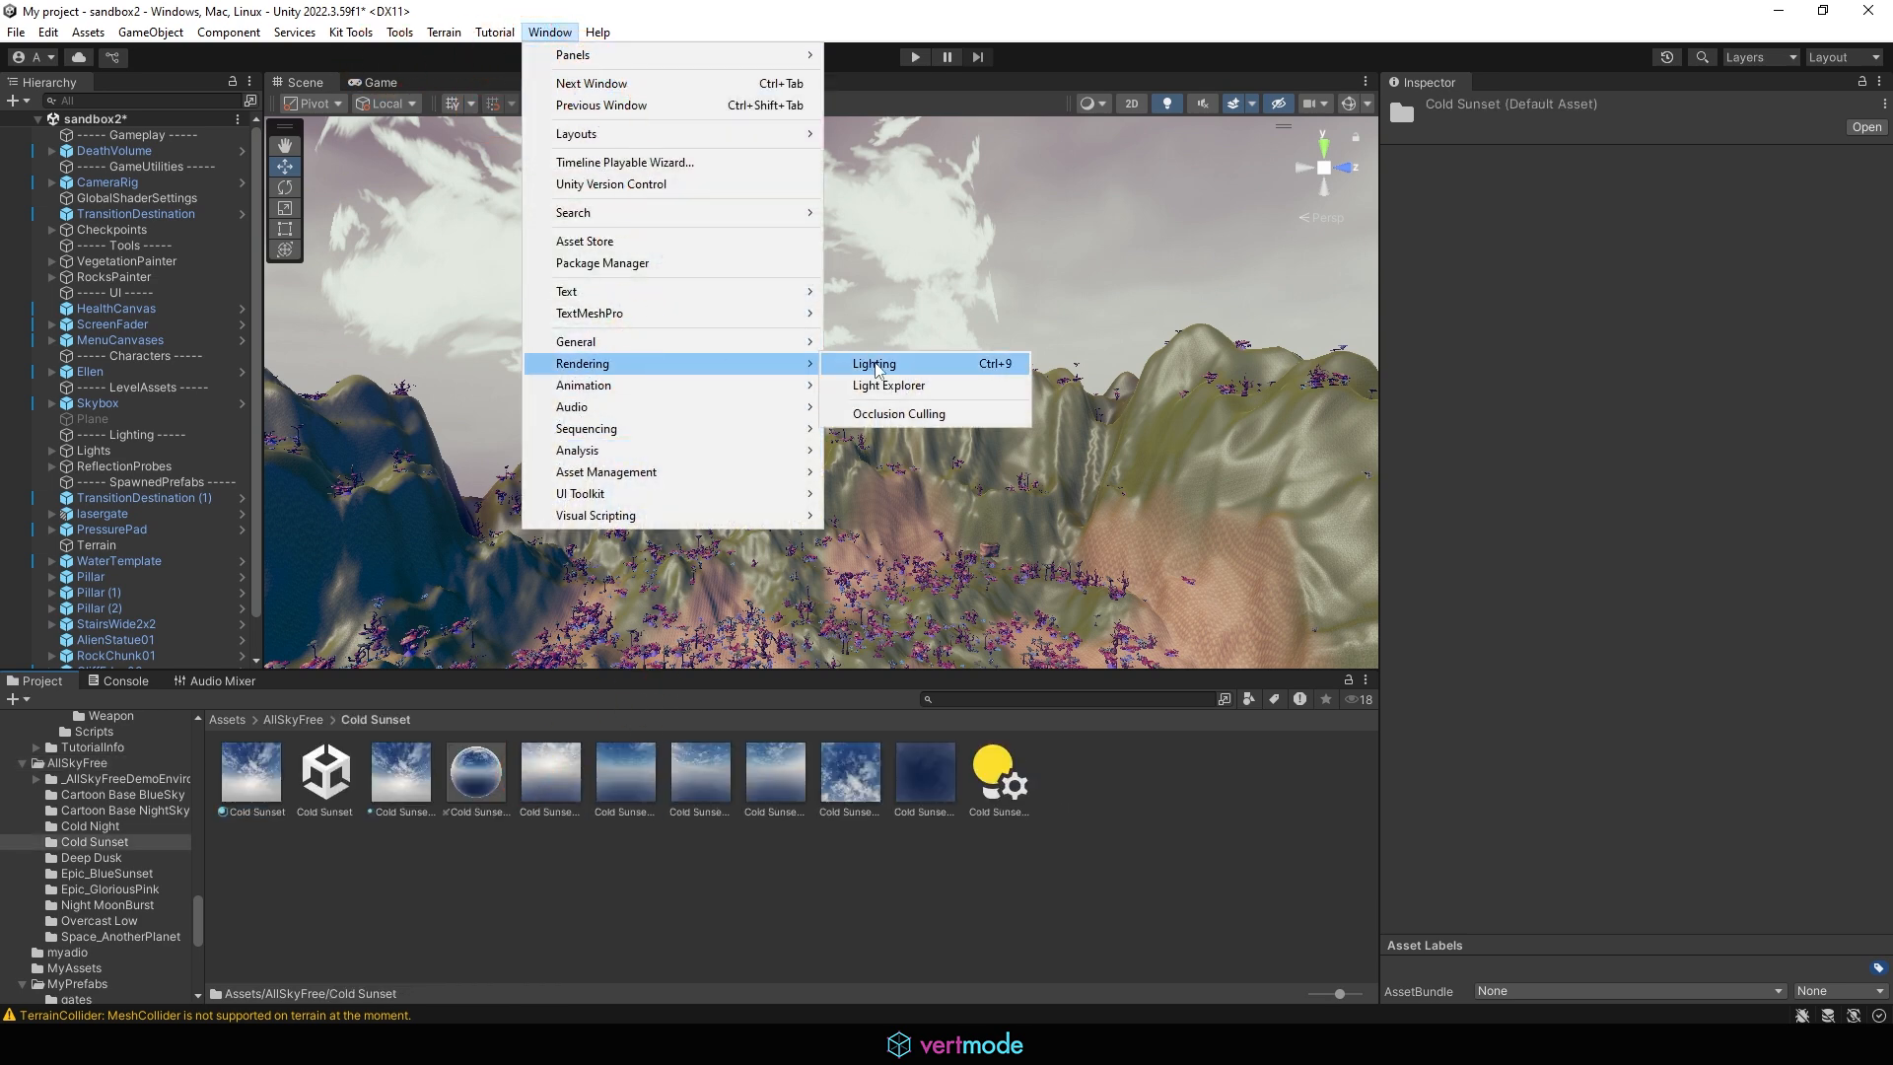
{"action": "left_click", "coordinate": [886, 368]}
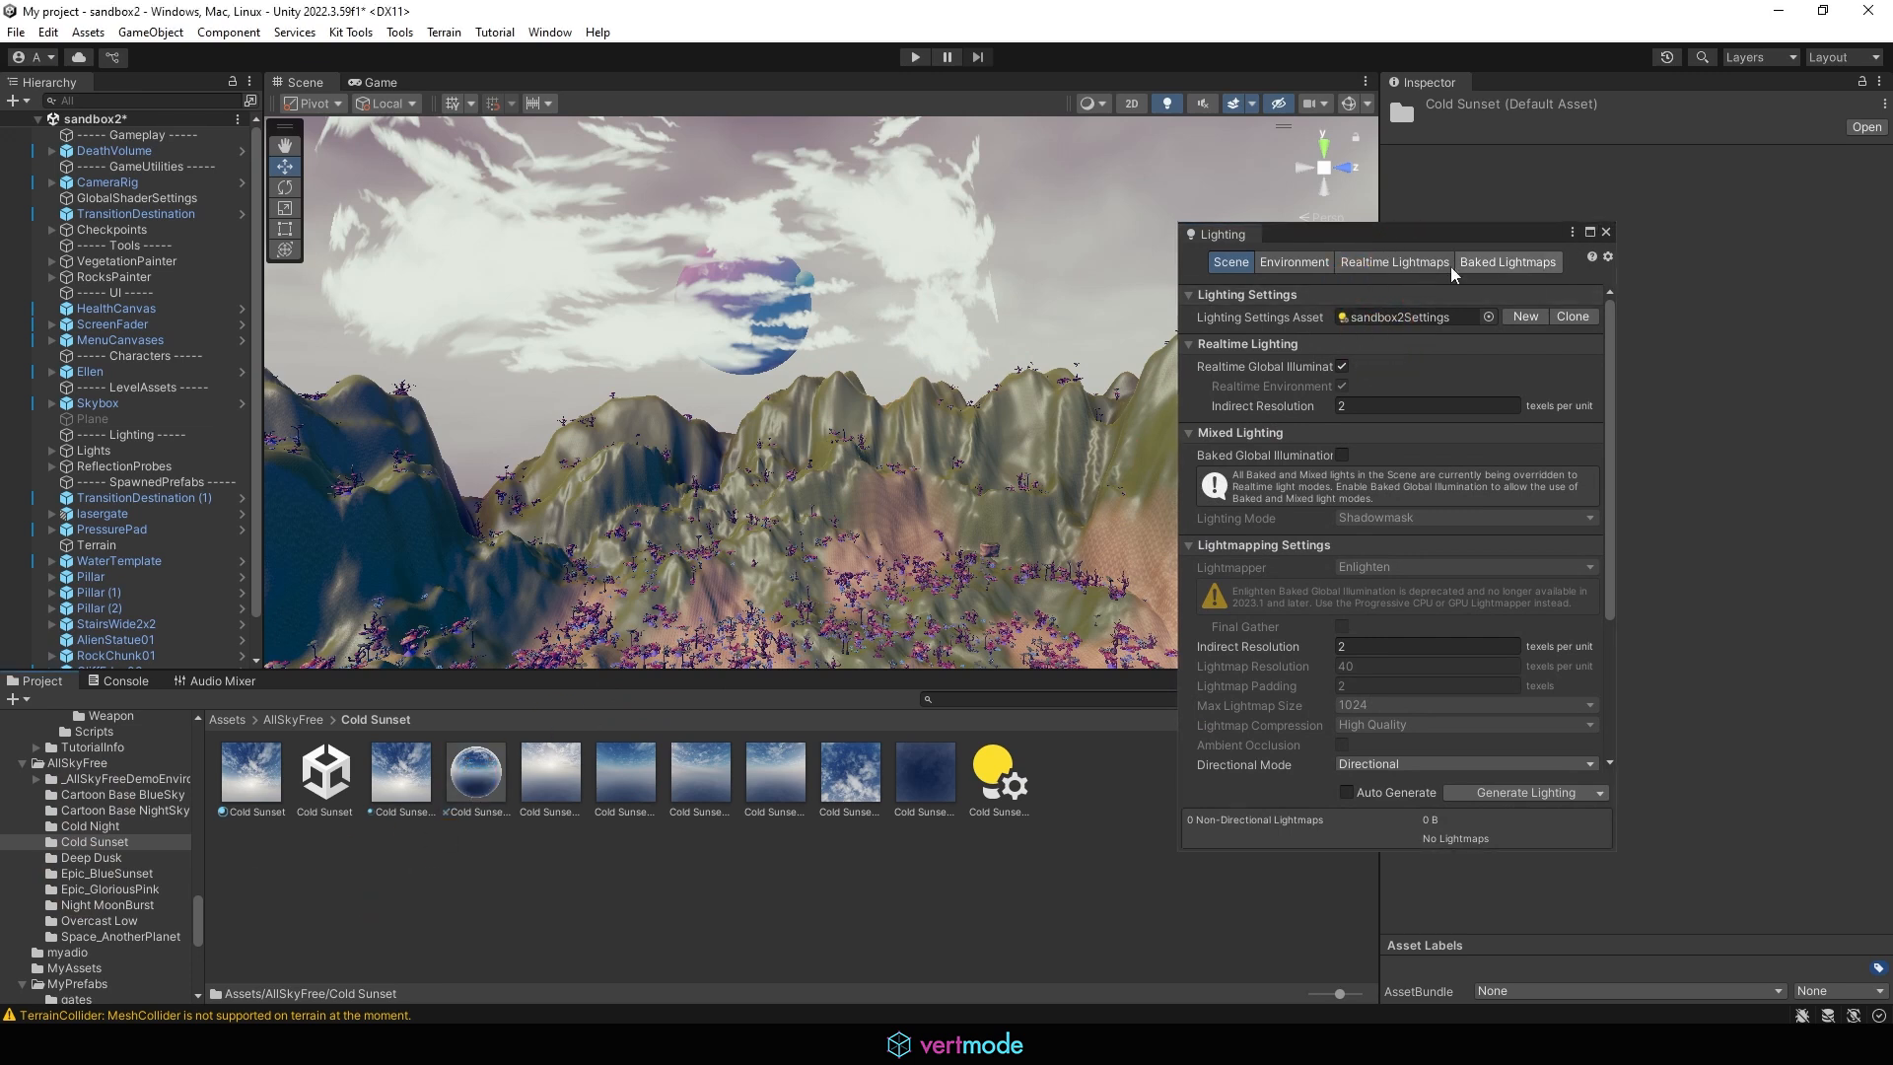
{"action": "left_click", "coordinate": [1394, 262]}
{"action": "left_click", "coordinate": [1294, 262]}
{"action": "left_click", "coordinate": [468, 816]}
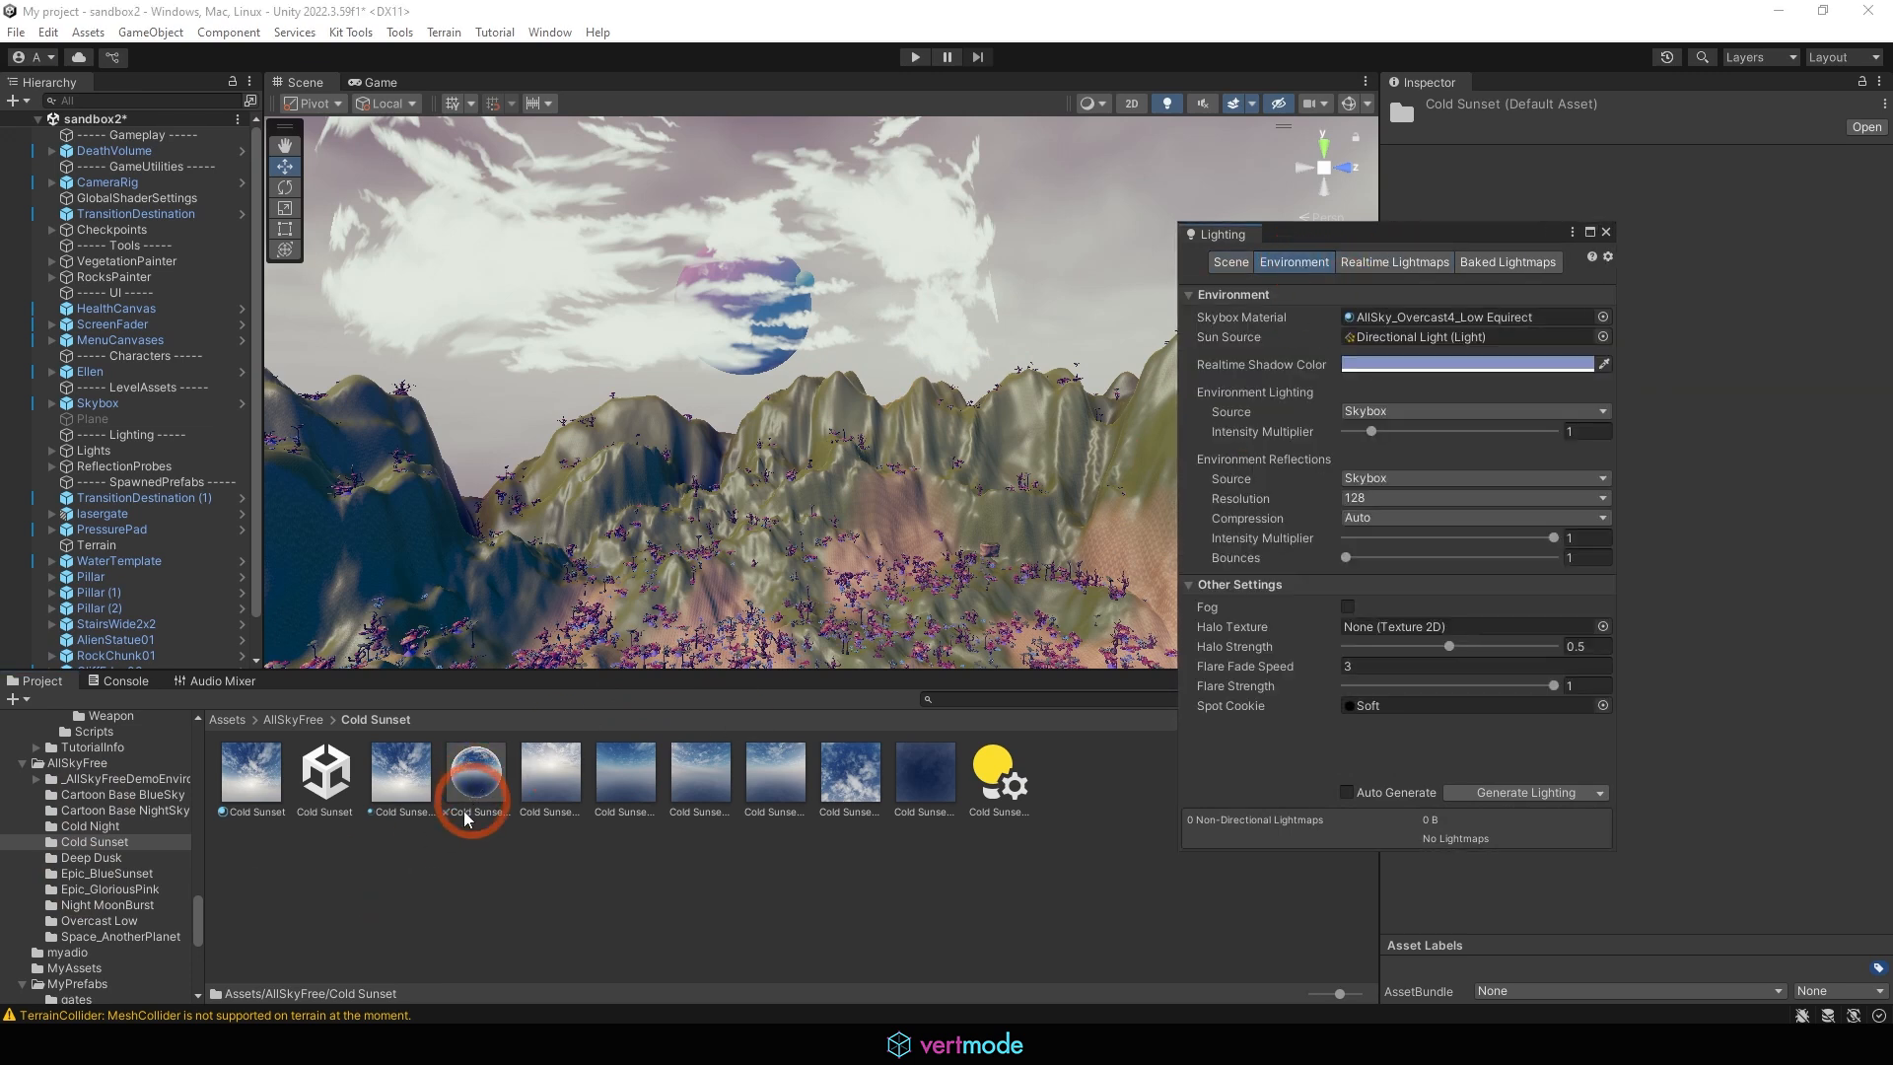
{"action": "left_click_drag", "start_coordinate": [1473, 242], "coordinate": [1365, 322]}
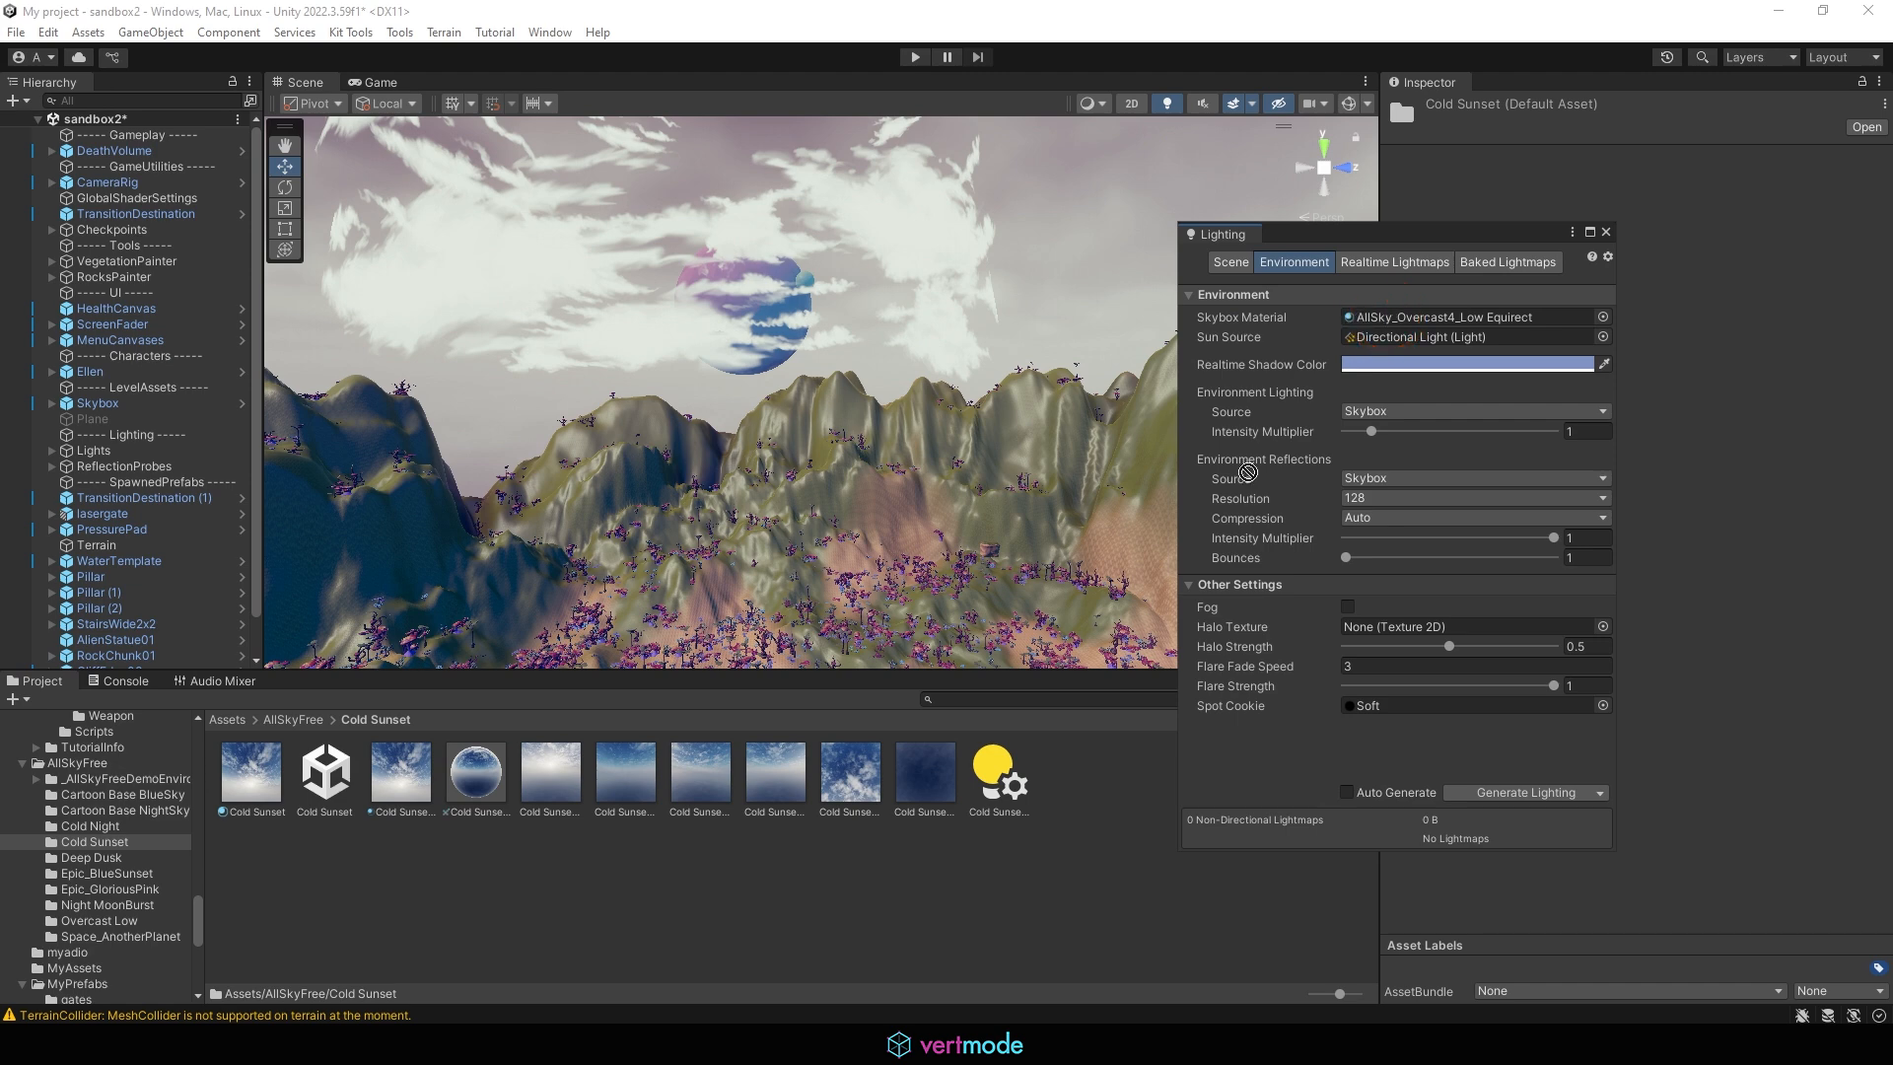
{"action": "left_click_drag", "start_coordinate": [397, 790], "coordinate": [1391, 319]}
Look around the Cold Sunset sky in the scene, play-test sandbox2 with the character running through the terrain, and stop the game
{"action": "right_click_drag", "start_coordinate": [1040, 375], "coordinate": [589, 255]}
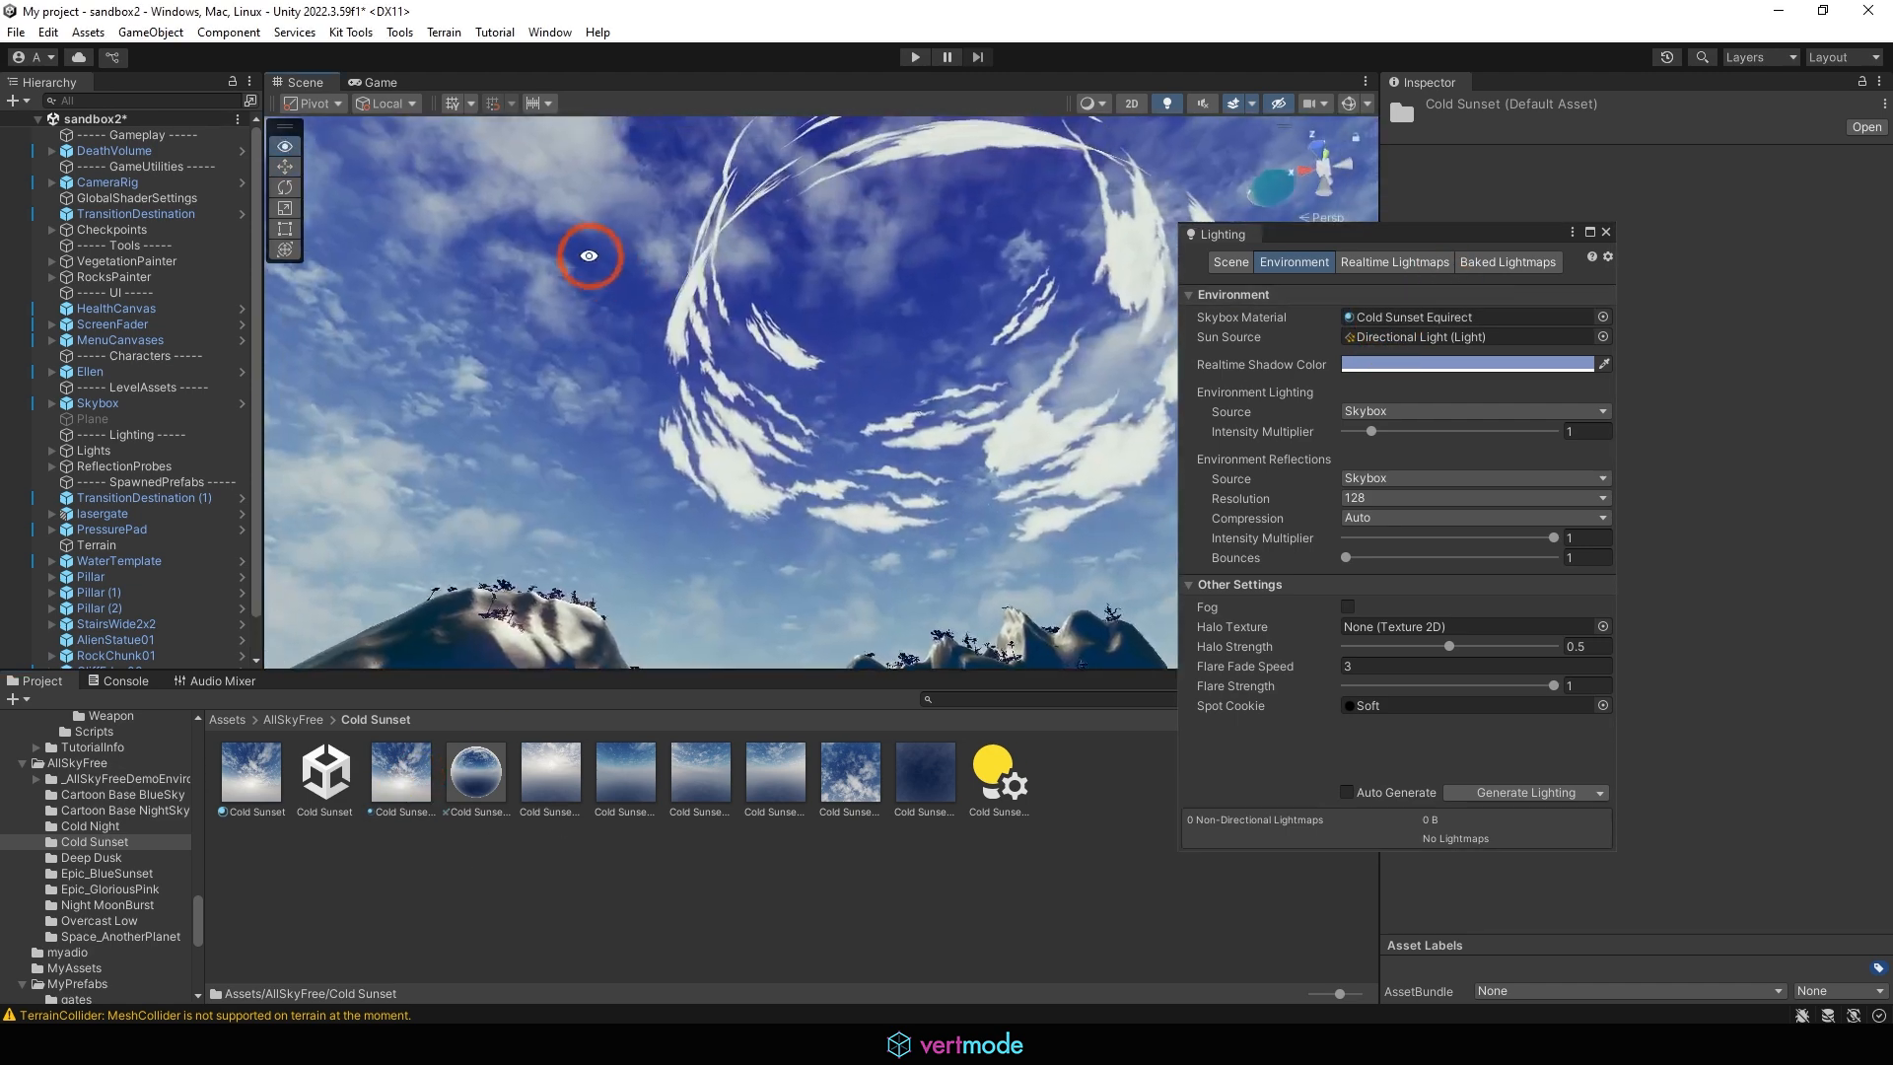
{"action": "left_click", "coordinate": [917, 57]}
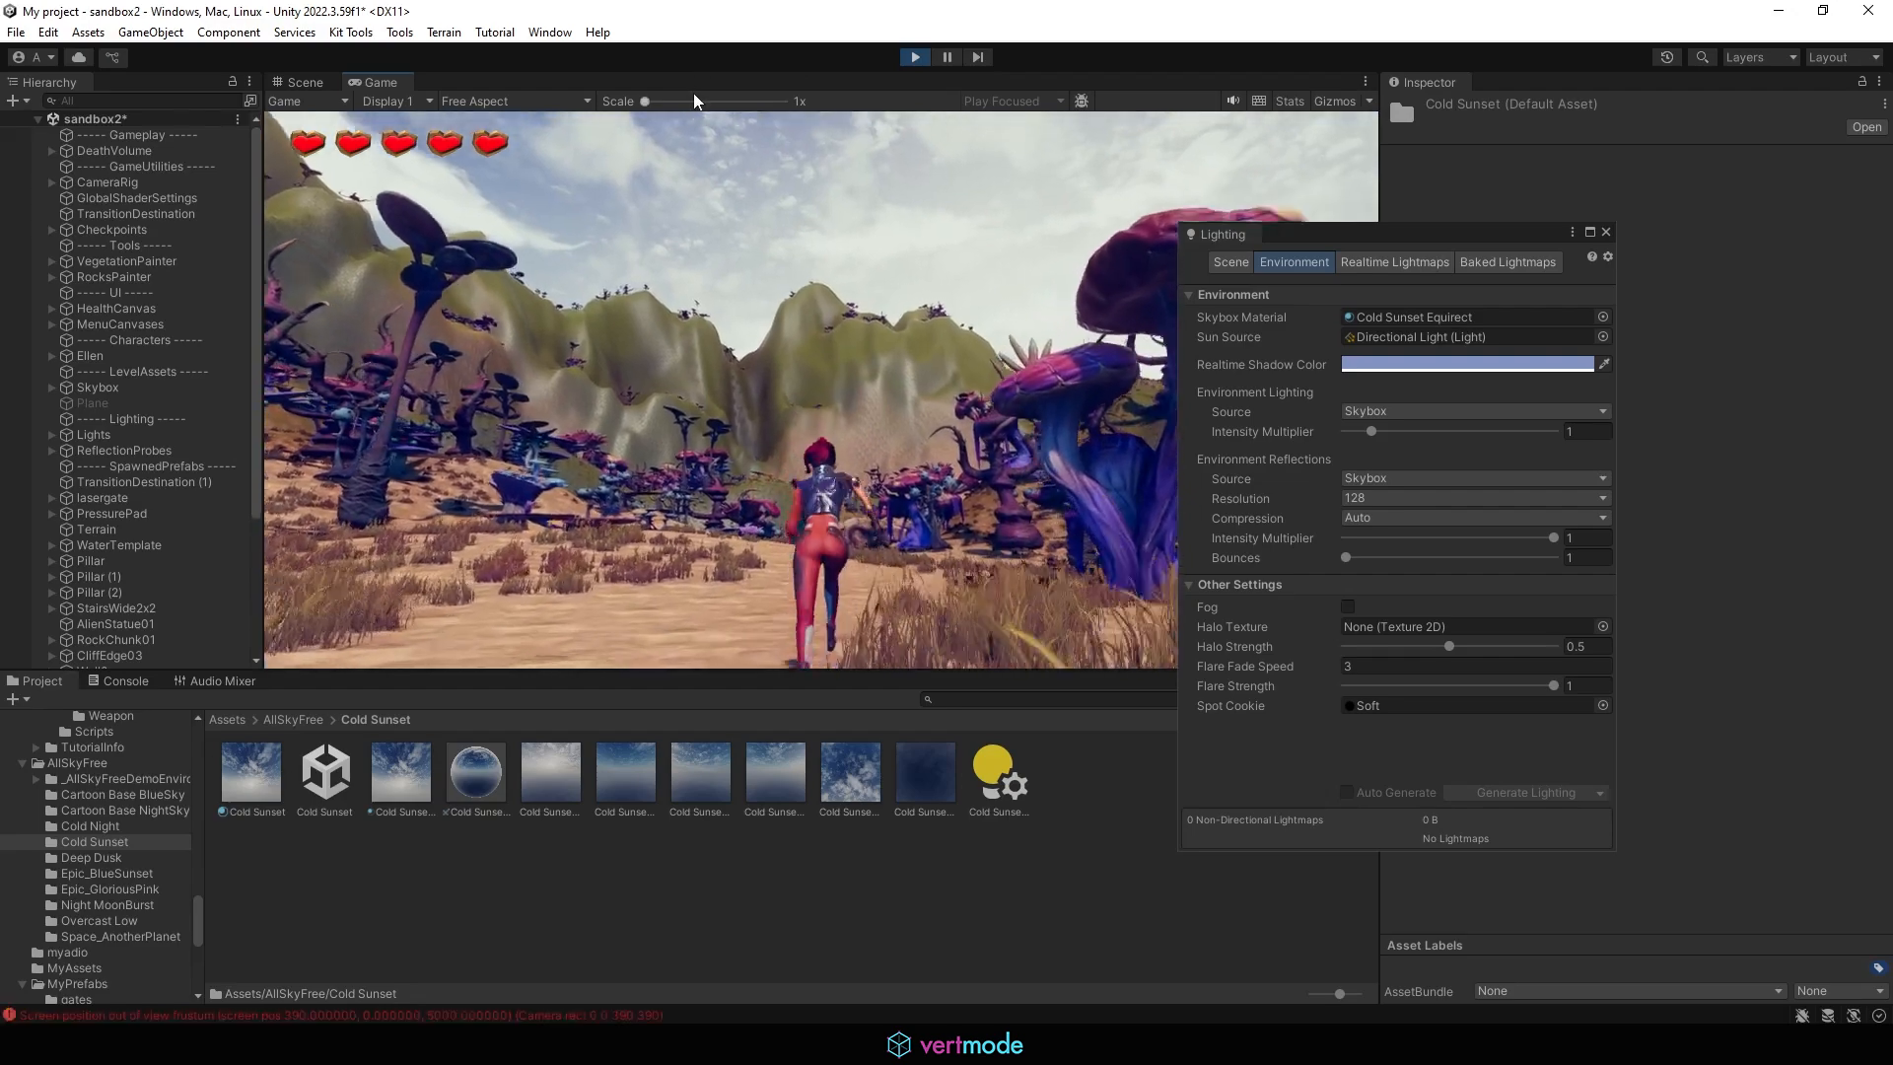
{"action": "key", "text": "ctrl+p"}
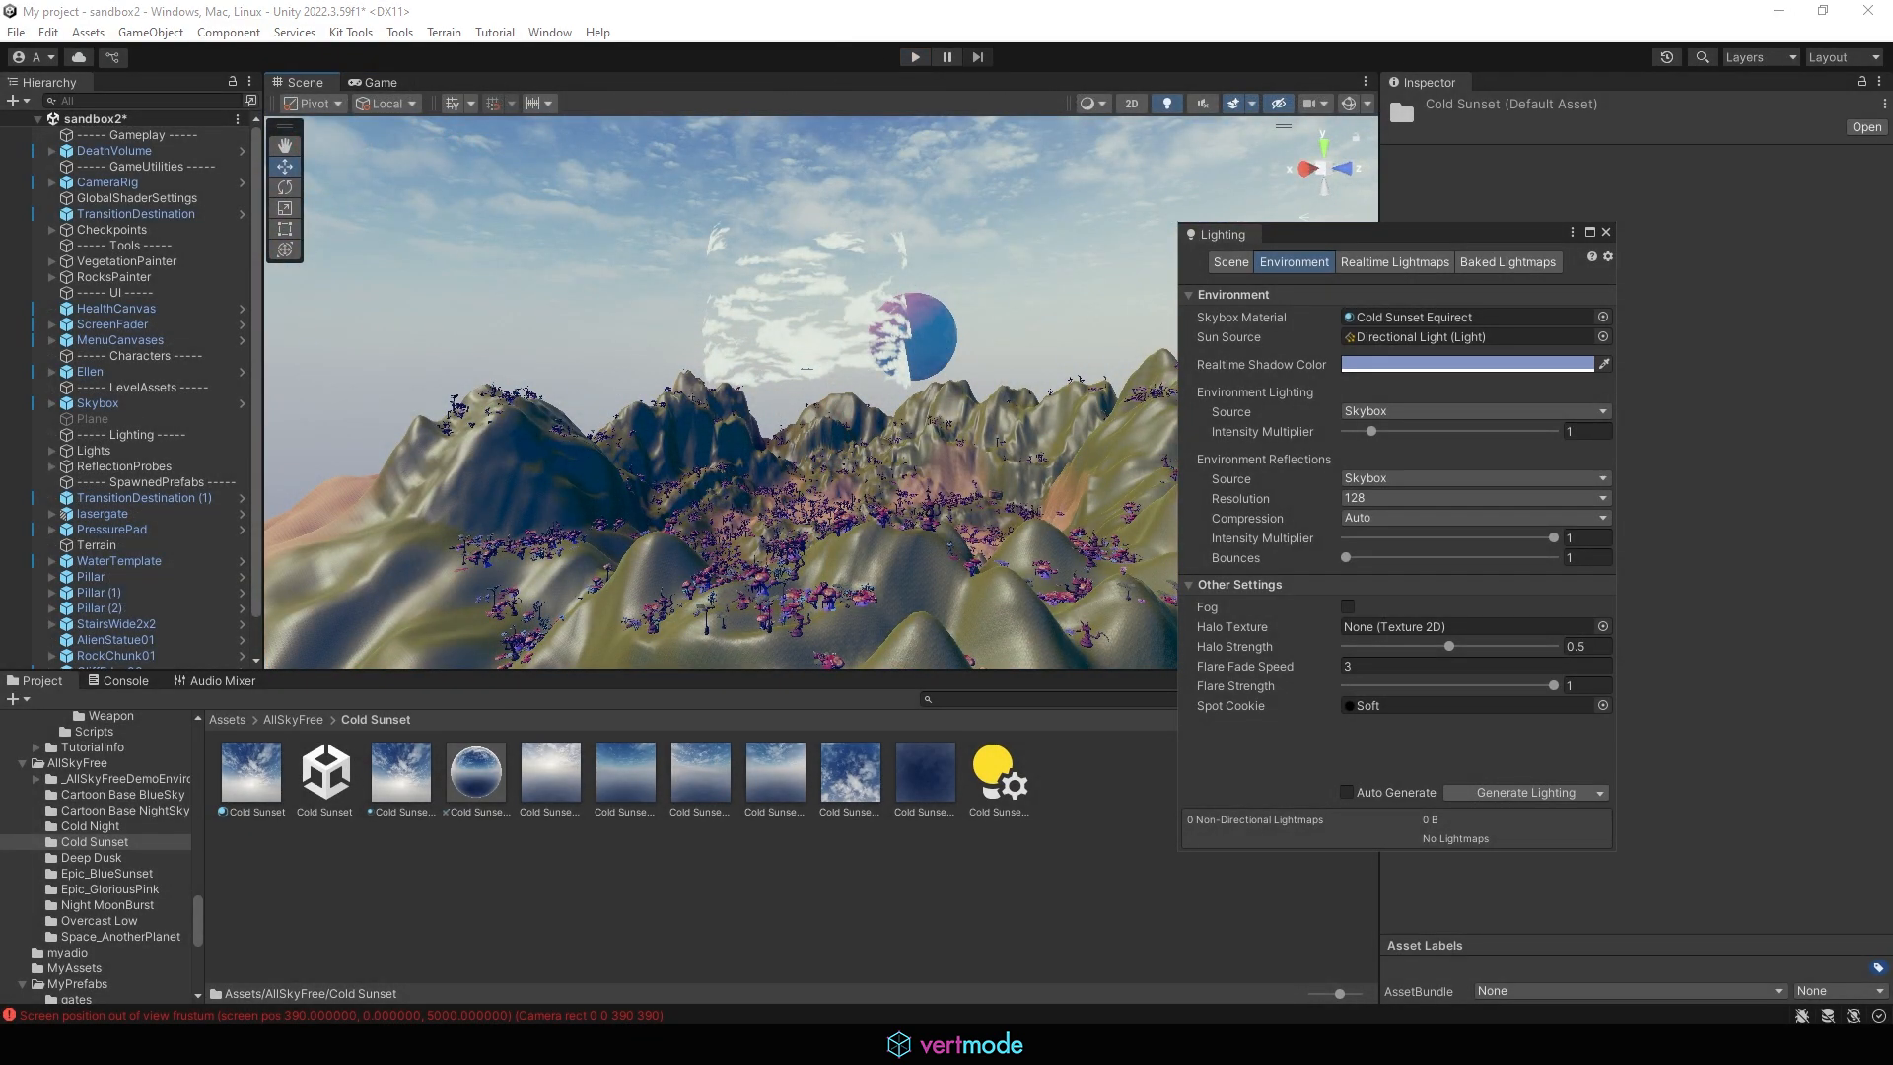